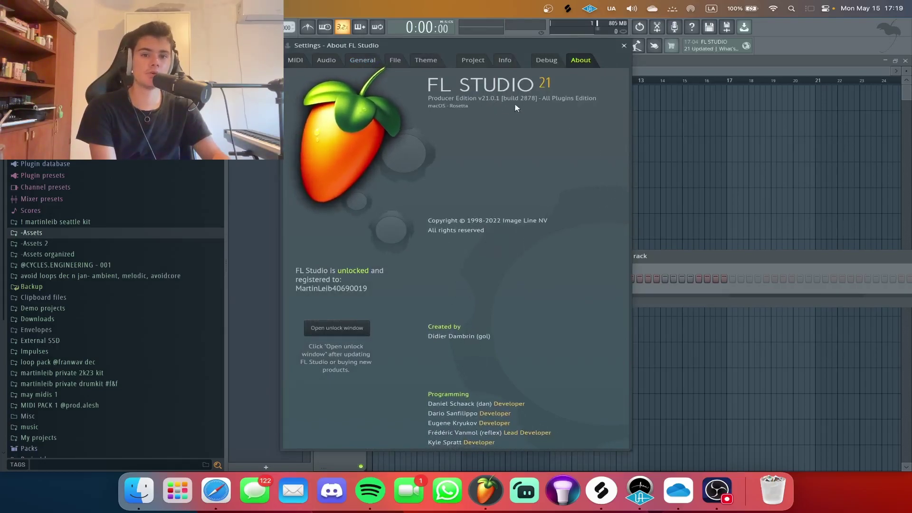
- Check the program edition and version on the About page of the settings and close the settings window
{"action": "left_click", "coordinate": [623, 45]}
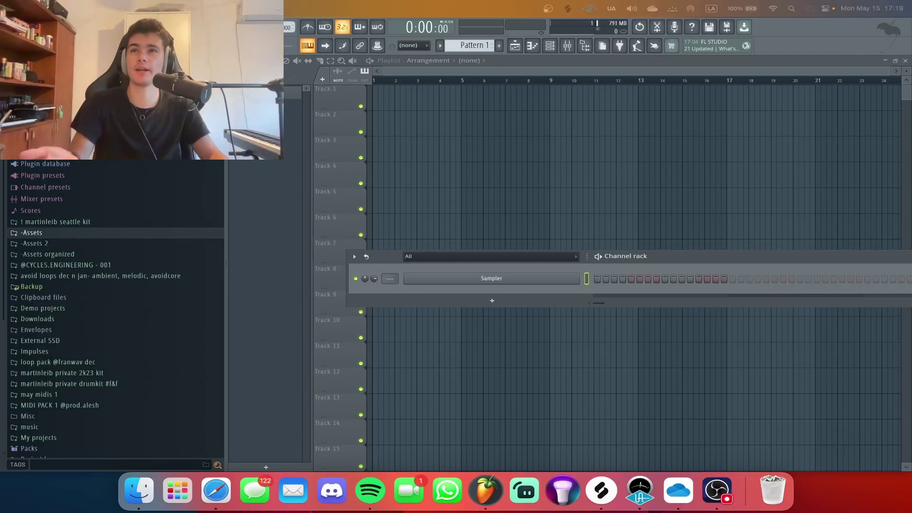
{"action": "left_click", "coordinate": [142, 6]}
{"action": "left_click", "coordinate": [156, 80]}
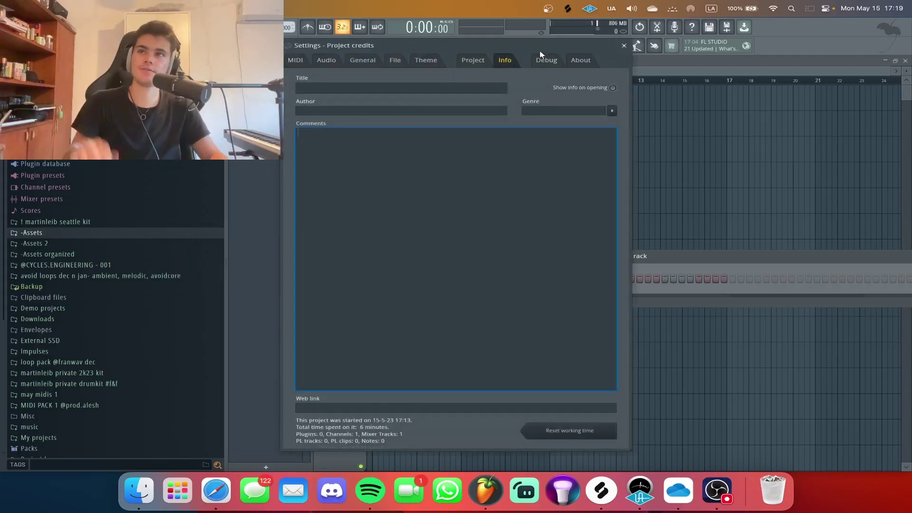
{"action": "left_click", "coordinate": [581, 60]}
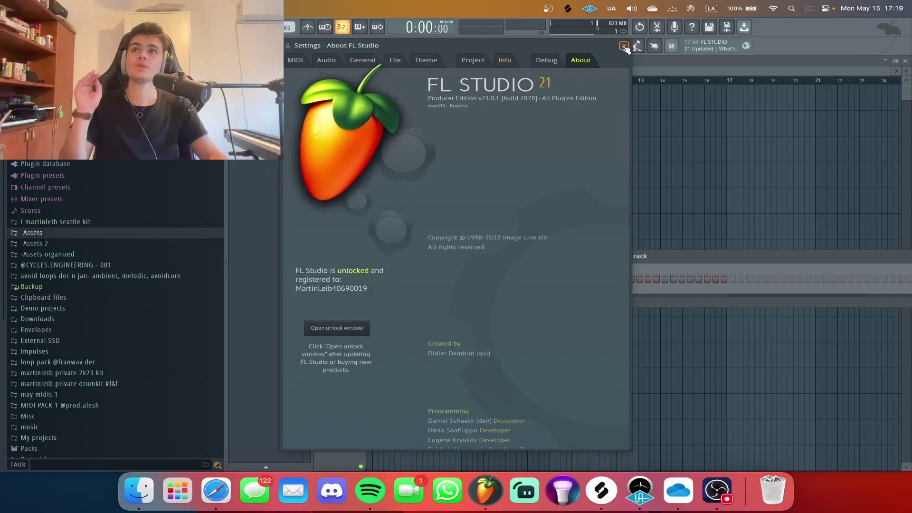
{"action": "left_click", "coordinate": [624, 46]}
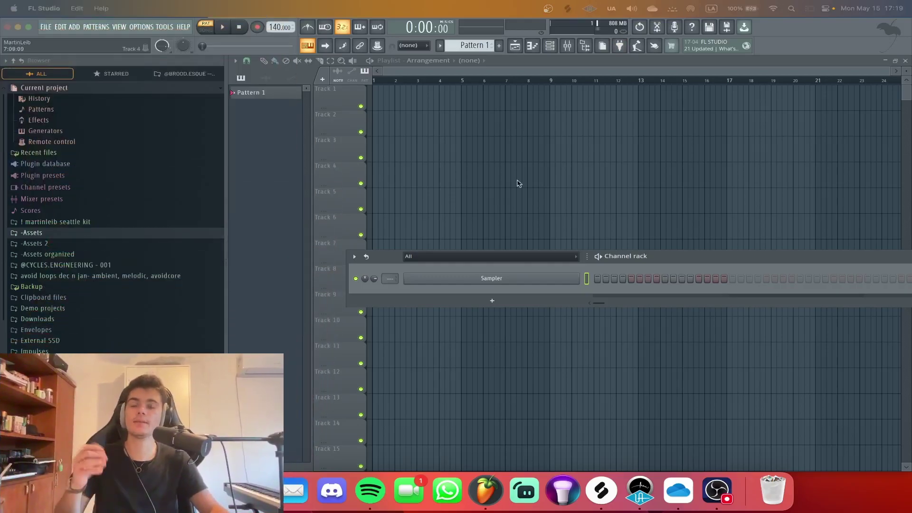
- Add a LABS instrument channel to the channel rack and close its plugin window
{"action": "left_click_drag", "start_coordinate": [726, 264], "coordinate": [666, 213]}
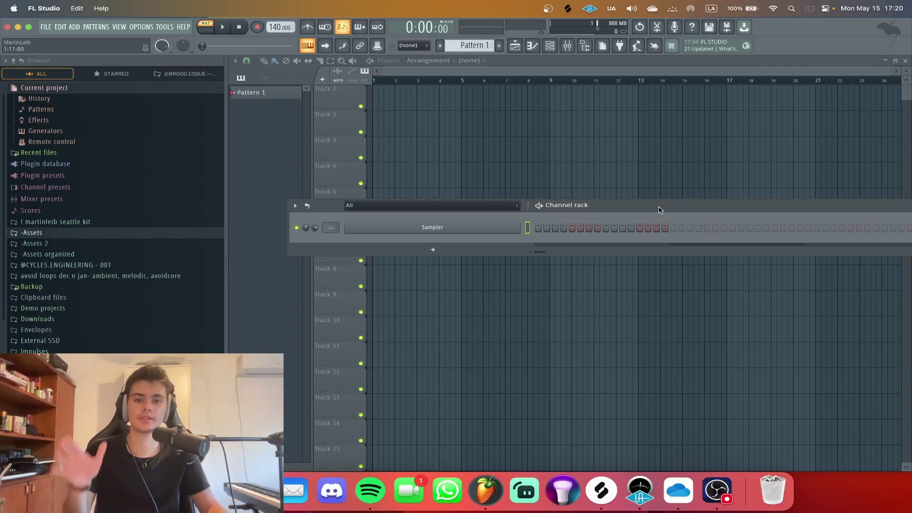
{"action": "left_click", "coordinate": [432, 249]}
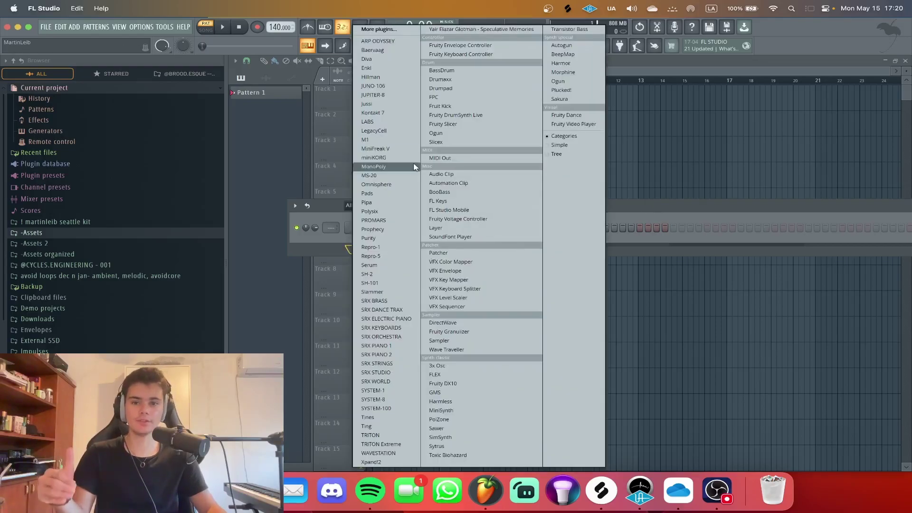
{"action": "left_click", "coordinate": [403, 122]}
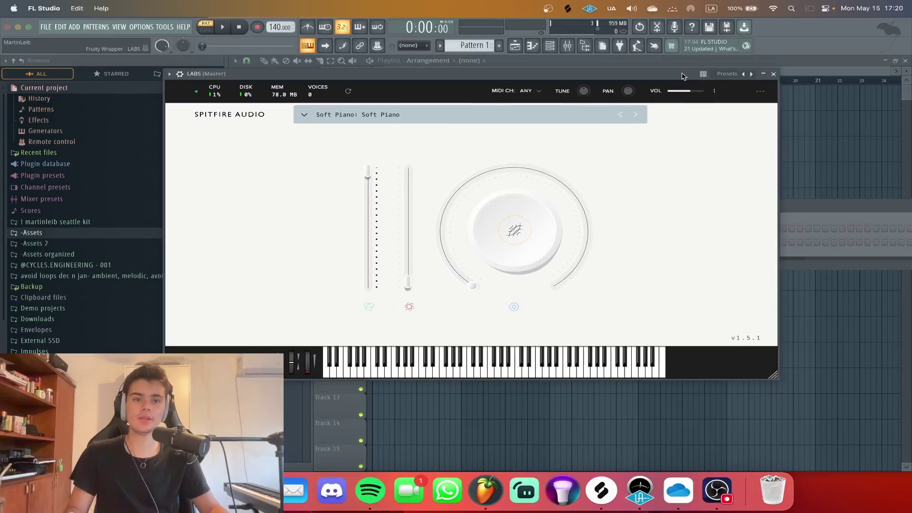
{"action": "left_click", "coordinate": [782, 82]}
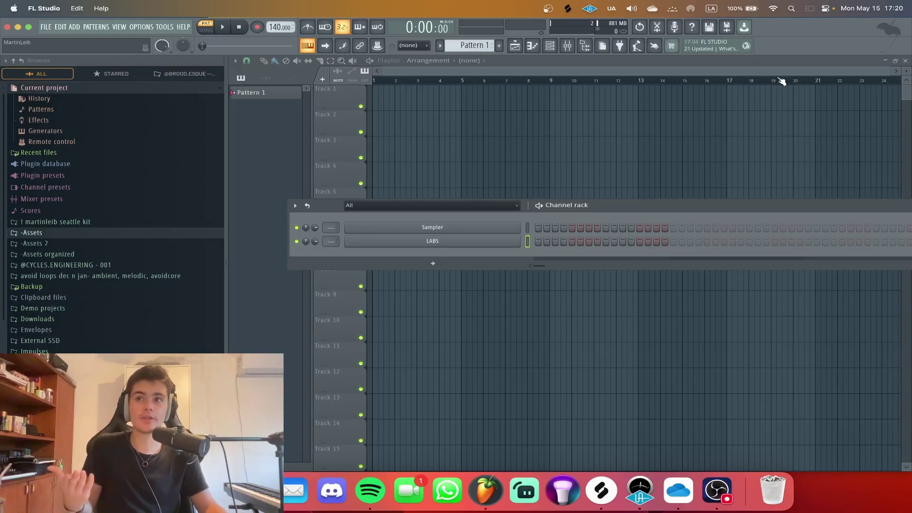
- Hide the channel rack and narrow the browser panel to give the playlist more room
{"action": "left_click", "coordinate": [466, 264]}
{"action": "left_click", "coordinate": [715, 210]}
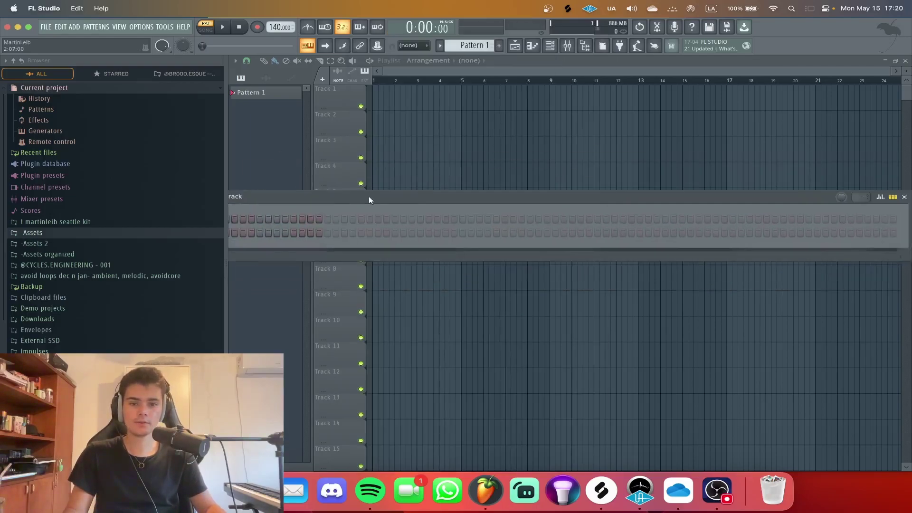
{"action": "left_click", "coordinate": [665, 214]}
{"action": "left_click_drag", "start_coordinate": [228, 116], "coordinate": [120, 114]}
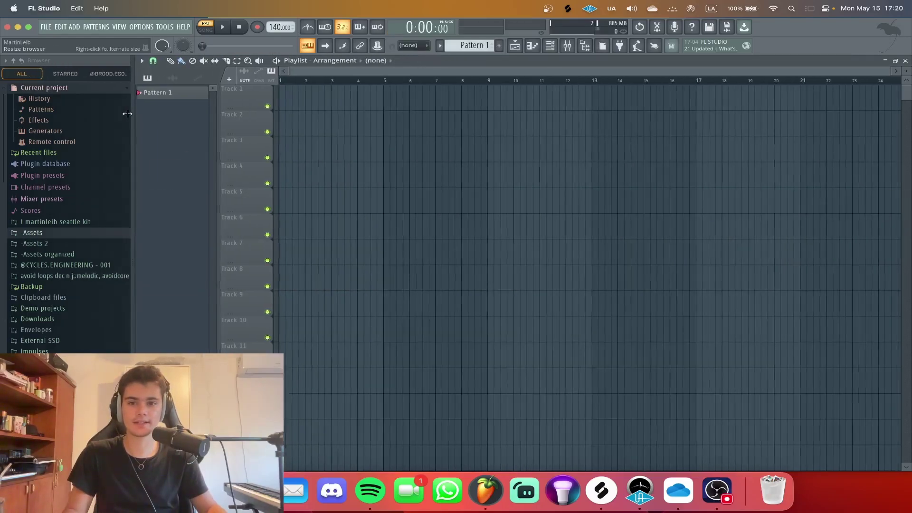
- Place one-bar Pattern 1 clips at bar 1 on Track 1, Track 2 and Track 3 of the playlist
{"action": "scroll", "coordinate": [451, 204], "scroll_direction": "down", "scroll_amount": 10}
{"action": "scroll", "coordinate": [451, 204], "scroll_direction": "up", "scroll_amount": 10}
{"action": "left_click", "coordinate": [371, 101]}
{"action": "mouse_move", "coordinate": [370, 102]}
{"action": "left_mouse_down"}
{"action": "mouse_move", "coordinate": [280, 103]}
{"action": "mouse_move", "coordinate": [311, 106]}
{"action": "mouse_move", "coordinate": [283, 105]}
{"action": "mouse_move", "coordinate": [309, 132]}
{"action": "mouse_move", "coordinate": [280, 128]}
{"action": "left_mouse_up"}
{"action": "right_click", "coordinate": [291, 102]}
{"action": "scroll", "coordinate": [311, 122], "scroll_direction": "up", "scroll_amount": 2}
{"action": "left_click_drag", "start_coordinate": [316, 149], "coordinate": [221, 159]}
{"action": "key", "text": "Delete"}
{"action": "left_click_drag", "start_coordinate": [276, 152], "coordinate": [302, 159]}
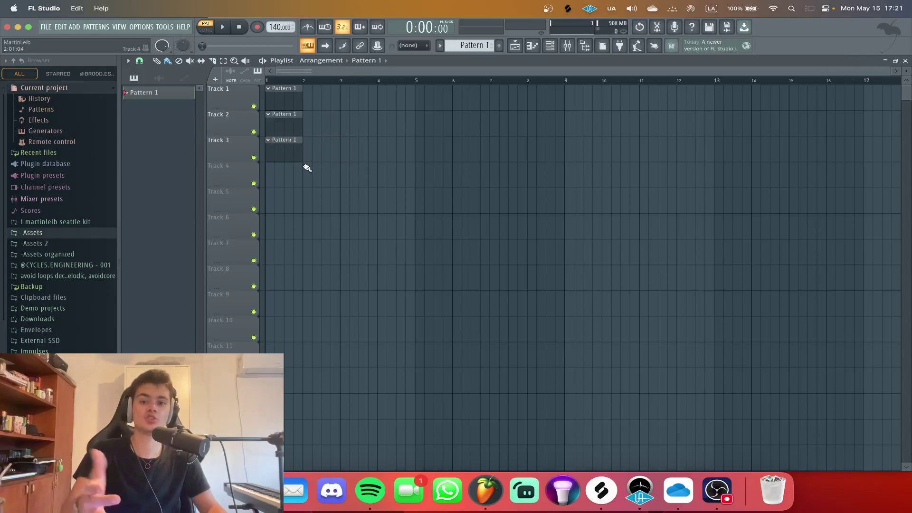
- Delete the three Pattern 1 clips from the playlist
{"action": "right_click", "coordinate": [284, 151]}
{"action": "right_click", "coordinate": [284, 124]}
{"action": "right_click", "coordinate": [284, 99]}
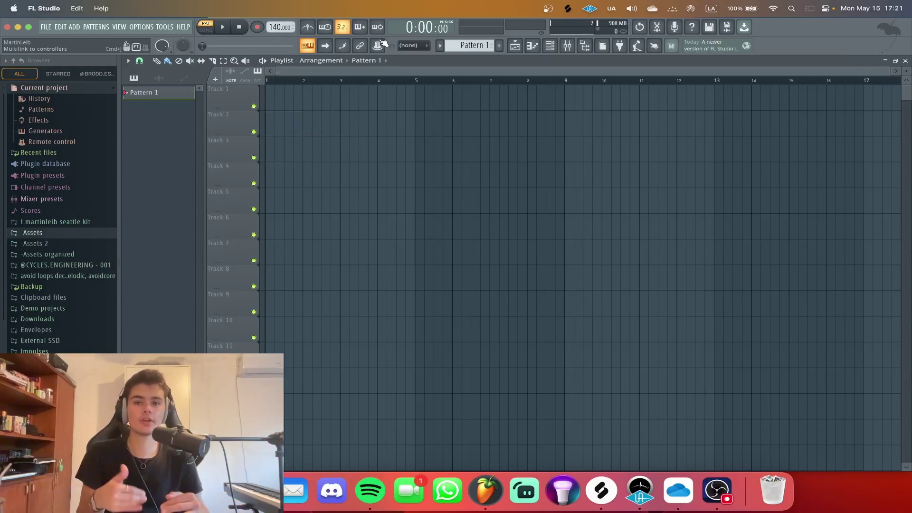
- Show the channel rack, shorten its step grid and center the rack over the playlist
{"action": "left_click", "coordinate": [553, 47]}
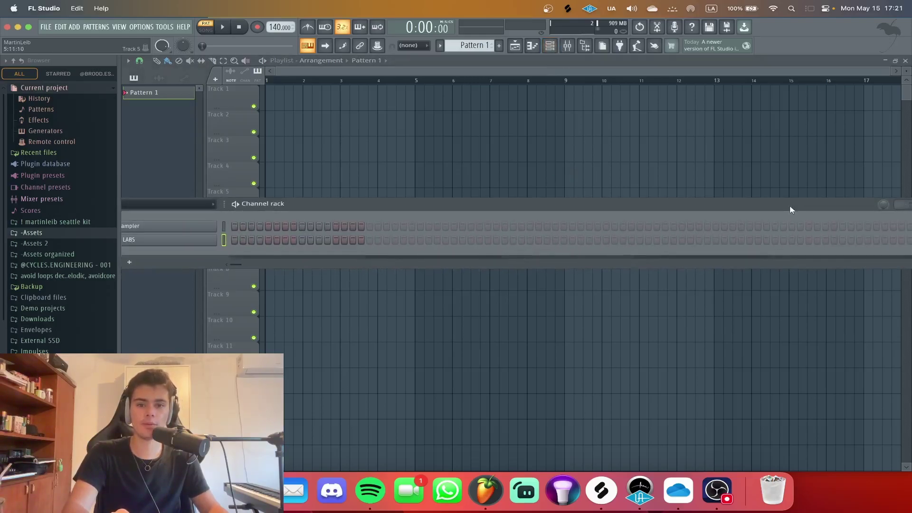
{"action": "left_click_drag", "start_coordinate": [791, 209], "coordinate": [564, 237]}
{"action": "left_click_drag", "start_coordinate": [745, 247], "coordinate": [599, 208]}
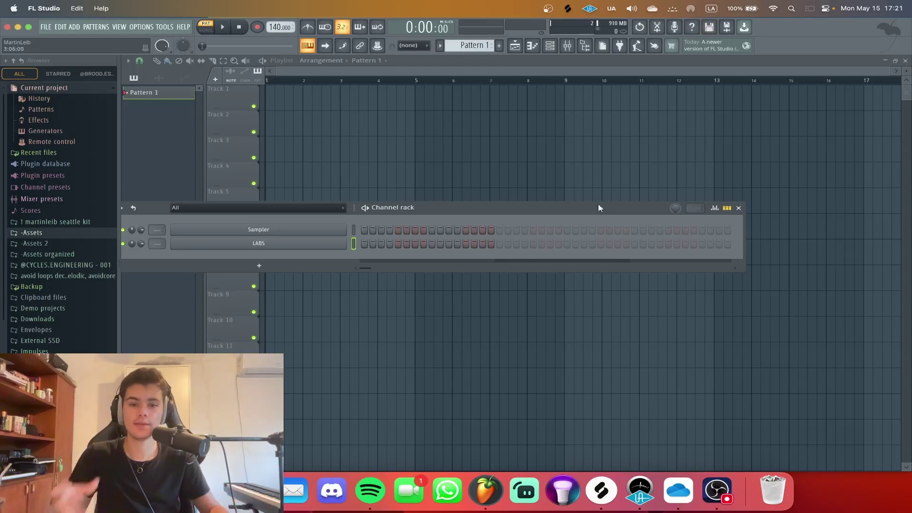
{"action": "left_click_drag", "start_coordinate": [488, 267], "coordinate": [489, 254]}
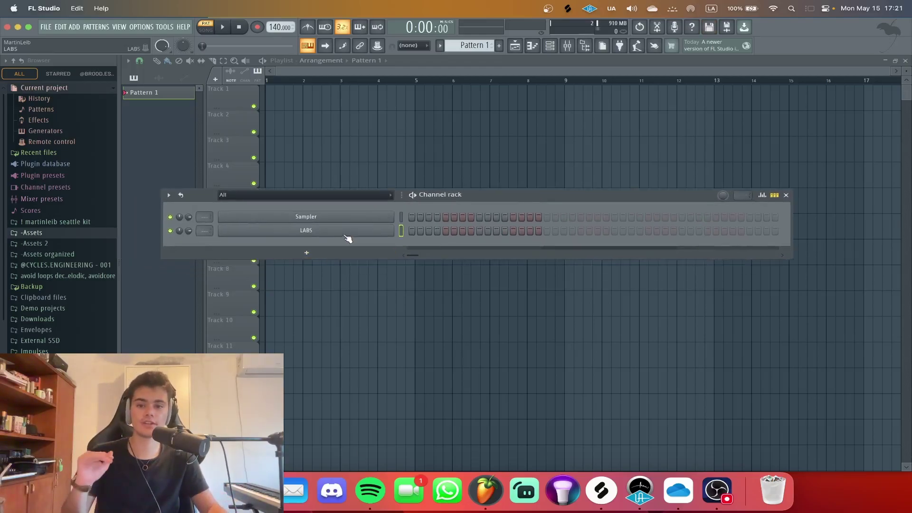
- Open the LABS plugin window to view its Soft Piano instrument and close it
{"action": "left_click", "coordinate": [344, 238]}
{"action": "left_click_drag", "start_coordinate": [375, 81], "coordinate": [378, 104]}
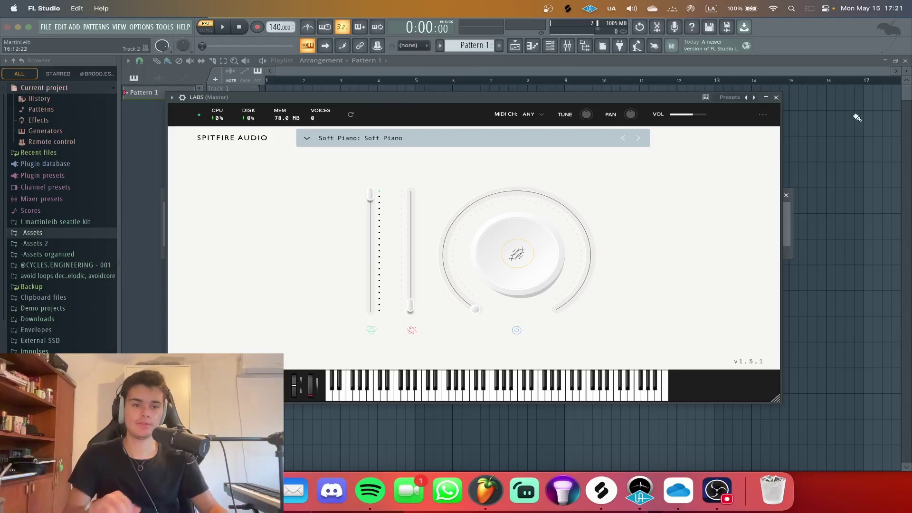
{"action": "left_click", "coordinate": [777, 98]}
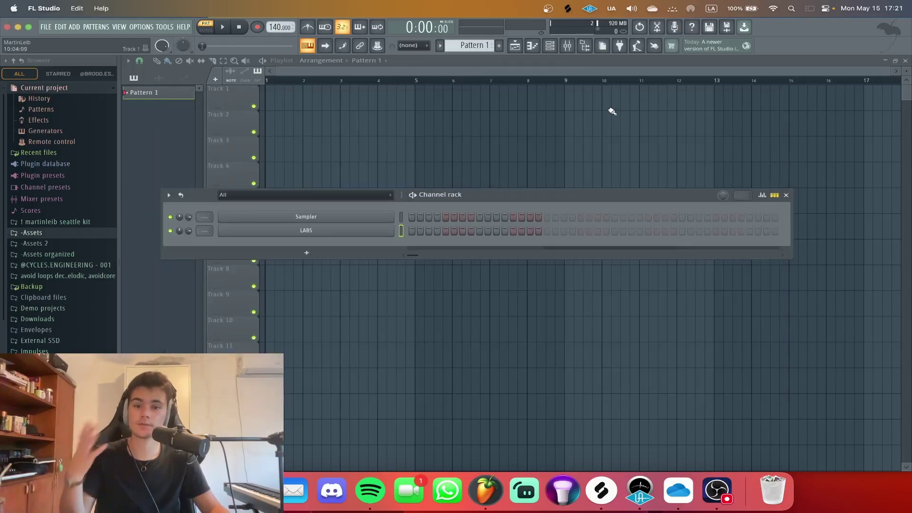
- Add an FL Keys channel to the channel rack and place its plugin window below the rack
{"action": "left_click", "coordinate": [309, 258]}
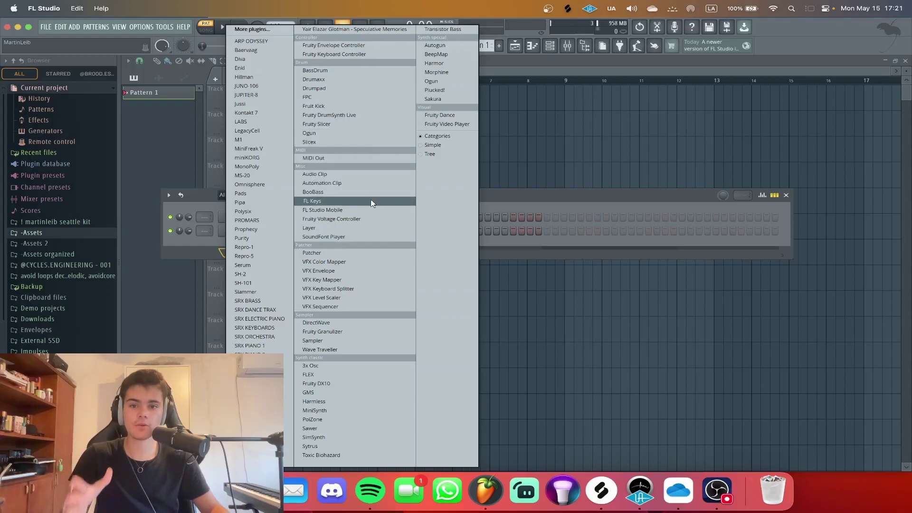
{"action": "left_click", "coordinate": [338, 202]}
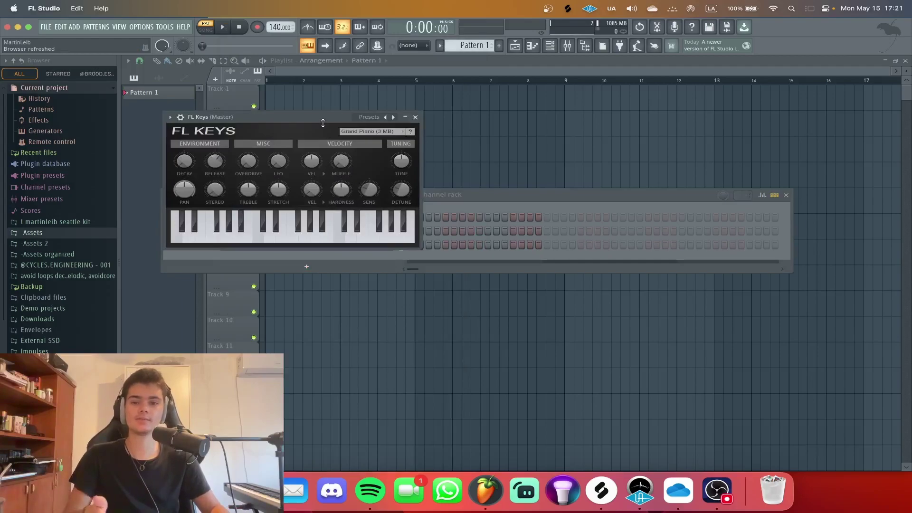
{"action": "left_click_drag", "start_coordinate": [286, 119], "coordinate": [447, 286]}
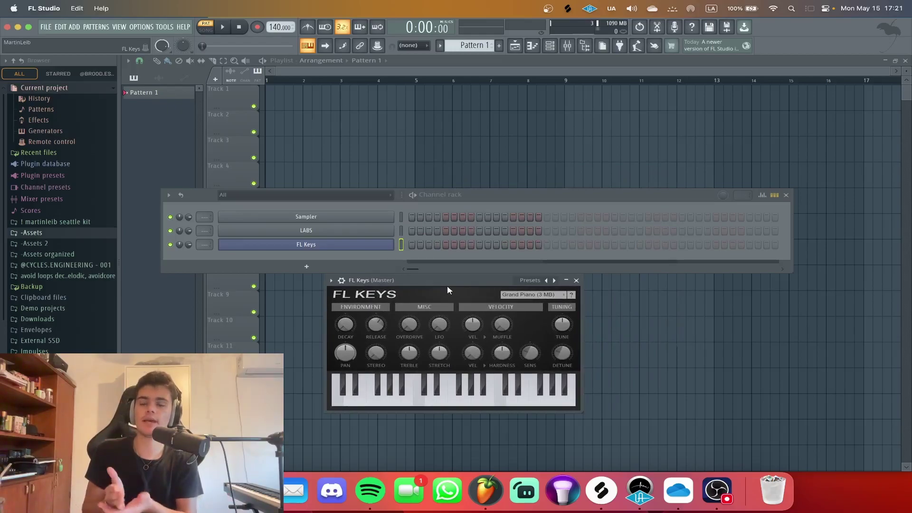
- Add a 3x Osc channel to the channel rack and delete it again
{"action": "left_click", "coordinate": [349, 264]}
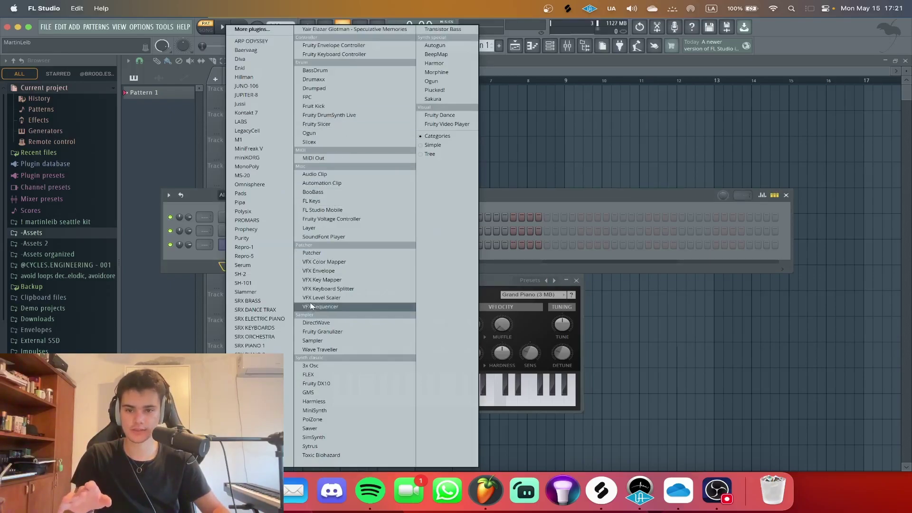
{"action": "left_click", "coordinate": [311, 365]}
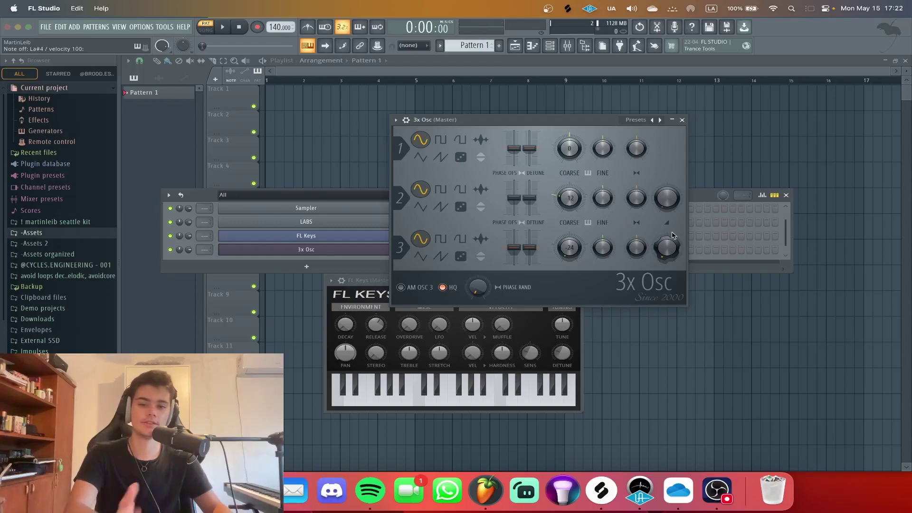
{"action": "right_click", "coordinate": [354, 251]}
{"action": "left_click", "coordinate": [417, 359]}
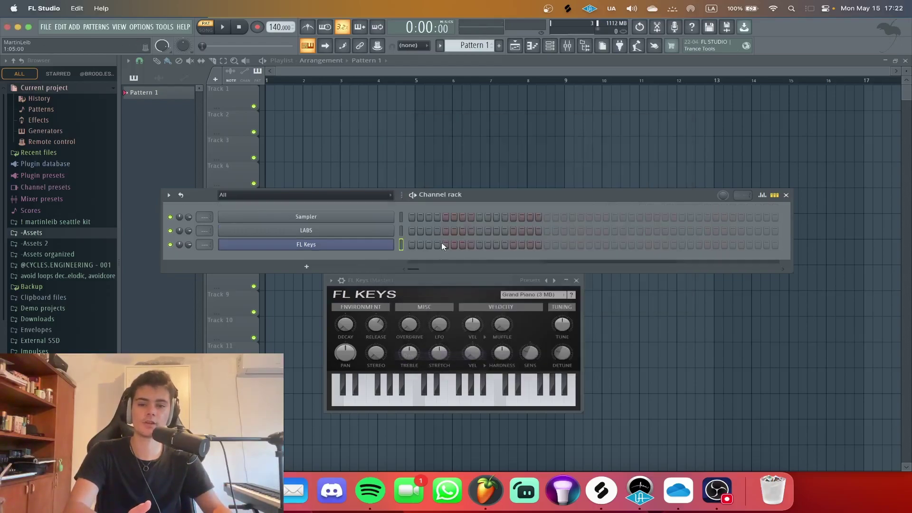
- Move the channel rack slightly higher and delete the FL Keys channel
{"action": "left_click_drag", "start_coordinate": [434, 195], "coordinate": [435, 171]}
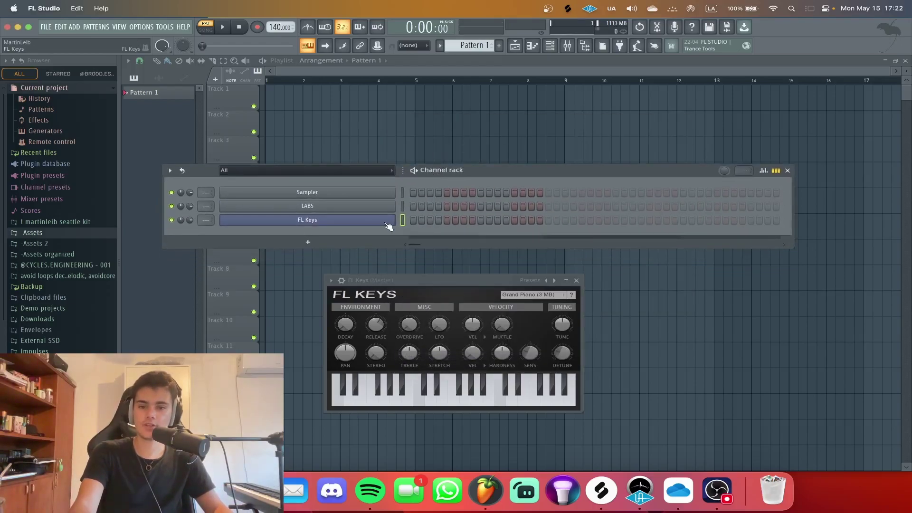
{"action": "scroll", "coordinate": [399, 219], "scroll_direction": "up", "scroll_amount": 1}
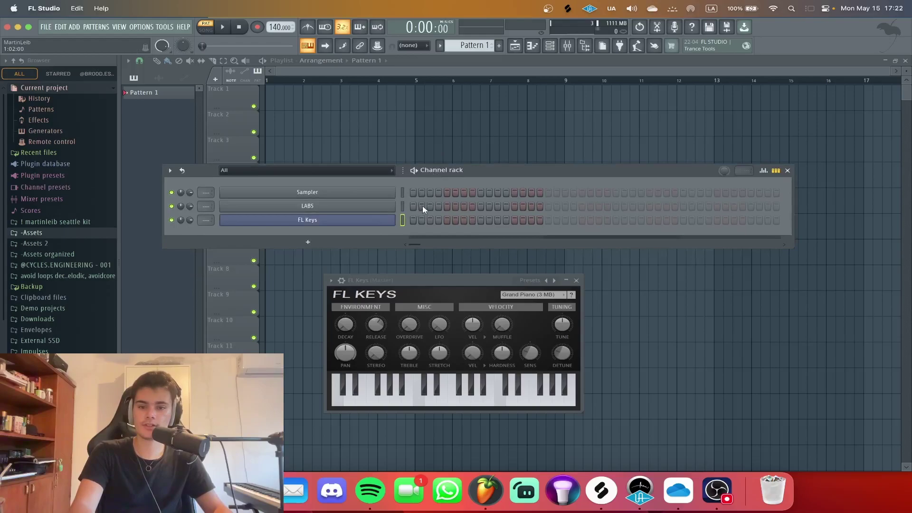
{"action": "right_click", "coordinate": [396, 220]}
{"action": "left_click", "coordinate": [449, 322]}
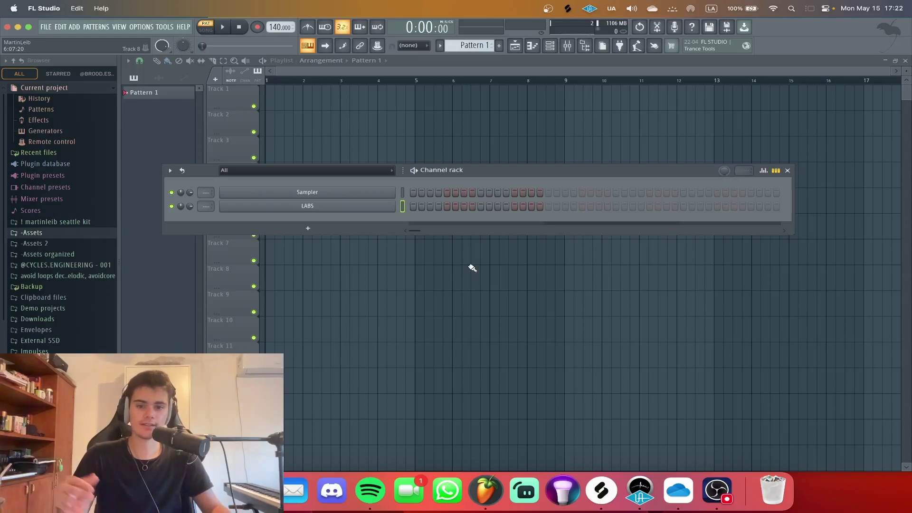
- Add a LegacyCell instrument channel to the channel rack and close its plugin window
{"action": "left_click", "coordinate": [354, 230]}
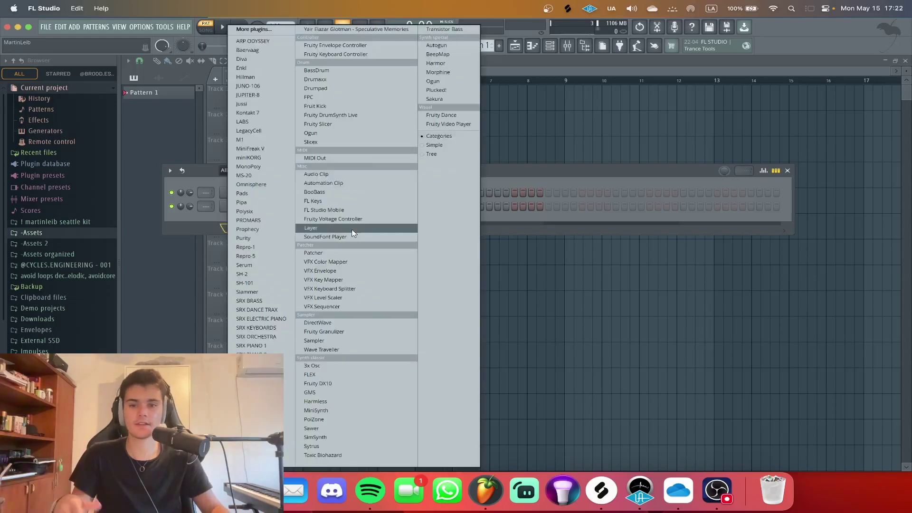
{"action": "left_click", "coordinate": [255, 130]}
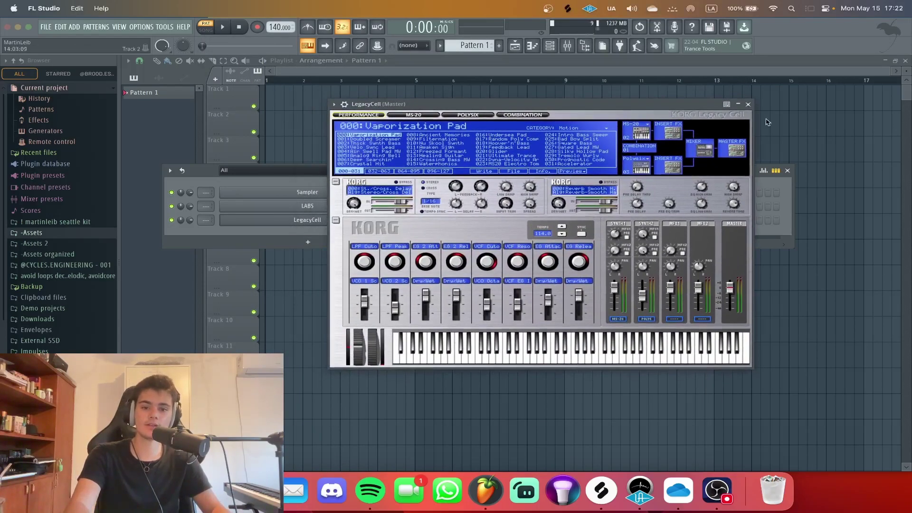
{"action": "left_click", "coordinate": [749, 104]}
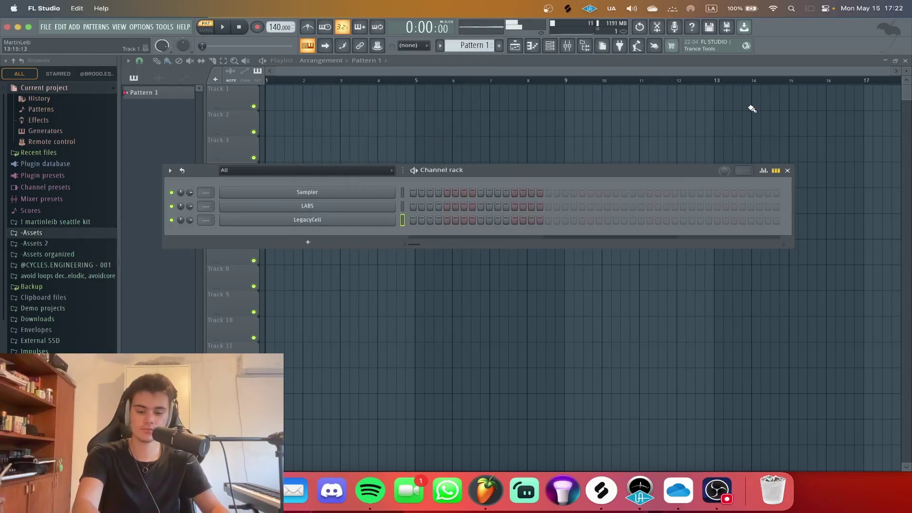
- Open the piano roll of the LegacyCell channel and audition notes on its keyboard
{"action": "right_click", "coordinate": [388, 230]}
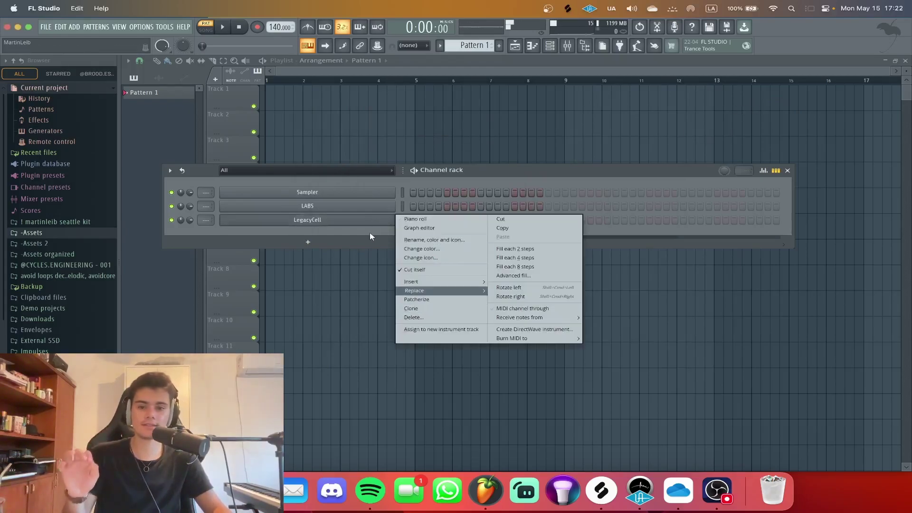
{"action": "left_click", "coordinate": [412, 223]}
{"action": "scroll", "coordinate": [185, 256], "scroll_direction": "up", "scroll_amount": 5}
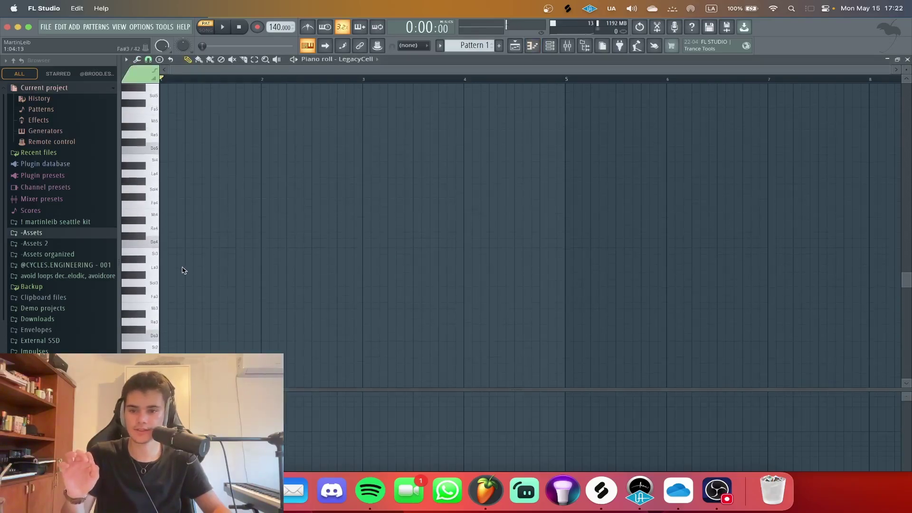
{"action": "left_click", "coordinate": [154, 197]}
{"action": "left_click_drag", "start_coordinate": [154, 197], "coordinate": [155, 201]}
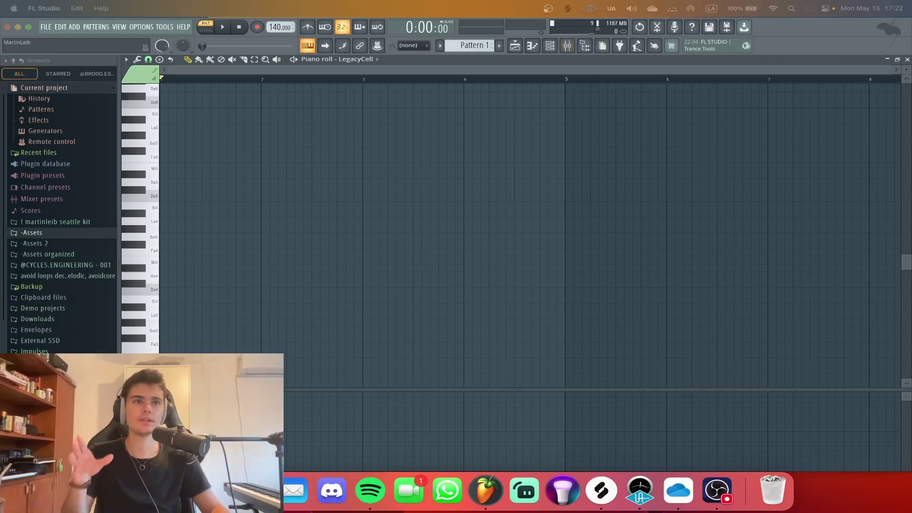
- Load Fruity Parametric EQ 2 into the second effect slot of the Master mixer track and close the mixer
{"action": "key", "text": "F9"}
{"action": "left_click", "coordinate": [664, 204]}
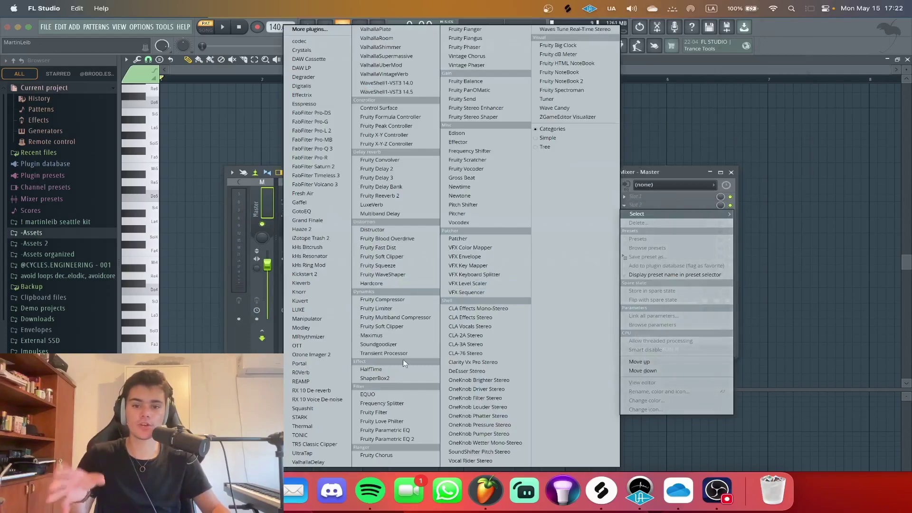
{"action": "left_click", "coordinate": [403, 438]}
{"action": "left_click_drag", "start_coordinate": [398, 120], "coordinate": [533, 87]}
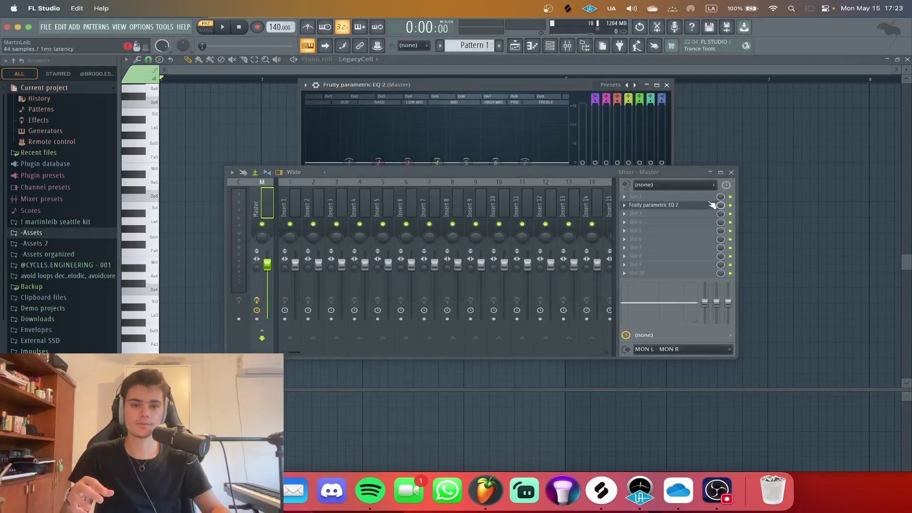
{"action": "left_click", "coordinate": [731, 172]}
- Tune band 4 of the parametric EQ to La4 - 440.0Hz, boost it close to the maximum and narrow it to a sharp peak
{"action": "right_click", "coordinate": [443, 164]}
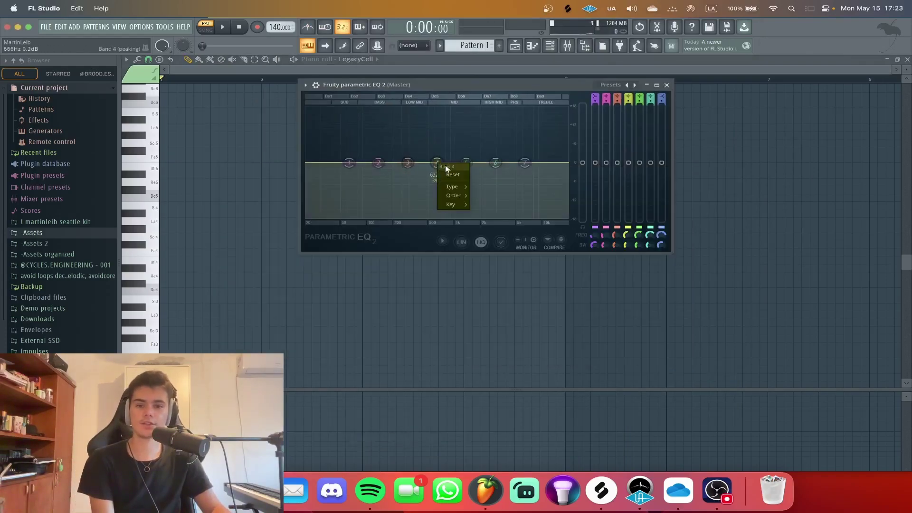
{"action": "mouse_move", "coordinate": [454, 191]}
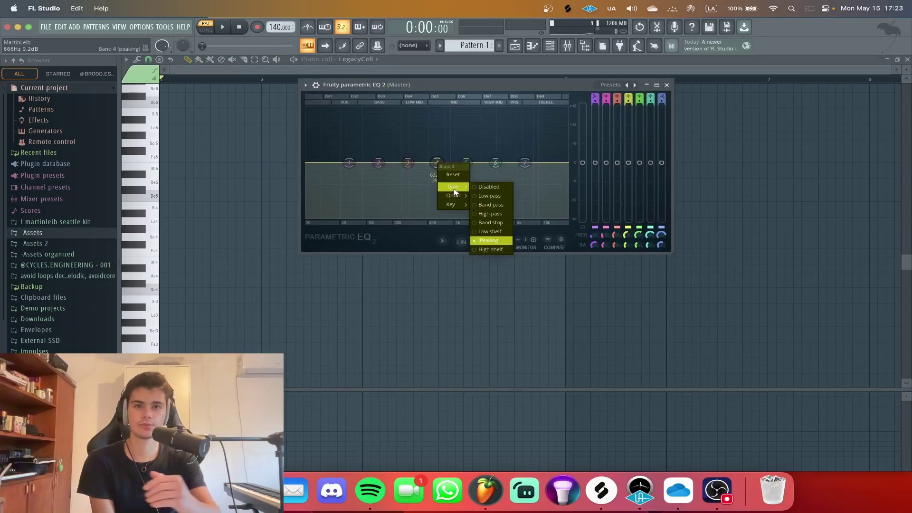
{"action": "mouse_move", "coordinate": [462, 207]}
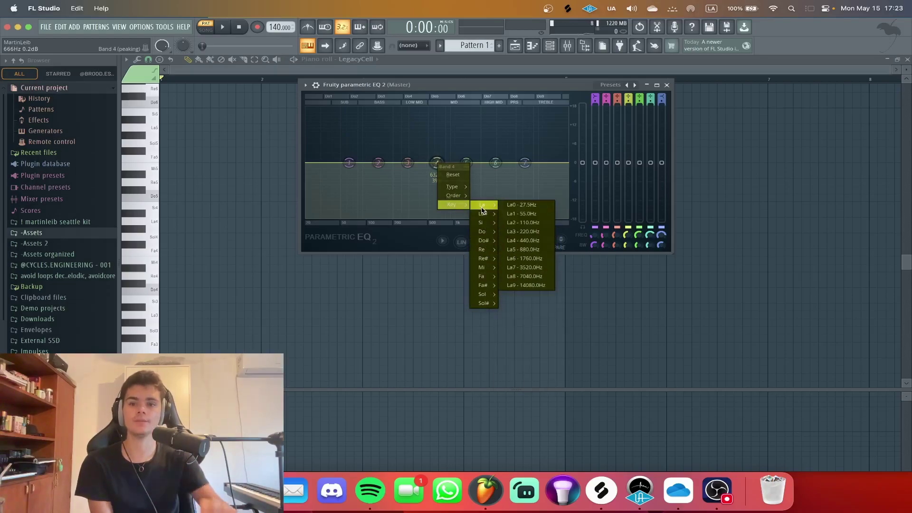
{"action": "mouse_move", "coordinate": [483, 232]}
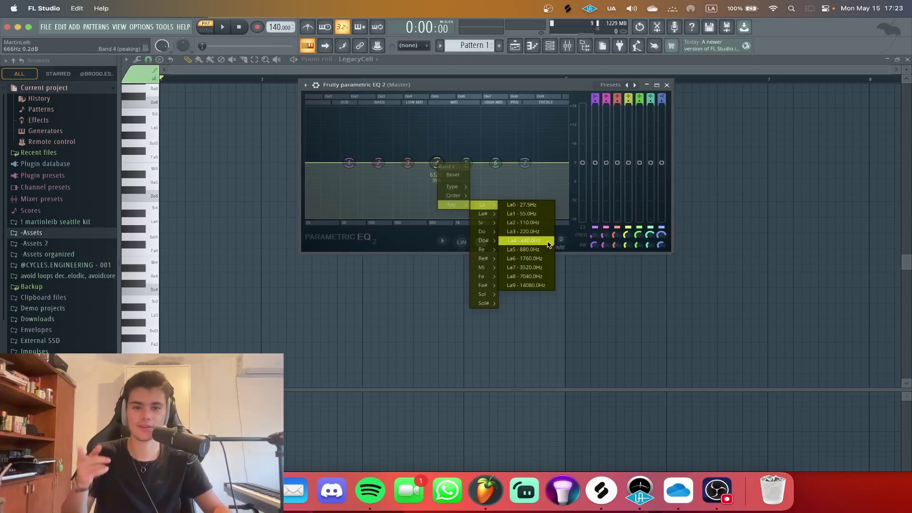
{"action": "left_click", "coordinate": [525, 240]}
{"action": "scroll", "coordinate": [626, 243], "scroll_direction": "down", "scroll_amount": 4}
{"action": "left_click_drag", "start_coordinate": [628, 162], "coordinate": [629, 105]}
{"action": "scroll", "coordinate": [424, 109], "scroll_direction": "down", "scroll_amount": 5}
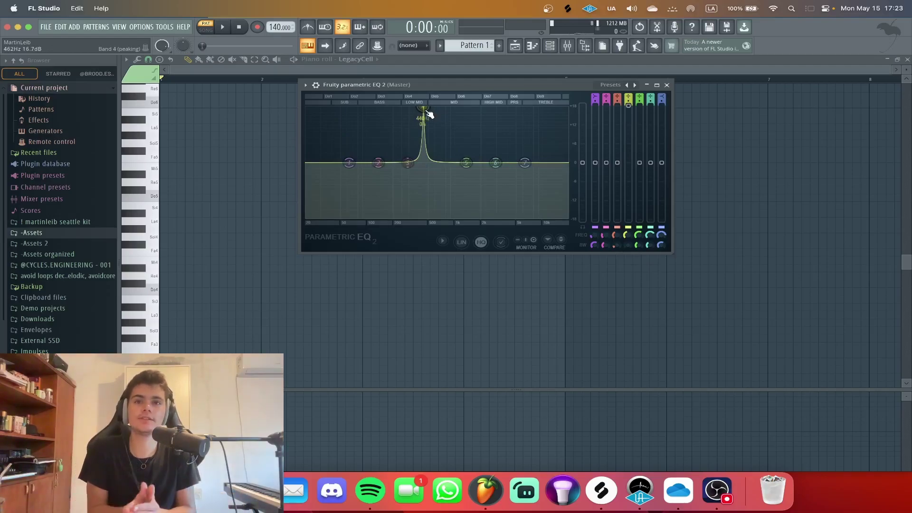
- Remove Fruity Parametric EQ 2 from the Master mixer track and close the mixer
{"action": "left_click", "coordinate": [549, 45]}
{"action": "left_click", "coordinate": [567, 45]}
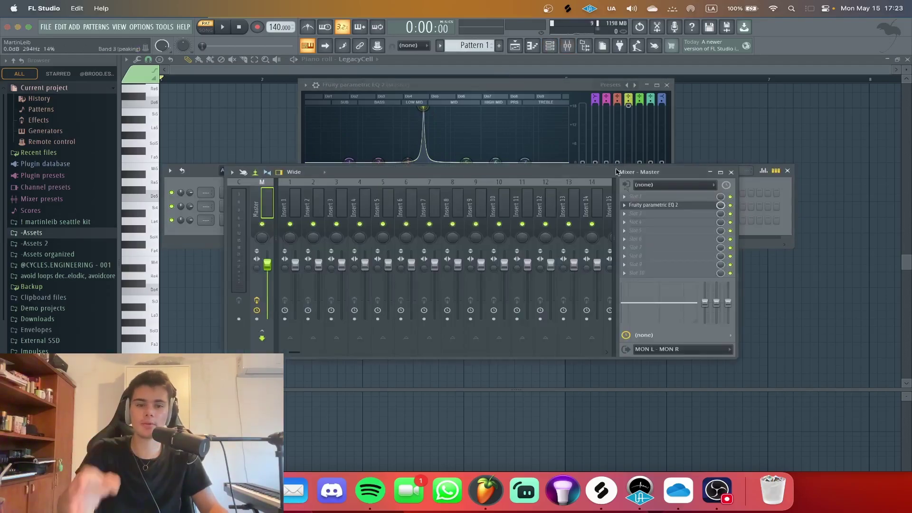
{"action": "left_click", "coordinate": [631, 212]}
{"action": "left_click", "coordinate": [645, 223]}
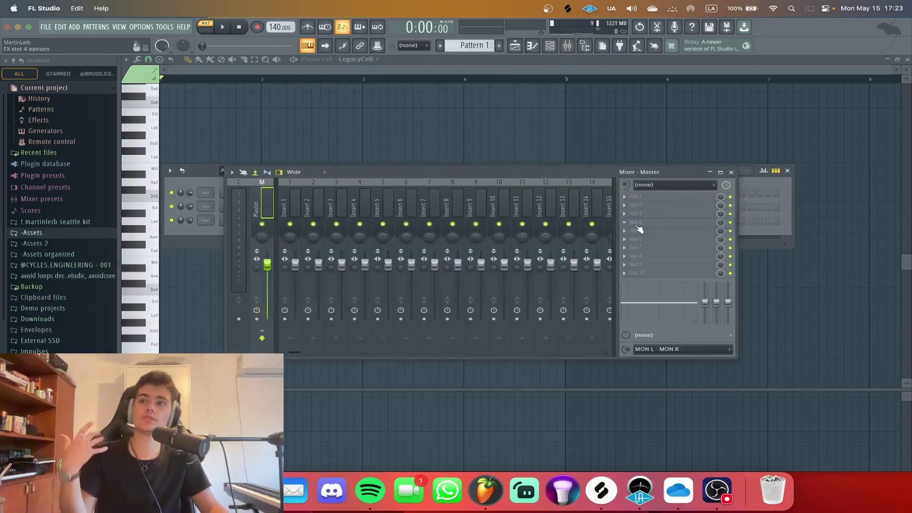
{"action": "left_click", "coordinate": [730, 172]}
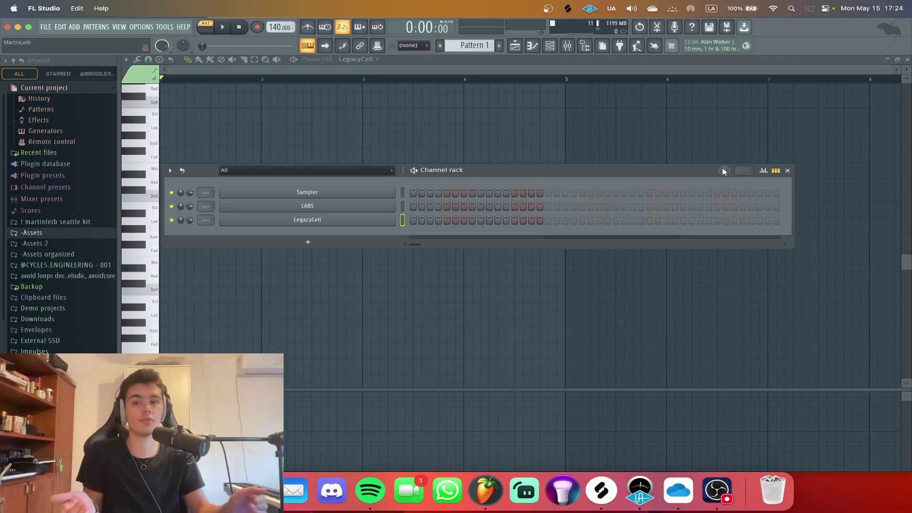
- Delete the LegacyCell channel and open the piano roll of the LABS channel
{"action": "right_click", "coordinate": [394, 218]}
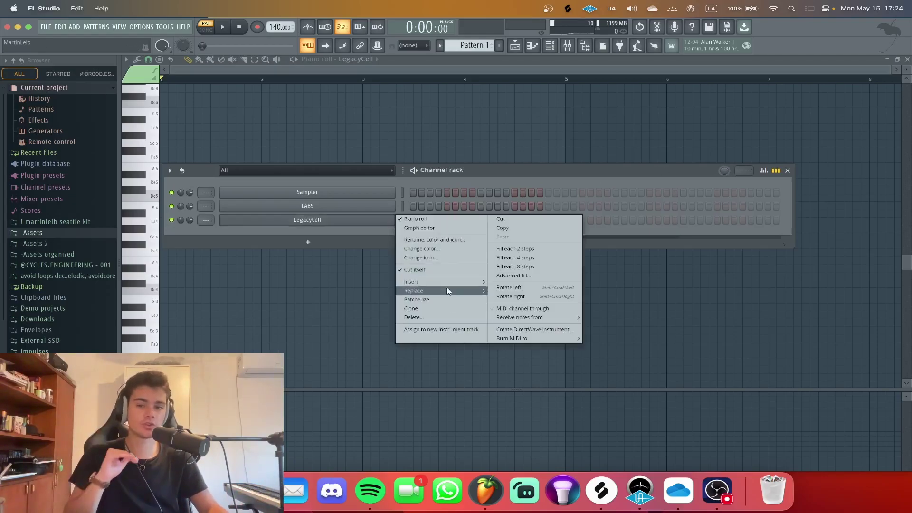
{"action": "left_click", "coordinate": [440, 317]}
{"action": "right_click", "coordinate": [395, 205]}
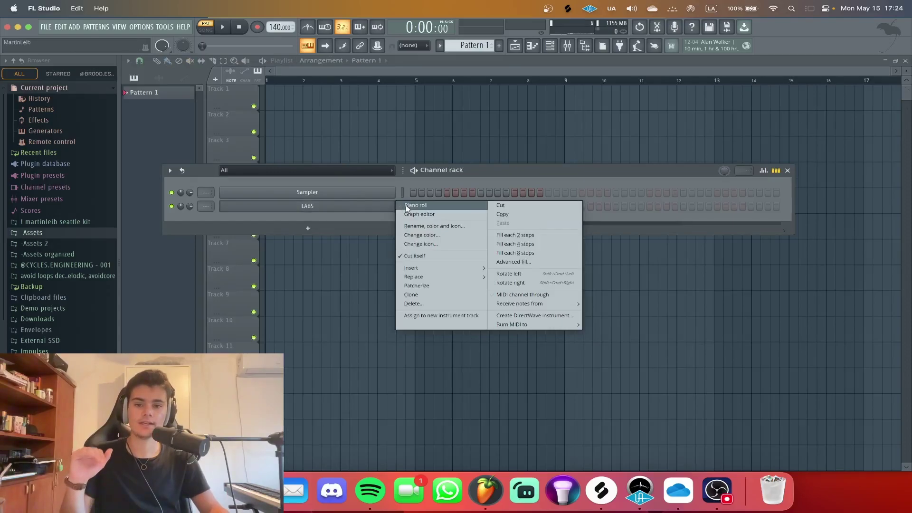
{"action": "left_click", "coordinate": [406, 209]}
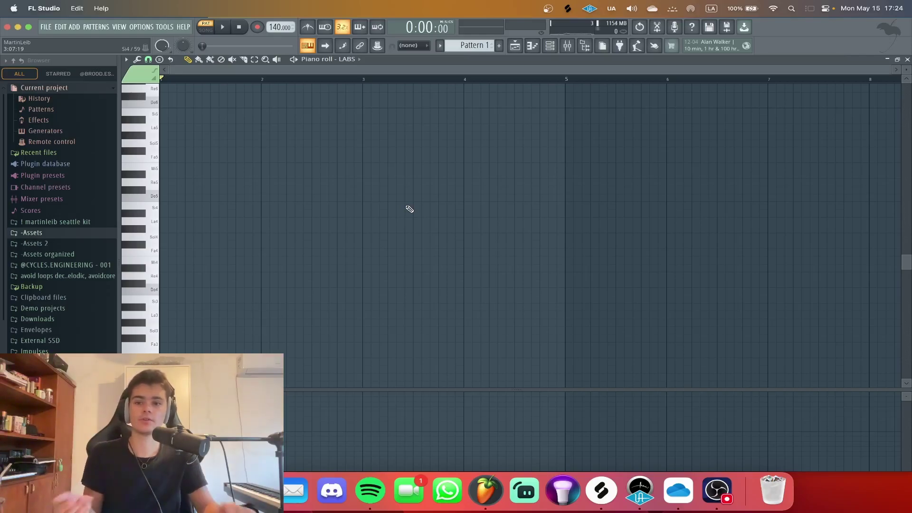
- Stack the eight C major scale notes from Do5 up to Do6 at the start of the pattern
{"action": "scroll", "coordinate": [377, 249], "scroll_direction": "up", "scroll_amount": 3}
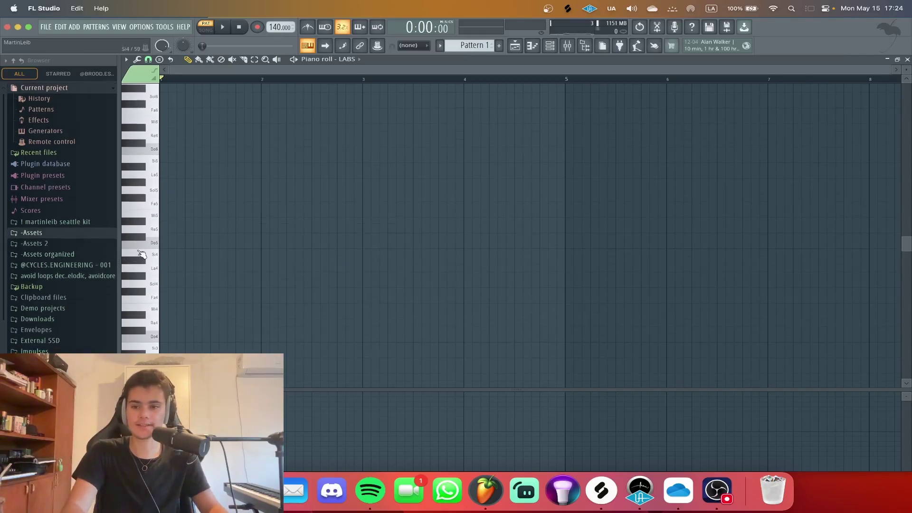
{"action": "scroll", "coordinate": [142, 255], "scroll_direction": "up", "scroll_amount": 3}
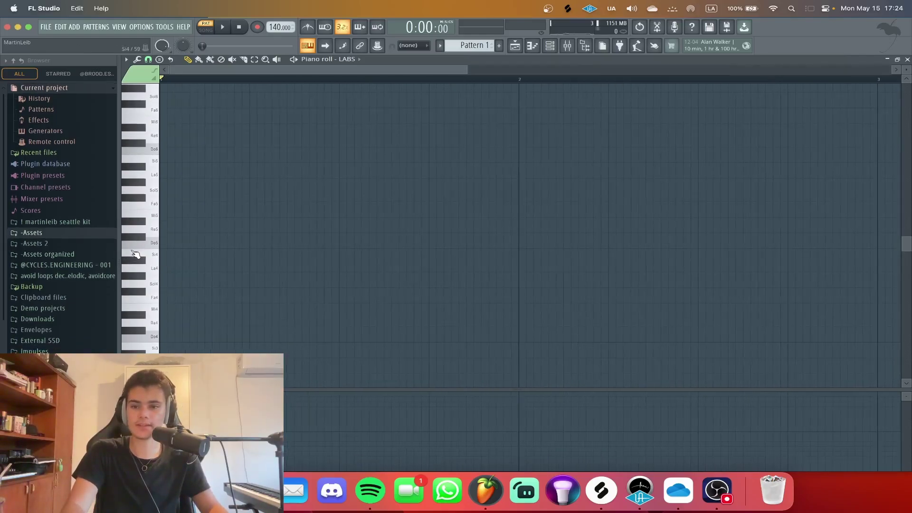
{"action": "left_click", "coordinate": [166, 245]}
{"action": "left_click", "coordinate": [164, 229]}
{"action": "left_click", "coordinate": [161, 213]}
{"action": "left_click", "coordinate": [161, 205]}
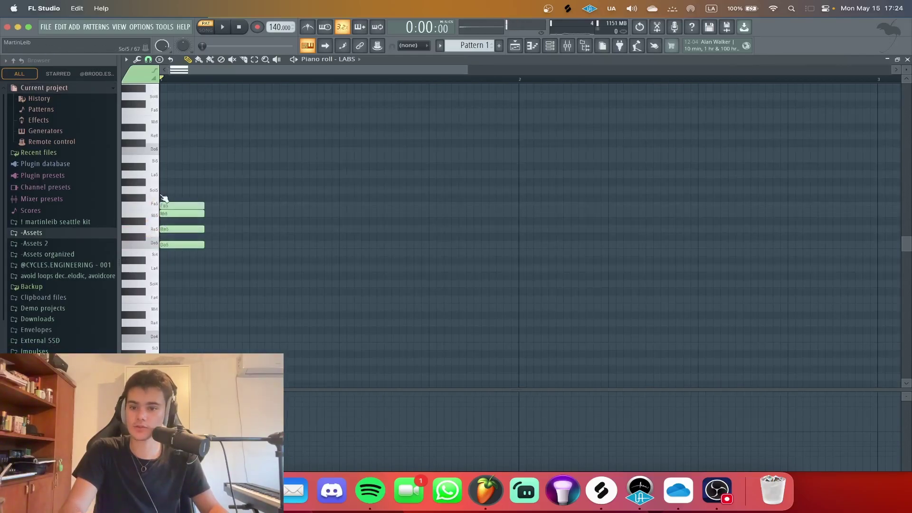
{"action": "left_click", "coordinate": [162, 190]}
{"action": "left_click", "coordinate": [163, 174]}
{"action": "left_click", "coordinate": [164, 159]}
{"action": "left_click", "coordinate": [164, 150]}
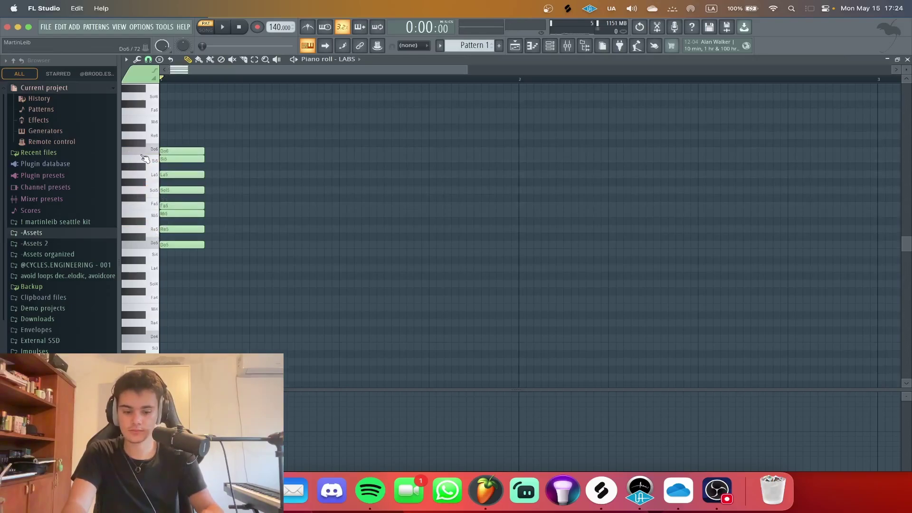
- Lengthen all the stacked scale notes to four bars and clear them from the piano roll
{"action": "key", "text": "ctrl+l"}
{"action": "scroll", "coordinate": [224, 176], "scroll_direction": "down", "scroll_amount": 2}
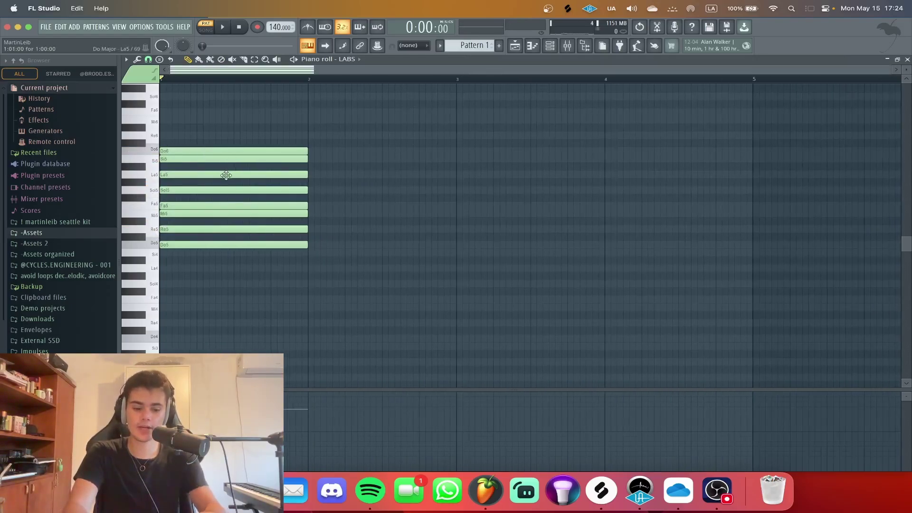
{"action": "key", "text": "shift+Right"}
{"action": "key", "text": "shift+Right"}
{"action": "key", "text": "shift+Right"}
{"action": "scroll", "coordinate": [226, 175], "scroll_direction": "down", "scroll_amount": 2}
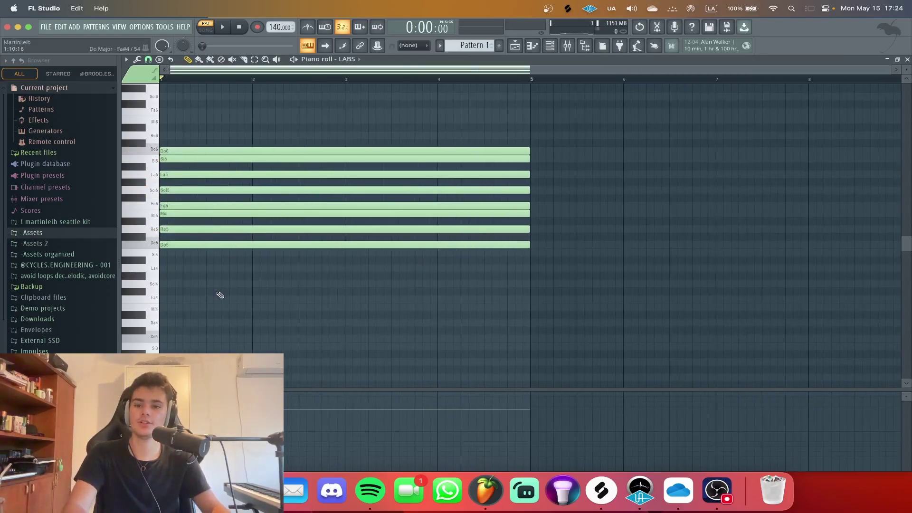
{"action": "scroll", "coordinate": [214, 295], "scroll_direction": "up", "scroll_amount": 1}
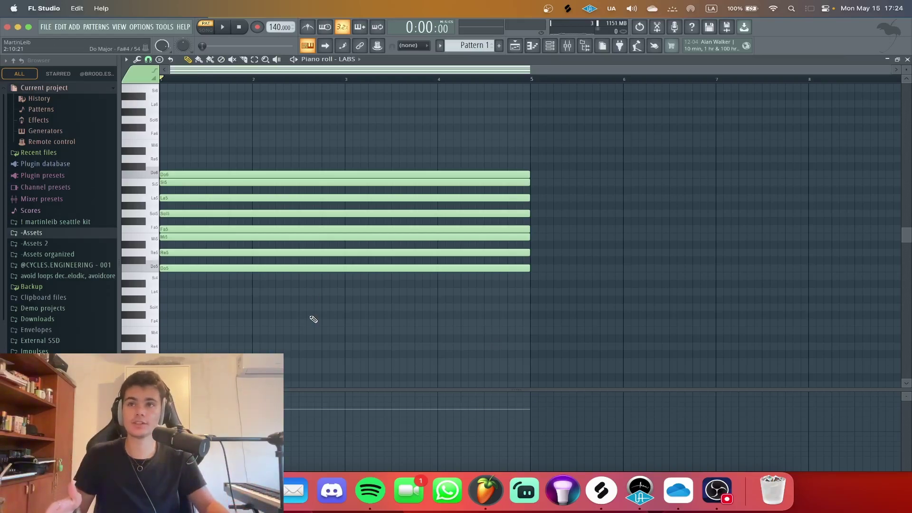
{"action": "right_click", "coordinate": [338, 300]}
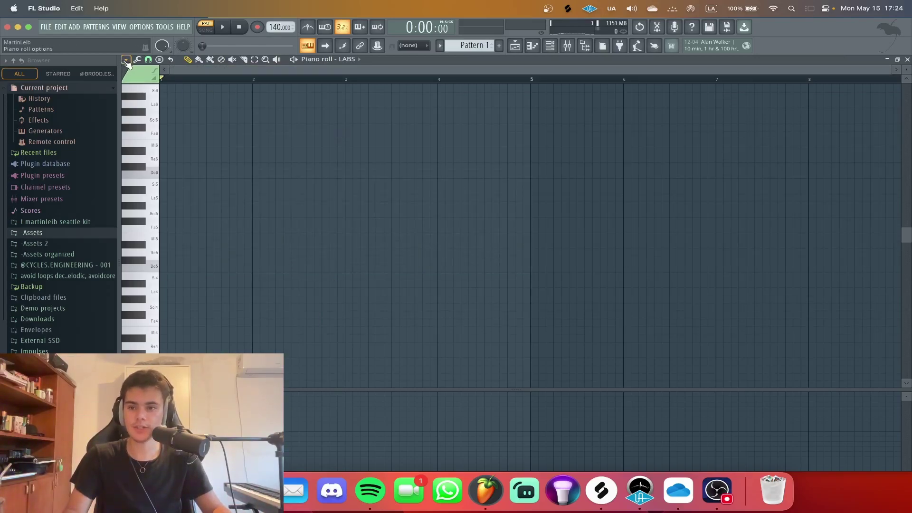
- Set the piano roll's scale highlighting to Minor Natural (Aeolian) with D as the root note
{"action": "left_click", "coordinate": [126, 60]}
{"action": "mouse_move", "coordinate": [180, 105]}
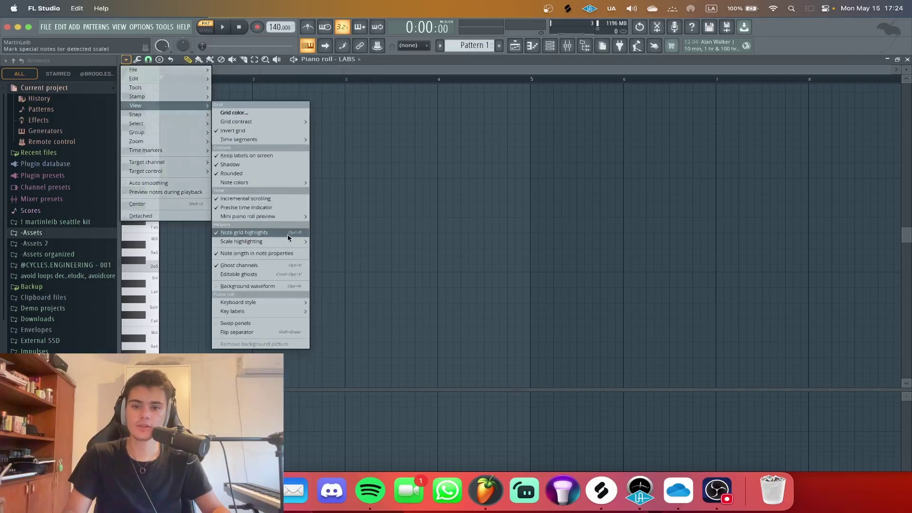
{"action": "mouse_move", "coordinate": [287, 242]}
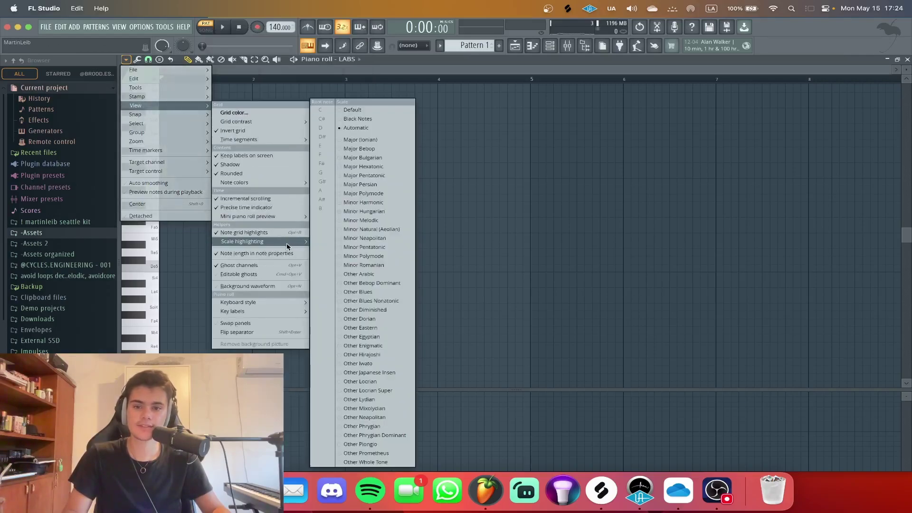
{"action": "left_click", "coordinate": [366, 139]}
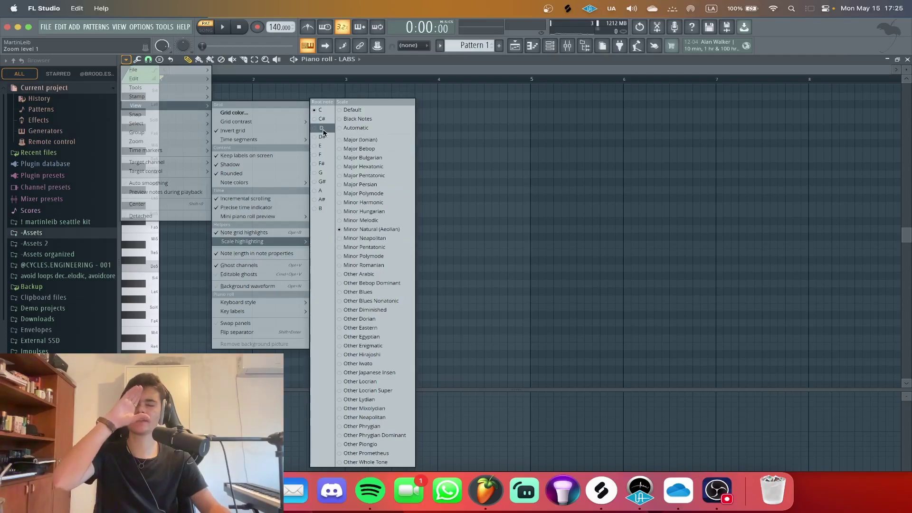
{"action": "left_click", "coordinate": [463, 128]}
{"action": "scroll", "coordinate": [247, 326], "scroll_direction": "up", "scroll_amount": 1}
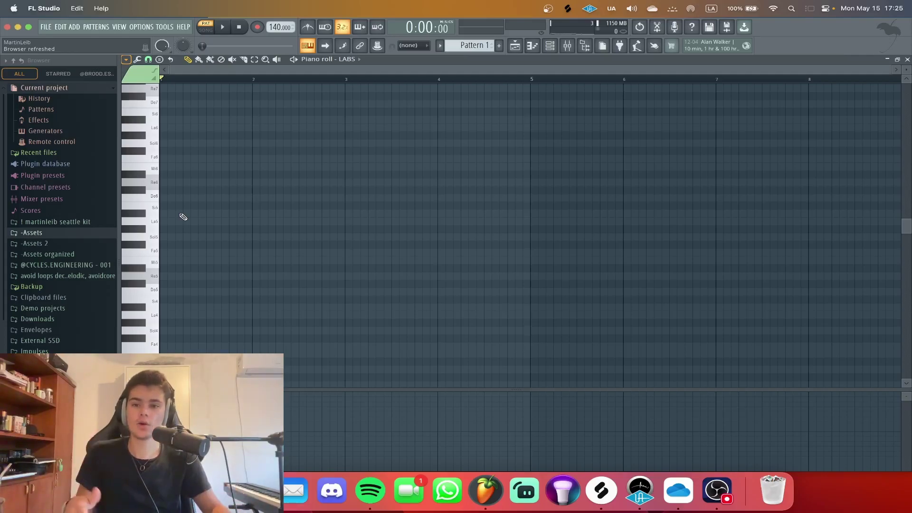
- Set the piano roll's scale highlighting back to Automatic
{"action": "left_click", "coordinate": [125, 60]}
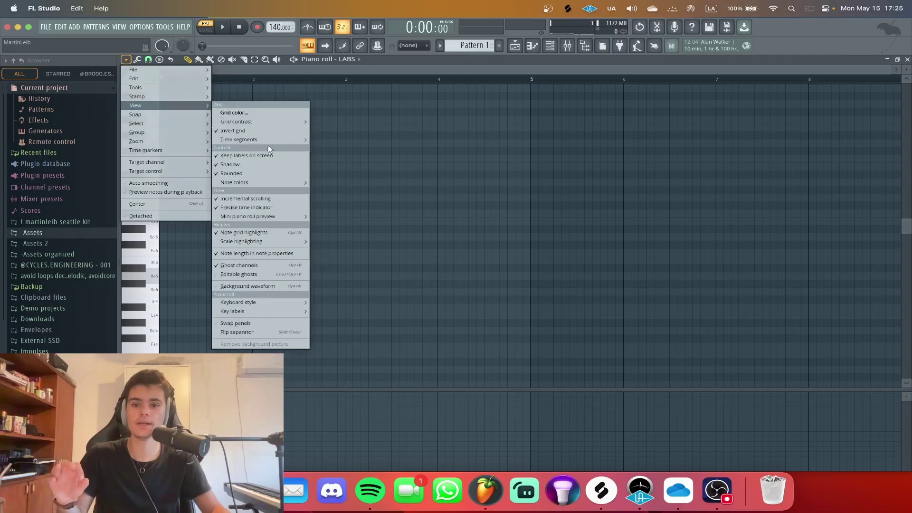
{"action": "mouse_move", "coordinate": [280, 245]}
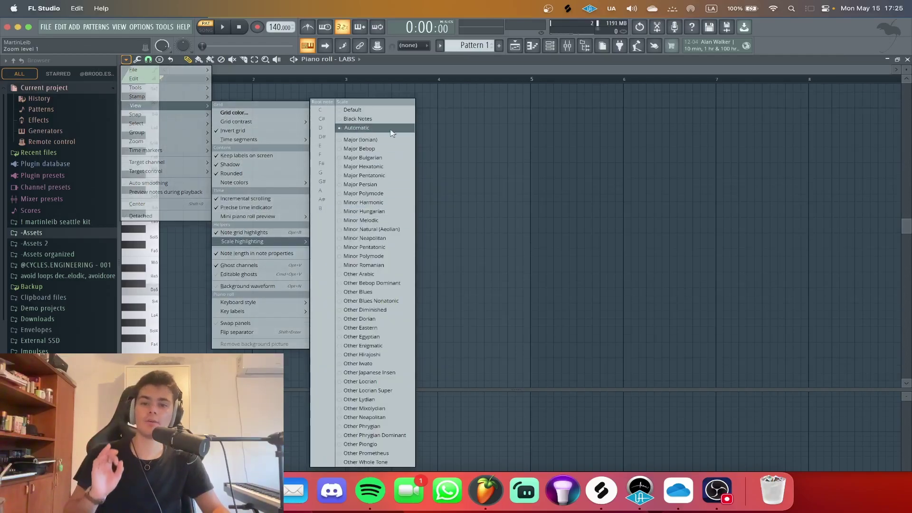
{"action": "left_click", "coordinate": [371, 130]}
- Draw a two-bar Fa5 note at the start and add a duplicate lowered to Mi5 right after it
{"action": "left_click", "coordinate": [164, 252]}
{"action": "left_click_drag", "start_coordinate": [164, 252], "coordinate": [345, 252]}
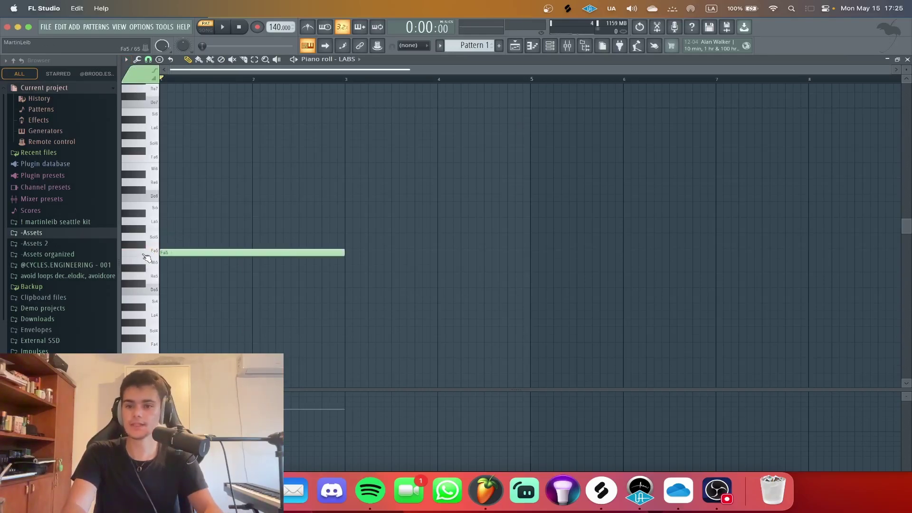
{"action": "key", "text": "super+b"}
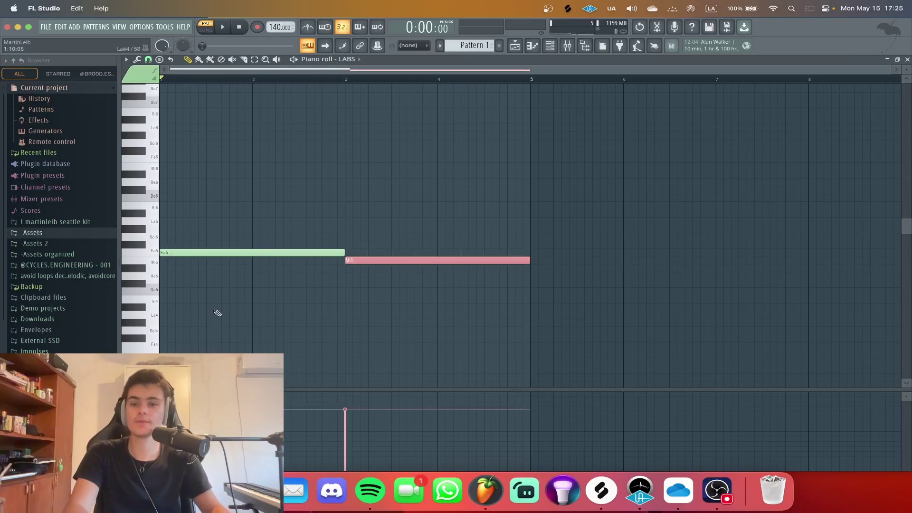
- Duplicate the two notes from bar 5, lower the copies to Si4 and La#4, and delete the La#4 note
{"action": "key", "text": "ctrl+v"}
{"action": "key", "text": "shift+Down"}
{"action": "key", "text": "shift+Down"}
{"action": "key", "text": "shift+Down"}
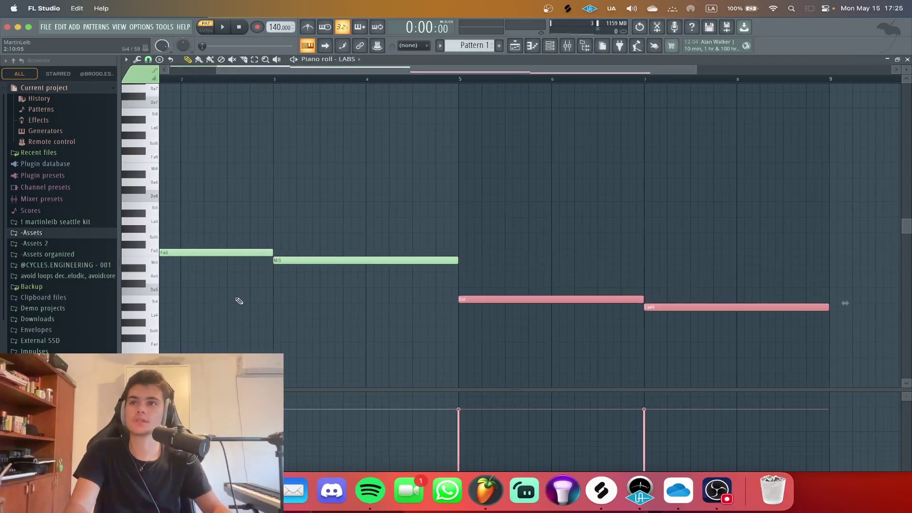
{"action": "scroll", "coordinate": [251, 299], "scroll_direction": "down", "scroll_amount": 1}
{"action": "right_click", "coordinate": [636, 307]}
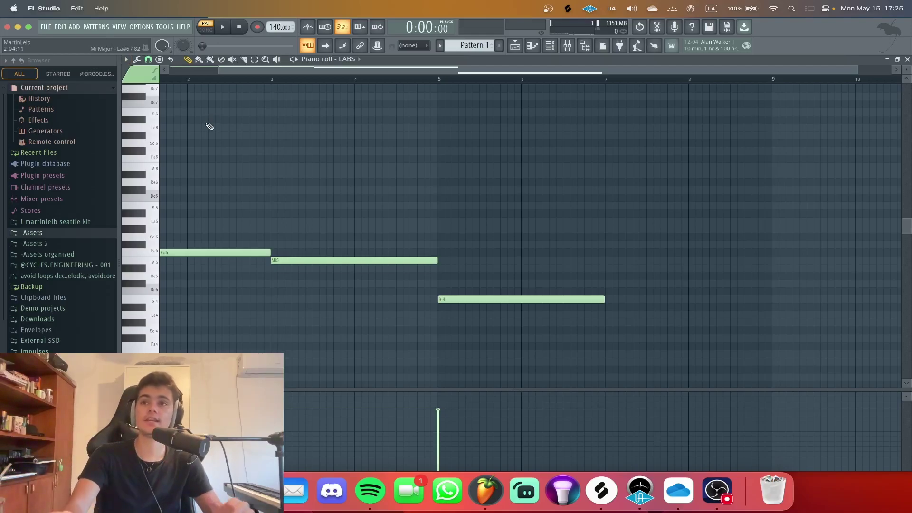
- Transpose the three notes up one semitone and clear them all from the piano roll
{"action": "scroll", "coordinate": [200, 117], "scroll_direction": "left", "scroll_amount": 3}
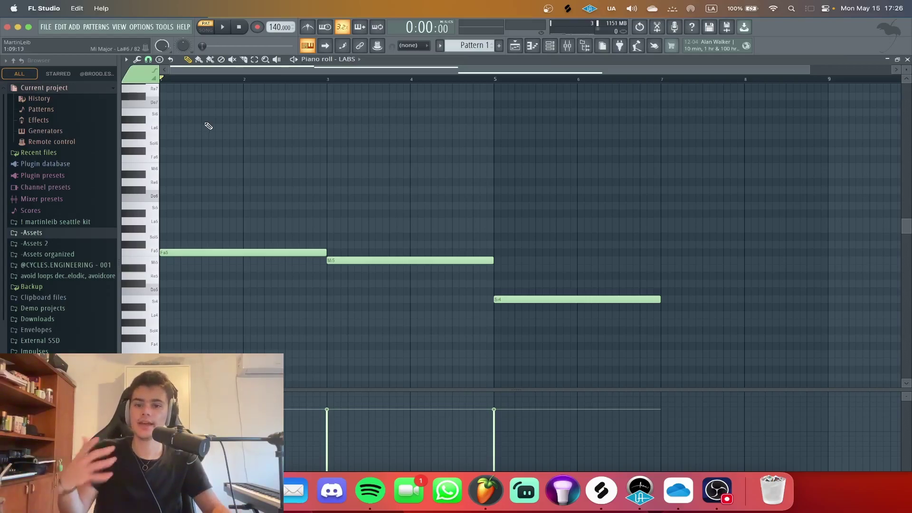
{"action": "scroll", "coordinate": [150, 190], "scroll_direction": "up", "scroll_amount": 3}
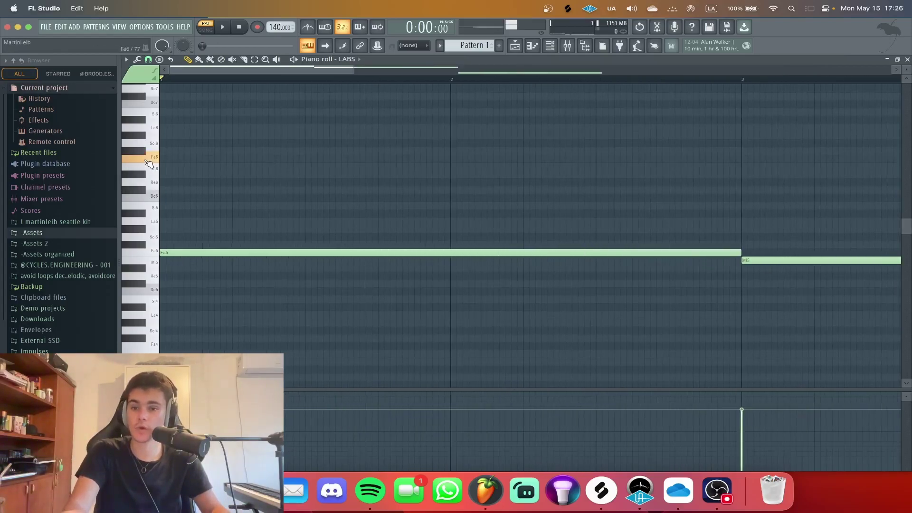
{"action": "scroll", "coordinate": [233, 188], "scroll_direction": "down", "scroll_amount": 3}
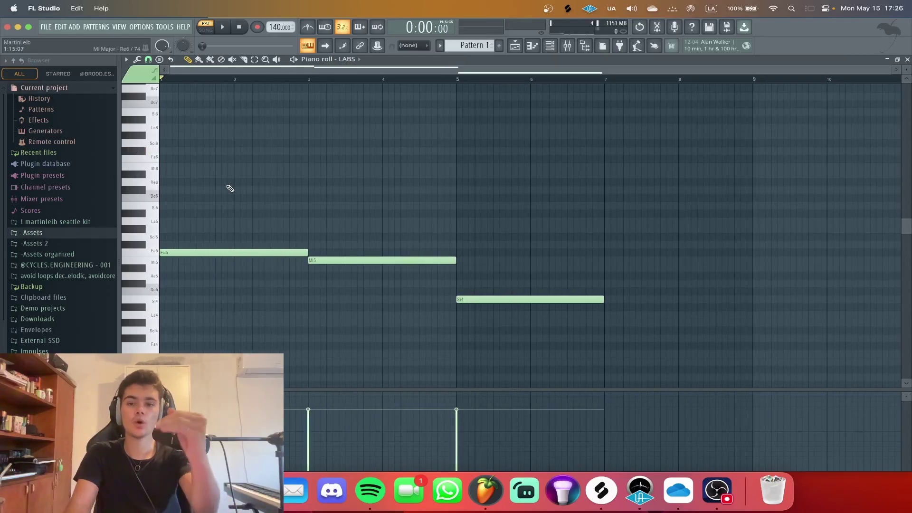
{"action": "key", "text": "shift+Up"}
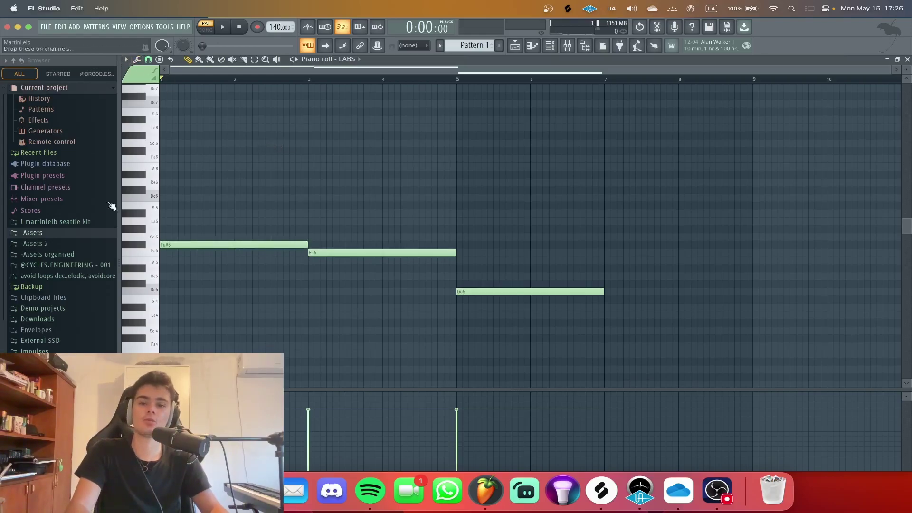
{"action": "scroll", "coordinate": [177, 208], "scroll_direction": "up", "scroll_amount": 2}
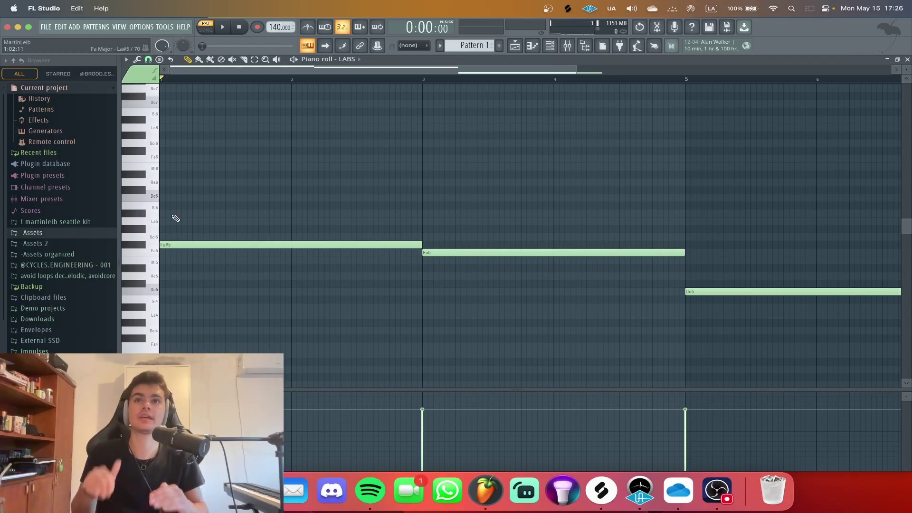
{"action": "key", "text": "super+alt+z"}
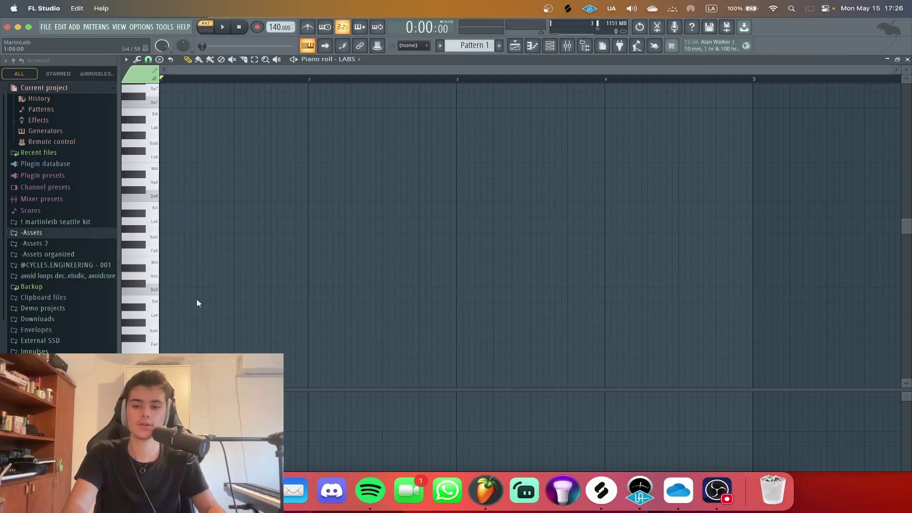
- Set the note names to letter notation (C, D, E) in the general settings
{"action": "left_click_drag", "start_coordinate": [183, 276], "coordinate": [183, 299]}
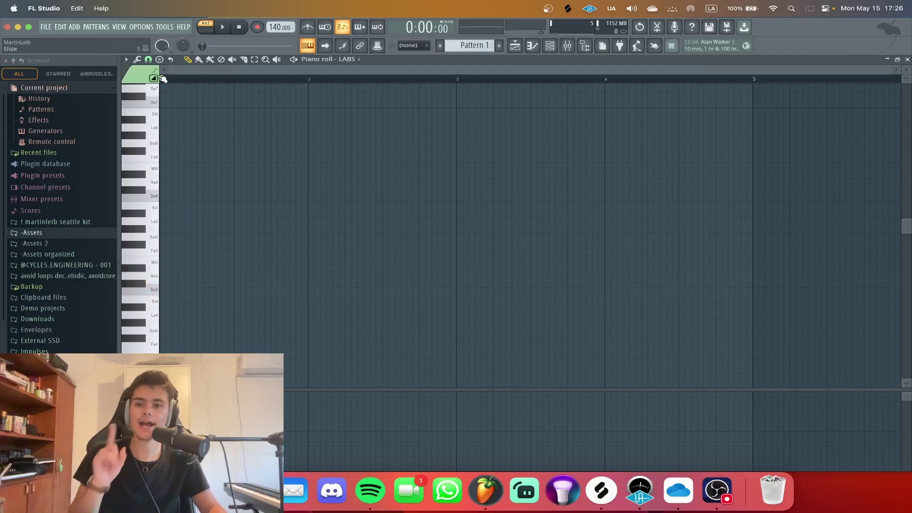
{"action": "left_click", "coordinate": [141, 27]}
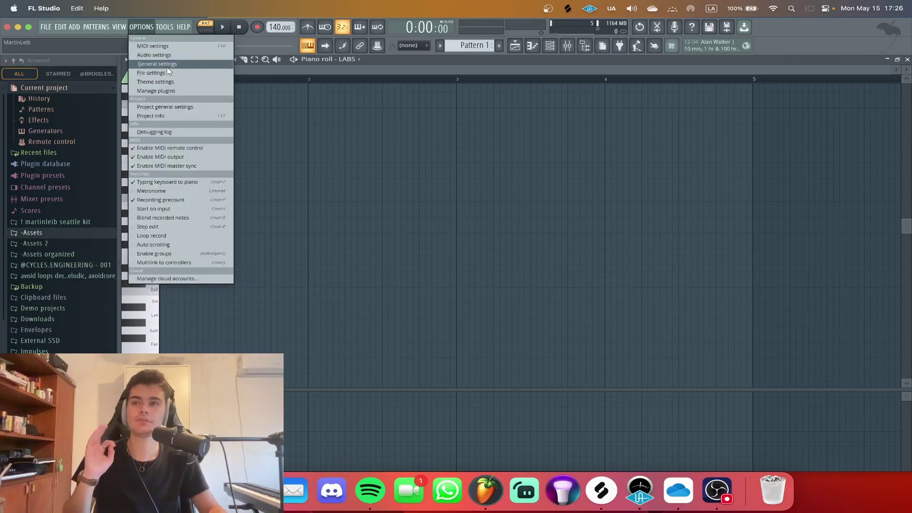
{"action": "left_click", "coordinate": [164, 65]}
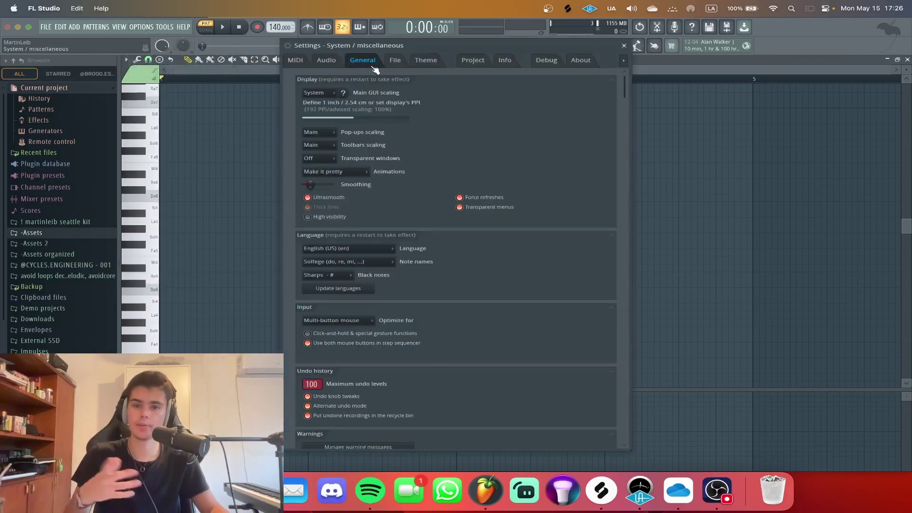
{"action": "left_click", "coordinate": [383, 260]}
{"action": "left_click", "coordinate": [378, 274]}
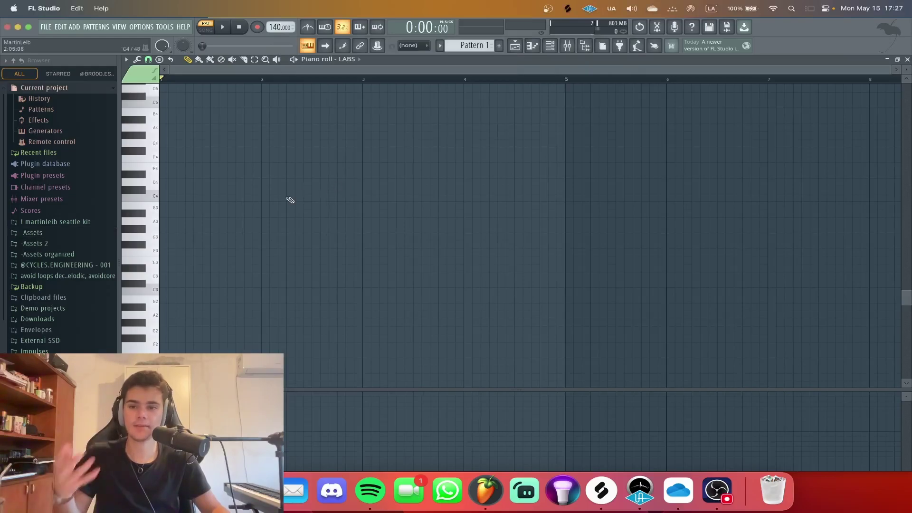
- Place a two-bar B3 note at the start of the pattern and play it back
{"action": "scroll", "coordinate": [280, 206], "scroll_direction": "up", "scroll_amount": 5}
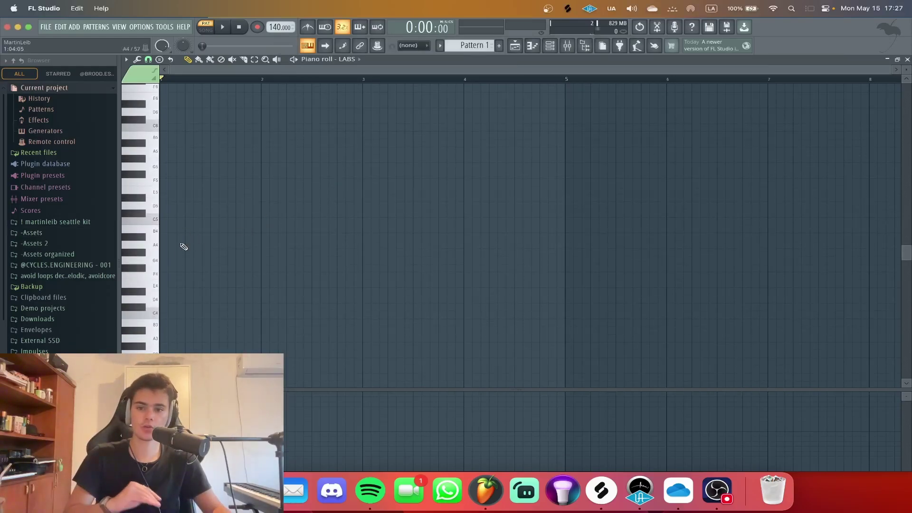
{"action": "left_click", "coordinate": [162, 230]}
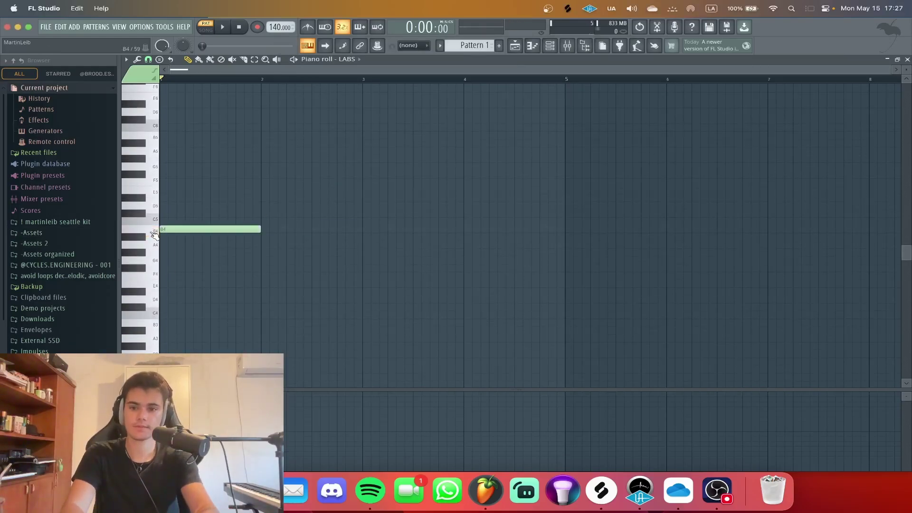
{"action": "key", "text": "super+Down"}
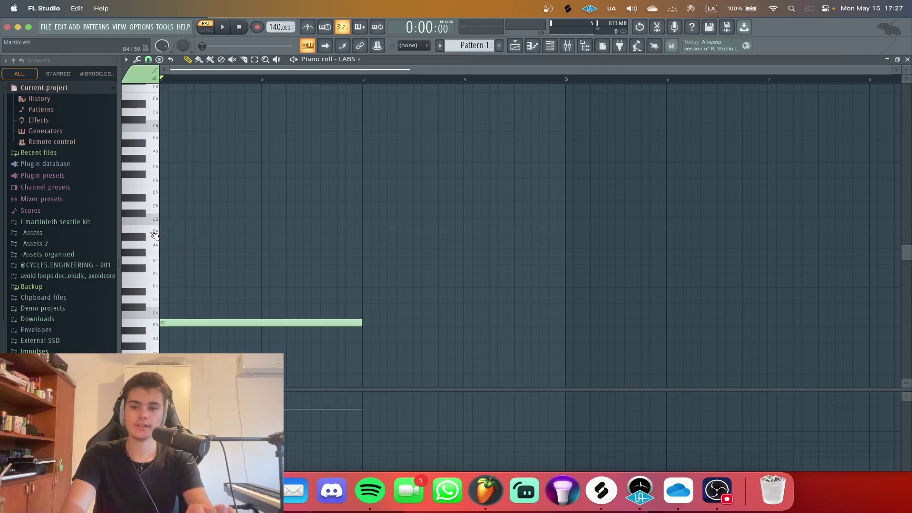
{"action": "key", "text": "space"}
{"action": "scroll", "coordinate": [372, 238], "scroll_direction": "down", "scroll_amount": 2}
{"action": "key", "text": "space"}
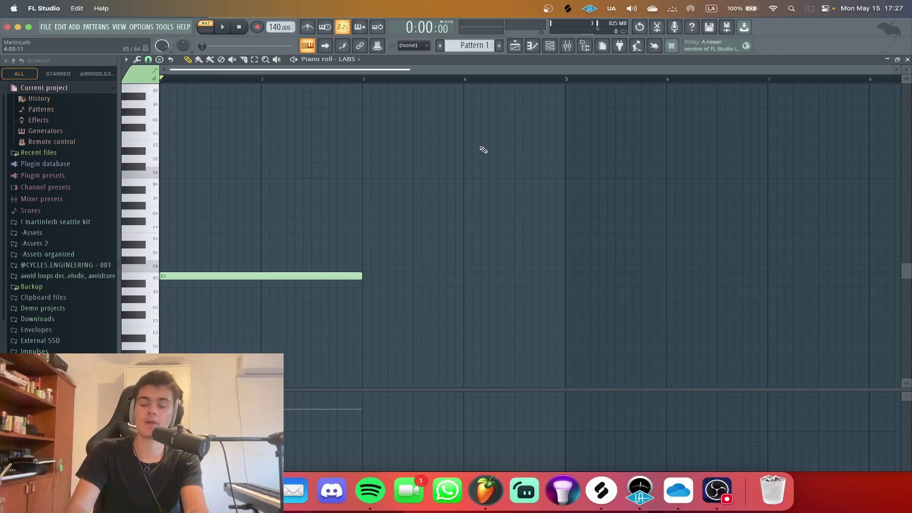
- Duplicate the B3 note to bar 3, lower the copy five semitones to F#3, and start playback
{"action": "key", "text": "super+b"}
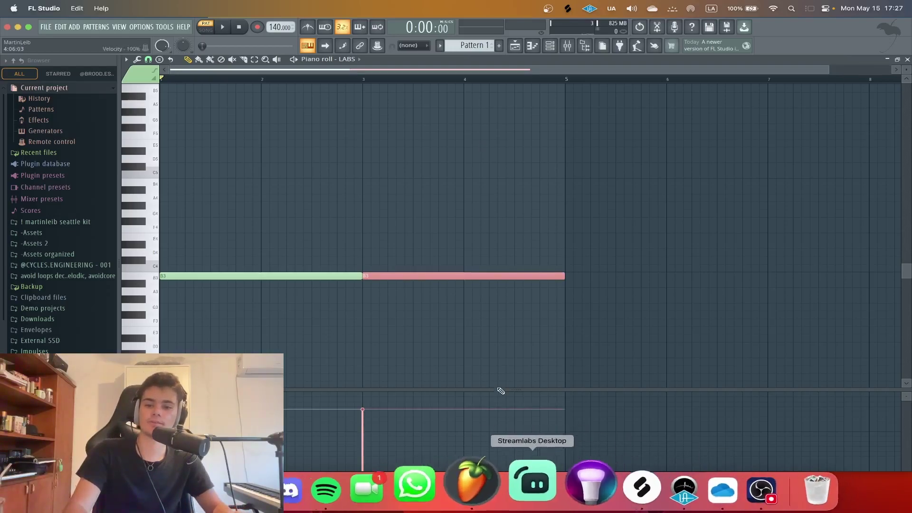
{"action": "scroll", "coordinate": [423, 336], "scroll_direction": "down", "scroll_amount": 2}
{"action": "scroll", "coordinate": [513, 325], "scroll_direction": "up", "scroll_amount": 1}
{"action": "scroll", "coordinate": [516, 334], "scroll_direction": "down", "scroll_amount": 1}
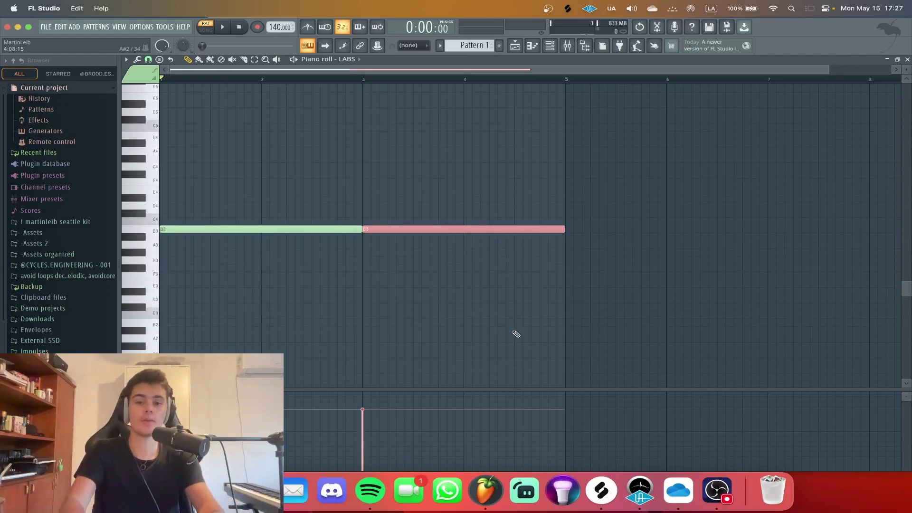
{"action": "key", "text": "Down"}
{"action": "key", "text": "Down"}
{"action": "key", "text": "Down"}
{"action": "key", "text": "Down"}
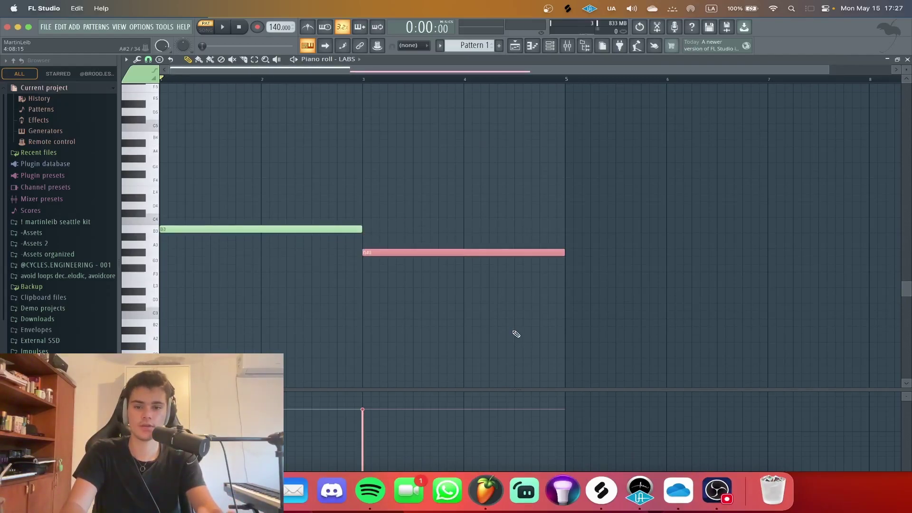
{"action": "key", "text": "Down"}
{"action": "key", "text": "space"}
{"action": "key", "text": "ctrl+d"}
{"action": "scroll", "coordinate": [414, 309], "scroll_direction": "down", "scroll_amount": 1}
{"action": "scroll", "coordinate": [415, 308], "scroll_direction": "up", "scroll_amount": 1}
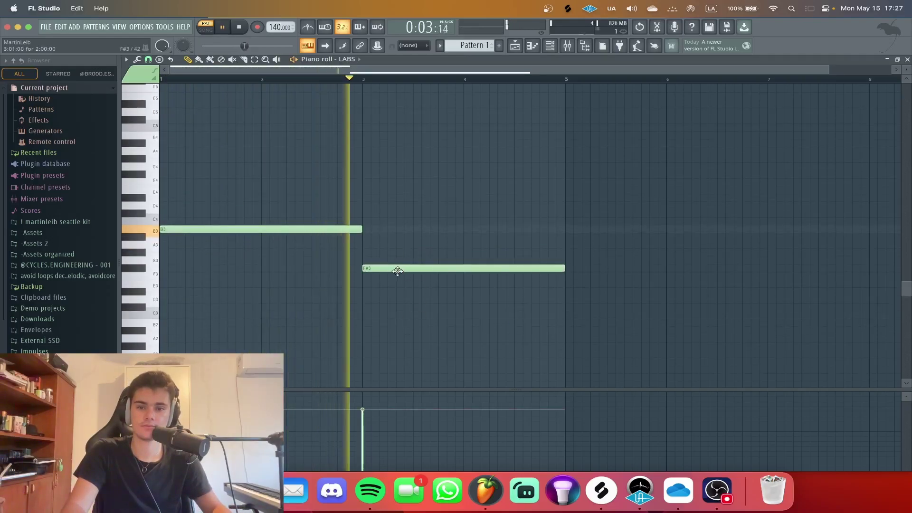
- Add two-bar notes G3 at bar 5 and A3 at bar 7 during playback, and stop the pattern
{"action": "left_click", "coordinate": [568, 262]}
{"action": "scroll", "coordinate": [602, 274], "scroll_direction": "down", "scroll_amount": 2}
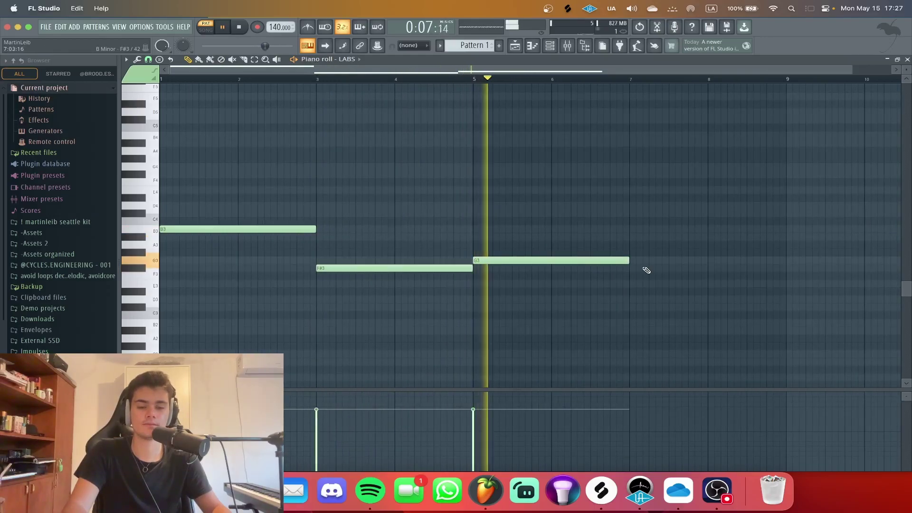
{"action": "scroll", "coordinate": [655, 267], "scroll_direction": "up", "scroll_amount": 1}
{"action": "scroll", "coordinate": [656, 267], "scroll_direction": "up", "scroll_amount": 1}
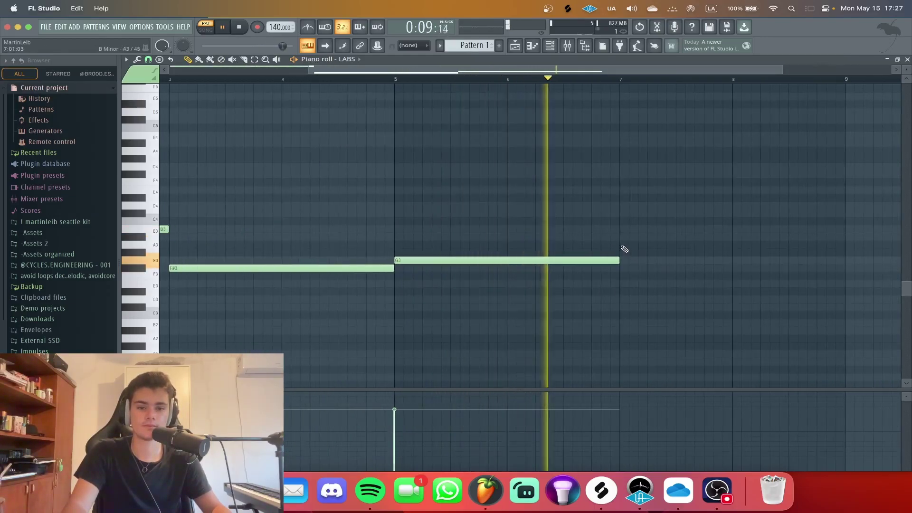
{"action": "left_click", "coordinate": [620, 245]}
{"action": "scroll", "coordinate": [672, 230], "scroll_direction": "down", "scroll_amount": 2}
{"action": "key", "text": "space"}
{"action": "scroll", "coordinate": [675, 229], "scroll_direction": "up", "scroll_amount": 1}
{"action": "scroll", "coordinate": [675, 228], "scroll_direction": "down", "scroll_amount": 1}
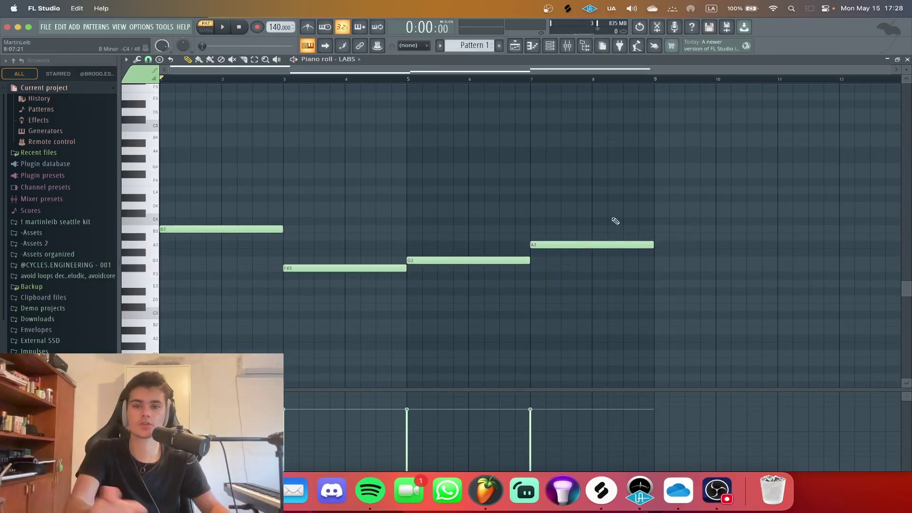
{"action": "left_click", "coordinate": [254, 59]}
{"action": "left_click_drag", "start_coordinate": [253, 163], "coordinate": [304, 204]}
{"action": "left_click_drag", "start_coordinate": [210, 195], "coordinate": [157, 148]}
{"action": "left_click", "coordinate": [295, 190]}
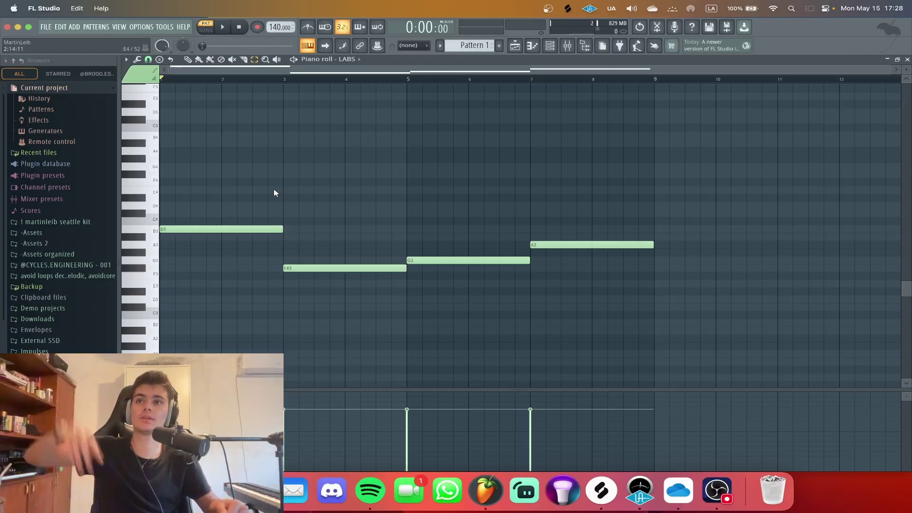
{"action": "left_click_drag", "start_coordinate": [184, 163], "coordinate": [340, 332]}
{"action": "scroll", "coordinate": [340, 332], "scroll_direction": "down", "scroll_amount": 2}
{"action": "left_click", "coordinate": [265, 158]}
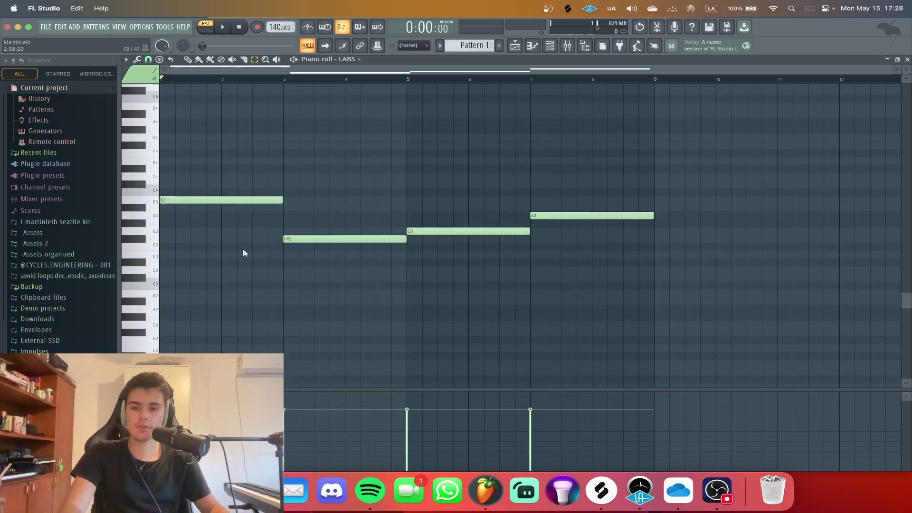
- Clear all four notes and draw a two-bar D4 note at the start with a duplicate right after it
{"action": "key", "text": "ctrl+a"}
{"action": "key", "text": "Delete"}
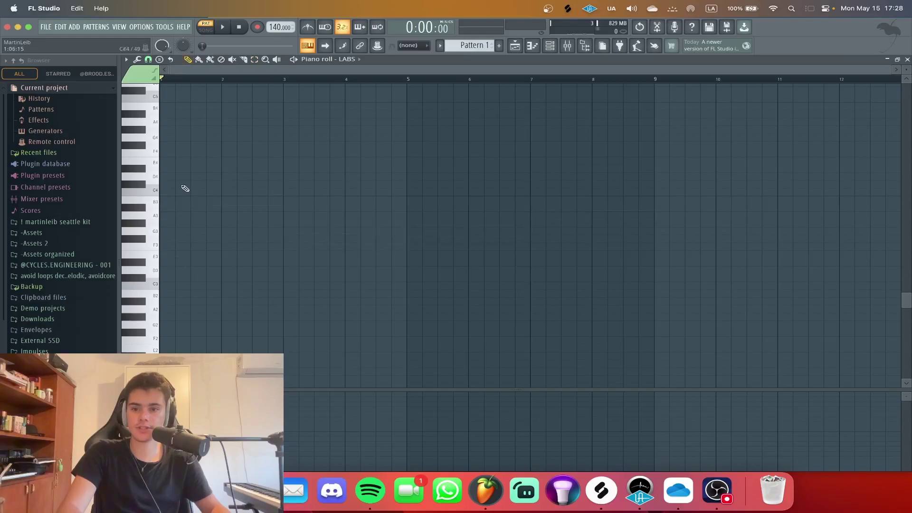
{"action": "left_click_drag", "start_coordinate": [192, 177], "coordinate": [149, 176]}
{"action": "key", "text": "ctrl+b"}
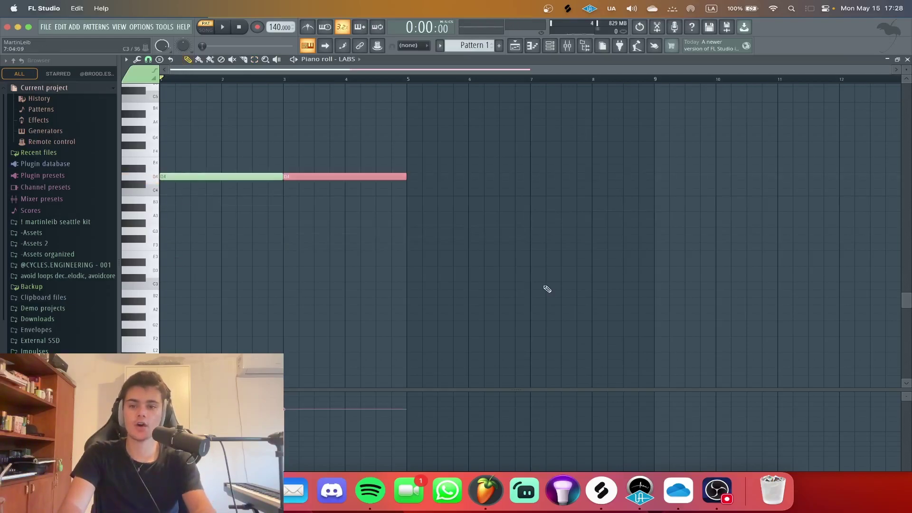
- Raise the duplicate five semitones to G4, lower both notes an octave to D3 and G3, and play them
{"action": "key", "text": "shift+Up"}
{"action": "key", "text": "shift+Up"}
{"action": "key", "text": "shift+Up"}
{"action": "key", "text": "shift+Up"}
{"action": "key", "text": "shift+Up"}
{"action": "right_click", "coordinate": [546, 291]}
{"action": "key", "text": "ctrl+Down"}
{"action": "key", "text": "space"}
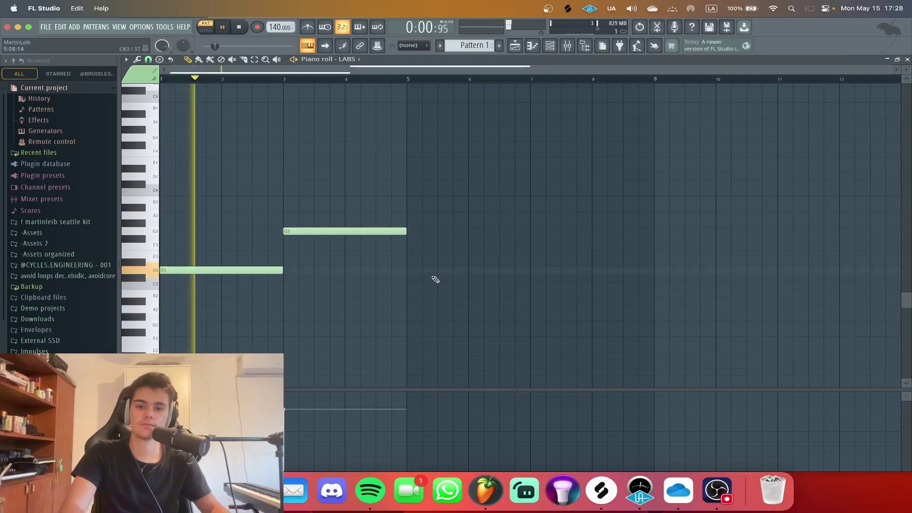
{"action": "scroll", "coordinate": [261, 259], "scroll_direction": "up", "scroll_amount": 2}
{"action": "scroll", "coordinate": [260, 259], "scroll_direction": "up", "scroll_amount": 1}
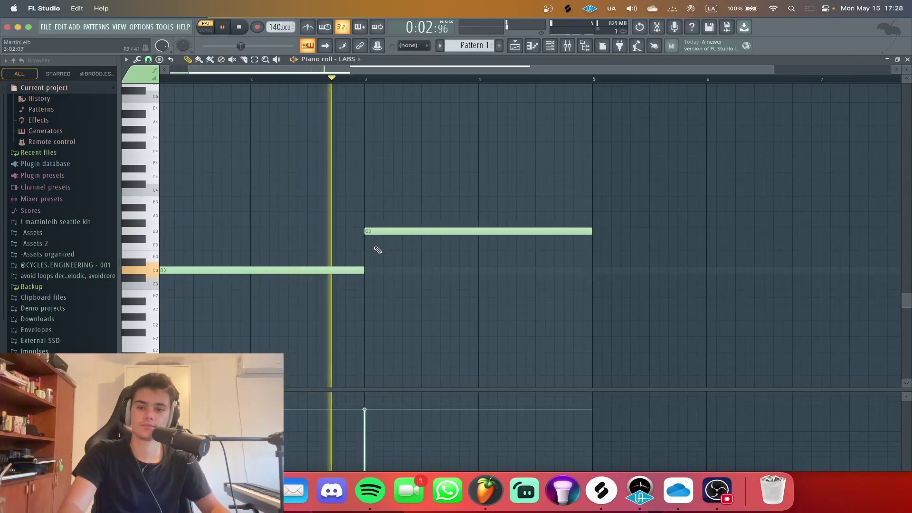
{"action": "scroll", "coordinate": [471, 251], "scroll_direction": "down", "scroll_amount": 1}
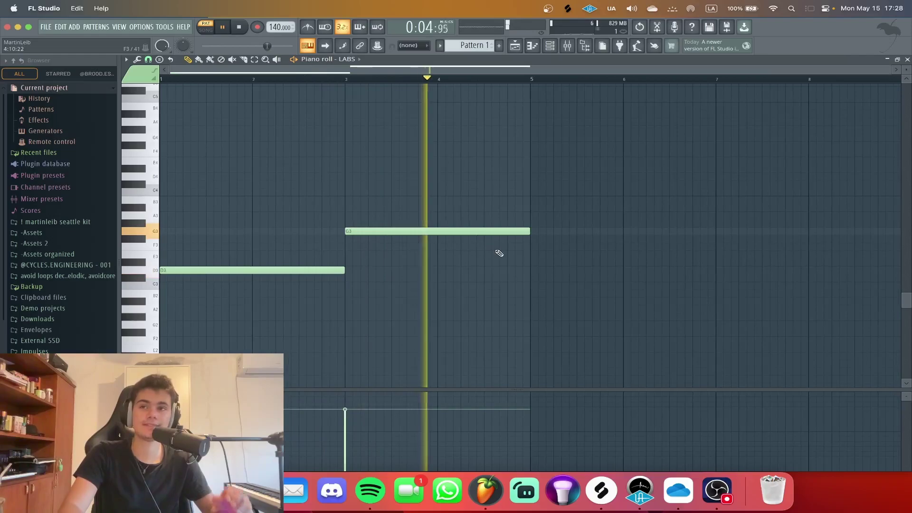
{"action": "key", "text": "space"}
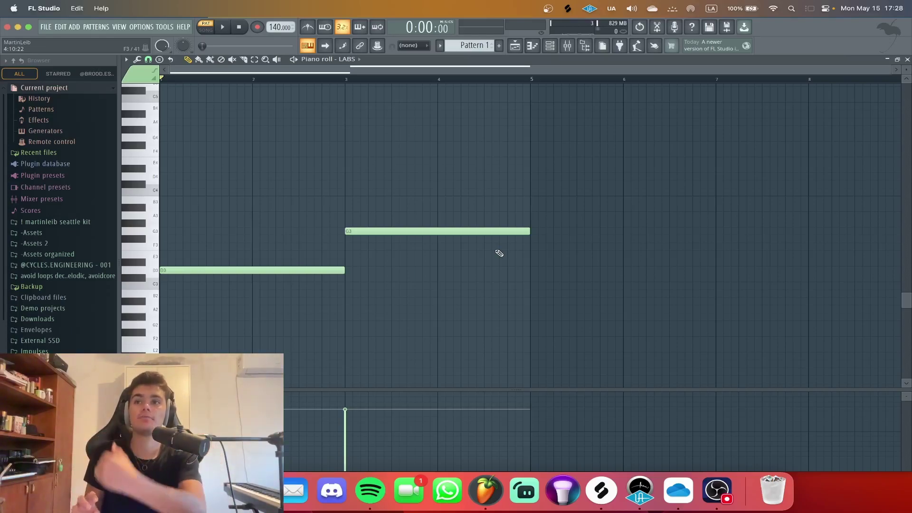
- Undo the D and G note edits back to the four-note B3, F#3, G3, A3 melody
{"action": "key", "text": "super+z"}
{"action": "key", "text": "super+z"}
{"action": "key", "text": "super+z"}
{"action": "key", "text": "super+z"}
{"action": "key", "text": "super+z"}
{"action": "key", "text": "super+z"}
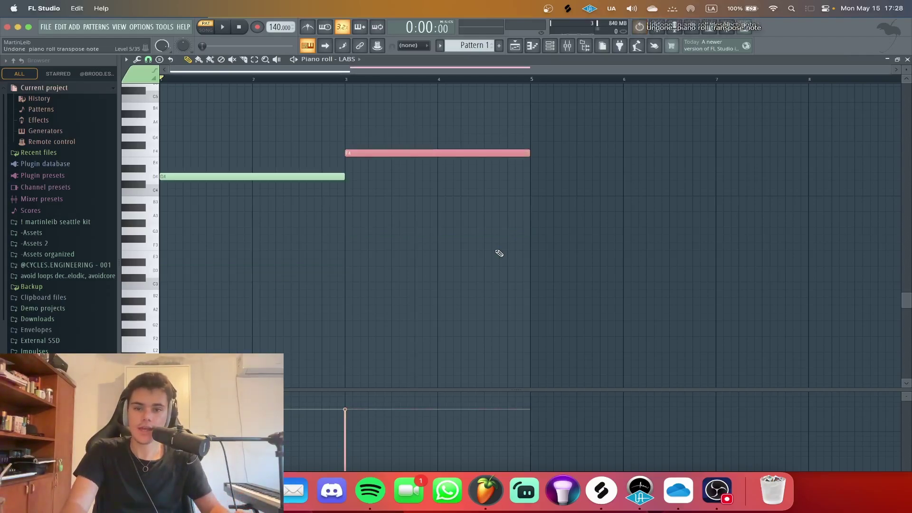
{"action": "key", "text": "super+z"}
{"action": "key", "text": "super+z"}
{"action": "key", "text": "super+z"}
{"action": "key", "text": "super+z"}
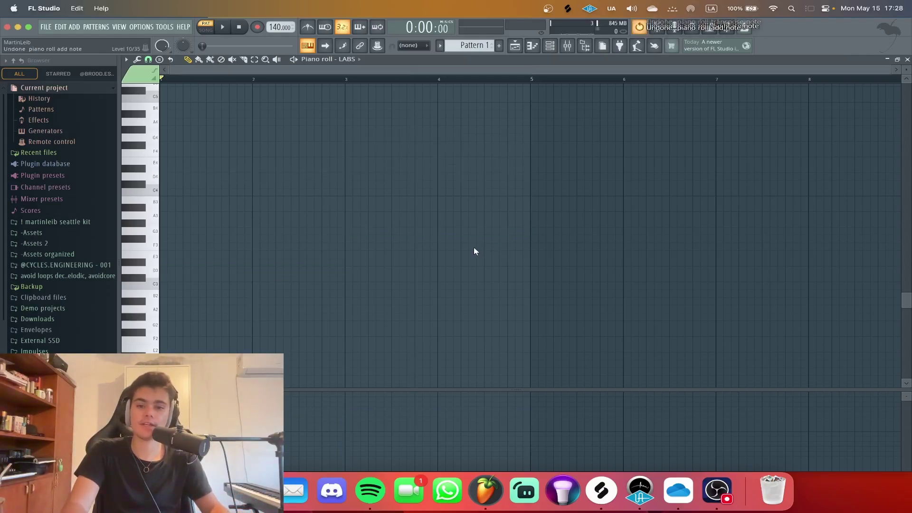
- Play the four-note melody, select its first two notes, and replay it with the selection cleared
{"action": "key", "text": "space"}
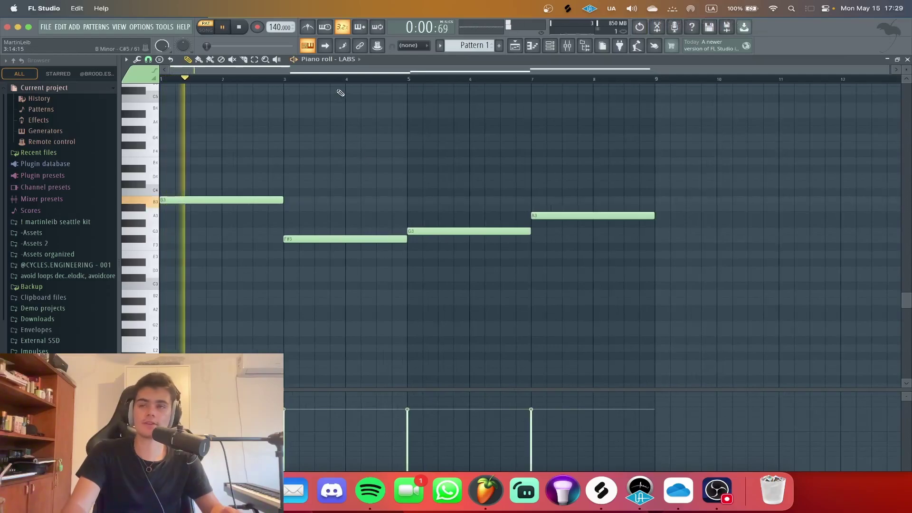
{"action": "left_click_drag", "start_coordinate": [244, 112], "coordinate": [161, 163]}
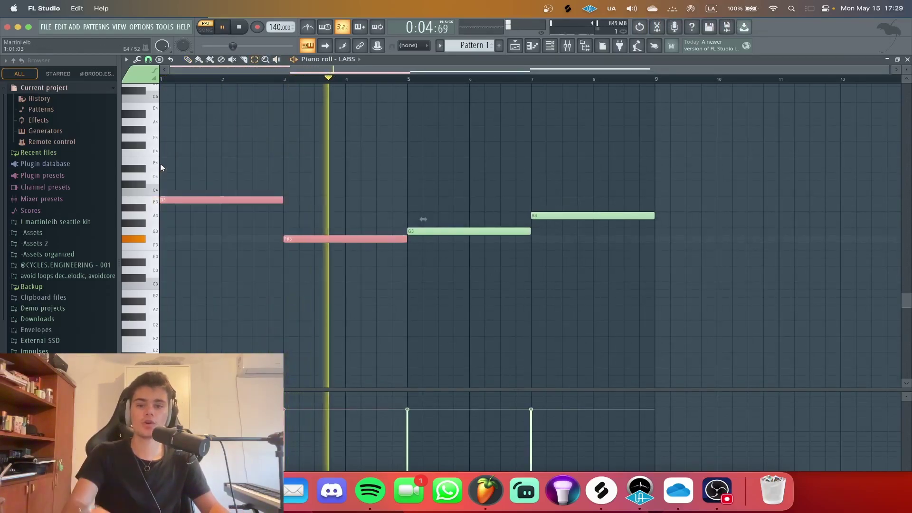
{"action": "key", "text": "space"}
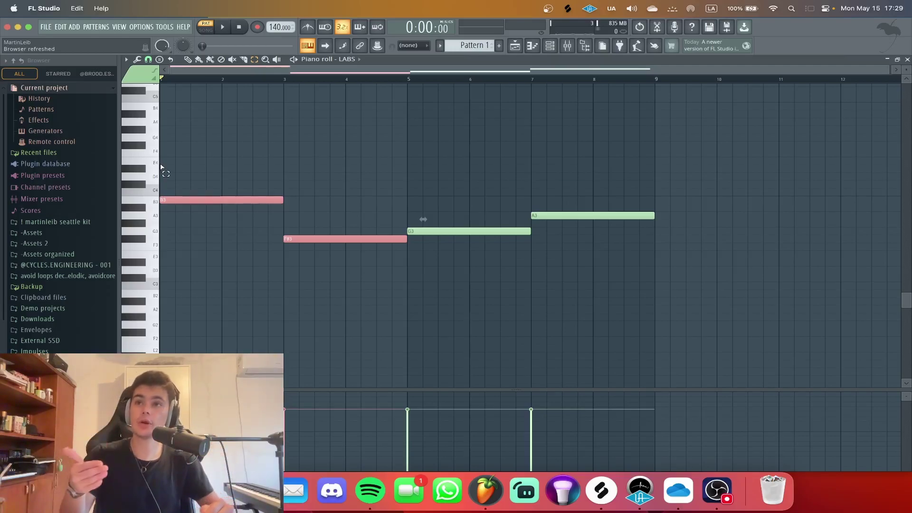
{"action": "key", "text": "space"}
{"action": "left_click", "coordinate": [387, 301]}
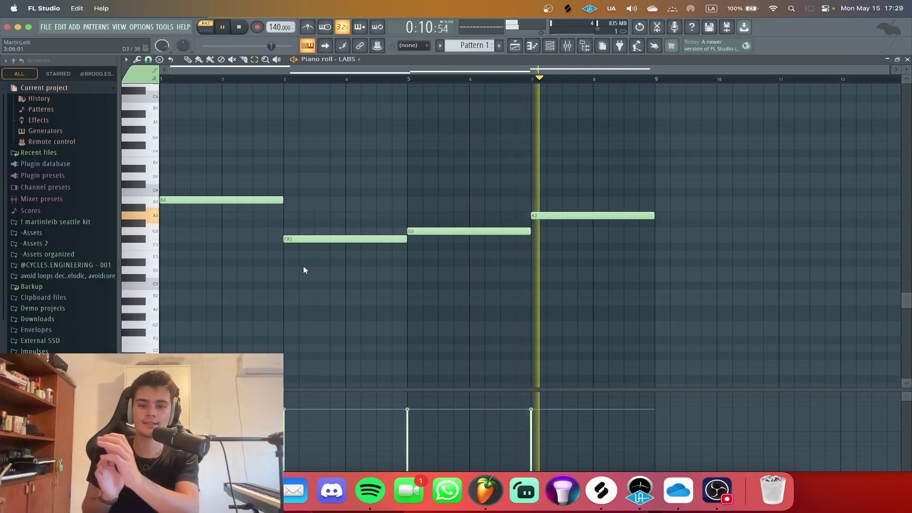
{"action": "key", "text": "space"}
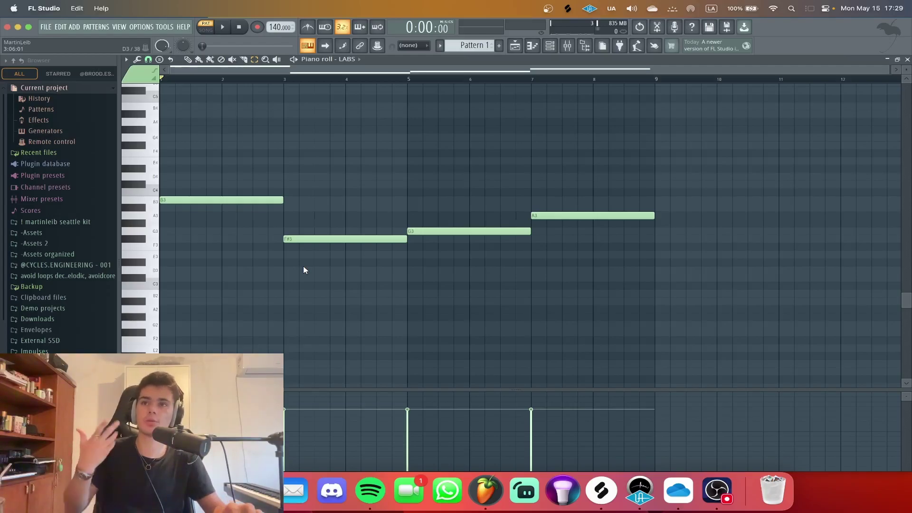
- Add a two-bar F#4 note above the opening B3 and delete the G4 drawn there
{"action": "scroll", "coordinate": [169, 148], "scroll_direction": "up", "scroll_amount": 3}
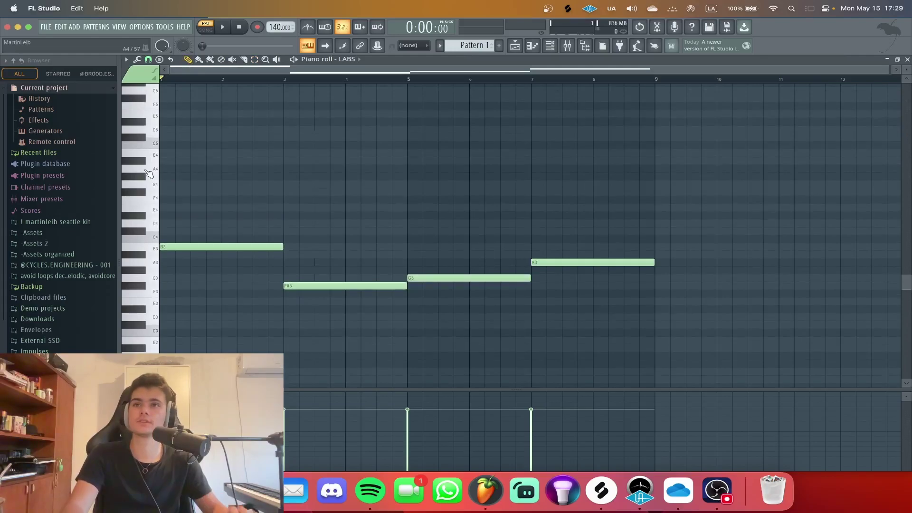
{"action": "scroll", "coordinate": [154, 219], "scroll_direction": "up", "scroll_amount": 3}
{"action": "key", "text": "space"}
{"action": "key", "text": "space"}
{"action": "mouse_move", "coordinate": [169, 169]}
{"action": "left_mouse_down"}
{"action": "mouse_move", "coordinate": [152, 169]}
{"action": "mouse_move", "coordinate": [167, 184]}
{"action": "left_mouse_up"}
{"action": "left_click", "coordinate": [171, 192]}
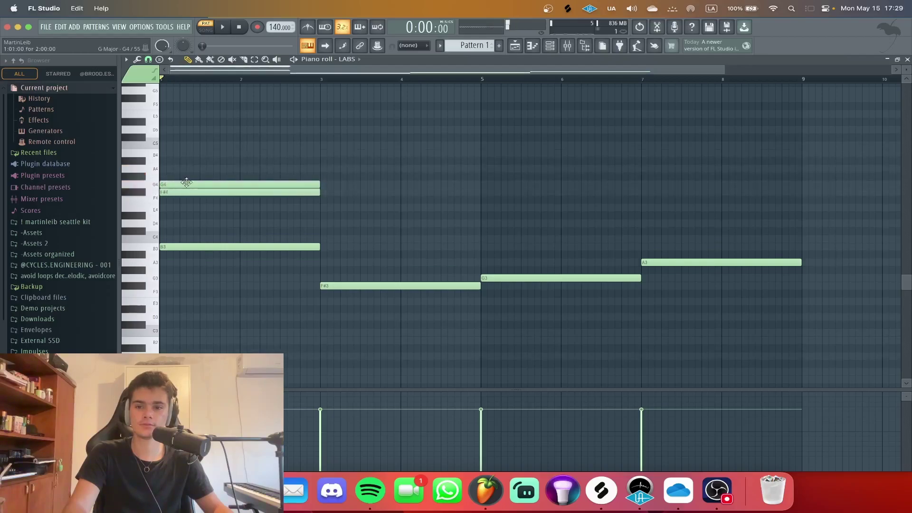
{"action": "right_click", "coordinate": [184, 183]}
- Play back the start of the pattern to hear the B3 and F#4 notes together
{"action": "key", "text": "space"}
{"action": "key", "text": "space"}
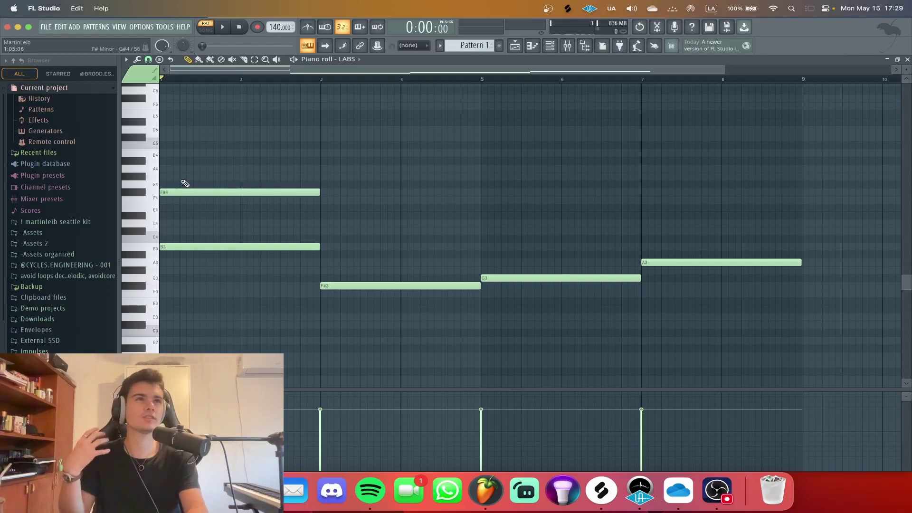
{"action": "key", "text": "space"}
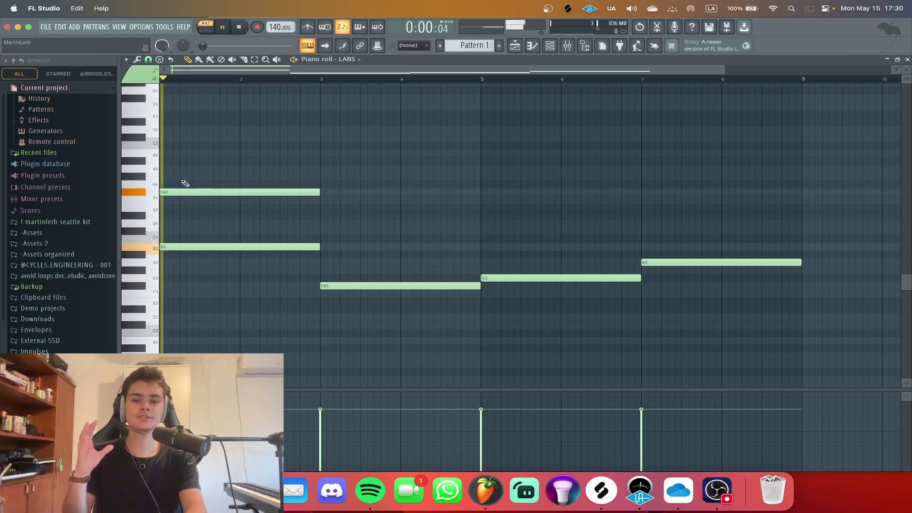
{"action": "key", "text": "space"}
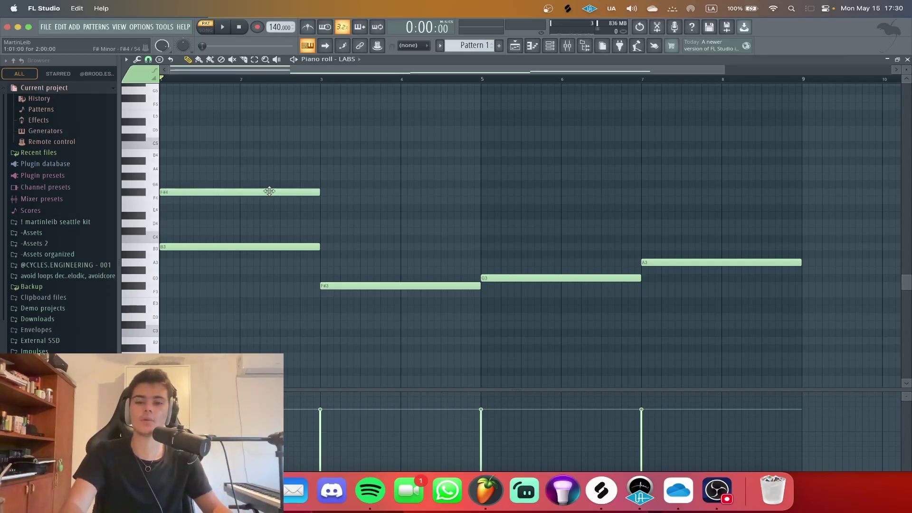
- Add two-bar E4, D4 and E4 notes above F#3, G3 and A3 respectively while the pattern plays
{"action": "key", "text": "space"}
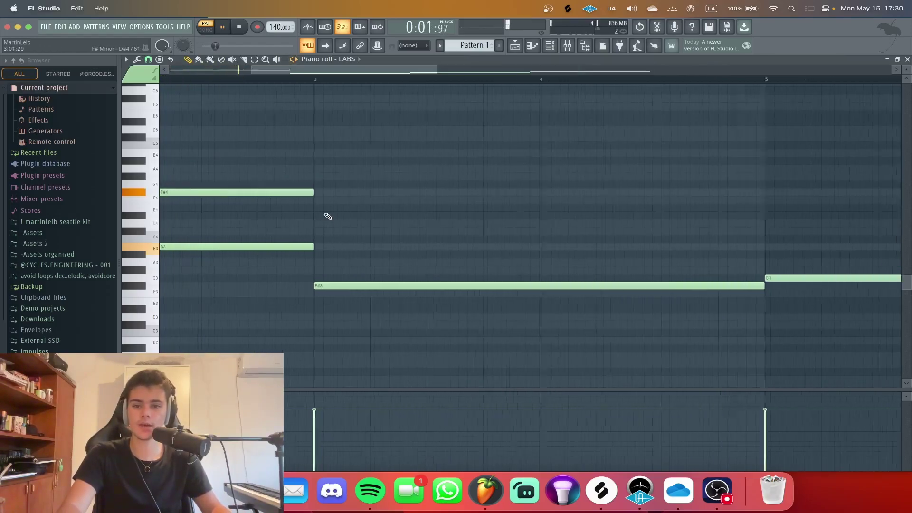
{"action": "left_click", "coordinate": [313, 208]}
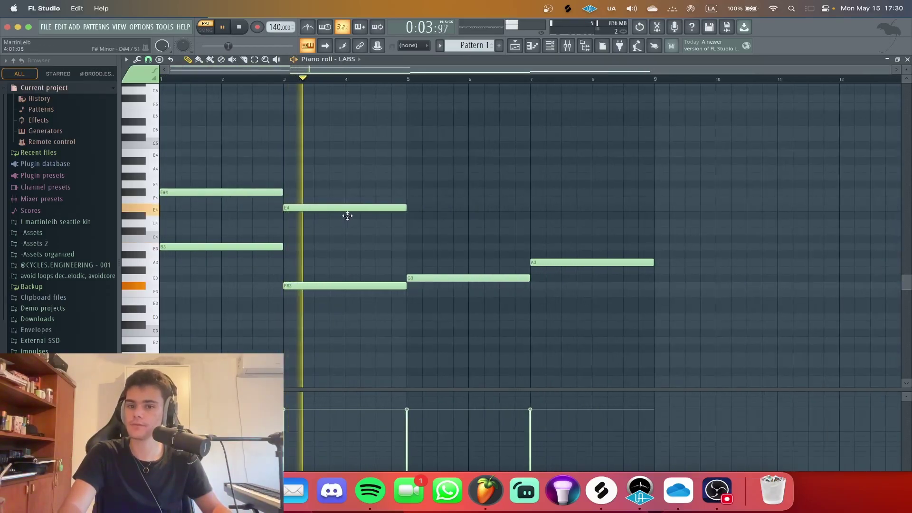
{"action": "scroll", "coordinate": [403, 226], "scroll_direction": "up", "scroll_amount": 2}
{"action": "left_click", "coordinate": [404, 224]}
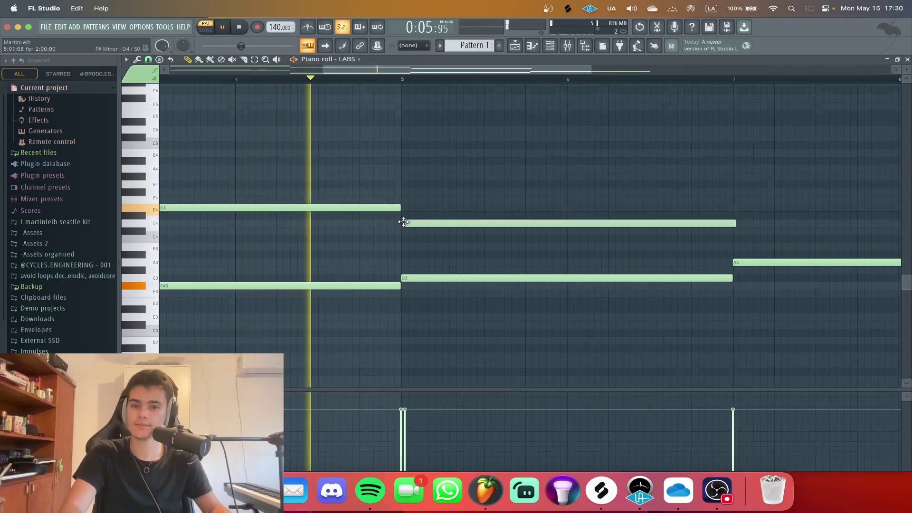
{"action": "scroll", "coordinate": [413, 221], "scroll_direction": "down", "scroll_amount": 2}
{"action": "scroll", "coordinate": [576, 222], "scroll_direction": "up", "scroll_amount": 1}
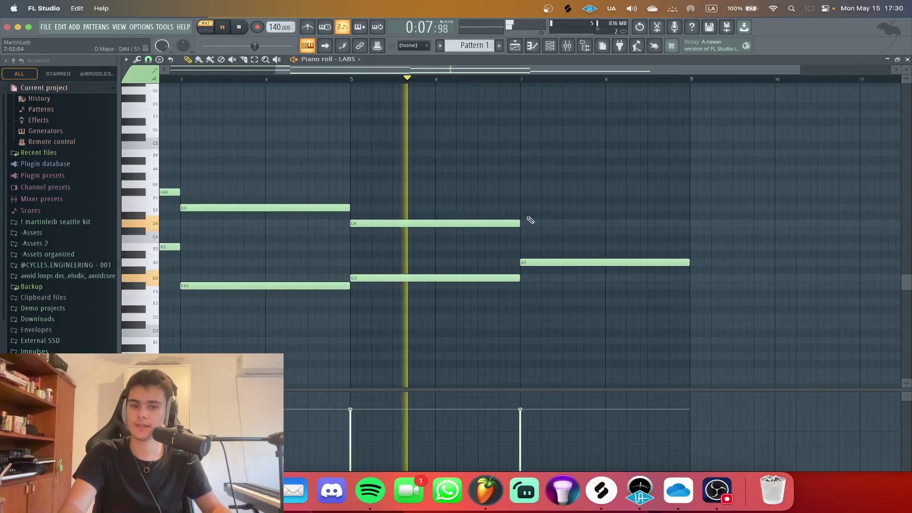
{"action": "left_click", "coordinate": [521, 209]}
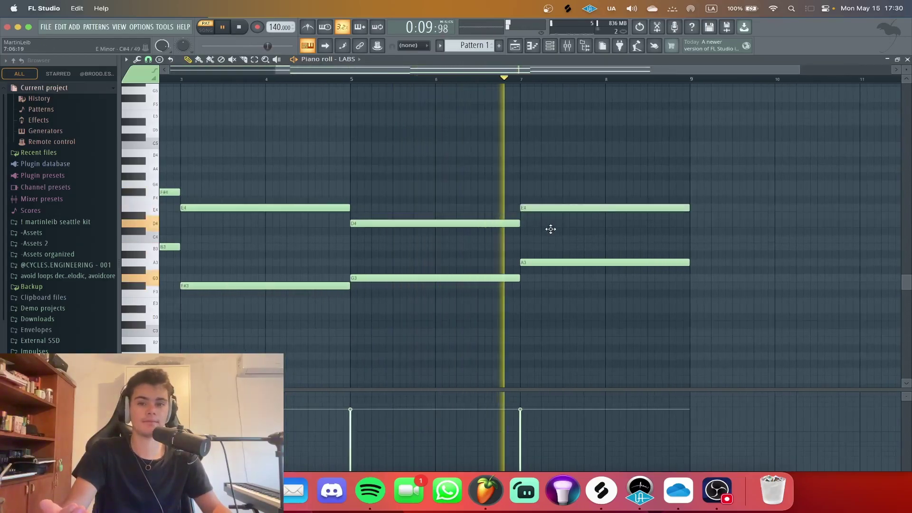
{"action": "scroll", "coordinate": [561, 225], "scroll_direction": "down", "scroll_amount": 1}
{"action": "key", "text": "space"}
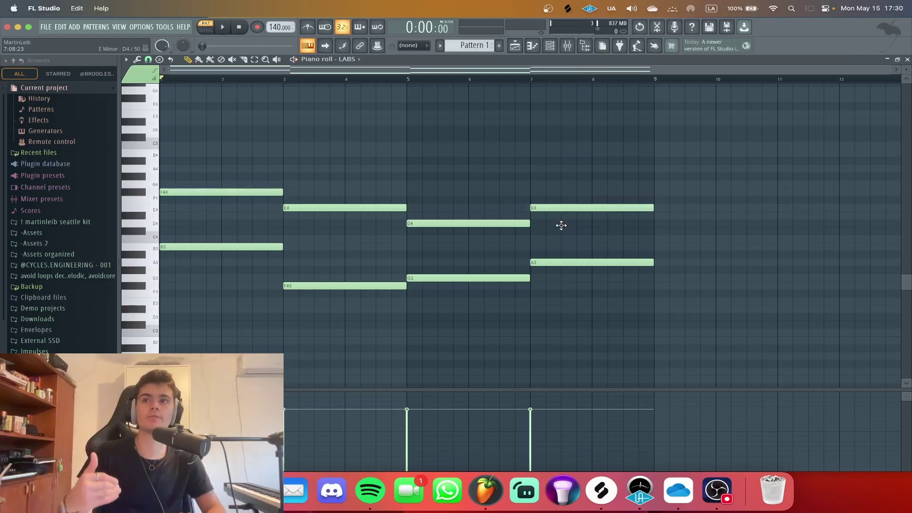
- Add a two-bar D5 note above the opening B3 and F#4, and play the chord
{"action": "scroll", "coordinate": [261, 249], "scroll_direction": "up", "scroll_amount": 3}
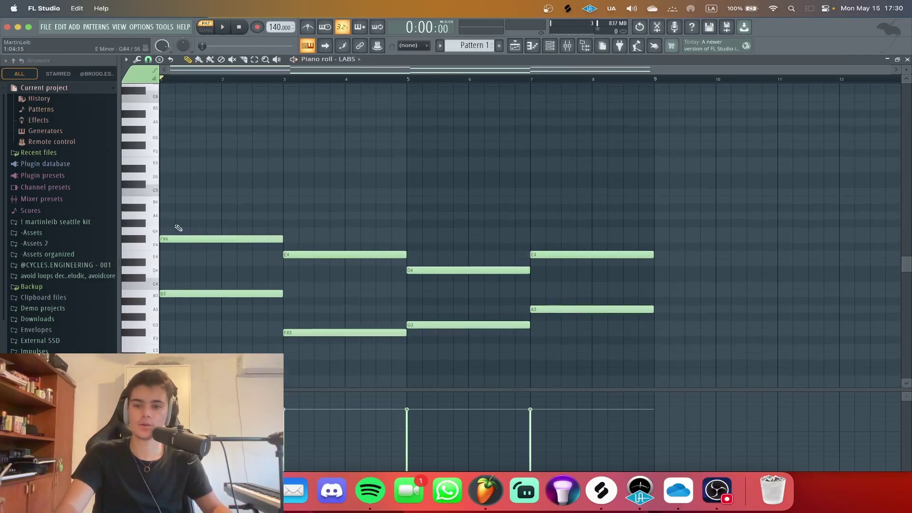
{"action": "scroll", "coordinate": [155, 219], "scroll_direction": "up", "scroll_amount": 2}
{"action": "key", "text": "space"}
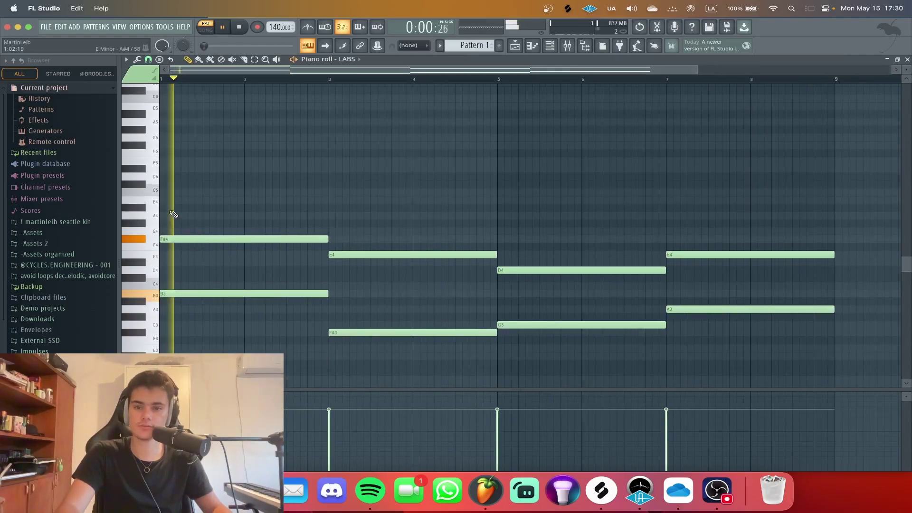
{"action": "key", "text": "space"}
{"action": "mouse_move", "coordinate": [198, 202]}
{"action": "left_mouse_down"}
{"action": "mouse_move", "coordinate": [201, 172]}
{"action": "mouse_move", "coordinate": [160, 172]}
{"action": "left_mouse_up"}
{"action": "key", "text": "space"}
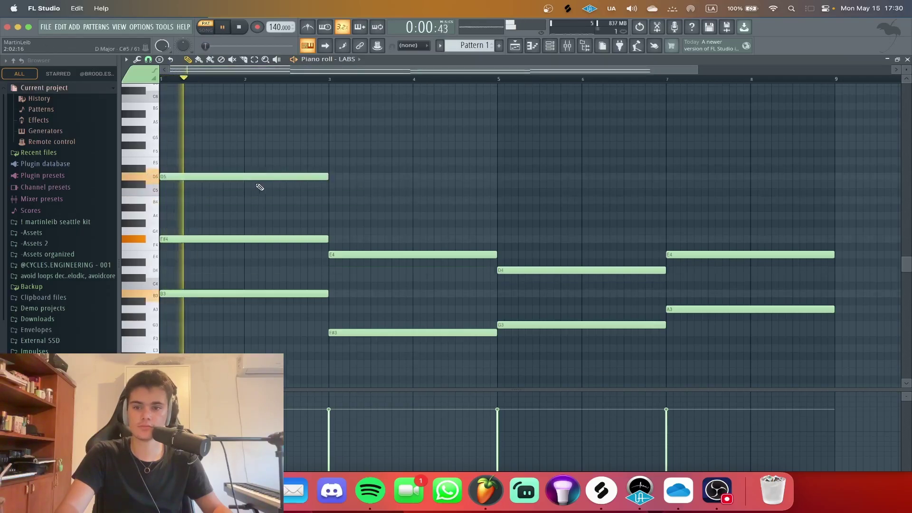
- Add a two-bar C#5 note to the second chord and a two-bar A4 note to the third chord
{"action": "left_click", "coordinate": [330, 185]}
{"action": "scroll", "coordinate": [479, 220], "scroll_direction": "up", "scroll_amount": 1}
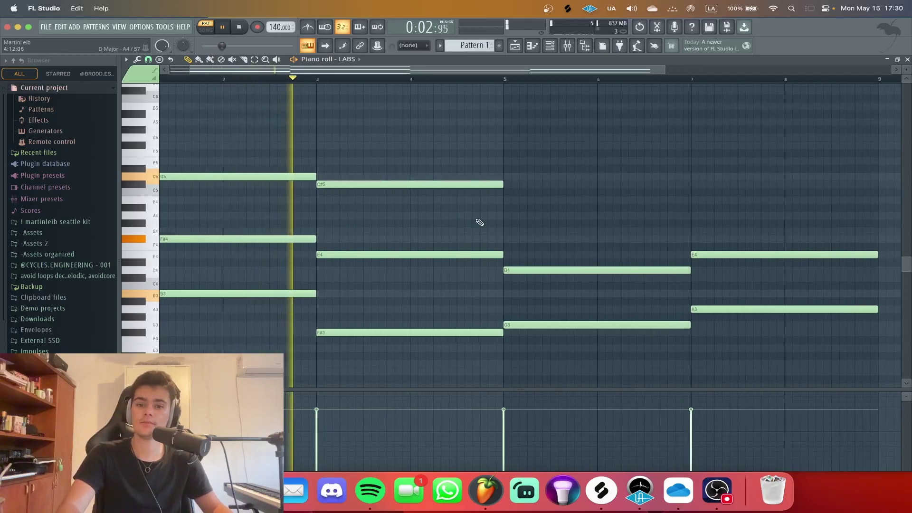
{"action": "scroll", "coordinate": [479, 220], "scroll_direction": "down", "scroll_amount": 2}
{"action": "scroll", "coordinate": [407, 218], "scroll_direction": "up", "scroll_amount": 3}
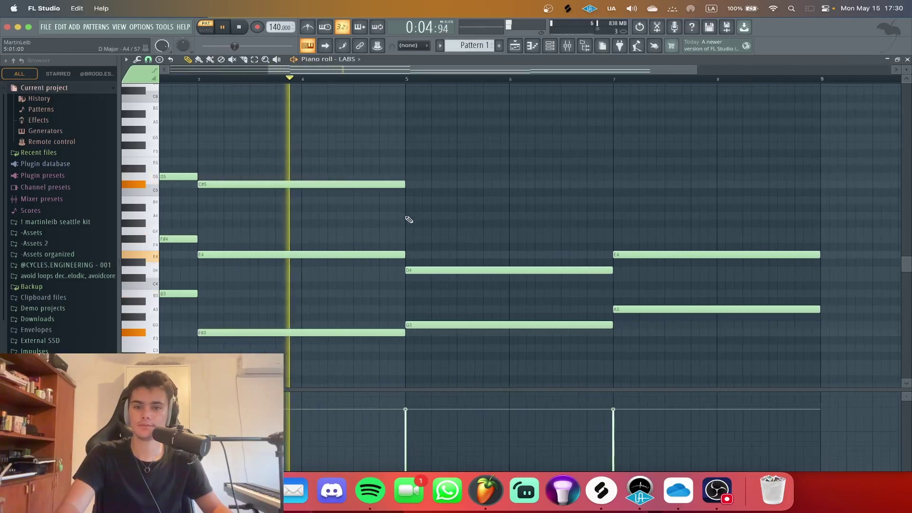
{"action": "left_click", "coordinate": [408, 217]}
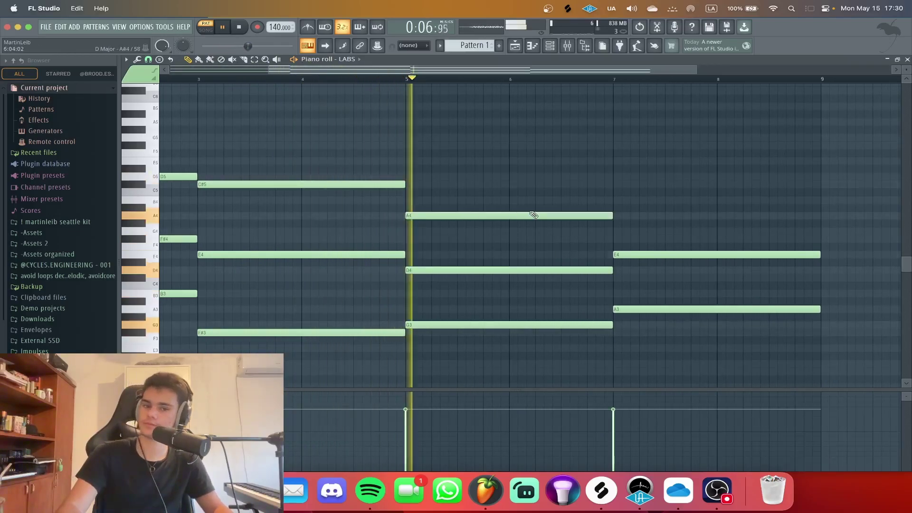
- Place a B4 note over the last chord, raise it to F#5, and replay the pattern
{"action": "left_click", "coordinate": [598, 200]}
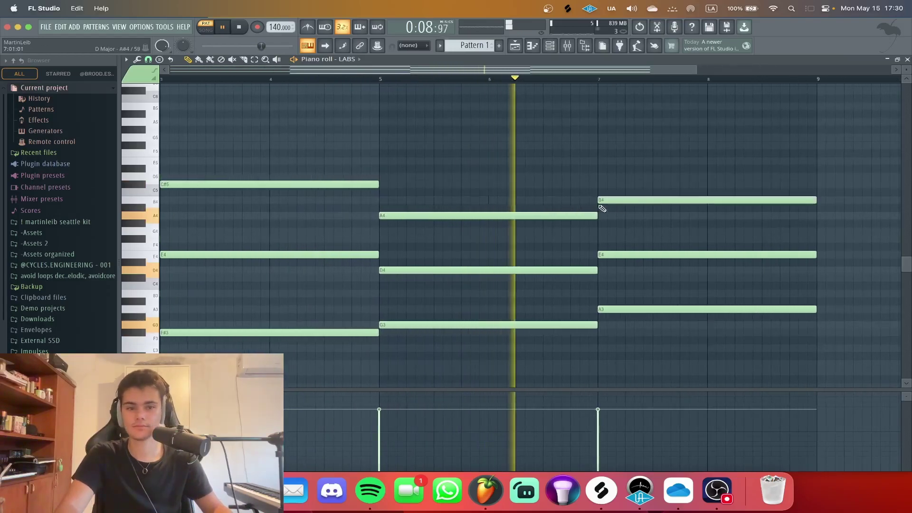
{"action": "scroll", "coordinate": [601, 218], "scroll_direction": "down", "scroll_amount": 3}
{"action": "scroll", "coordinate": [596, 198], "scroll_direction": "up", "scroll_amount": 1}
{"action": "key", "text": "space"}
{"action": "left_click_drag", "start_coordinate": [597, 198], "coordinate": [599, 145]}
{"action": "key", "text": "space"}
{"action": "scroll", "coordinate": [565, 186], "scroll_direction": "up", "scroll_amount": 1}
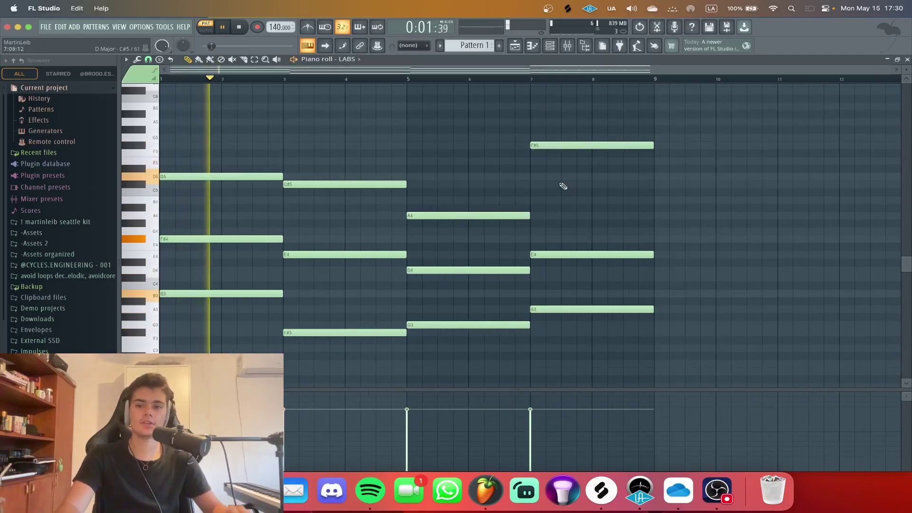
{"action": "key", "text": "space"}
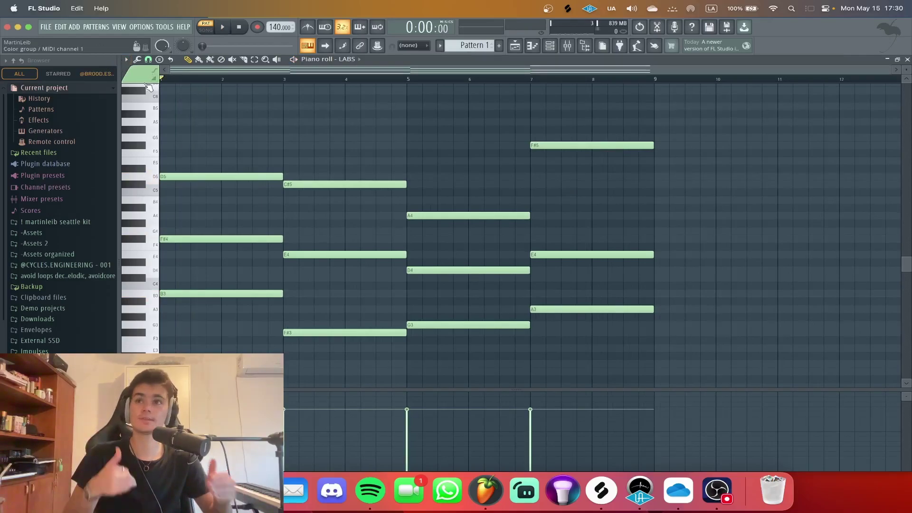
- Show the piano roll's list of scale highlighting types and close it
{"action": "left_click", "coordinate": [126, 59]}
{"action": "mouse_move", "coordinate": [138, 106]}
{"action": "mouse_move", "coordinate": [266, 241]}
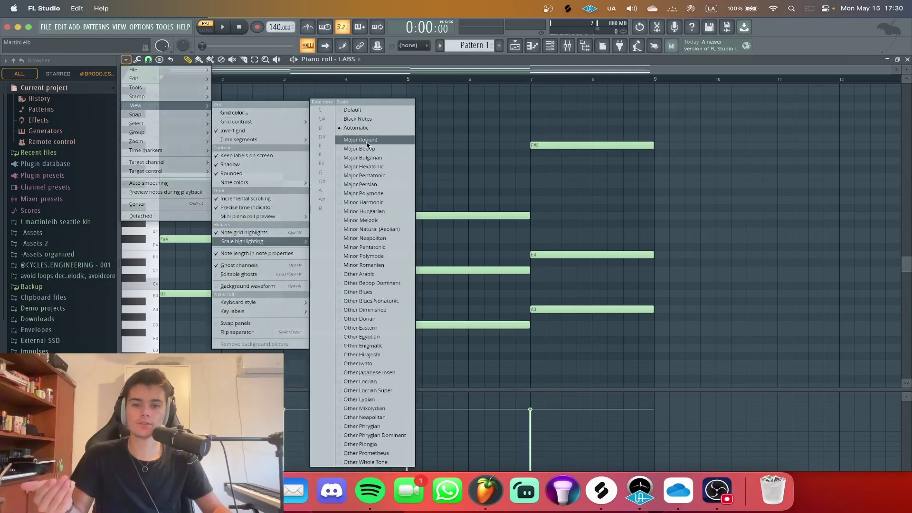
{"action": "left_click", "coordinate": [412, 119]}
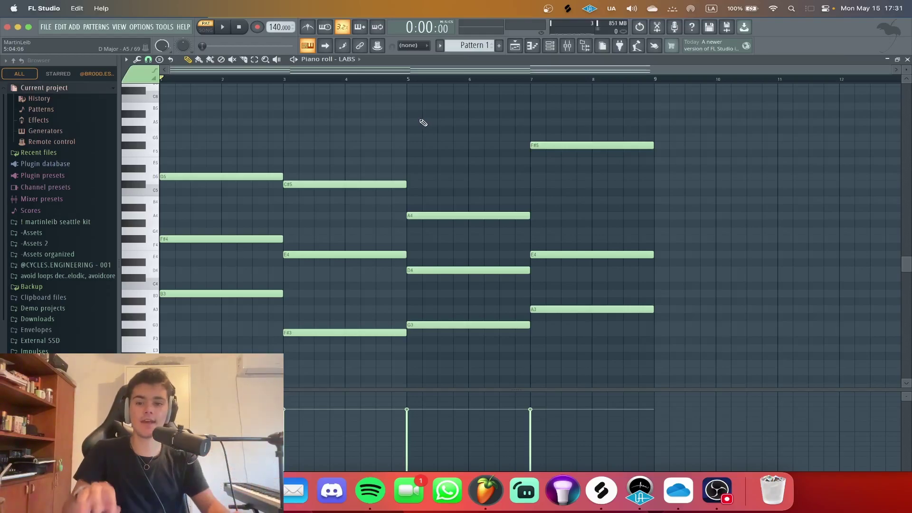
{"action": "scroll", "coordinate": [286, 183], "scroll_direction": "up", "scroll_amount": 5}
{"action": "left_click", "coordinate": [334, 238]}
{"action": "left_click_drag", "start_coordinate": [333, 238], "coordinate": [346, 209]}
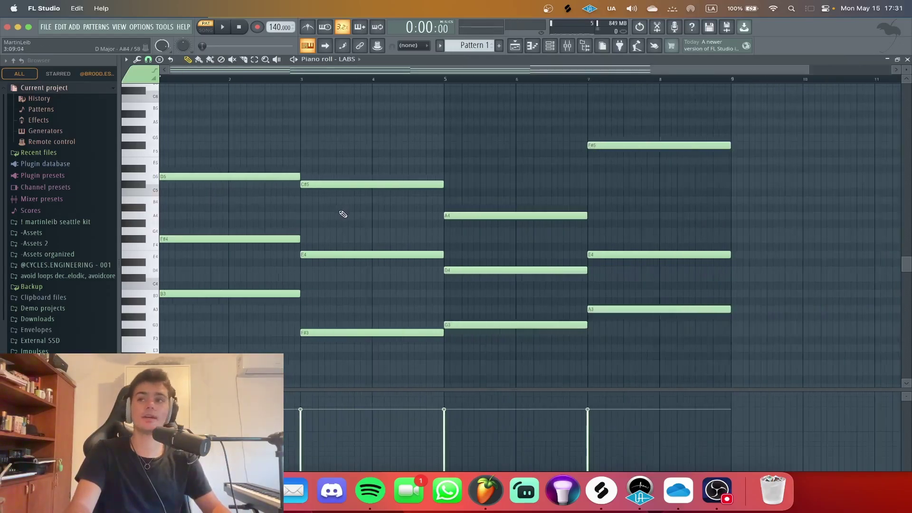
- Play back the full progression of four three-note chords
{"action": "key", "text": "space"}
{"action": "scroll", "coordinate": [349, 217], "scroll_direction": "down", "scroll_amount": 2}
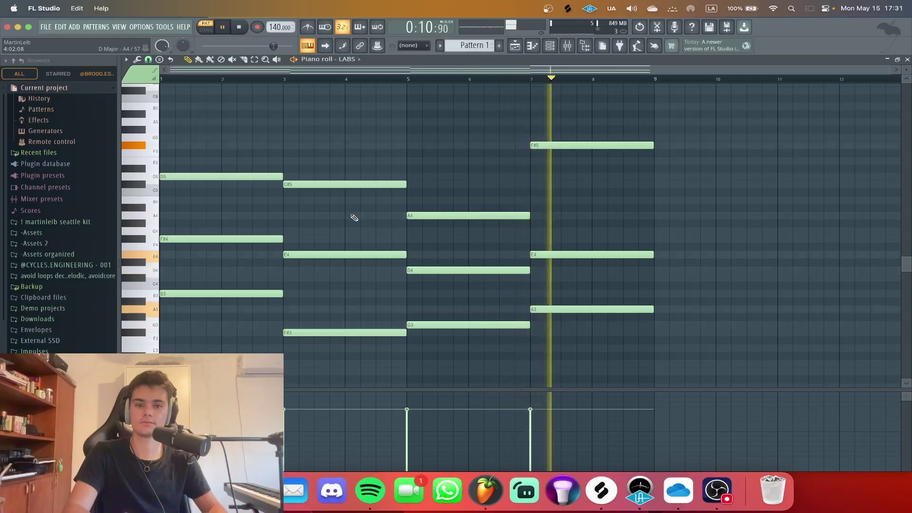
{"action": "key", "text": "space"}
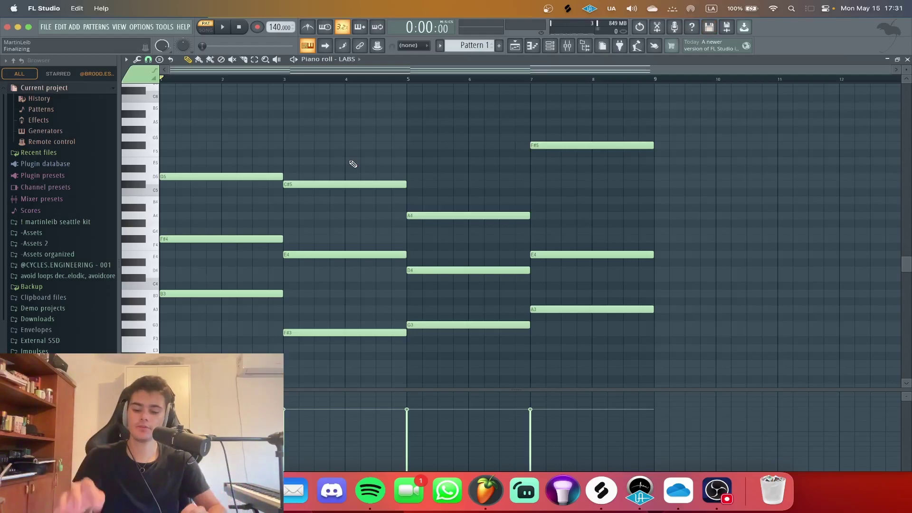
- Apply the Strumizer to all four chords with a minimal start time strength, and play the opening
{"action": "key", "text": "super+s"}
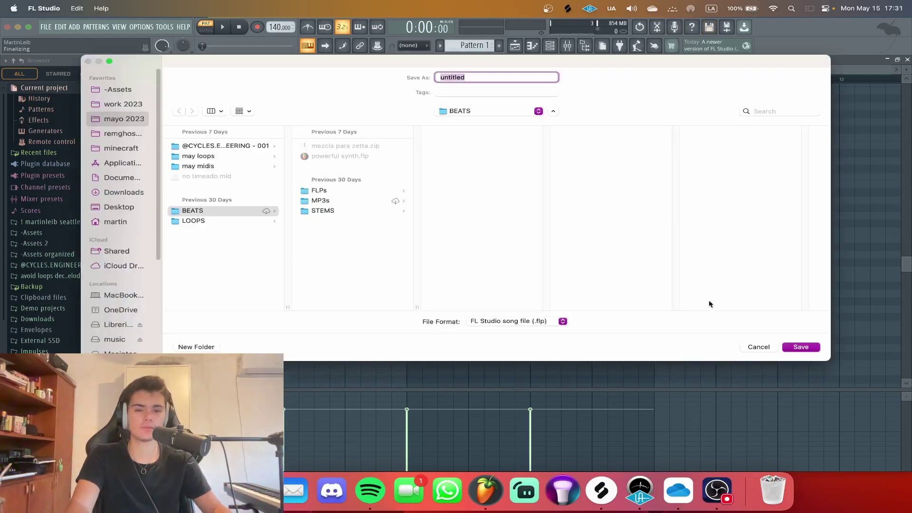
{"action": "left_click", "coordinate": [756, 349]}
{"action": "key", "text": "alt+s"}
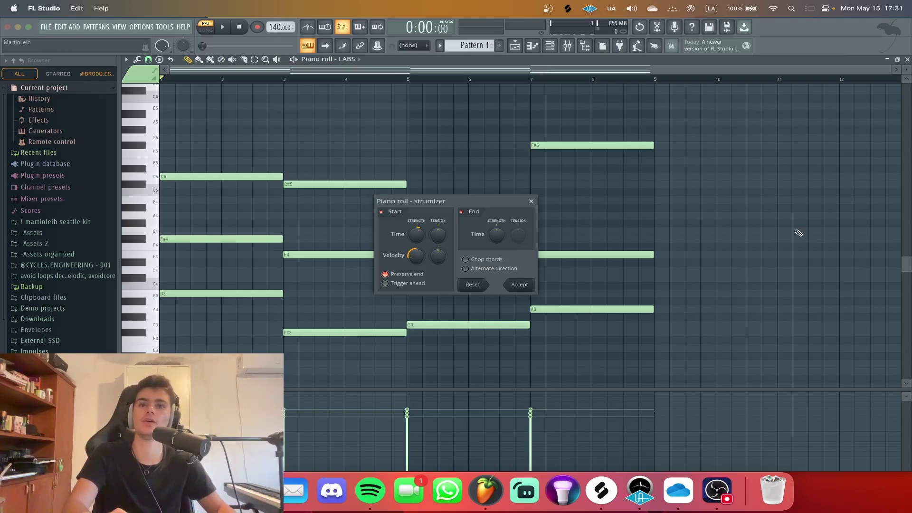
{"action": "left_click_drag", "start_coordinate": [400, 201], "coordinate": [360, 164]}
{"action": "mouse_move", "coordinate": [380, 194]}
{"action": "left_mouse_down"}
{"action": "mouse_move", "coordinate": [380, 185]}
{"action": "mouse_move", "coordinate": [380, 197]}
{"action": "left_mouse_up"}
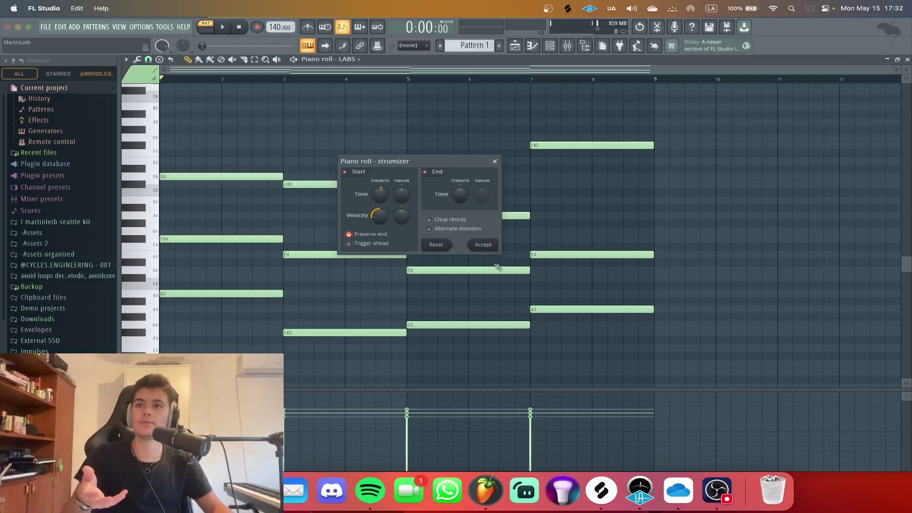
{"action": "left_click", "coordinate": [483, 244]}
{"action": "key", "text": "space"}
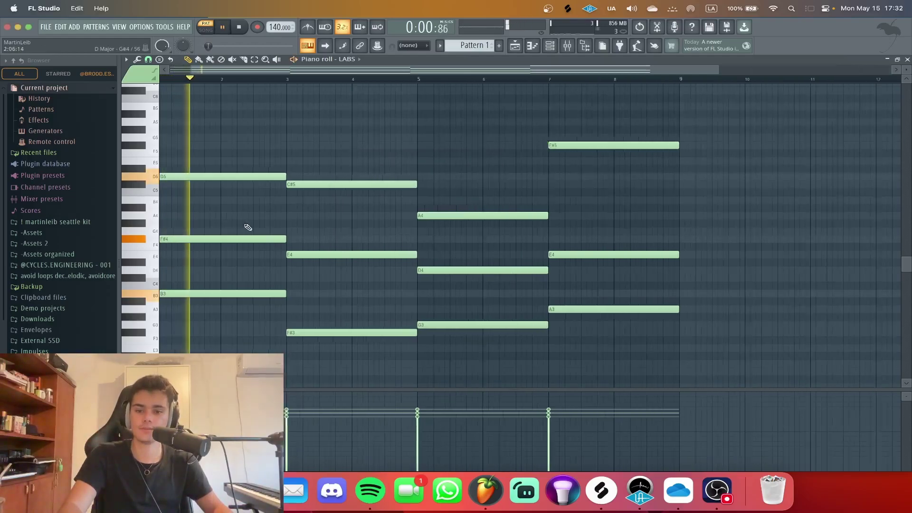
{"action": "scroll", "coordinate": [357, 228], "scroll_direction": "up", "scroll_amount": 4}
{"action": "key", "text": "space"}
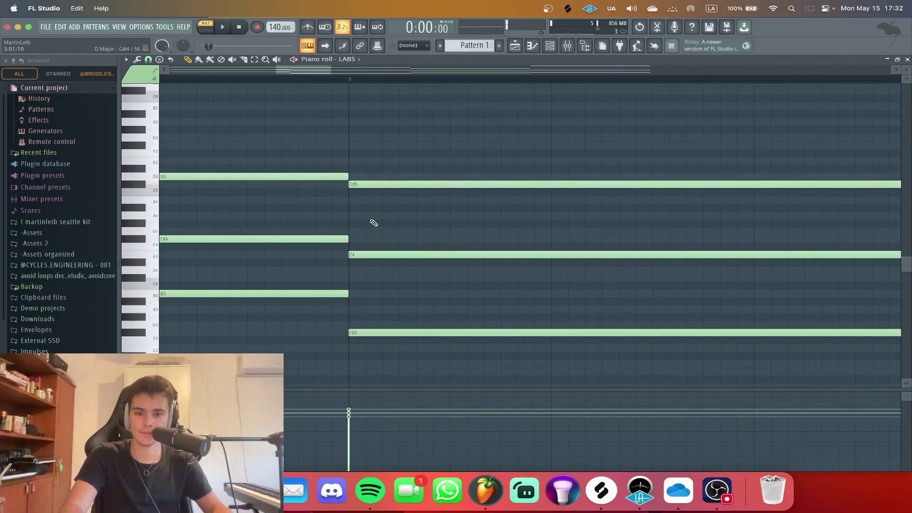
- Reapply the Strumizer to the chords with a stronger start time so each chord's upper notes begin slightly later
{"action": "key", "text": "super+s"}
{"action": "left_click", "coordinate": [755, 347]}
{"action": "key", "text": "alt+s"}
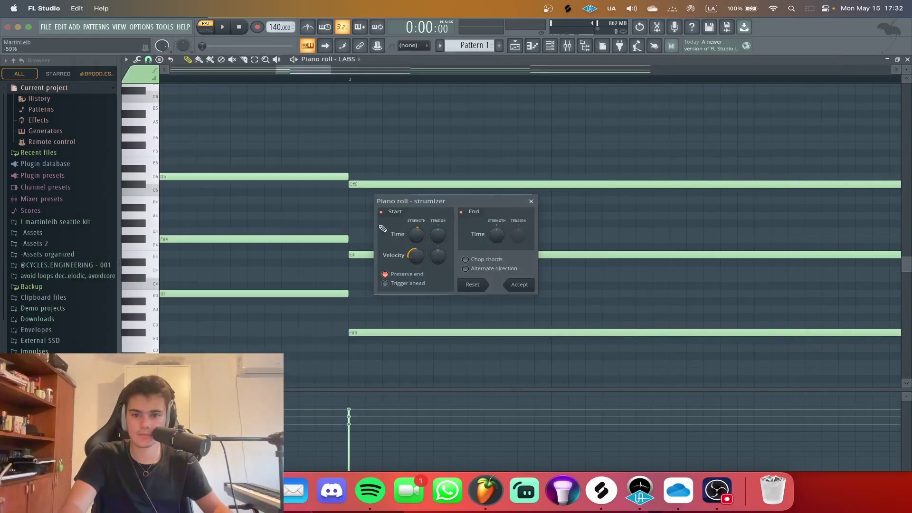
{"action": "left_click_drag", "start_coordinate": [416, 234], "coordinate": [406, 235]}
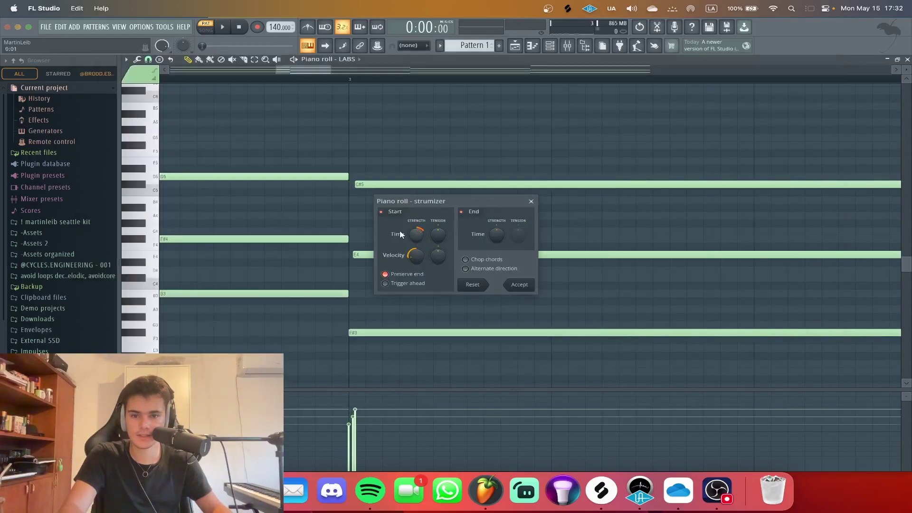
{"action": "left_click", "coordinate": [519, 285]}
- Play the strummed progression and examine the staggered note starts of the second chord
{"action": "key", "text": "space"}
{"action": "scroll", "coordinate": [474, 282], "scroll_direction": "down", "scroll_amount": 4}
{"action": "scroll", "coordinate": [279, 247], "scroll_direction": "up", "scroll_amount": 5}
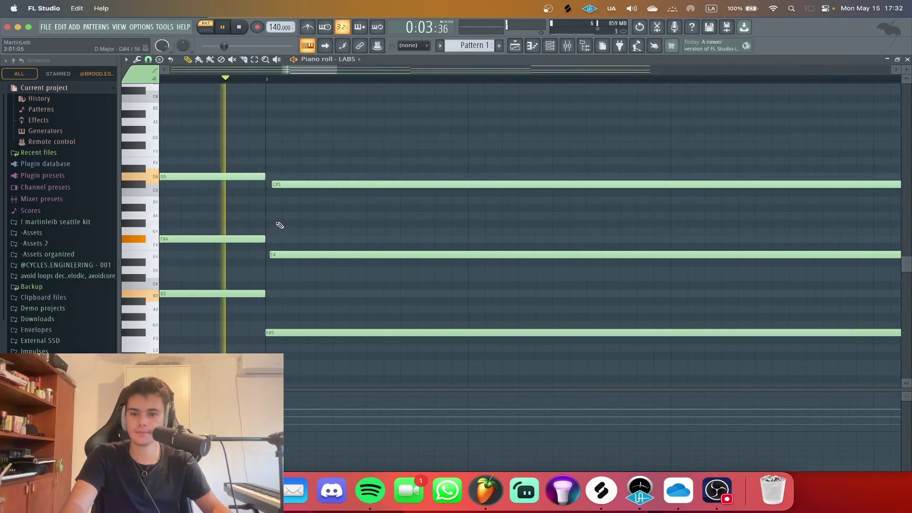
{"action": "scroll", "coordinate": [280, 223], "scroll_direction": "down", "scroll_amount": 5}
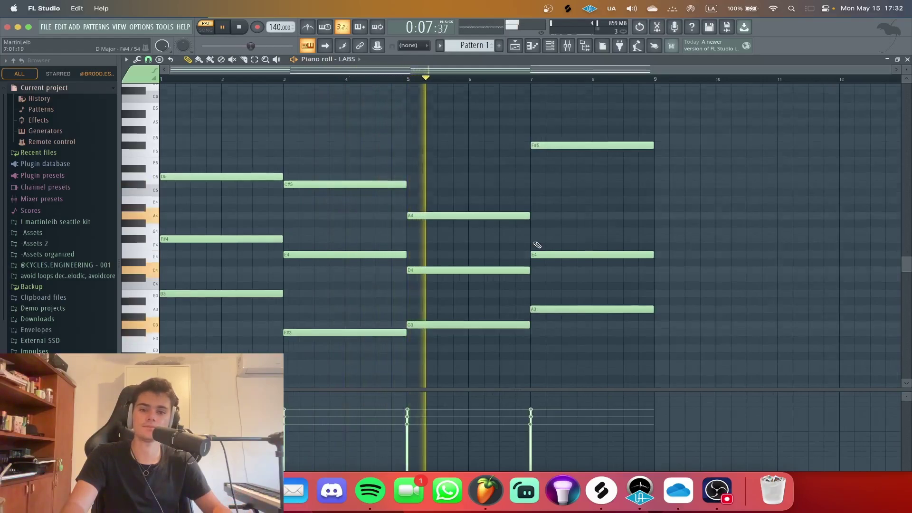
{"action": "scroll", "coordinate": [536, 244], "scroll_direction": "down", "scroll_amount": 2}
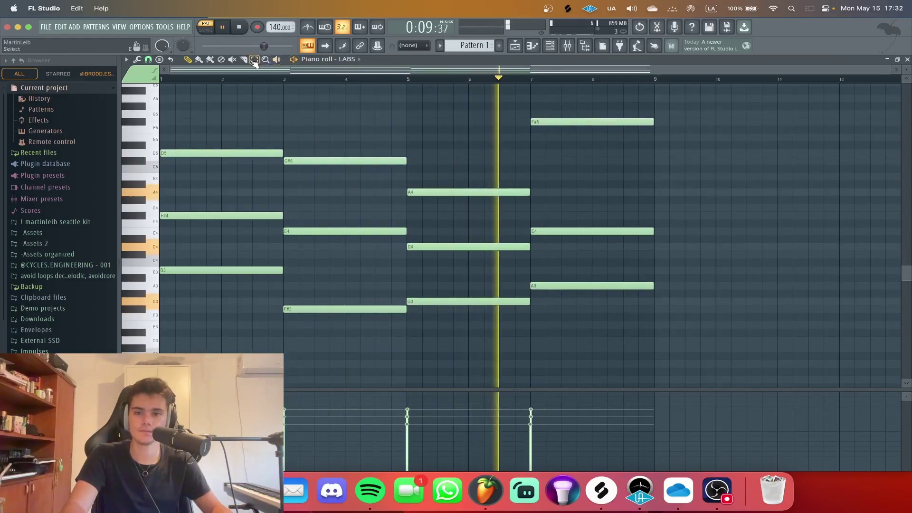
- Lower the last chord's F#5 by one octave to F#4 and play the transition into that chord
{"action": "left_click_drag", "start_coordinate": [532, 140], "coordinate": [583, 117]}
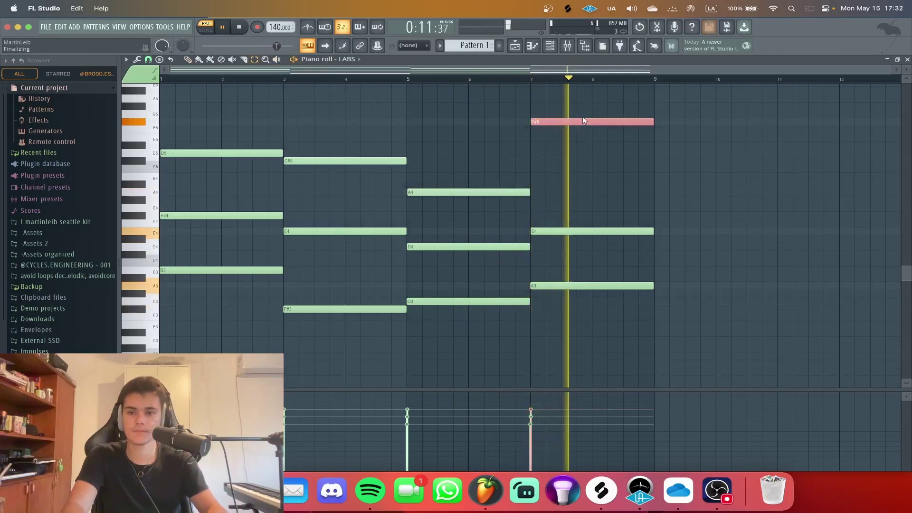
{"action": "key", "text": "ctrl+Down"}
{"action": "key", "text": "space"}
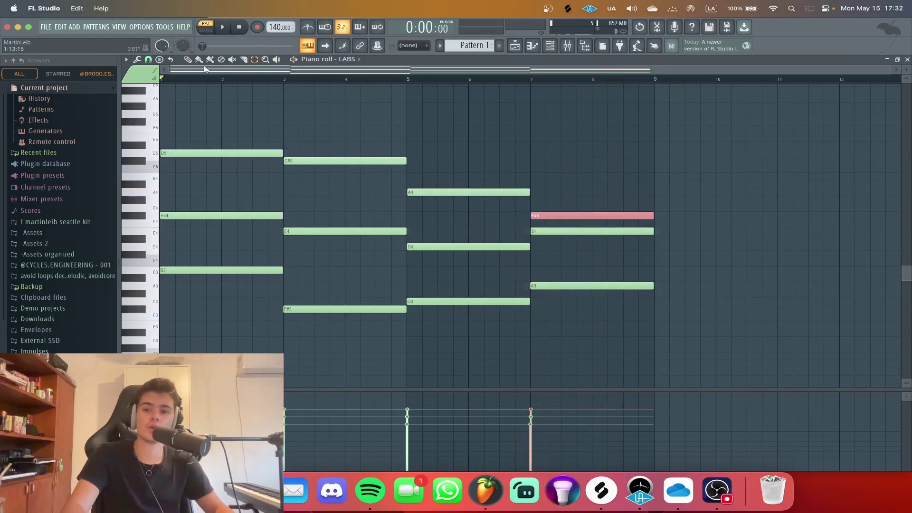
{"action": "key", "text": "space"}
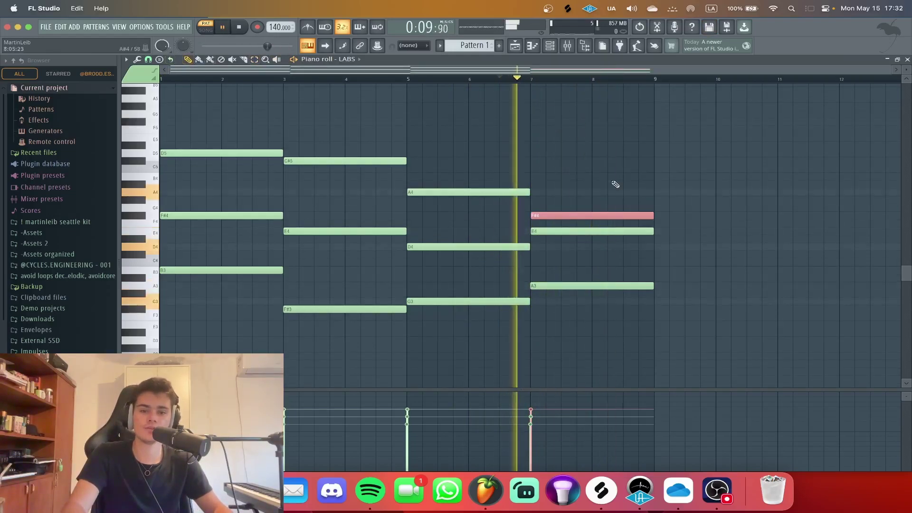
{"action": "scroll", "coordinate": [608, 217], "scroll_direction": "up", "scroll_amount": 2}
{"action": "key", "text": "space"}
- Add an A4 note above the last chord, starting partway through bar 7 and shortened to end around bar 9
{"action": "scroll", "coordinate": [622, 202], "scroll_direction": "up", "scroll_amount": 2}
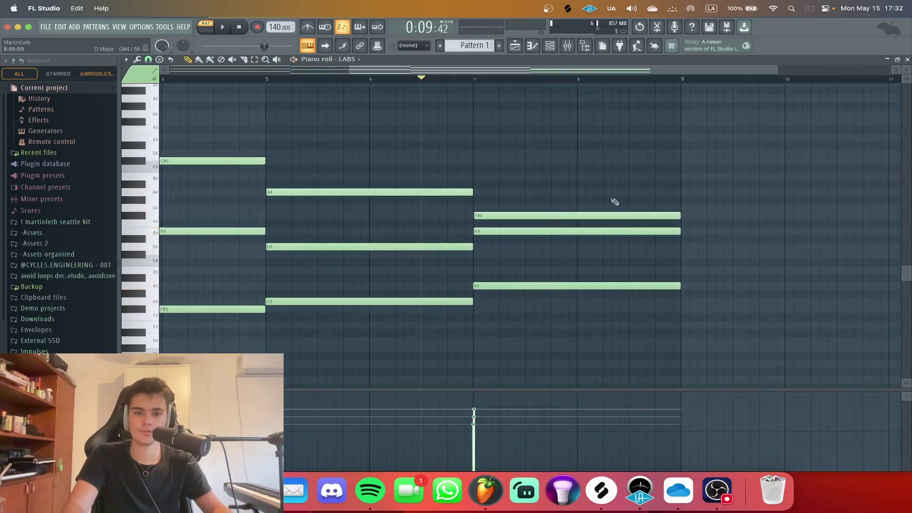
{"action": "left_click_drag", "start_coordinate": [540, 200], "coordinate": [551, 192]}
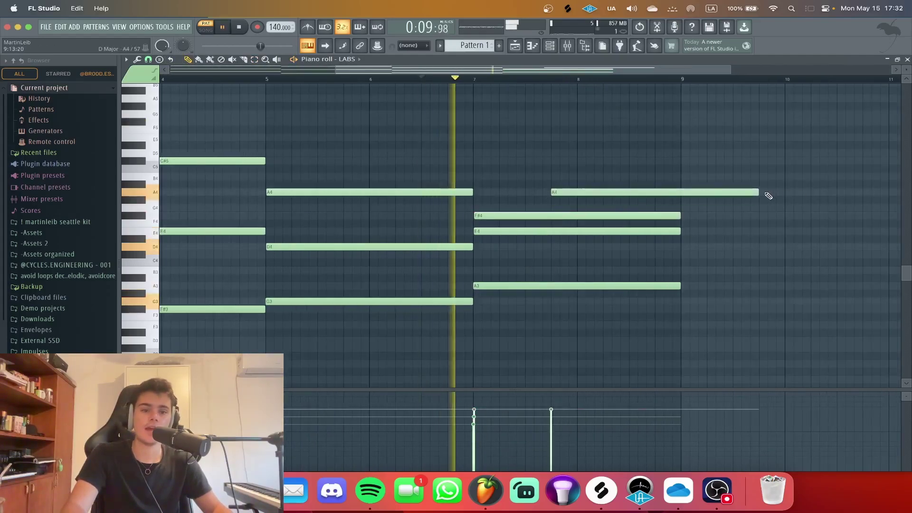
{"action": "left_click_drag", "start_coordinate": [759, 193], "coordinate": [748, 193]}
{"action": "scroll", "coordinate": [474, 156], "scroll_direction": "down", "scroll_amount": 4}
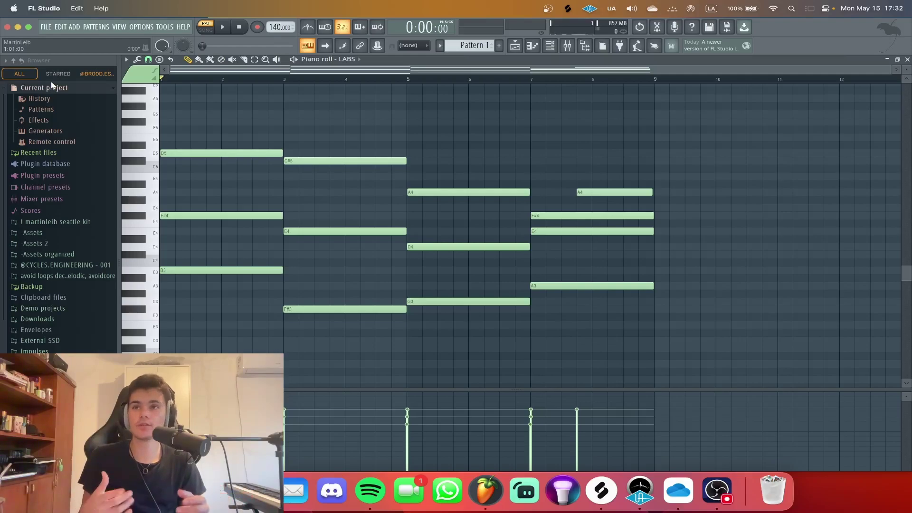
- Try a B4 note over the end of the first chord while the progression plays
{"action": "scroll", "coordinate": [225, 190], "scroll_direction": "up", "scroll_amount": 5}
{"action": "key", "text": "space"}
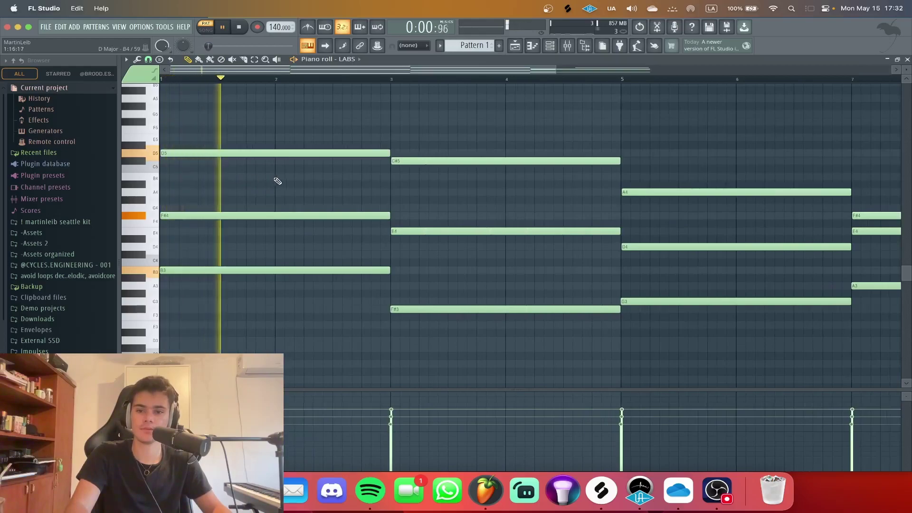
{"action": "left_click", "coordinate": [336, 177]}
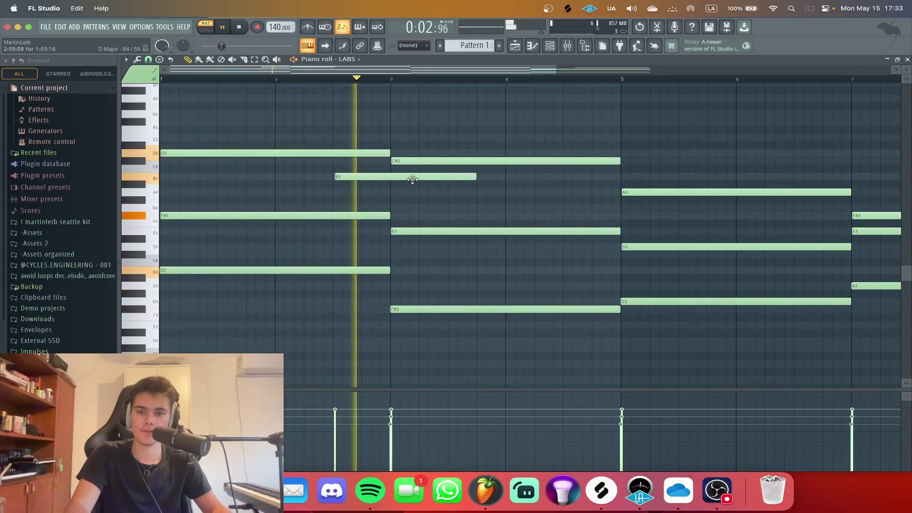
{"action": "right_click", "coordinate": [380, 177]}
- Add a short F#5 note above the end of the first chord, trimmed to stop where the second chord begins
{"action": "key", "text": "space"}
{"action": "key", "text": "space"}
{"action": "scroll", "coordinate": [342, 149], "scroll_direction": "up", "scroll_amount": 2}
{"action": "scroll", "coordinate": [342, 149], "scroll_direction": "up", "scroll_amount": 2}
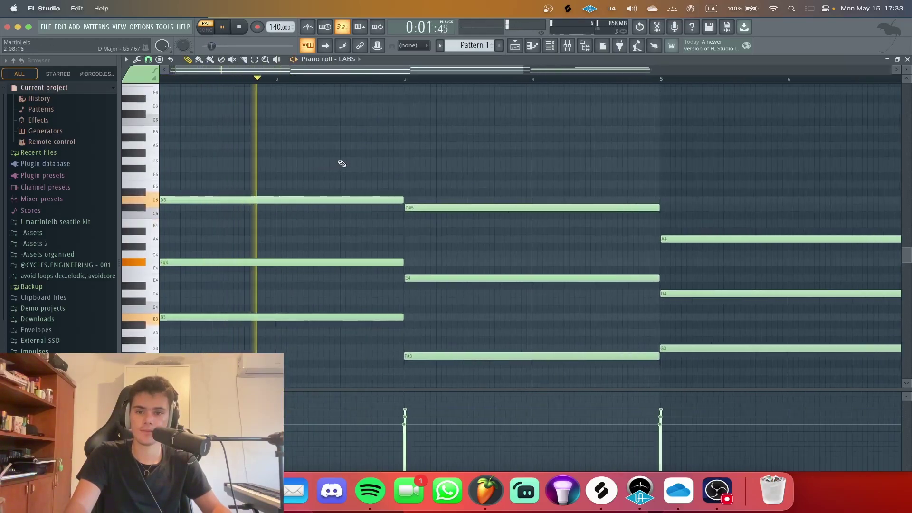
{"action": "key", "text": "space"}
{"action": "left_click_drag", "start_coordinate": [344, 162], "coordinate": [344, 170]}
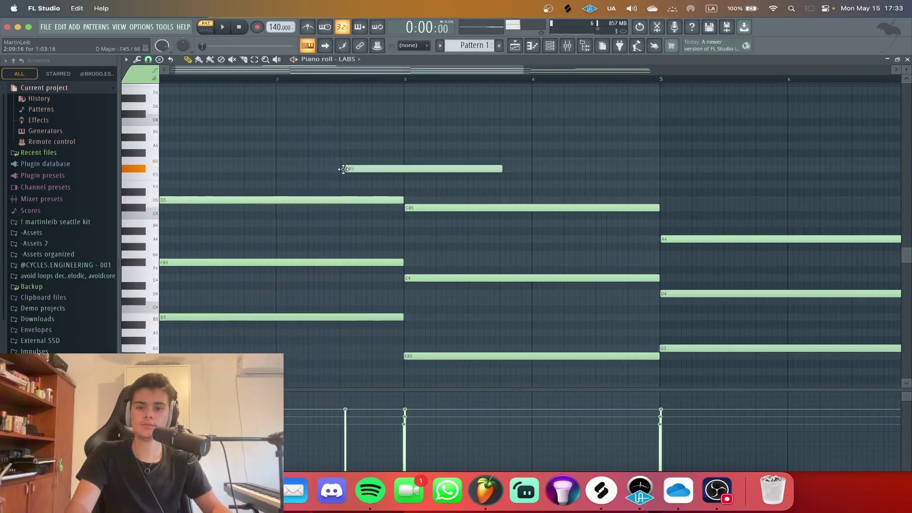
{"action": "key", "text": "space"}
{"action": "left_click_drag", "start_coordinate": [499, 170], "coordinate": [402, 176]}
{"action": "scroll", "coordinate": [447, 188], "scroll_direction": "down", "scroll_amount": 1}
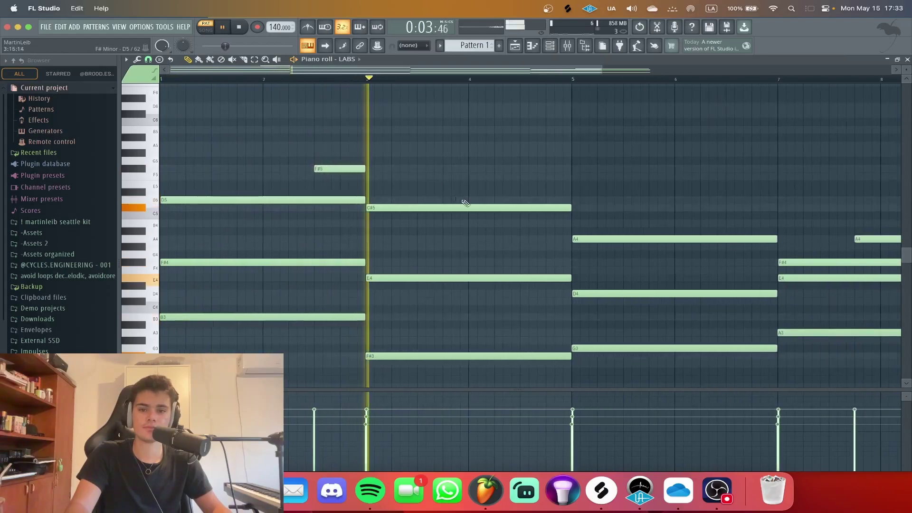
- Add a short E5 note above the end of the second chord, trimmed to stop at bar 5
{"action": "scroll", "coordinate": [511, 185], "scroll_direction": "up", "scroll_amount": 2}
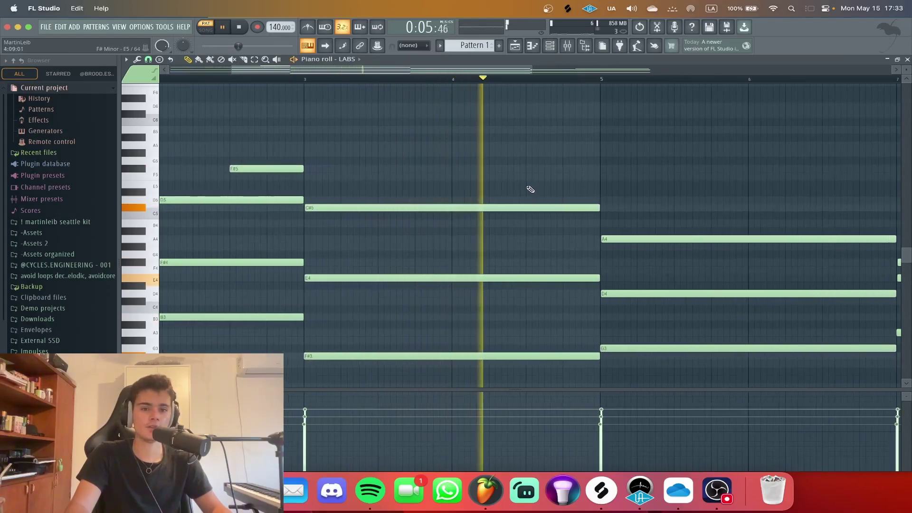
{"action": "left_click", "coordinate": [527, 185]}
{"action": "scroll", "coordinate": [569, 185], "scroll_direction": "down", "scroll_amount": 2}
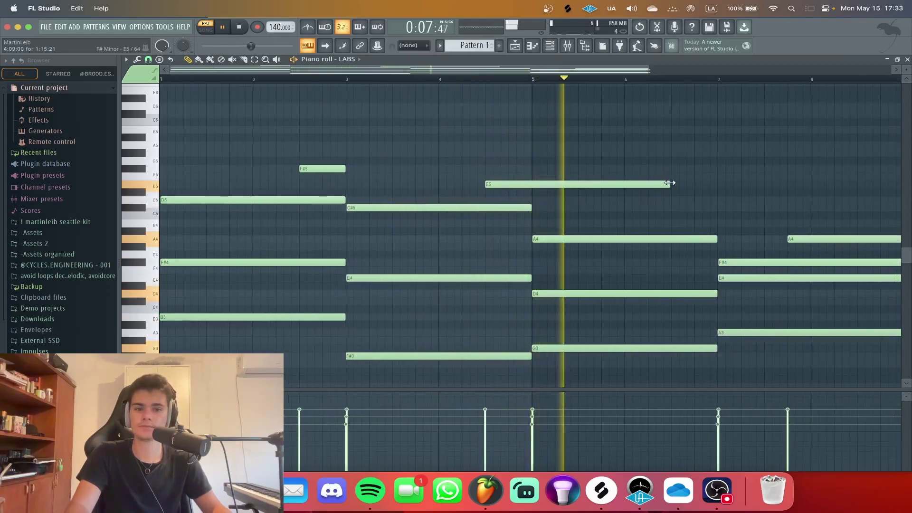
{"action": "left_click_drag", "start_coordinate": [671, 185], "coordinate": [539, 196]}
{"action": "scroll", "coordinate": [692, 190], "scroll_direction": "down", "scroll_amount": 2}
{"action": "scroll", "coordinate": [703, 218], "scroll_direction": "down", "scroll_amount": 2}
{"action": "scroll", "coordinate": [731, 231], "scroll_direction": "down", "scroll_amount": 1}
- Add a rising run of short C#5, D5 and A5 notes above the last chord, starting at bar 8
{"action": "scroll", "coordinate": [728, 233], "scroll_direction": "up", "scroll_amount": 2}
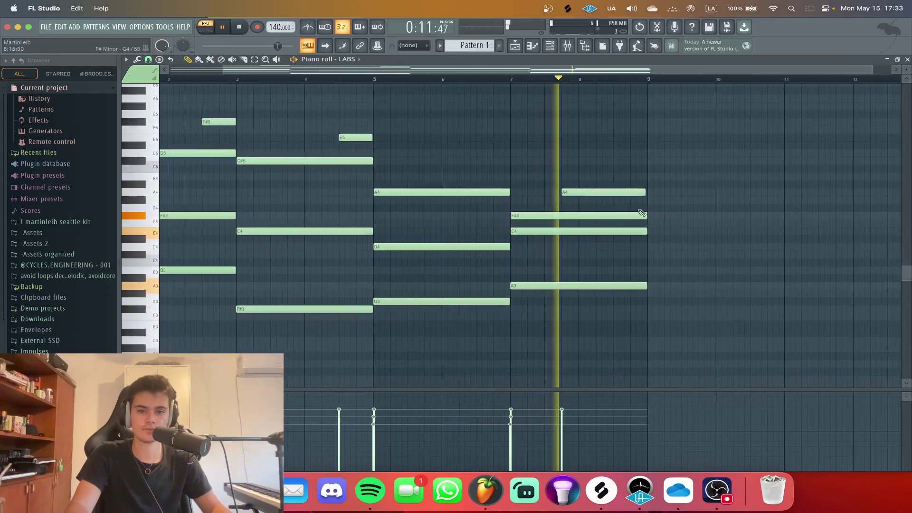
{"action": "scroll", "coordinate": [618, 209], "scroll_direction": "up", "scroll_amount": 2}
{"action": "scroll", "coordinate": [612, 206], "scroll_direction": "up", "scroll_amount": 1}
{"action": "left_click", "coordinate": [607, 200]}
{"action": "key", "text": "space"}
{"action": "left_click_drag", "start_coordinate": [569, 194], "coordinate": [572, 177]}
{"action": "scroll", "coordinate": [572, 190], "scroll_direction": "up", "scroll_amount": 1}
{"action": "left_click_drag", "start_coordinate": [577, 216], "coordinate": [557, 213]}
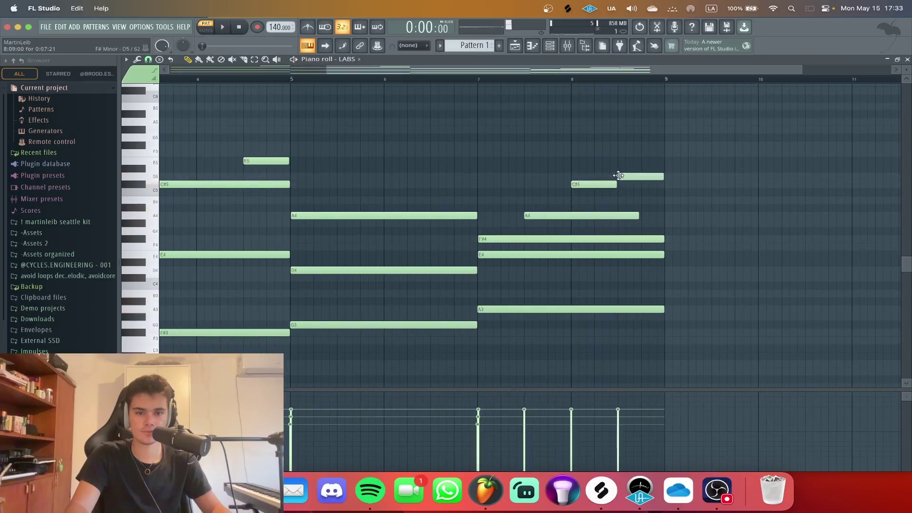
{"action": "left_click_drag", "start_coordinate": [665, 144], "coordinate": [663, 120]}
- Shift the last chord's melody half a bar earlier, starting A4 at bar 7, D5 at bar 8 and ending A5 at bar 9
{"action": "key", "text": "space"}
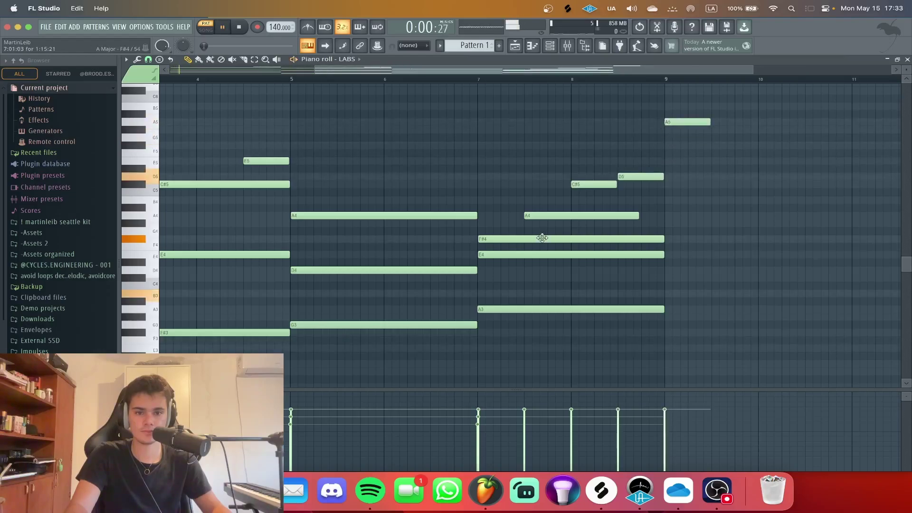
{"action": "scroll", "coordinate": [568, 228], "scroll_direction": "up", "scroll_amount": 1}
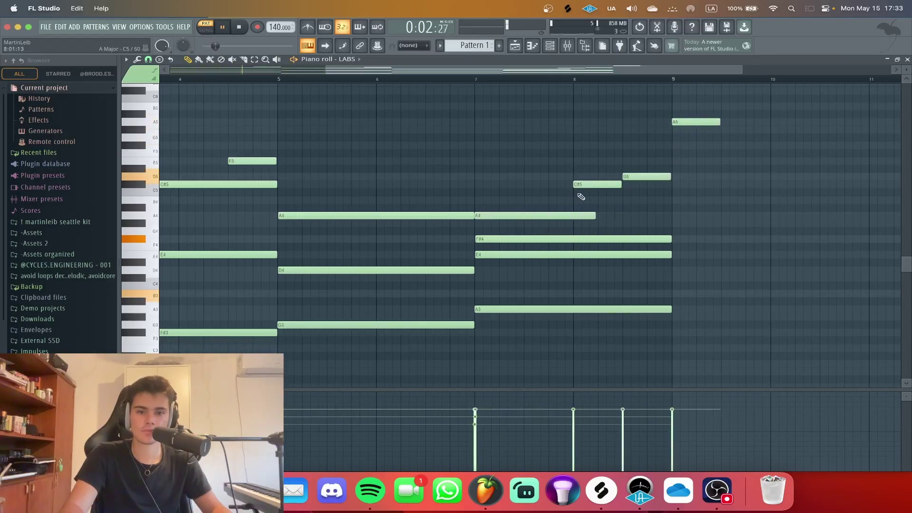
{"action": "left_click_drag", "start_coordinate": [591, 184], "coordinate": [550, 184]}
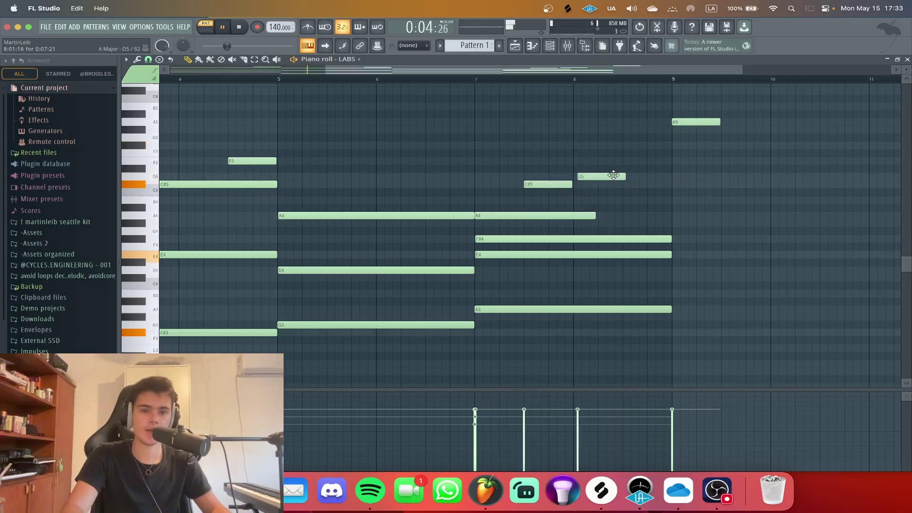
{"action": "left_click_drag", "start_coordinate": [684, 122], "coordinate": [635, 123]}
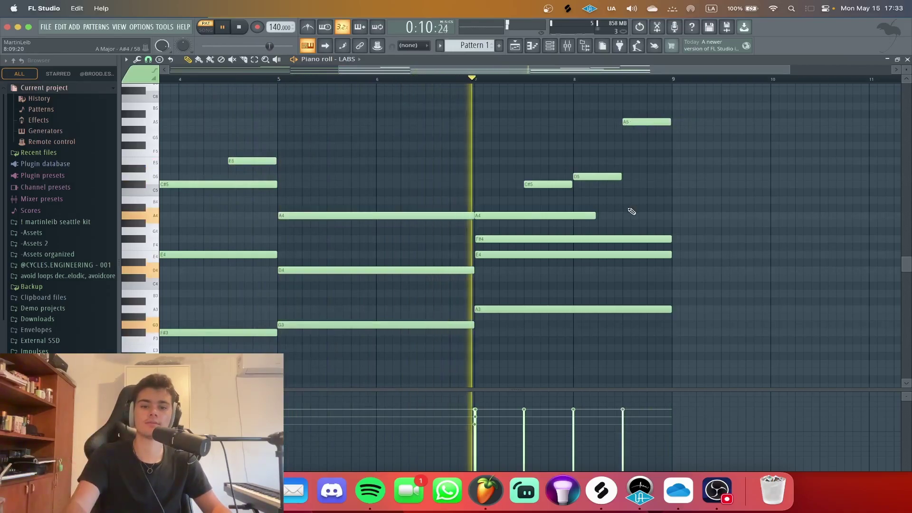
- Raise the last chord's F#4 by one octave to F#5 while the progression plays, and stop playback
{"action": "scroll", "coordinate": [629, 218], "scroll_direction": "up", "scroll_amount": 2}
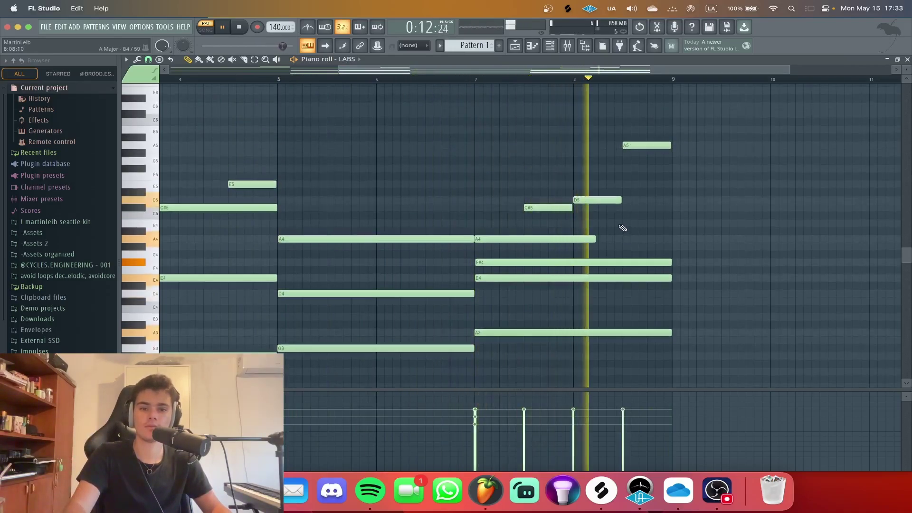
{"action": "scroll", "coordinate": [613, 228], "scroll_direction": "down", "scroll_amount": 3}
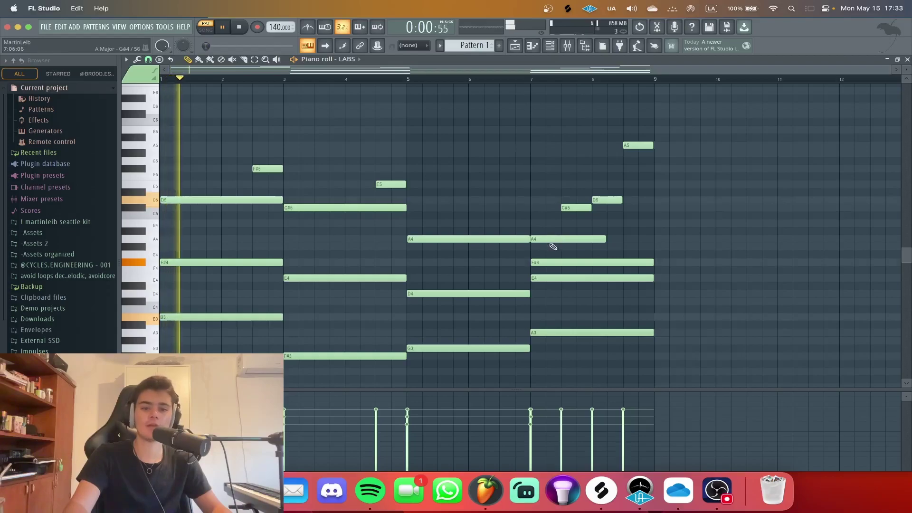
{"action": "left_click", "coordinate": [628, 262]}
{"action": "key", "text": "ctrl+Up"}
{"action": "left_click", "coordinate": [629, 261]}
{"action": "scroll", "coordinate": [631, 259], "scroll_direction": "down", "scroll_amount": 2}
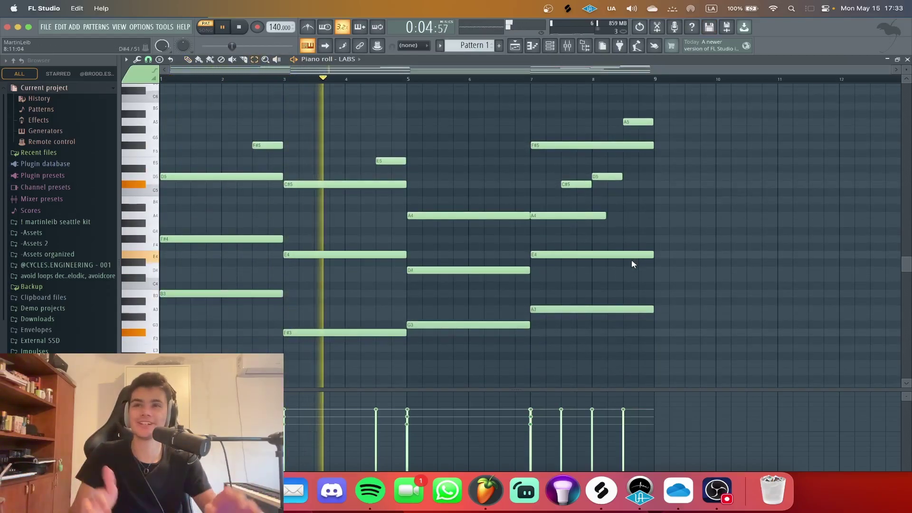
{"action": "key", "text": "space"}
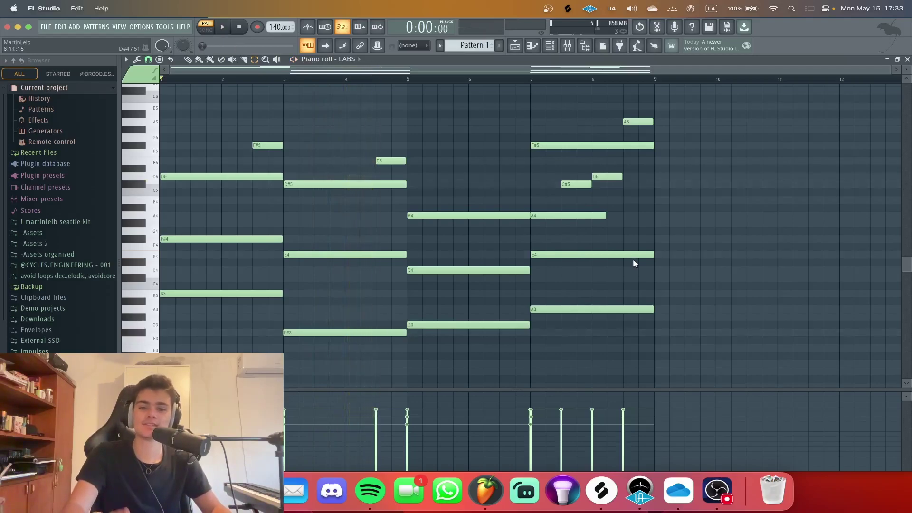
- Add a full-length A4 note to the first chord and another to the second chord
{"action": "left_click_drag", "start_coordinate": [608, 243], "coordinate": [363, 205]}
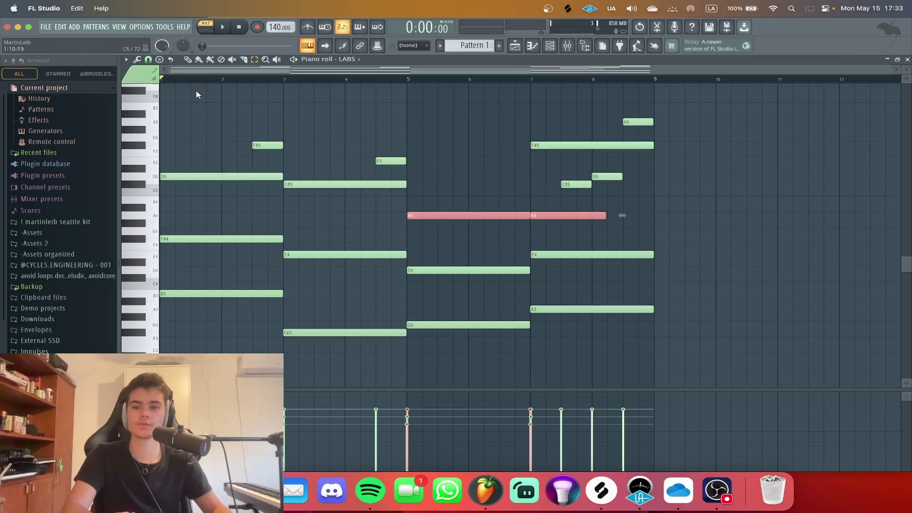
{"action": "left_click", "coordinate": [509, 162]}
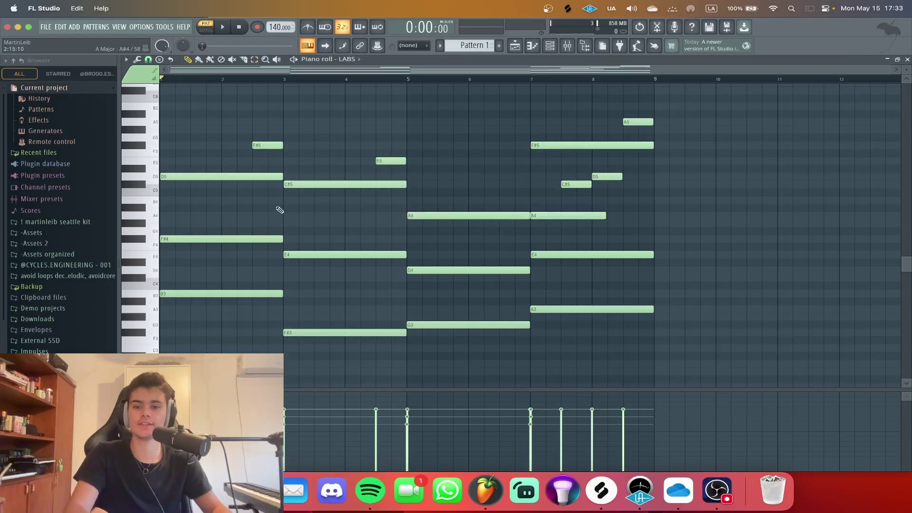
{"action": "left_click", "coordinate": [171, 216]}
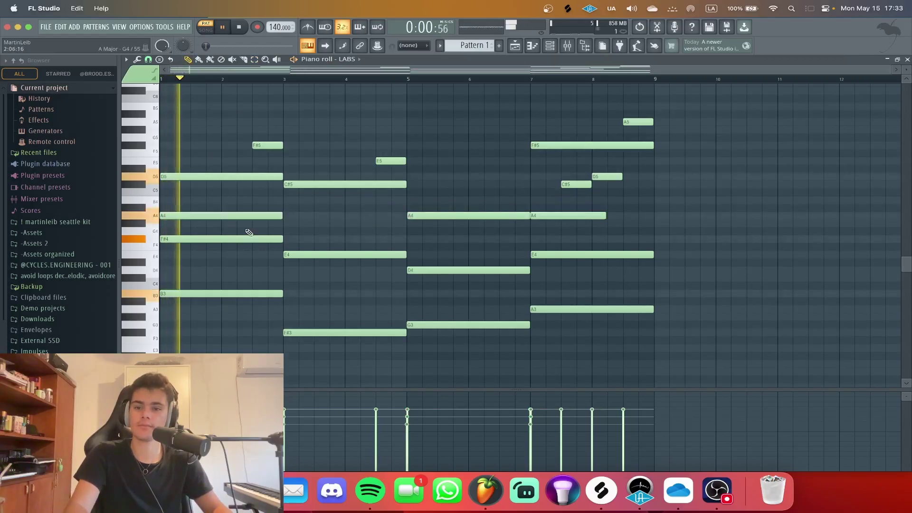
{"action": "scroll", "coordinate": [285, 216], "scroll_direction": "up", "scroll_amount": 2}
{"action": "left_click", "coordinate": [289, 217]}
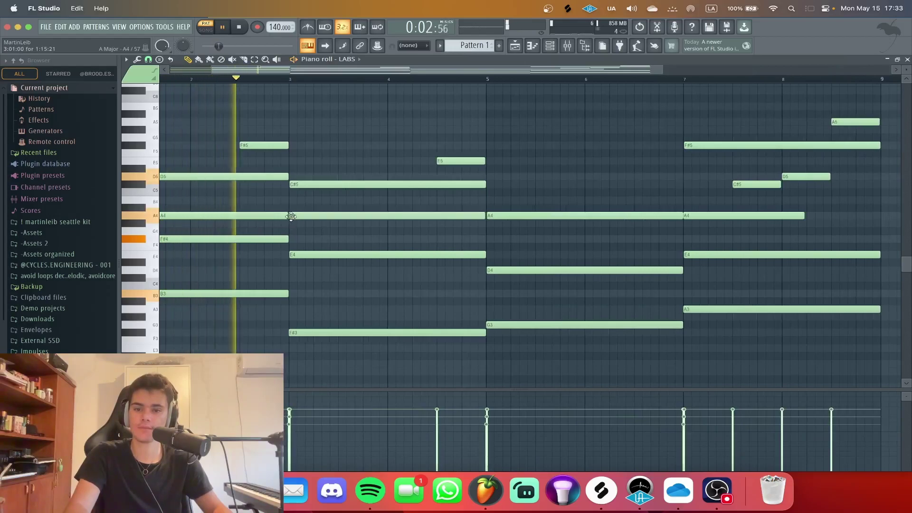
{"action": "scroll", "coordinate": [299, 212], "scroll_direction": "down", "scroll_amount": 3}
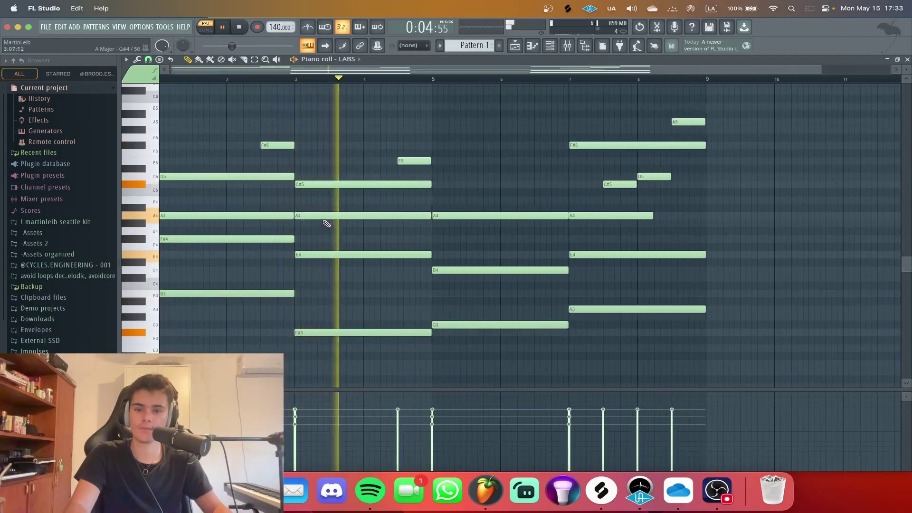
- Lower the second chord's added A4 to F#4 and play the progression through to the end
{"action": "key", "text": "space"}
{"action": "left_click_drag", "start_coordinate": [324, 215], "coordinate": [327, 239]}
{"action": "key", "text": "space"}
{"action": "scroll", "coordinate": [342, 239], "scroll_direction": "right", "scroll_amount": 2}
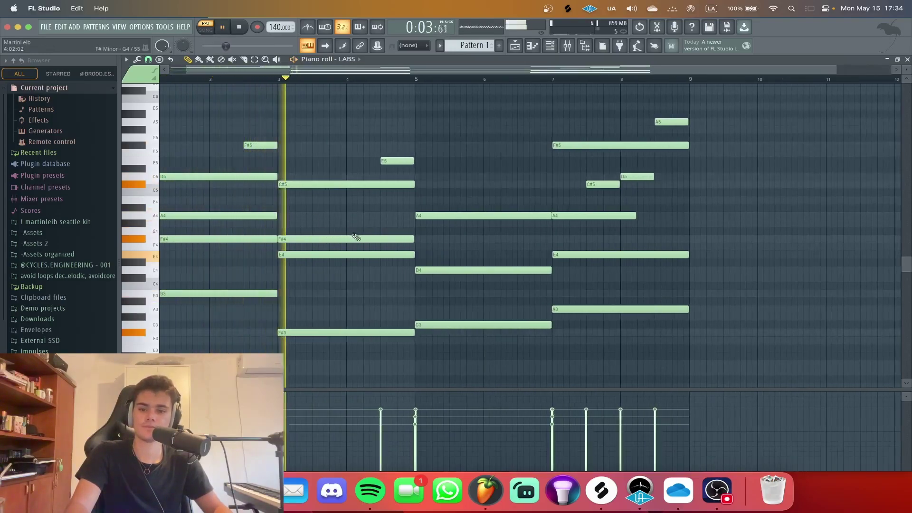
{"action": "scroll", "coordinate": [421, 242], "scroll_direction": "up", "scroll_amount": 3, "text": "ctrl"}
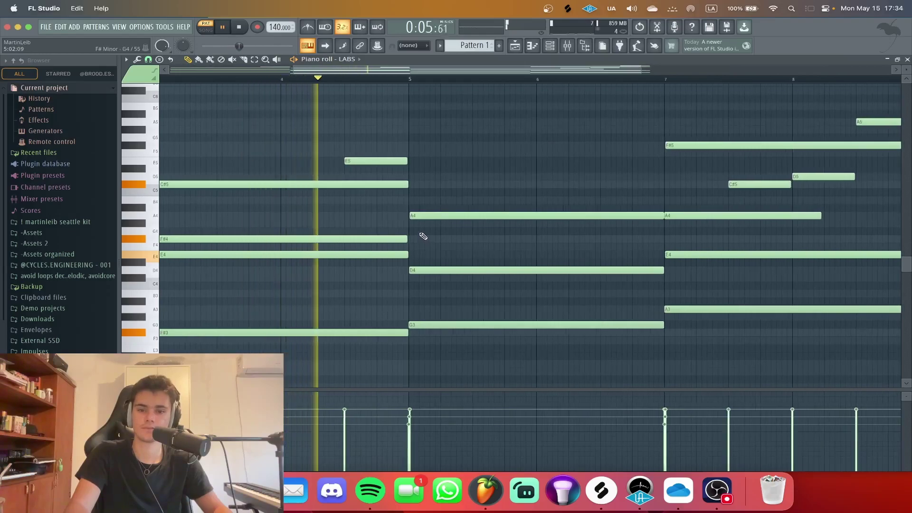
{"action": "scroll", "coordinate": [423, 237], "scroll_direction": "down", "scroll_amount": 2, "text": "ctrl"}
{"action": "scroll", "coordinate": [546, 241], "scroll_direction": "down", "scroll_amount": 1, "text": "ctrl"}
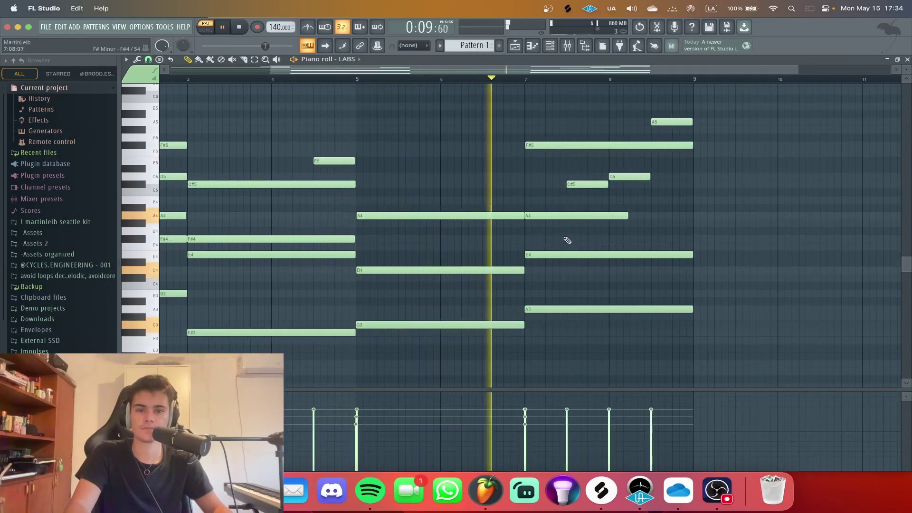
{"action": "scroll", "coordinate": [568, 240], "scroll_direction": "down", "scroll_amount": 2, "text": "ctrl"}
{"action": "scroll", "coordinate": [637, 237], "scroll_direction": "up", "scroll_amount": 1}
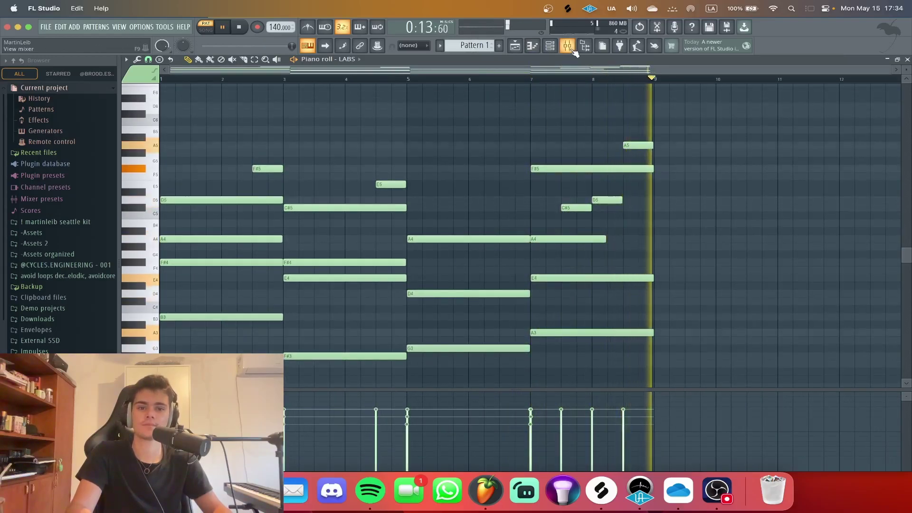
{"action": "key", "text": "space"}
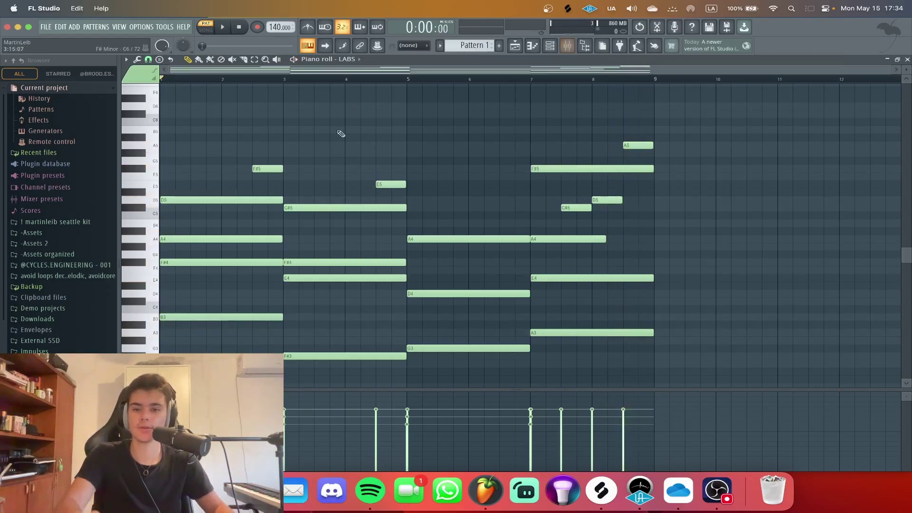
- Add two-bar high melody notes during playback: D6 at bar 1, C#6 mid-bar 2, A5 at bar 3, F#5 mid-bar 4 and A5 at bar 5
{"action": "scroll", "coordinate": [145, 176], "scroll_direction": "up", "scroll_amount": 1}
{"action": "scroll", "coordinate": [154, 178], "scroll_direction": "up", "scroll_amount": 3}
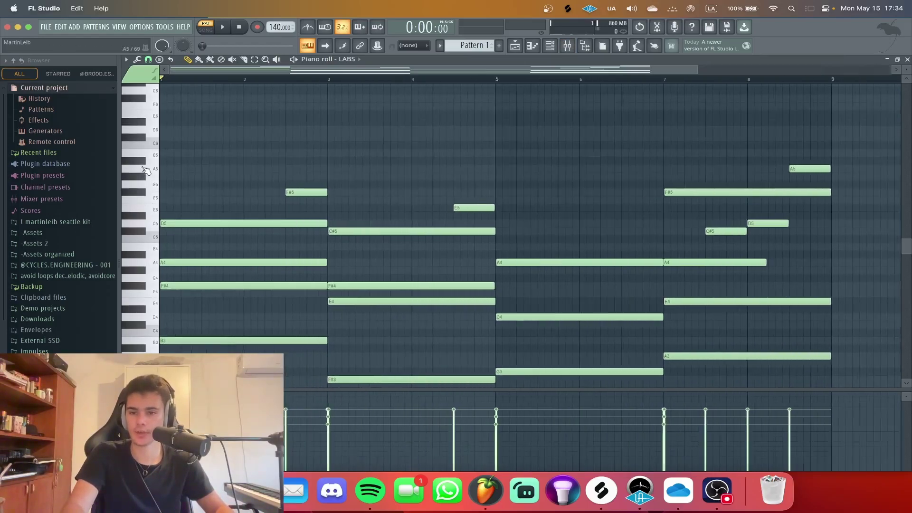
{"action": "left_click", "coordinate": [166, 129]}
{"action": "key", "text": "space"}
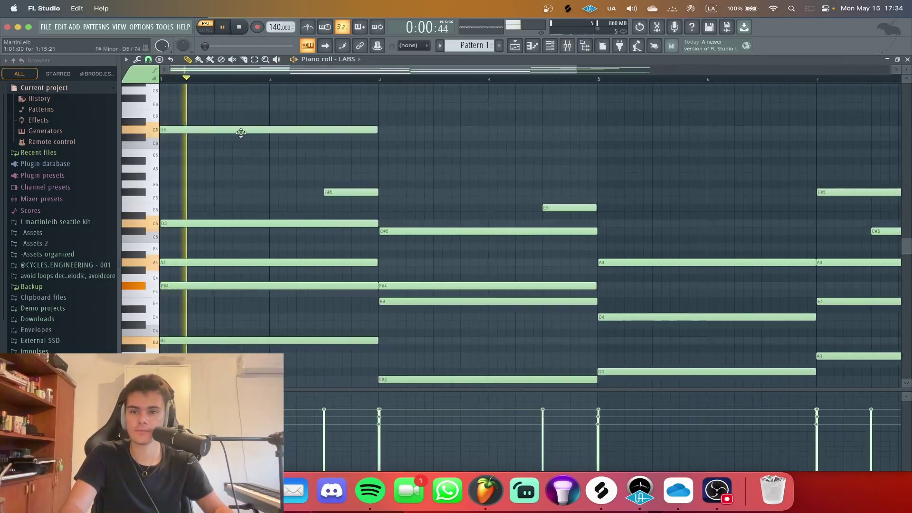
{"action": "left_click", "coordinate": [324, 137]}
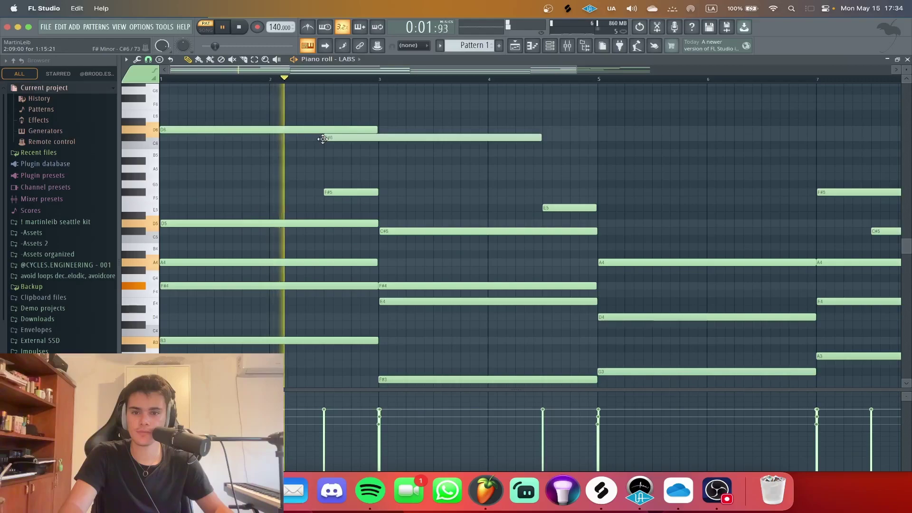
{"action": "left_click", "coordinate": [381, 169]}
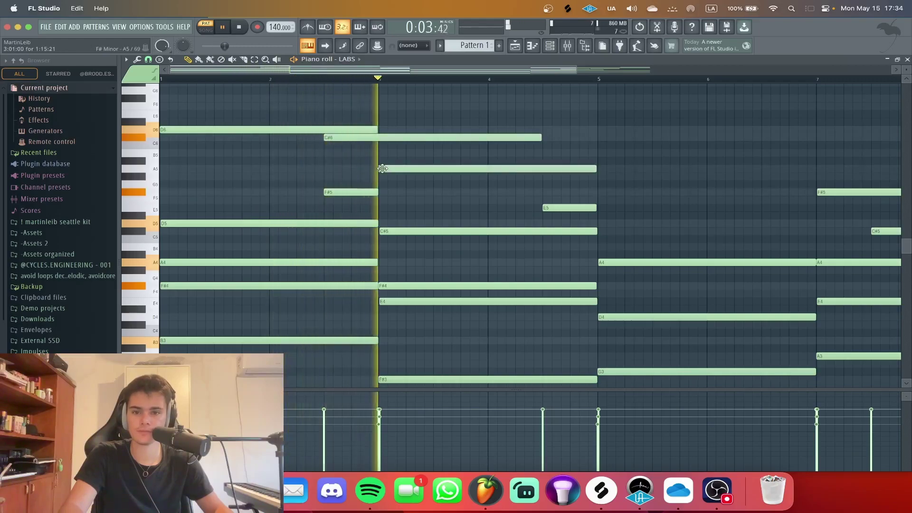
{"action": "left_click", "coordinate": [545, 193]}
{"action": "left_click_drag", "start_coordinate": [601, 169], "coordinate": [598, 168]}
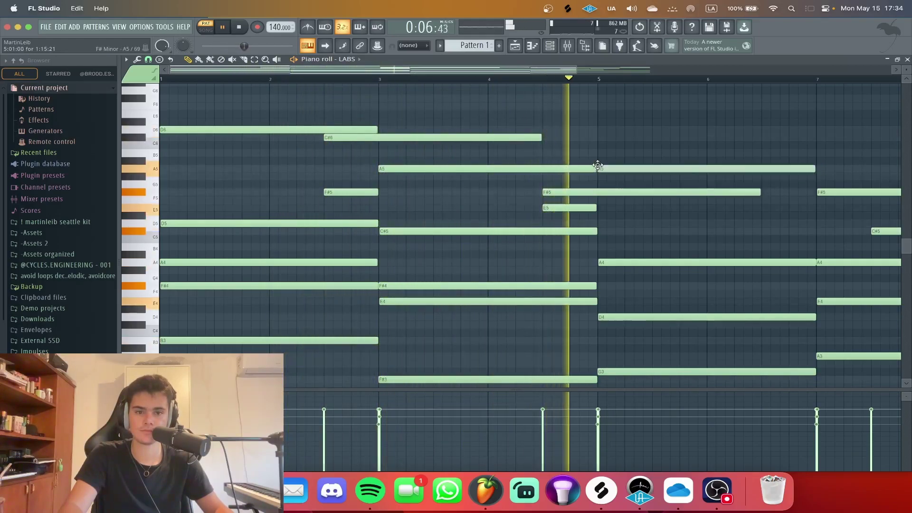
- Continue the high melody with C#6 mid-bar 6, D6 at bar 7, E6 mid-bar 7, F#6 at bar 8 and A6 mid-bar 8
{"action": "scroll", "coordinate": [511, 163], "scroll_direction": "down", "scroll_amount": 3}
{"action": "scroll", "coordinate": [524, 162], "scroll_direction": "up", "scroll_amount": 3}
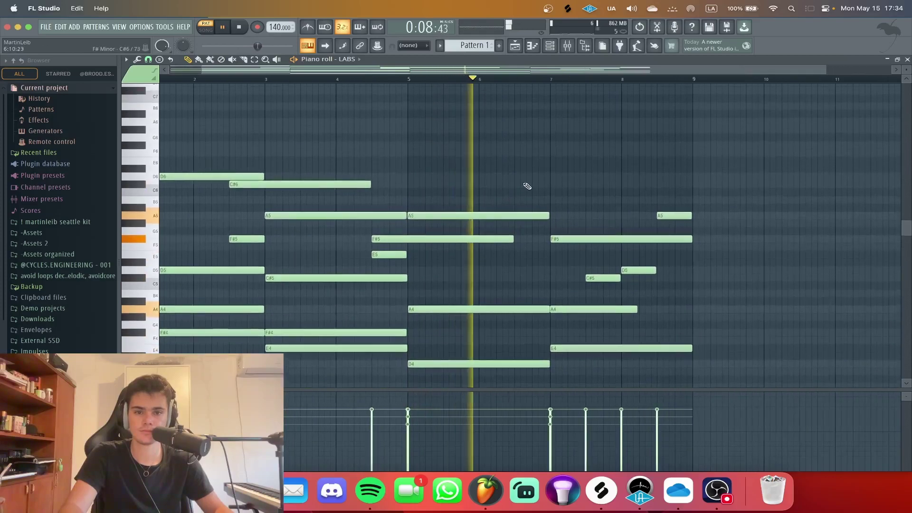
{"action": "left_click", "coordinate": [509, 184]}
{"action": "scroll", "coordinate": [553, 178], "scroll_direction": "up", "scroll_amount": 2}
{"action": "left_click", "coordinate": [552, 176]}
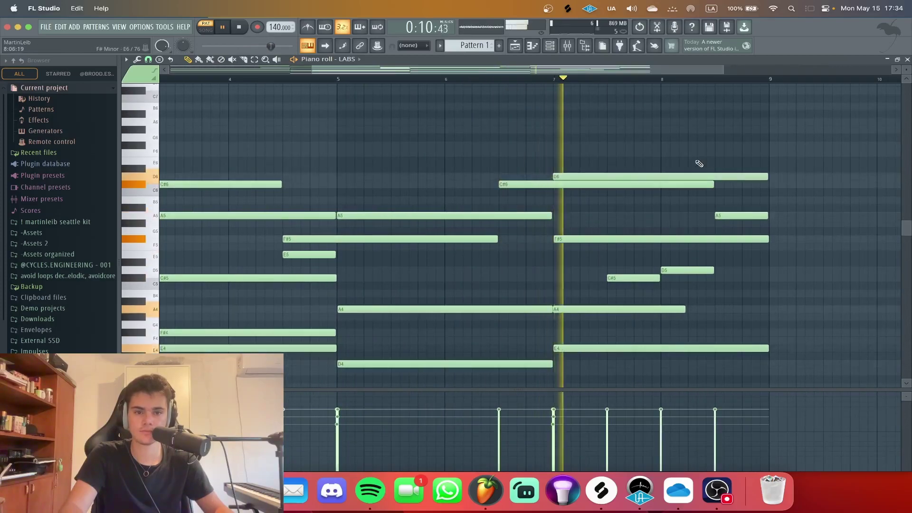
{"action": "left_click", "coordinate": [610, 161]}
{"action": "left_click", "coordinate": [661, 145]}
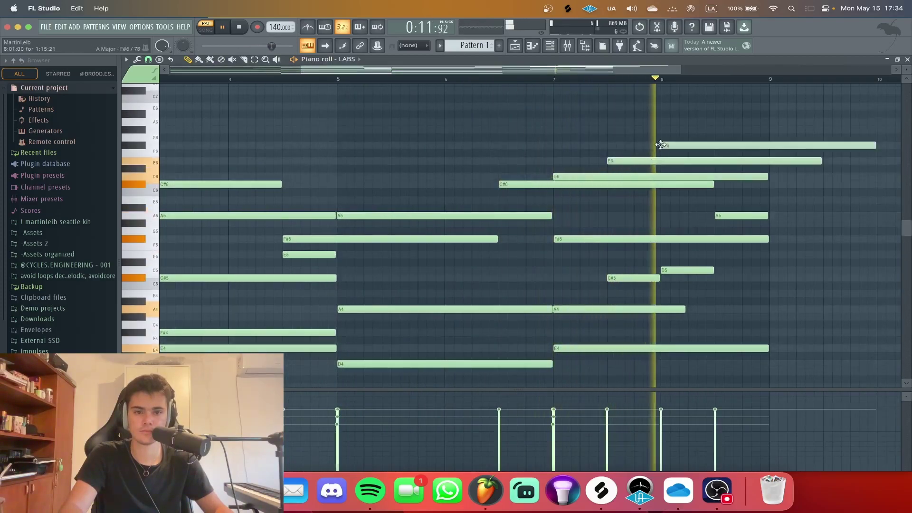
{"action": "left_click", "coordinate": [716, 123]}
- Restart playback, slice the E6, F#6 and A6 notes at bar 9, delete the parts beyond it, and stop playback
{"action": "scroll", "coordinate": [713, 137], "scroll_direction": "down", "scroll_amount": 3}
{"action": "key", "text": "space"}
{"action": "key", "text": "space"}
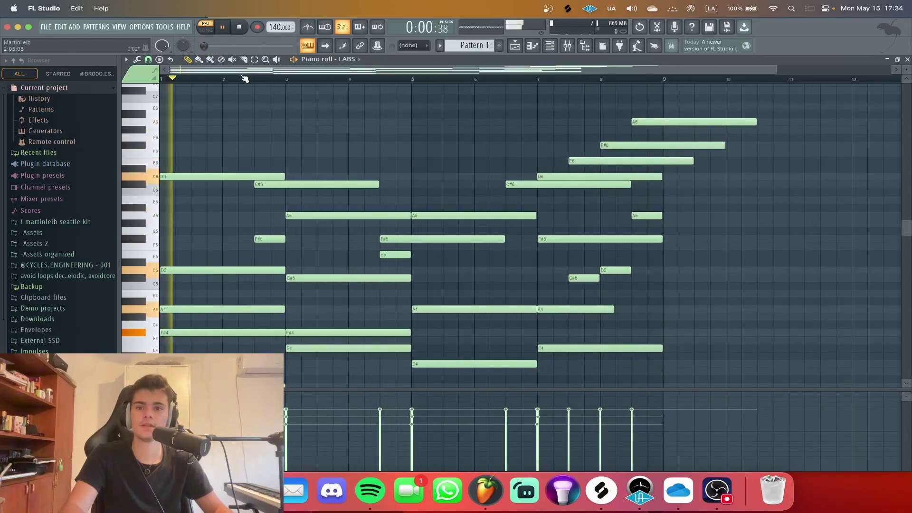
{"action": "scroll", "coordinate": [667, 161], "scroll_direction": "up", "scroll_amount": 3}
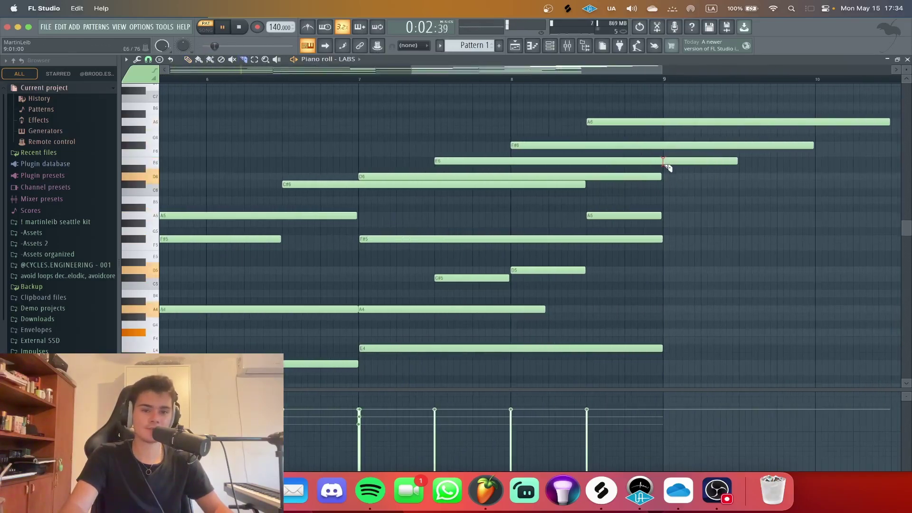
{"action": "left_click_drag", "start_coordinate": [668, 150], "coordinate": [665, 116]}
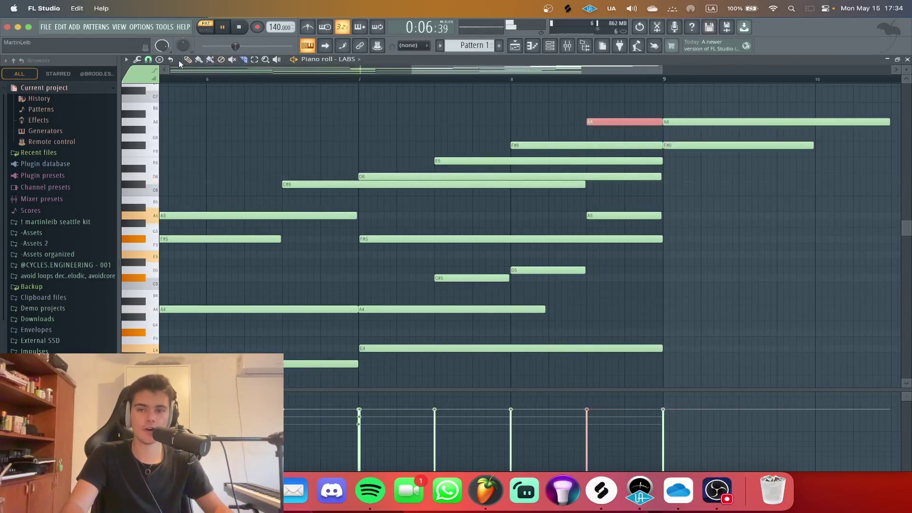
{"action": "scroll", "coordinate": [366, 178], "scroll_direction": "down", "scroll_amount": 4, "text": "ctrl"}
{"action": "key", "text": "space"}
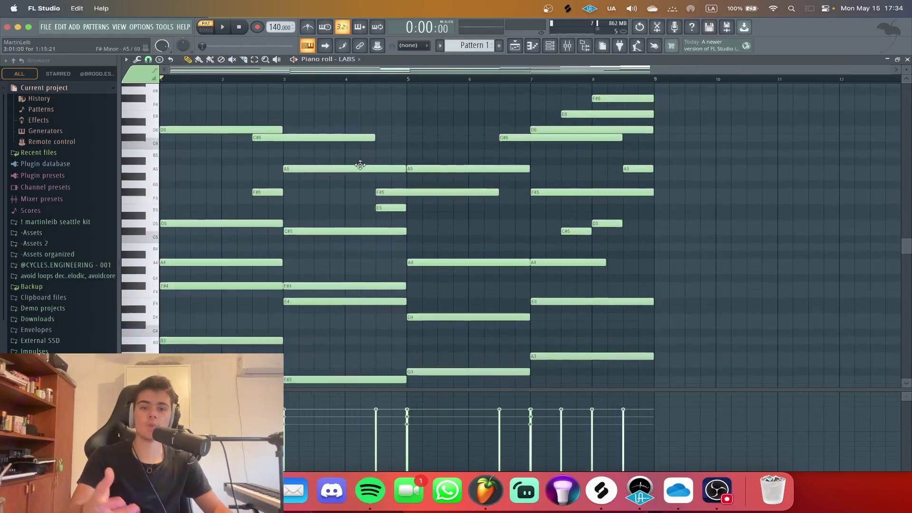
- Review the melody layers above the chords and play the pattern from the start, then stop it
{"action": "scroll", "coordinate": [372, 185], "scroll_direction": "down", "scroll_amount": 3}
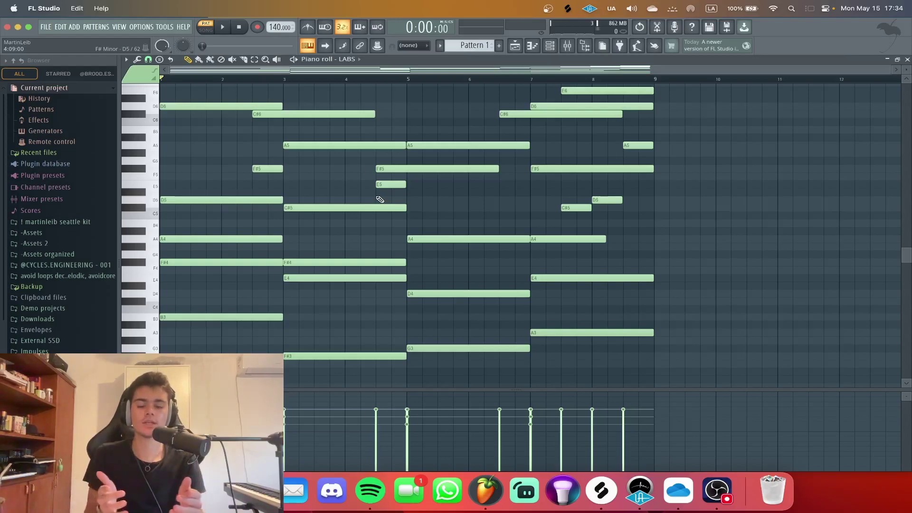
{"action": "scroll", "coordinate": [380, 199], "scroll_direction": "up", "scroll_amount": 3}
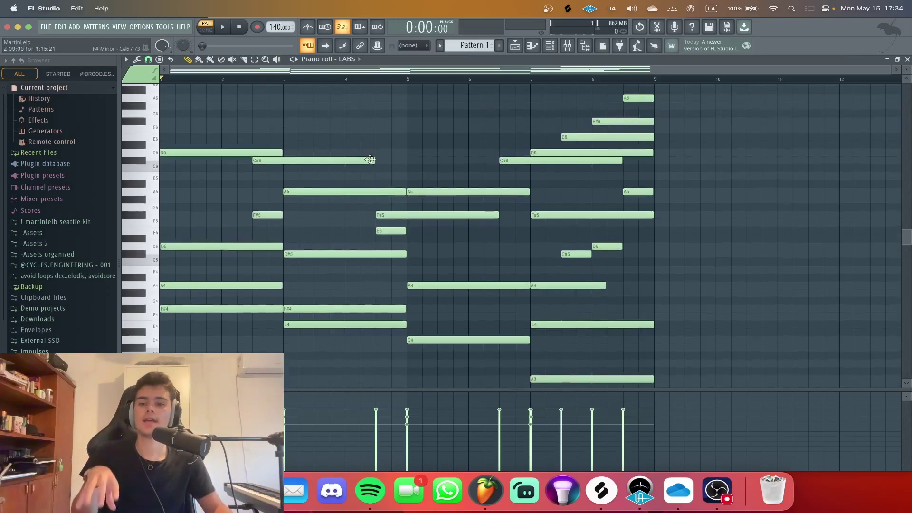
{"action": "scroll", "coordinate": [180, 238], "scroll_direction": "up", "scroll_amount": 3}
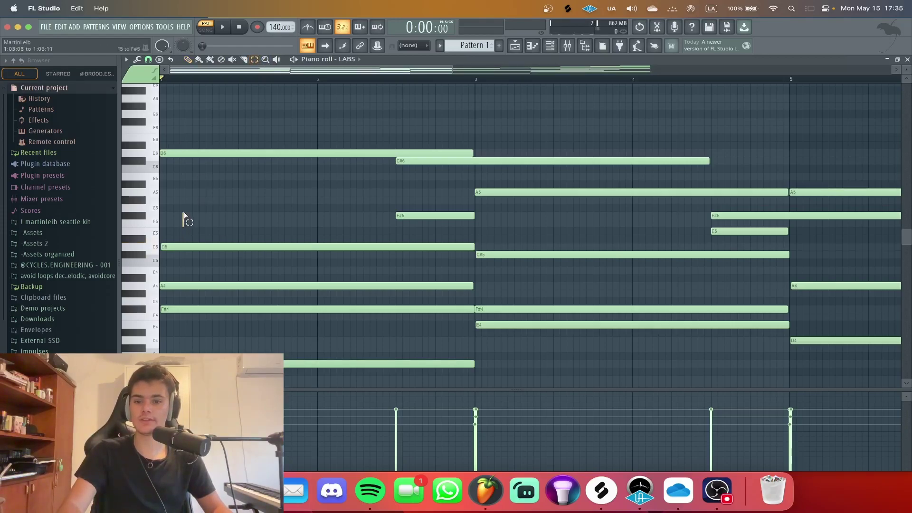
{"action": "left_click", "coordinate": [189, 153]}
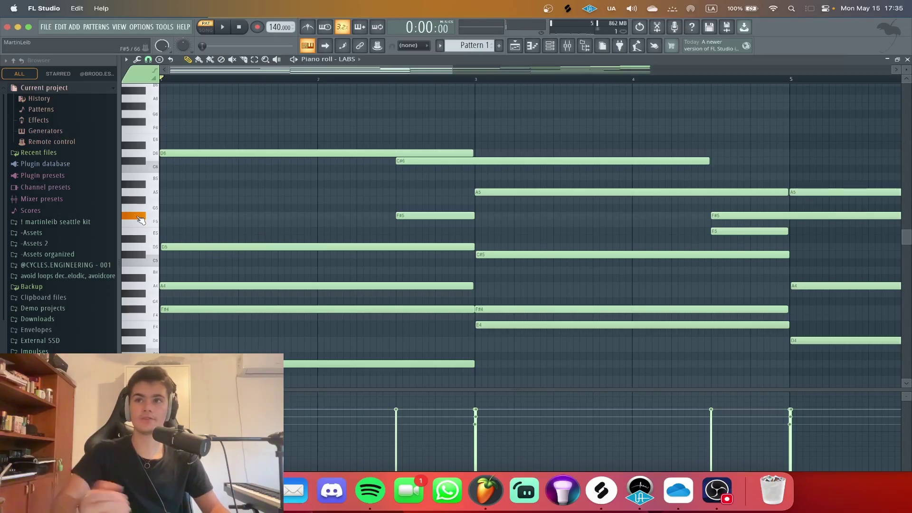
{"action": "scroll", "coordinate": [197, 226], "scroll_direction": "down", "scroll_amount": 5}
{"action": "scroll", "coordinate": [199, 215], "scroll_direction": "down", "scroll_amount": 5}
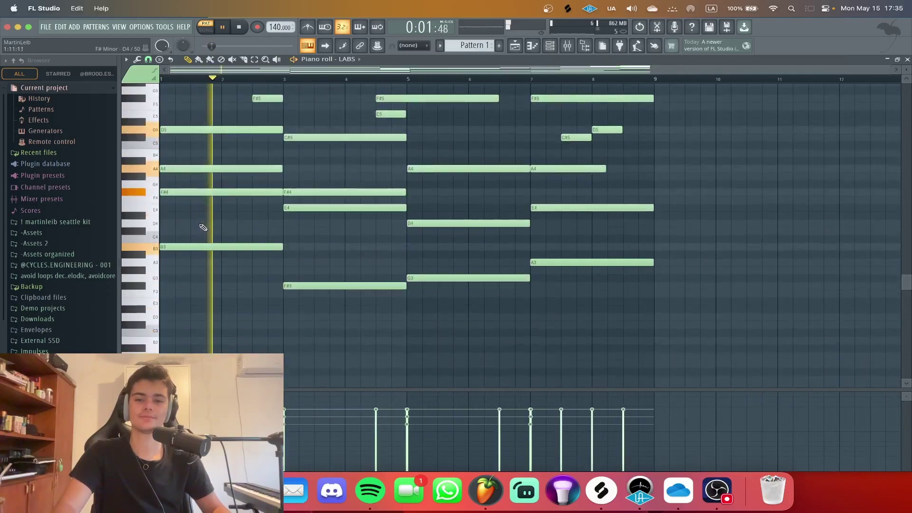
{"action": "scroll", "coordinate": [198, 207], "scroll_direction": "down", "scroll_amount": 1}
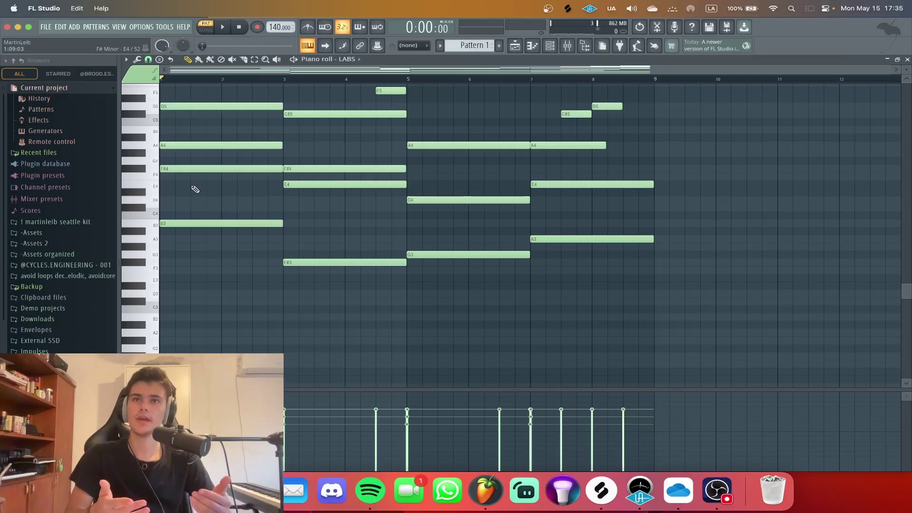
- Select the four chords' bass notes (B3, F#3, G3, A3), duplicate them one octave lower, and clear the selection
{"action": "left_click", "coordinate": [254, 59]}
{"action": "left_click_drag", "start_coordinate": [160, 203], "coordinate": [596, 311]}
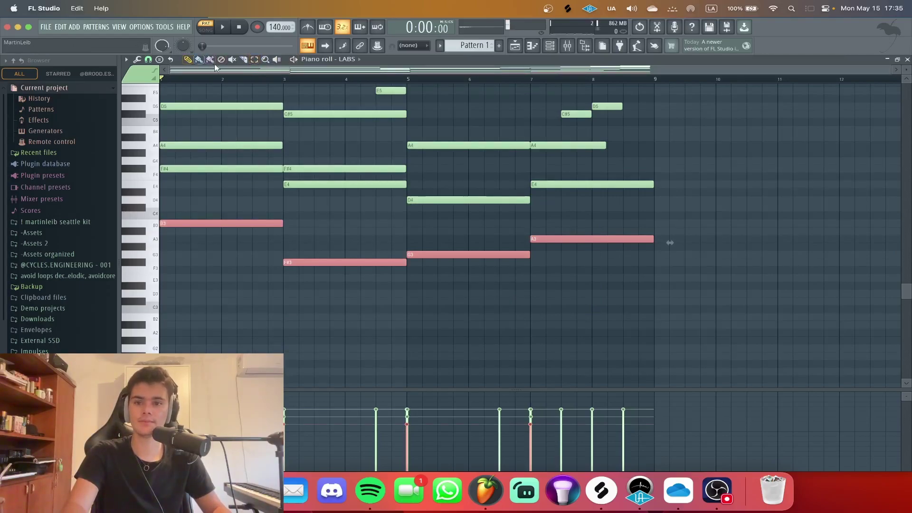
{"action": "left_click_drag", "start_coordinate": [617, 338], "coordinate": [163, 219]}
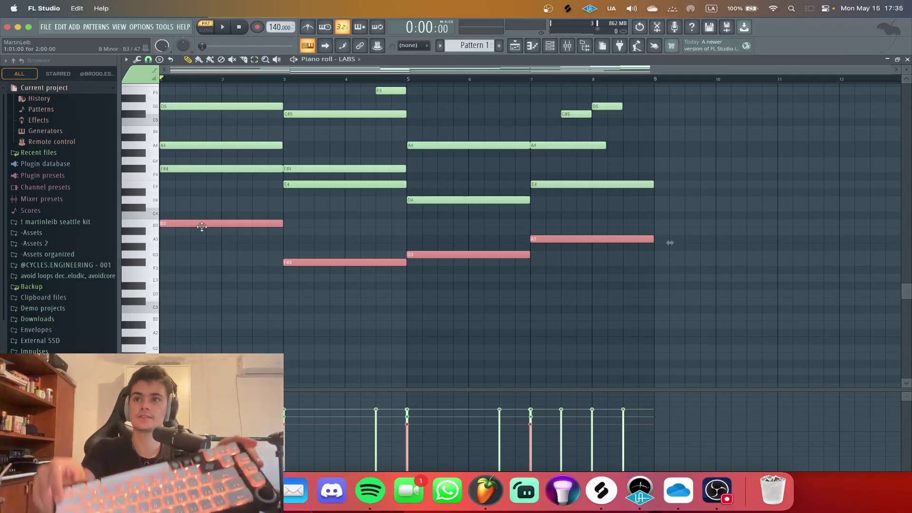
{"action": "key", "text": "super+s"}
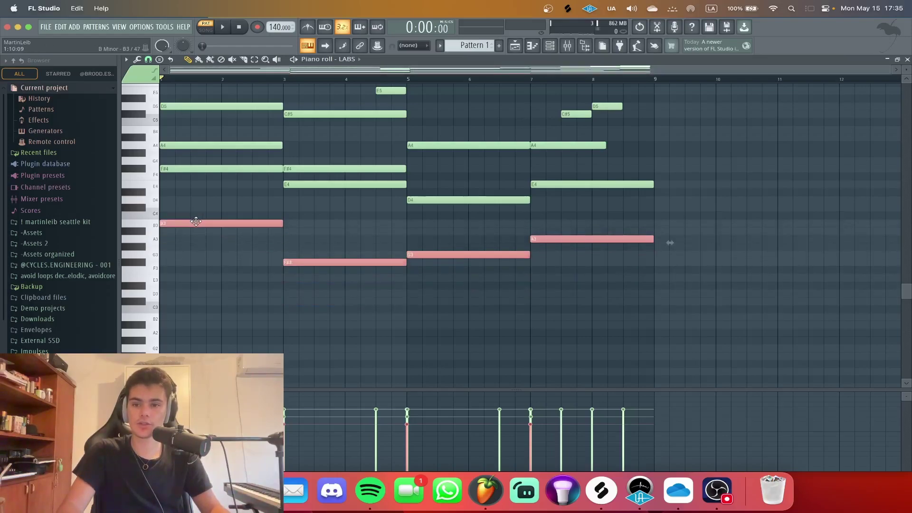
{"action": "scroll", "coordinate": [202, 243], "scroll_direction": "down", "scroll_amount": 2}
{"action": "scroll", "coordinate": [202, 242], "scroll_direction": "up", "scroll_amount": 1}
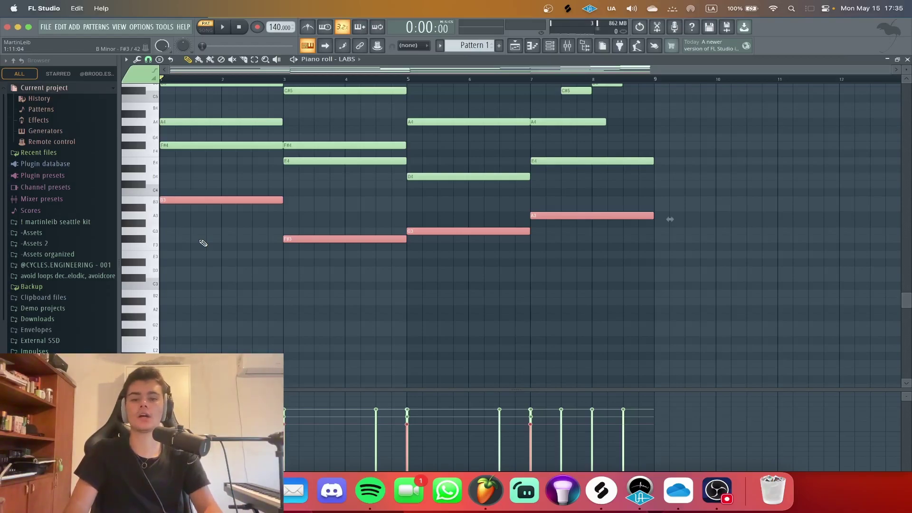
{"action": "key", "text": "ctrl+c"}
{"action": "key", "text": "ctrl+v"}
{"action": "key", "text": "ctrl+Down"}
{"action": "left_click", "coordinate": [209, 243]}
{"action": "scroll", "coordinate": [221, 256], "scroll_direction": "up", "scroll_amount": 1}
{"action": "scroll", "coordinate": [223, 256], "scroll_direction": "down", "scroll_amount": 2}
{"action": "scroll", "coordinate": [232, 238], "scroll_direction": "up", "scroll_amount": 3}
{"action": "key", "text": "e"}
{"action": "scroll", "coordinate": [214, 243], "scroll_direction": "down", "scroll_amount": 2}
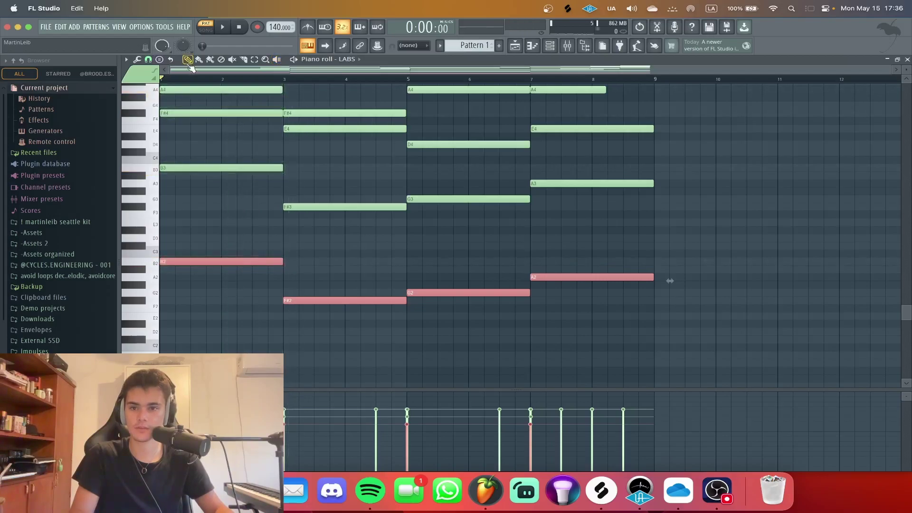
{"action": "right_click", "coordinate": [195, 235]}
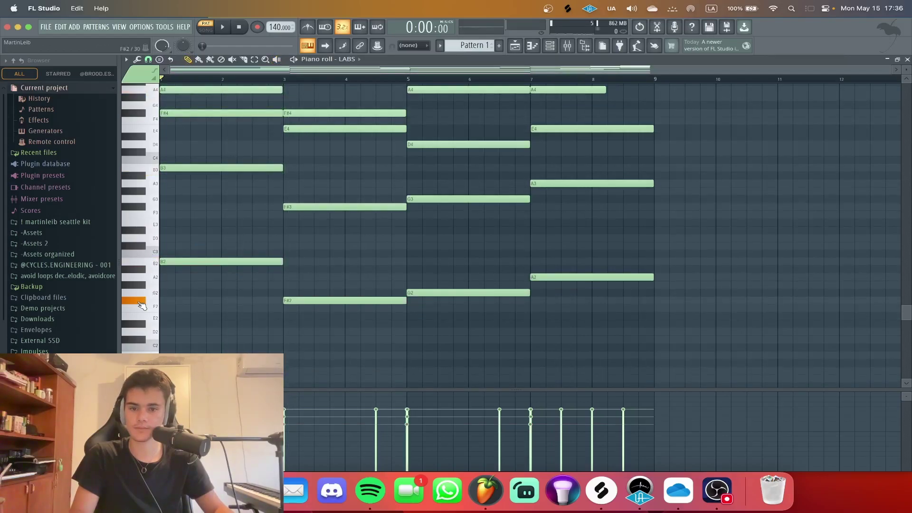
- Play the progression with the doubled bass notes, examining the full note range, and stop playback
{"action": "key", "text": "space"}
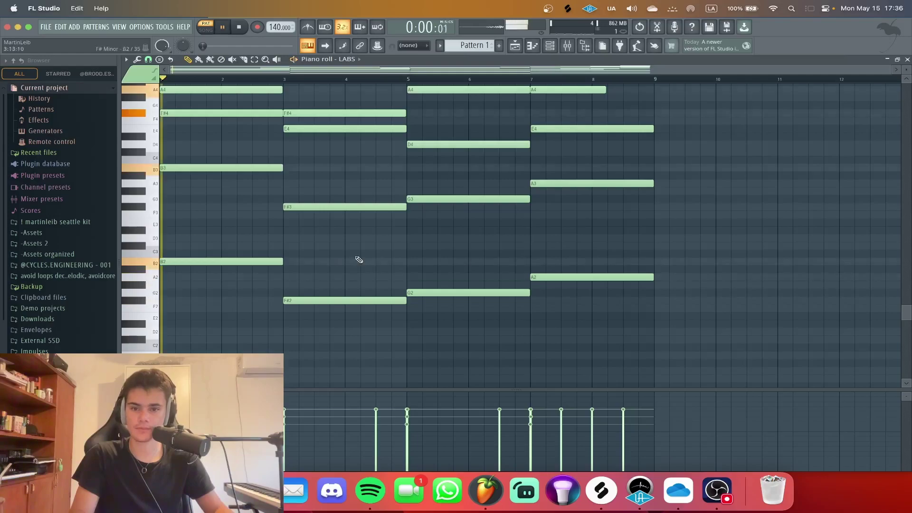
{"action": "scroll", "coordinate": [332, 260], "scroll_direction": "up", "scroll_amount": 6}
{"action": "scroll", "coordinate": [434, 142], "scroll_direction": "down", "scroll_amount": 4}
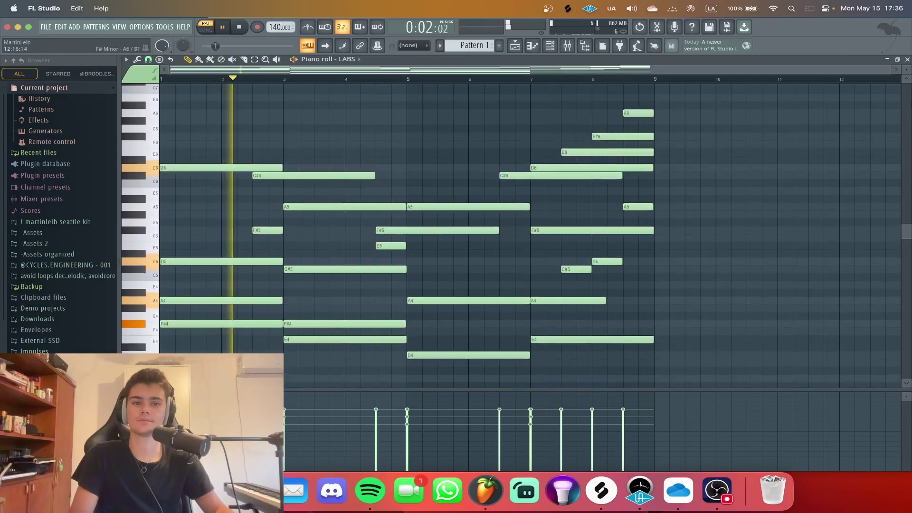
{"action": "scroll", "coordinate": [758, 153], "scroll_direction": "up", "scroll_amount": 5}
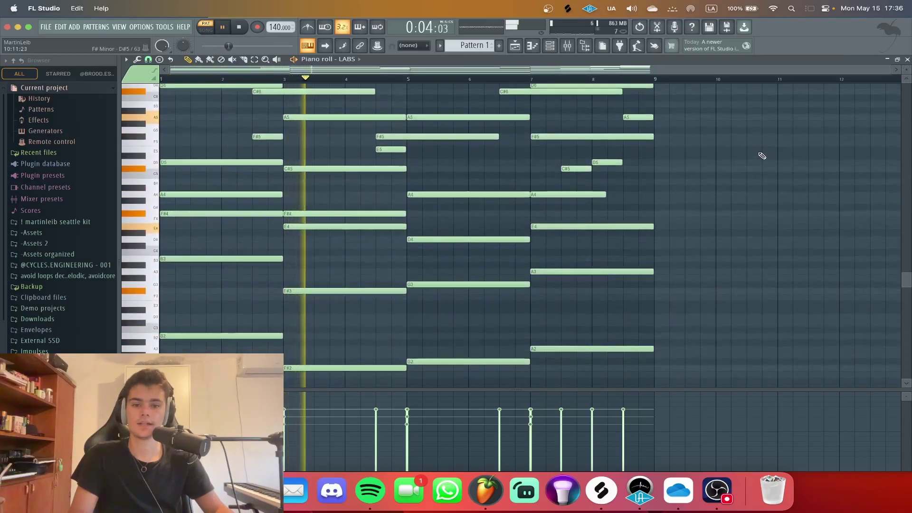
{"action": "scroll", "coordinate": [762, 157], "scroll_direction": "down", "scroll_amount": 10}
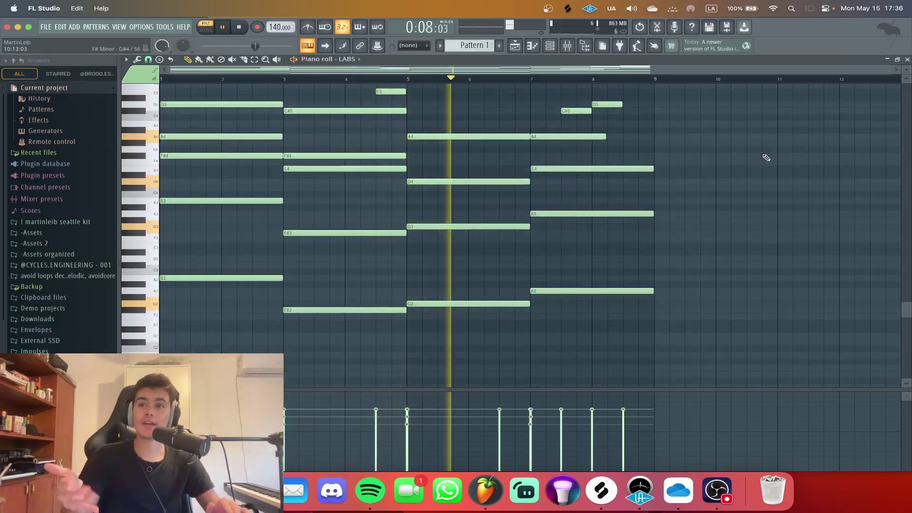
{"action": "key", "text": "space"}
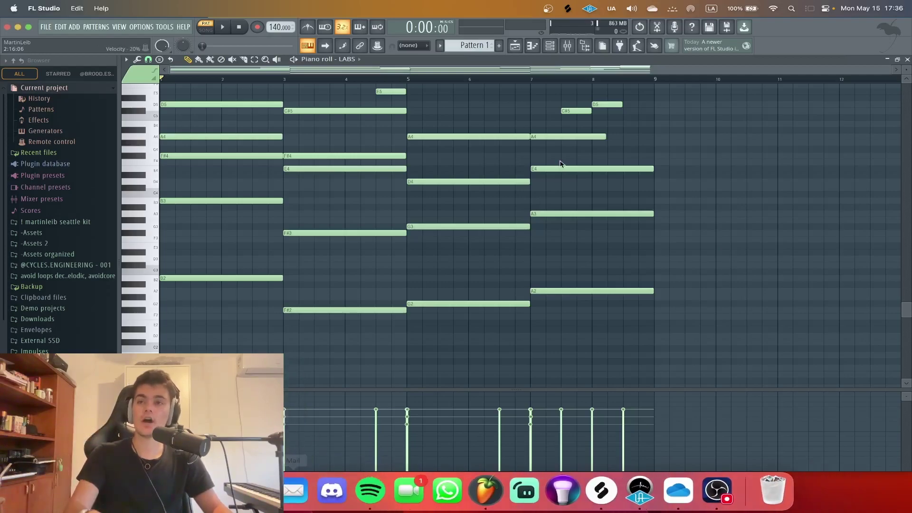
- Switch to Safari and open pluginboutique.com
{"action": "key", "text": "super+Tab"}
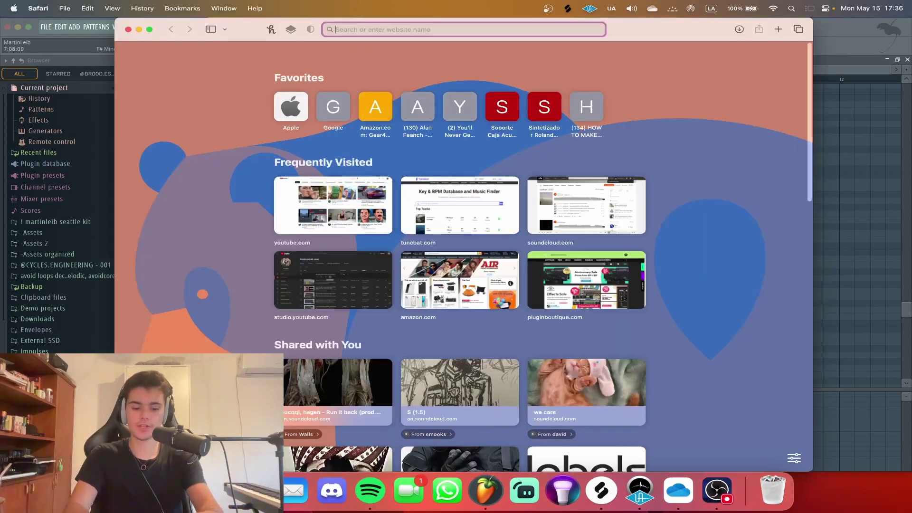
{"action": "type", "text": "pluginboutique.com"}
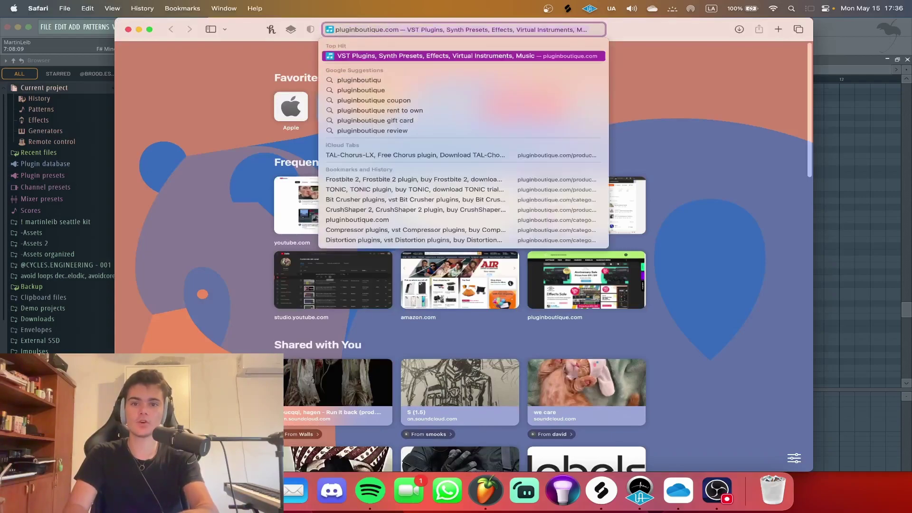
{"action": "key", "text": "Return"}
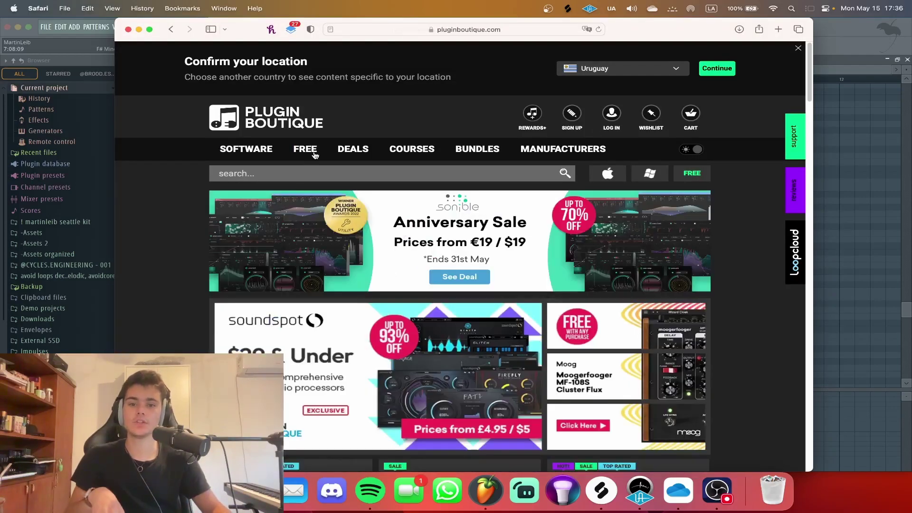
- Open the site's free instruments listing and browse down to the Inst Bundle and Kontakt Instrument sections
{"action": "mouse_move", "coordinate": [314, 155]}
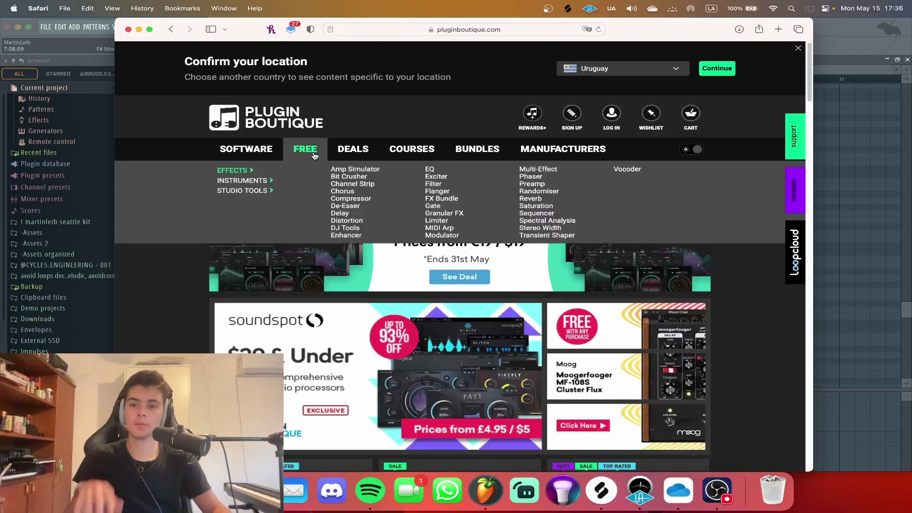
{"action": "left_click", "coordinate": [263, 186]}
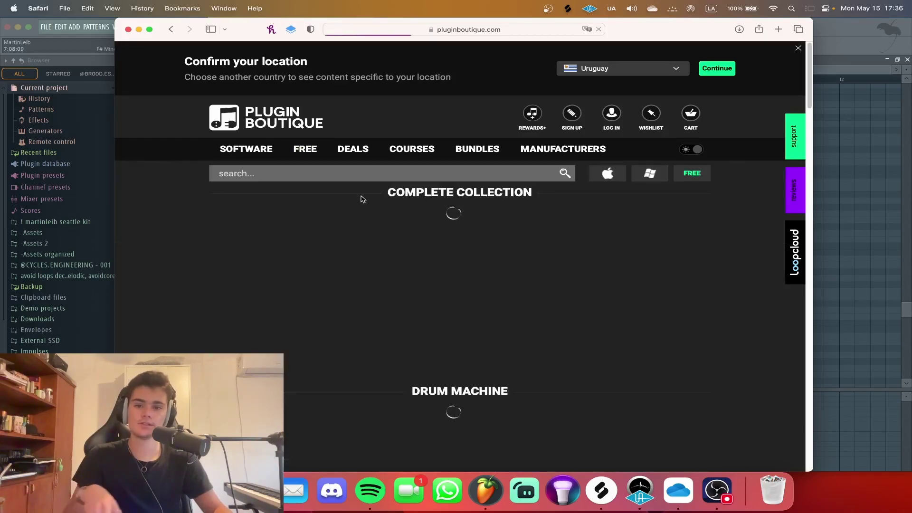
{"action": "scroll", "coordinate": [356, 205], "scroll_direction": "down", "scroll_amount": 5}
{"action": "scroll", "coordinate": [360, 205], "scroll_direction": "down", "scroll_amount": 20}
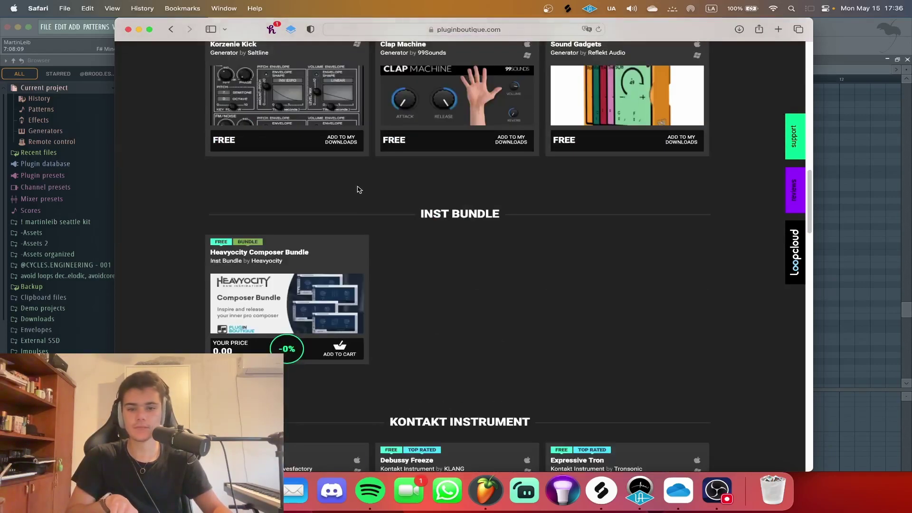
- Browse the remaining free instruments through the Sampler and Synth sections, and open spitfireaudio.com
{"action": "scroll", "coordinate": [362, 191], "scroll_direction": "down", "scroll_amount": 6}
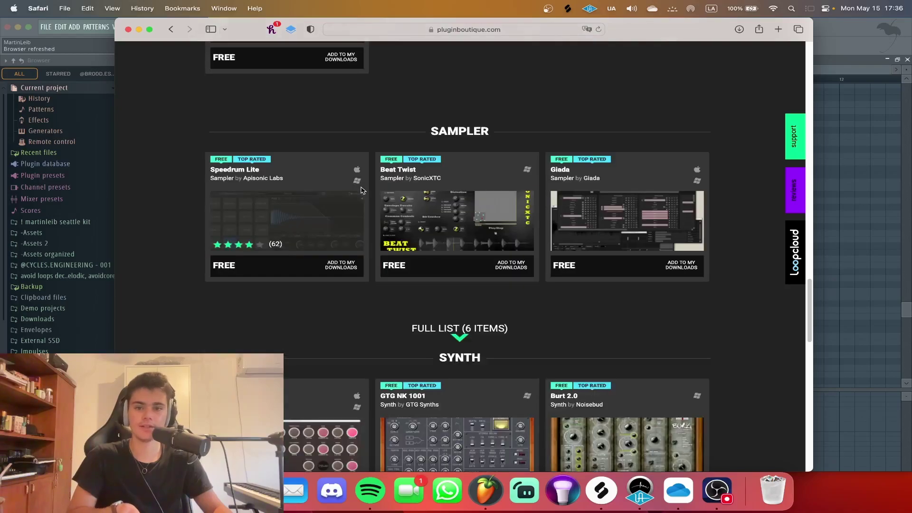
{"action": "scroll", "coordinate": [361, 190], "scroll_direction": "down", "scroll_amount": 5}
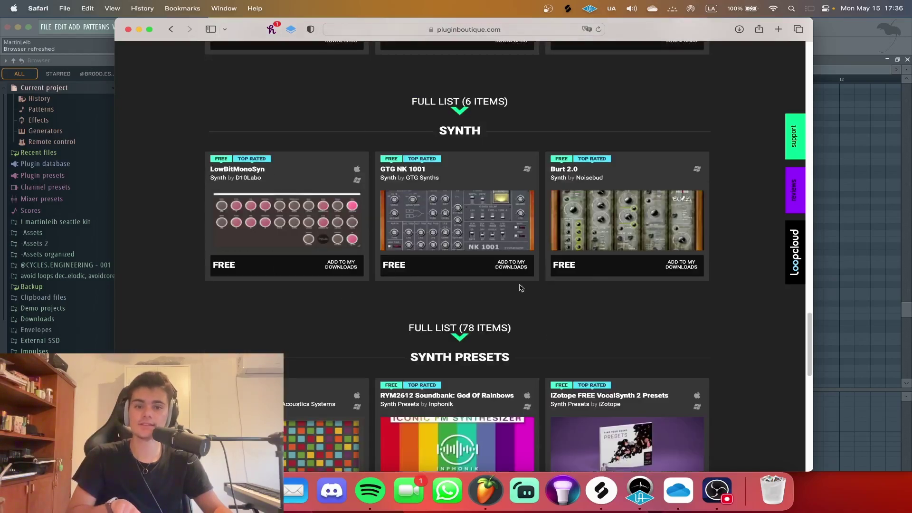
{"action": "left_click", "coordinate": [474, 29]}
{"action": "type", "text": "sp"}
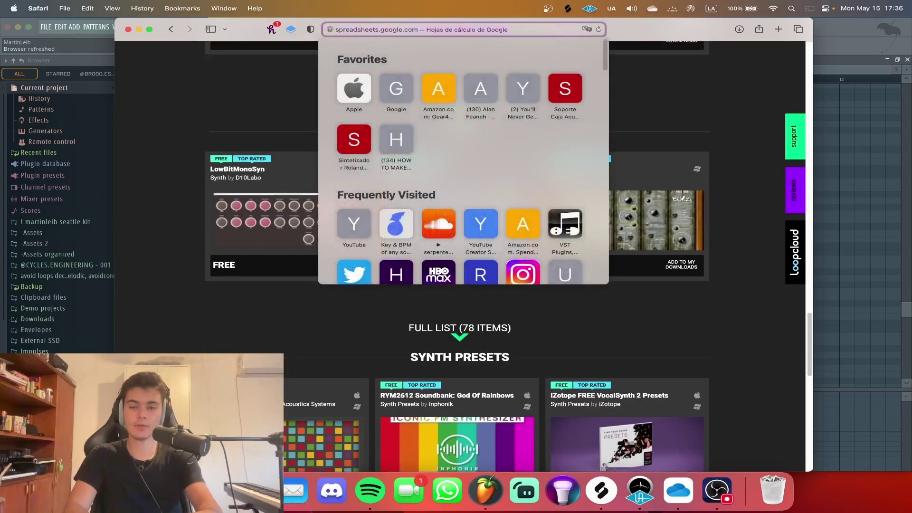
{"action": "type", "text": "itfireaudio"}
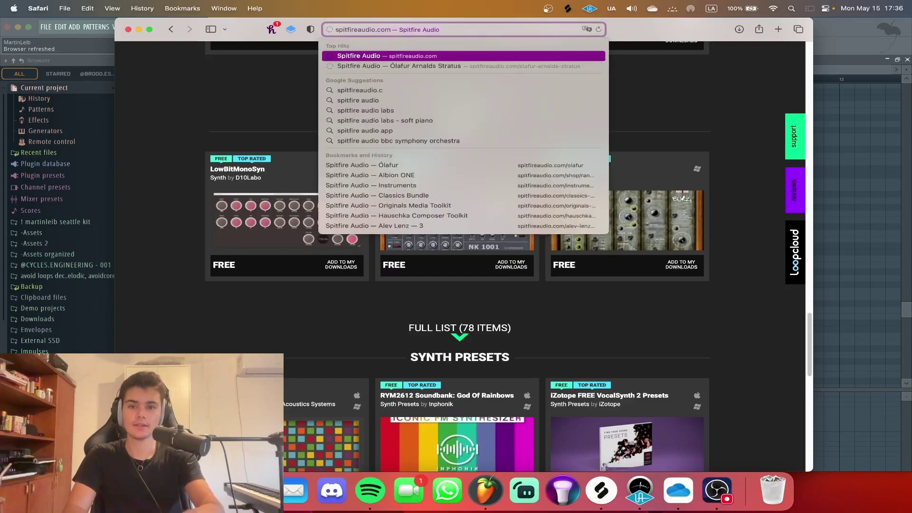
{"action": "key", "text": "Return"}
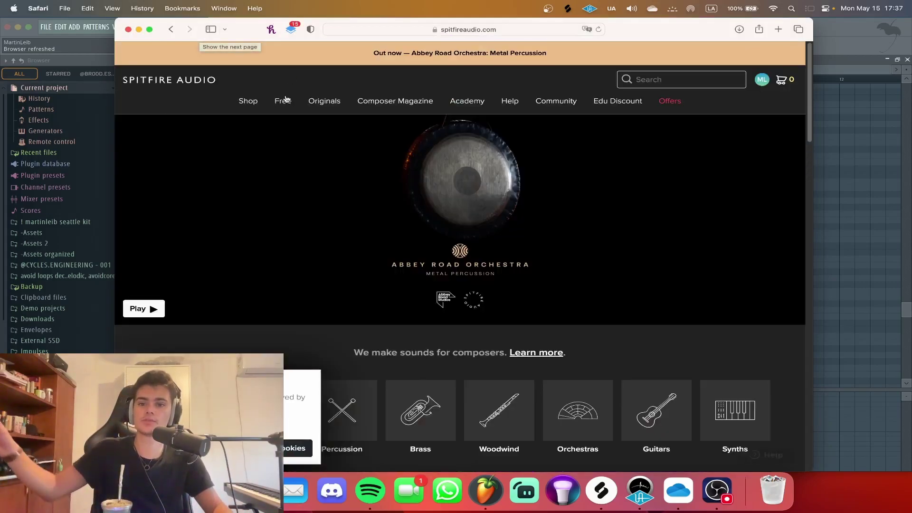
- Open Spitfire Audio's free LABS page and browse its instrument categories and catalogue
{"action": "mouse_move", "coordinate": [284, 103]}
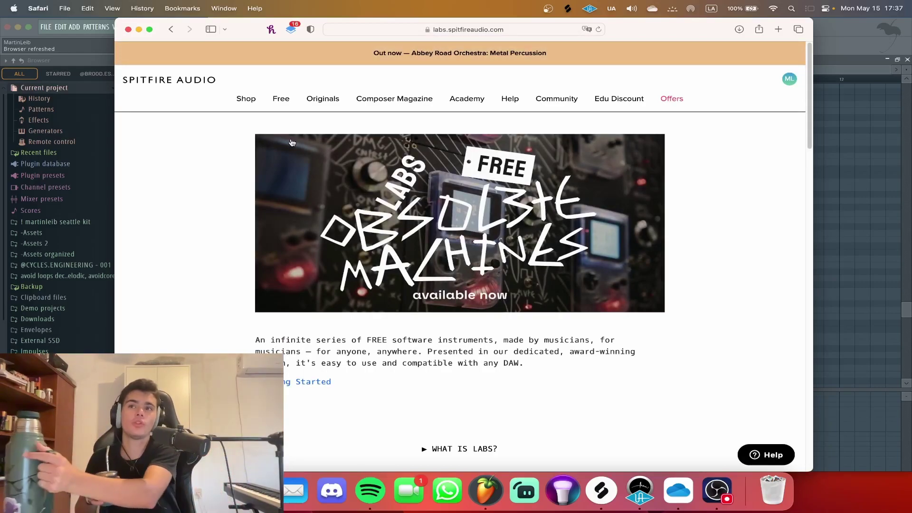
{"action": "scroll", "coordinate": [658, 341], "scroll_direction": "down", "scroll_amount": 6}
{"action": "scroll", "coordinate": [659, 341], "scroll_direction": "down", "scroll_amount": 5}
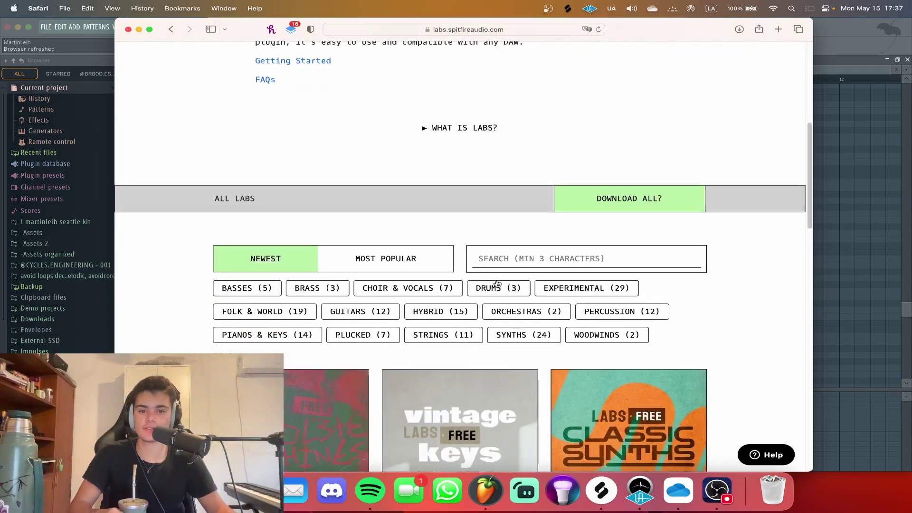
{"action": "scroll", "coordinate": [454, 237], "scroll_direction": "down", "scroll_amount": 5}
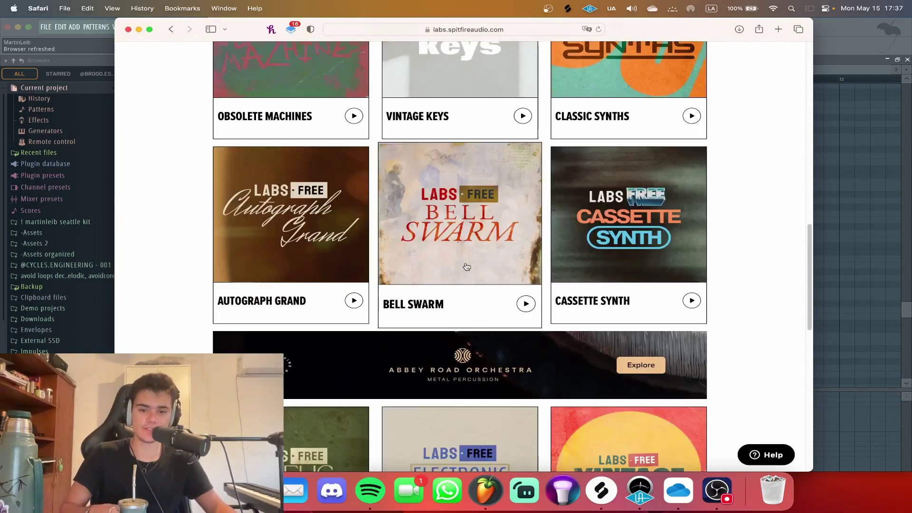
{"action": "scroll", "coordinate": [467, 266], "scroll_direction": "down", "scroll_amount": 3}
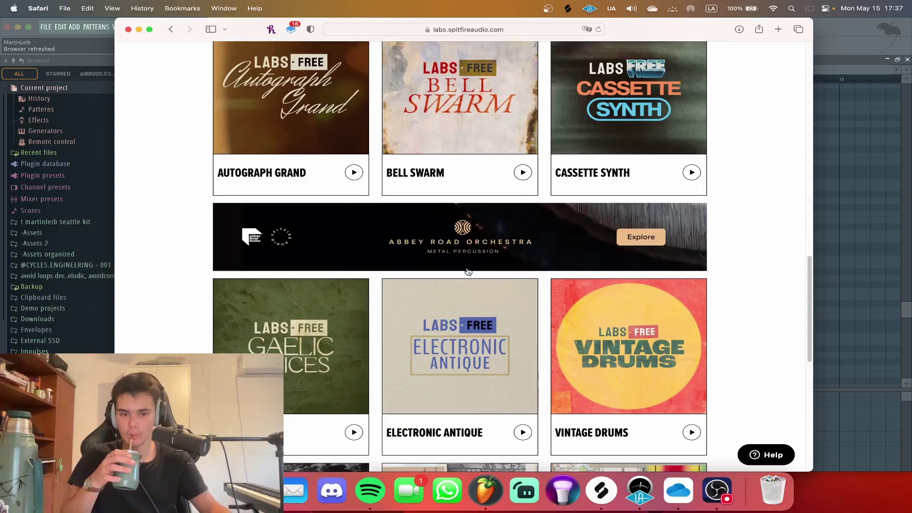
{"action": "scroll", "coordinate": [468, 272], "scroll_direction": "up", "scroll_amount": 20}
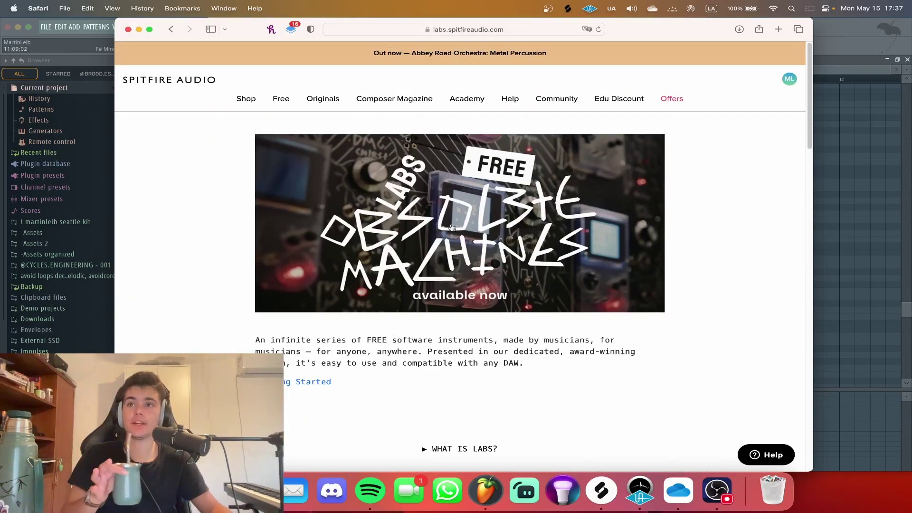
{"action": "scroll", "coordinate": [682, 320], "scroll_direction": "down", "scroll_amount": 6}
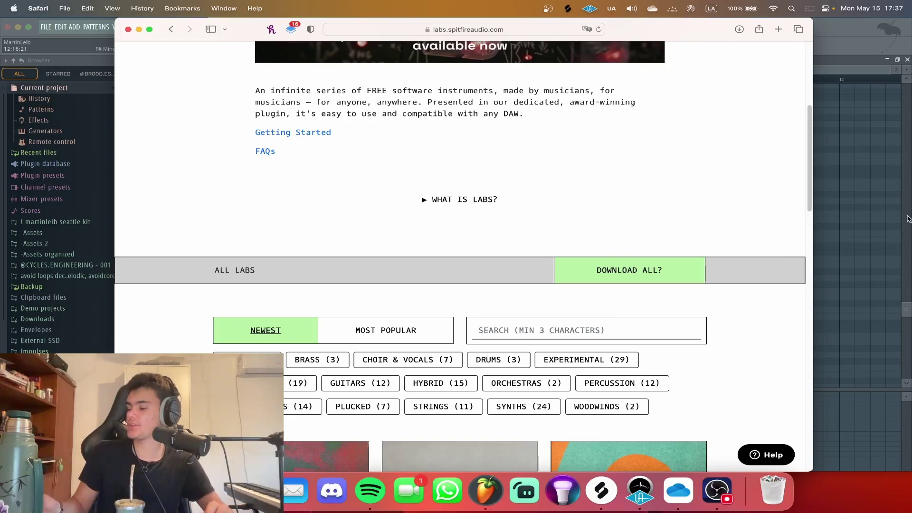
{"action": "scroll", "coordinate": [726, 247], "scroll_direction": "up", "scroll_amount": 6}
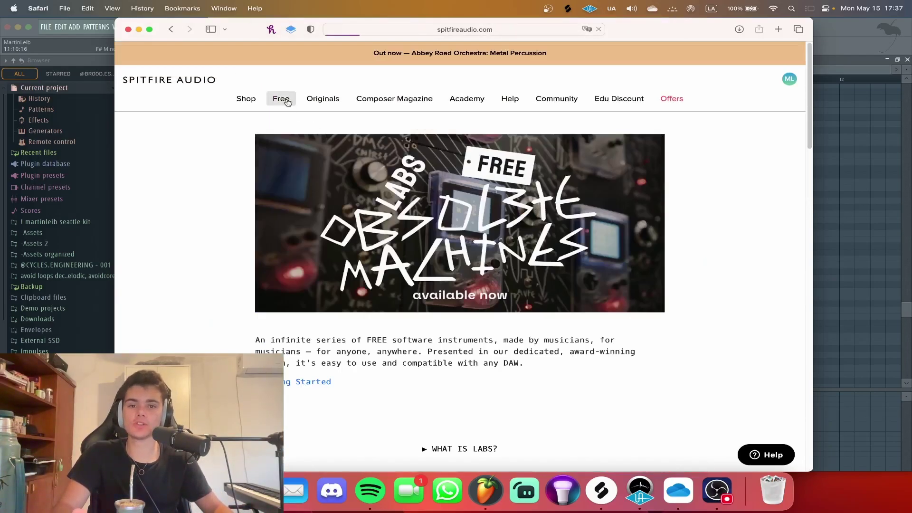
- Open the BBC Symphony Orchestra Discover page from Spitfire Audio's free products and read its overview
{"action": "scroll", "coordinate": [312, 183], "scroll_direction": "down", "scroll_amount": 10}
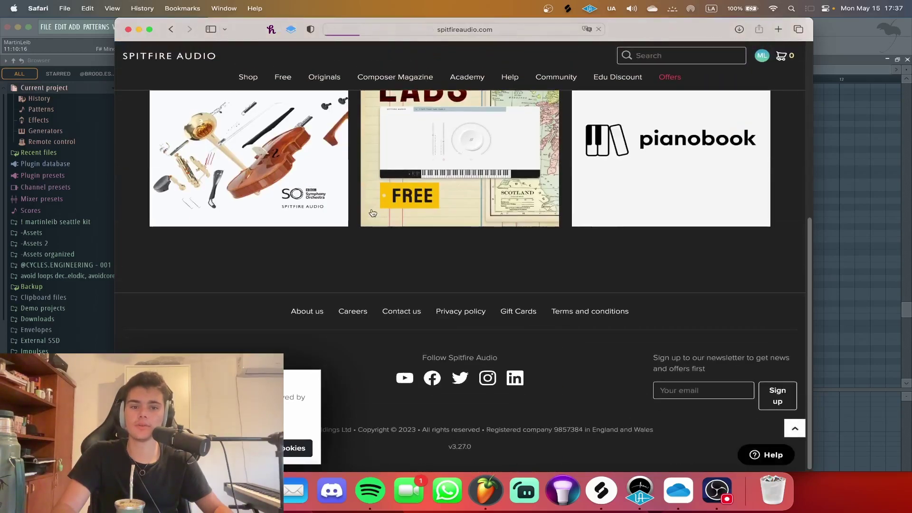
{"action": "left_click", "coordinate": [349, 213]}
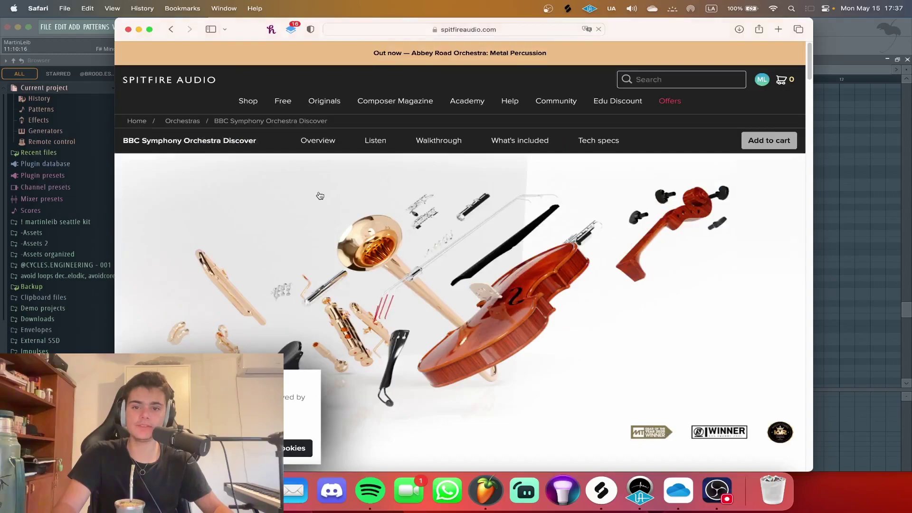
{"action": "scroll", "coordinate": [350, 213], "scroll_direction": "down", "scroll_amount": 3}
{"action": "scroll", "coordinate": [349, 212], "scroll_direction": "down", "scroll_amount": 3}
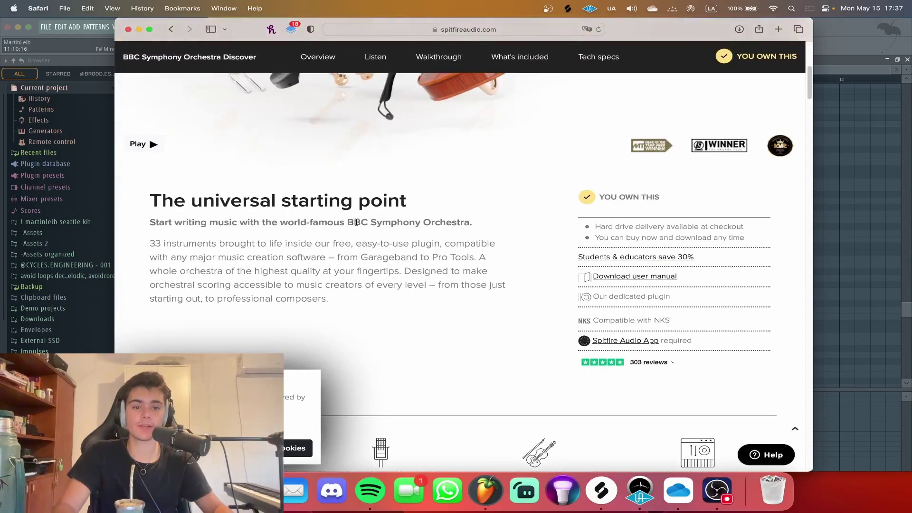
{"action": "left_click_drag", "start_coordinate": [352, 222], "coordinate": [428, 223]}
{"action": "left_click", "coordinate": [427, 223]}
- Switch to FL Studio and add a second LABS instrument to the channel rack
{"action": "key", "text": "super+Tab"}
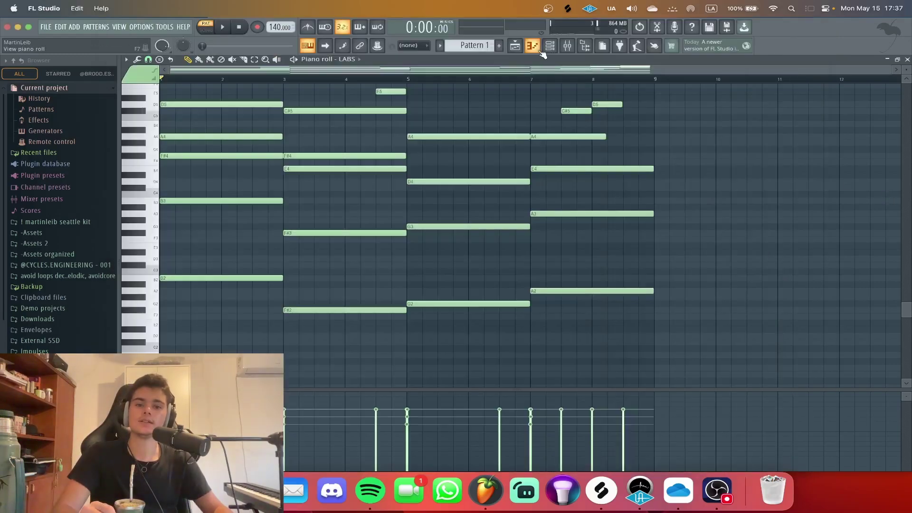
{"action": "left_click", "coordinate": [532, 46]}
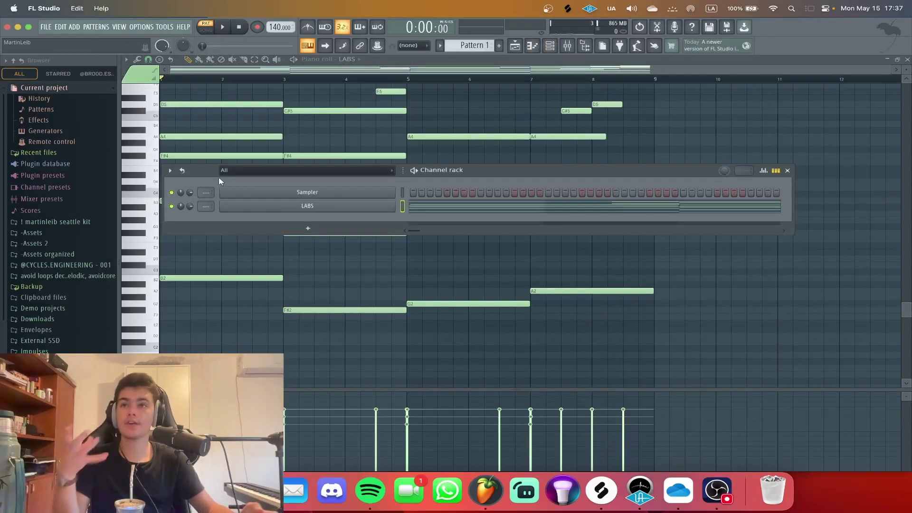
{"action": "left_click", "coordinate": [308, 228]}
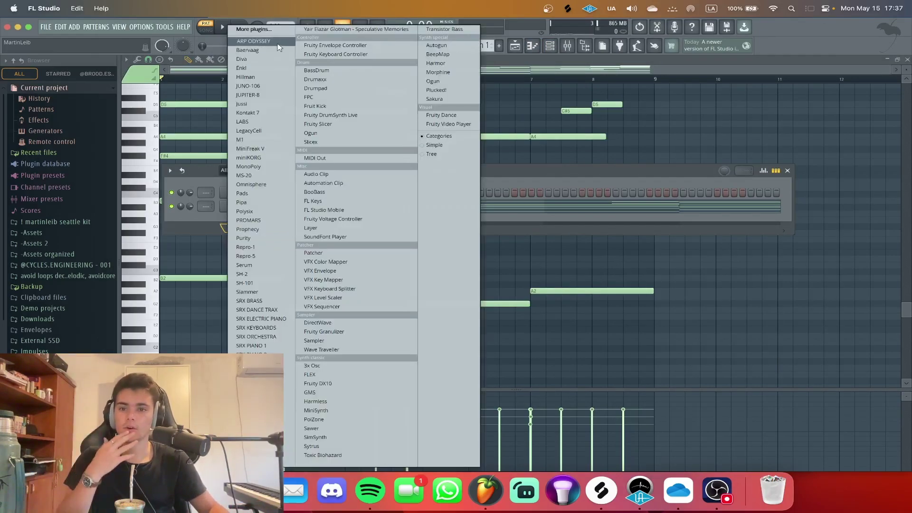
{"action": "left_click", "coordinate": [251, 122]}
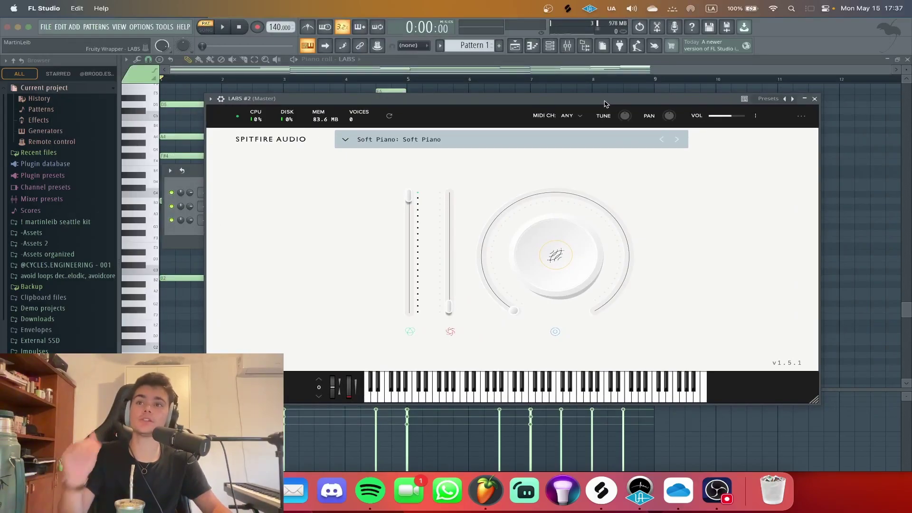
- Open the second LABS instance's preset browser and look through the Experimental presets
{"action": "left_click", "coordinate": [345, 139]}
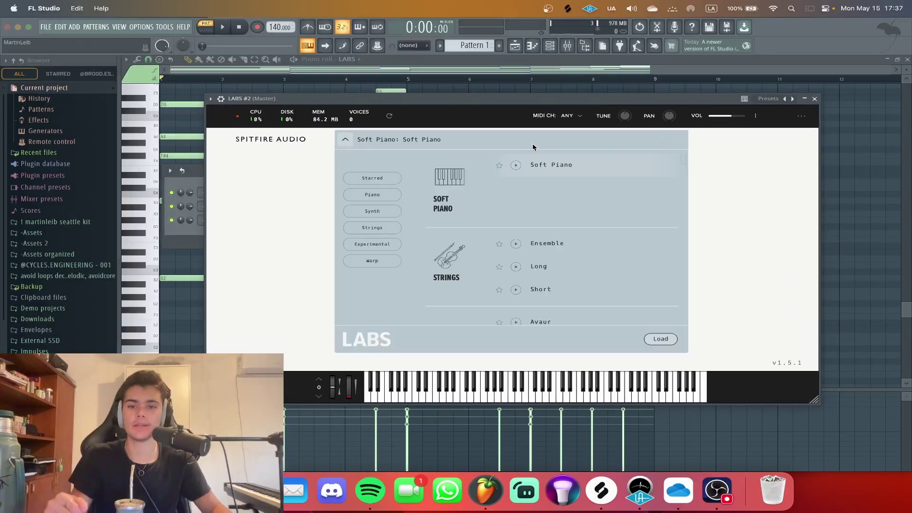
{"action": "left_click", "coordinate": [390, 244]}
{"action": "scroll", "coordinate": [628, 210], "scroll_direction": "down", "scroll_amount": 10}
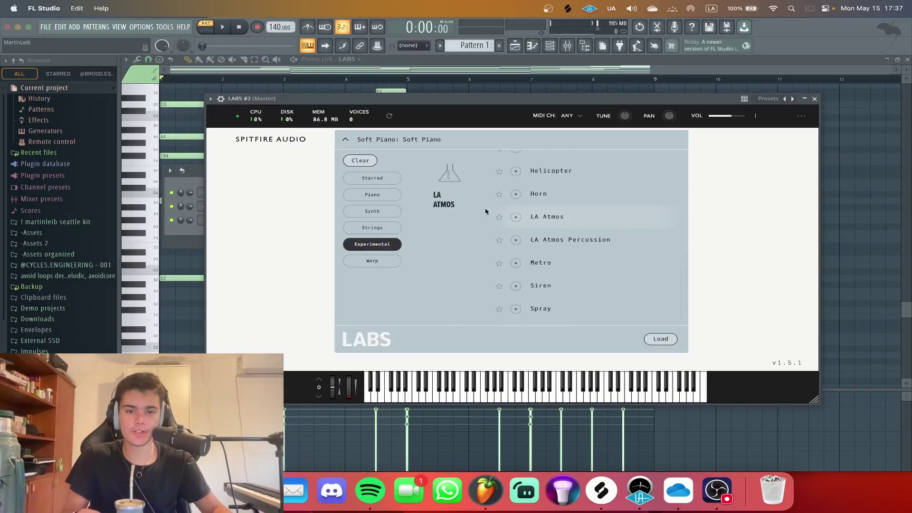
- From the Synth presets, load and audition Pedal Pads Sustain Guitar, change to Sustain Piano, and close the plugin window
{"action": "left_click", "coordinate": [372, 211]}
{"action": "scroll", "coordinate": [622, 243], "scroll_direction": "down", "scroll_amount": 5}
{"action": "scroll", "coordinate": [621, 238], "scroll_direction": "down", "scroll_amount": 10}
{"action": "scroll", "coordinate": [624, 226], "scroll_direction": "down", "scroll_amount": 1}
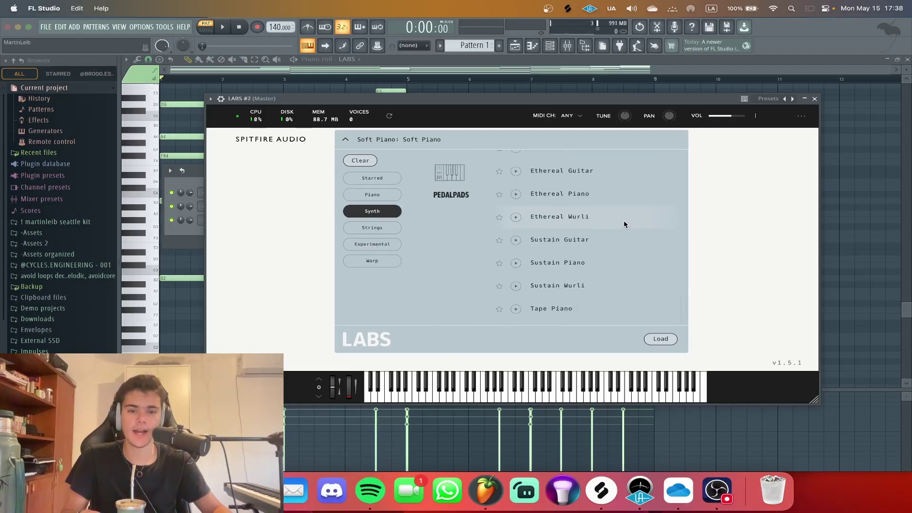
{"action": "left_click", "coordinate": [583, 243]}
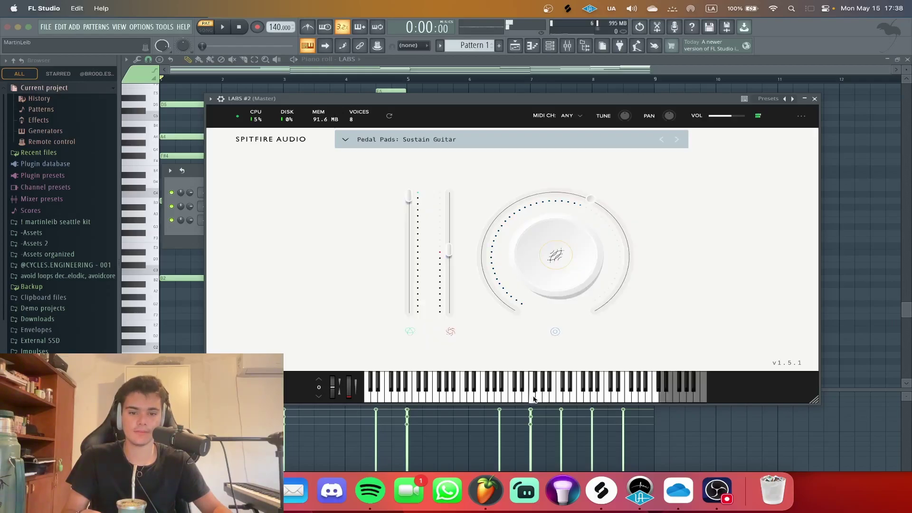
{"action": "left_click", "coordinate": [679, 139]}
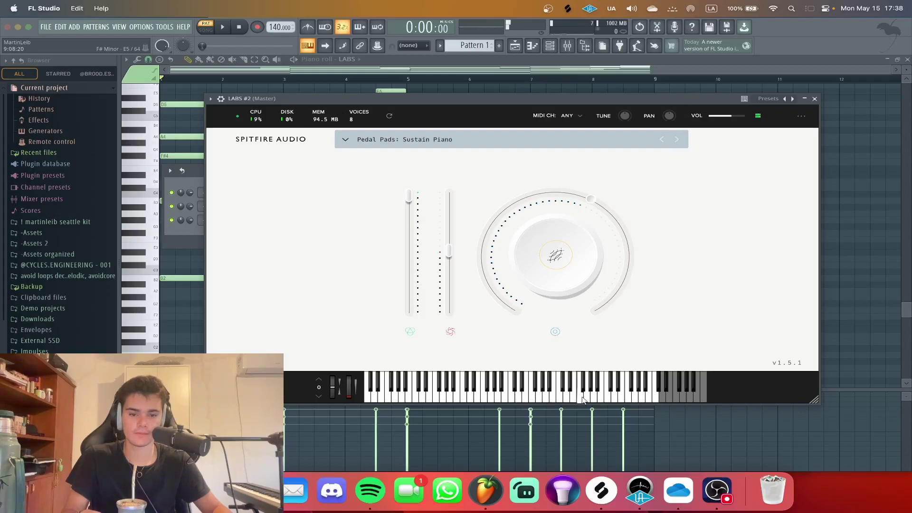
{"action": "left_click", "coordinate": [814, 99]}
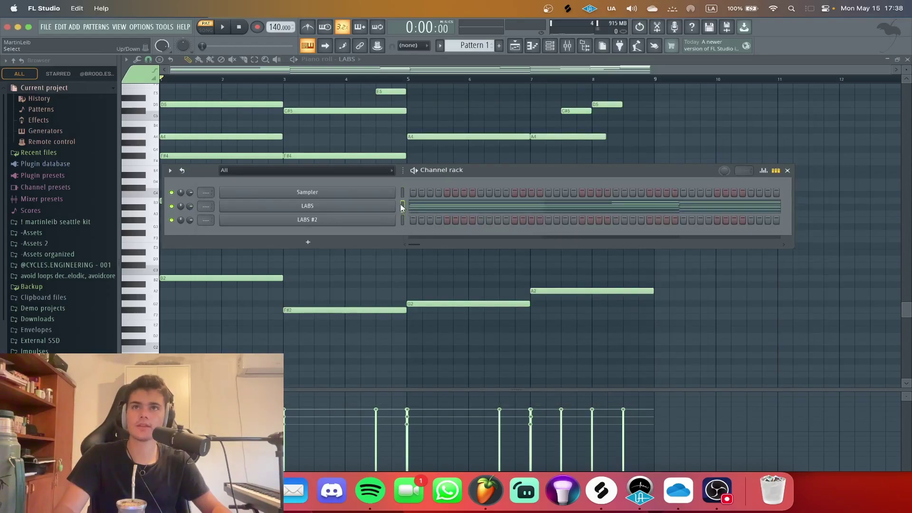
- Copy the LABS chord notes to the LABS #2 channel and play that channel soloed
{"action": "left_click", "coordinate": [403, 222]}
{"action": "key", "text": "space"}
{"action": "right_click", "coordinate": [172, 220]}
{"action": "key", "text": "Escape"}
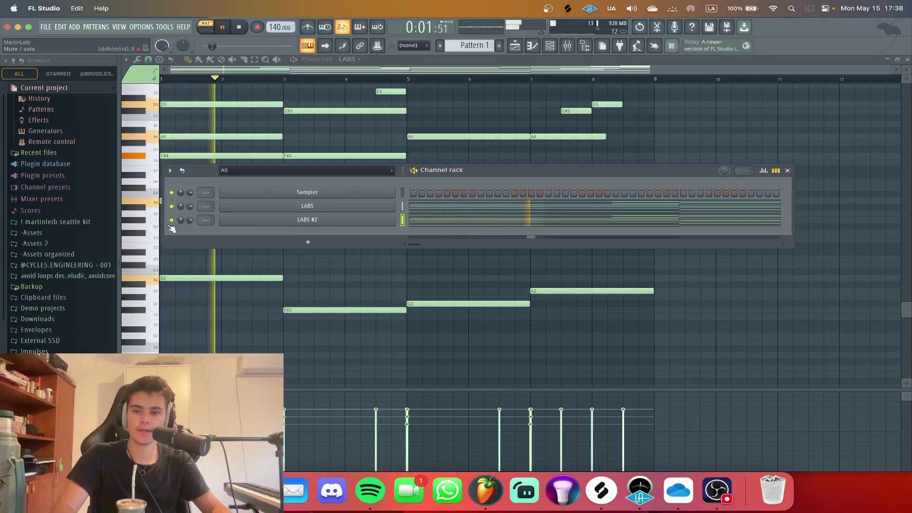
{"action": "right_click", "coordinate": [172, 222]}
{"action": "left_click", "coordinate": [183, 229]}
{"action": "key", "text": "space"}
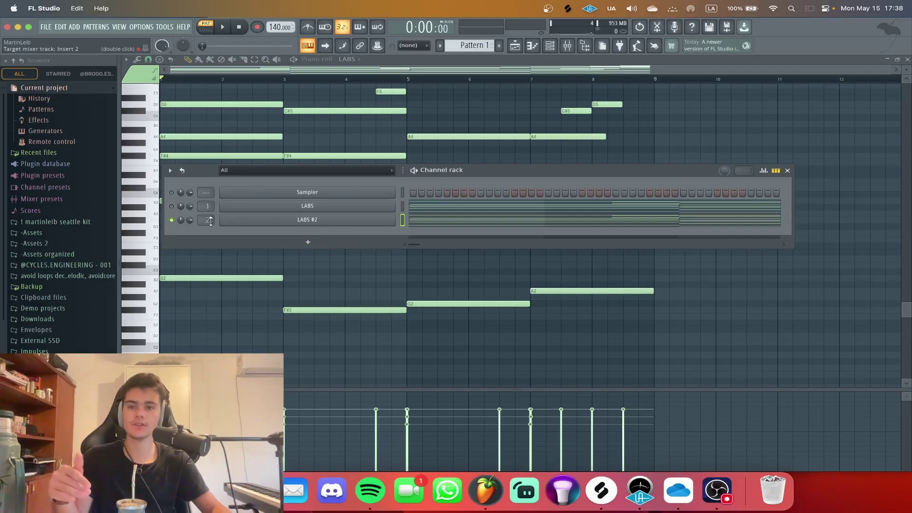
- Route LABS and LABS #2 to mixer tracks 1 and 2, unmute LABS, and play with Insert 1 soloed
{"action": "left_click", "coordinate": [208, 220]}
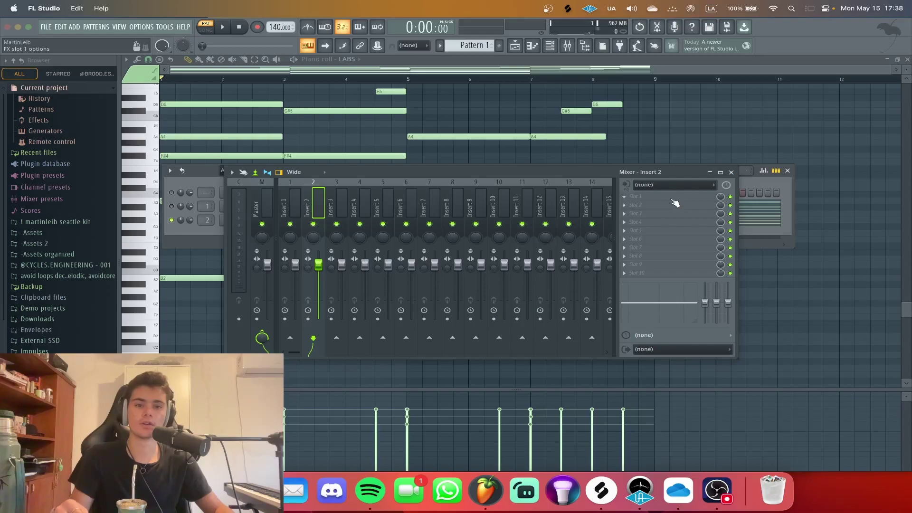
{"action": "left_click", "coordinate": [291, 224]}
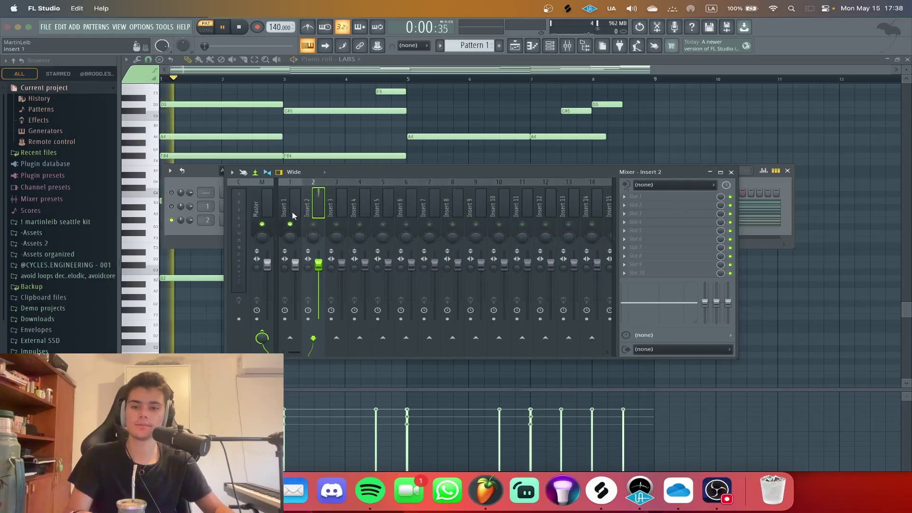
{"action": "left_click", "coordinate": [171, 206]}
{"action": "key", "text": "space"}
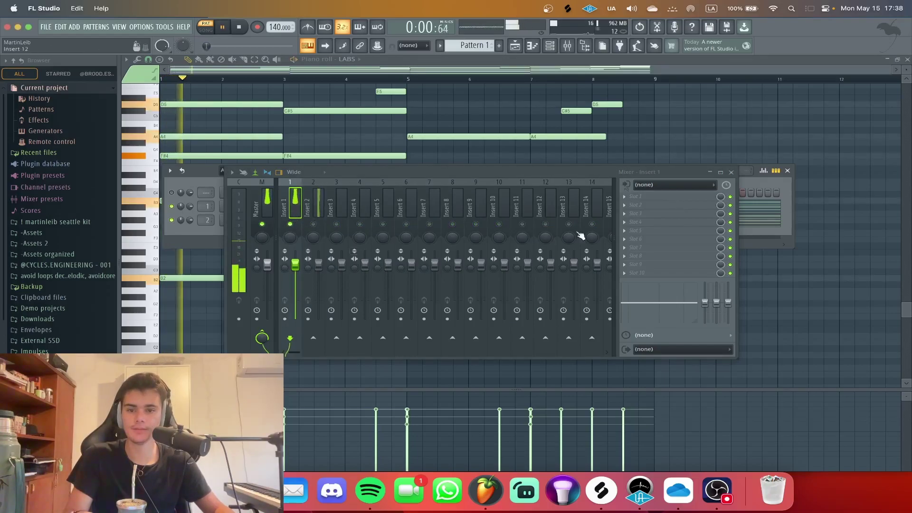
{"action": "key", "text": "space"}
- Add Fruity Convolver to mixer Insert 1, load its Blur White preset, and bring back the channel rack
{"action": "left_click", "coordinate": [671, 196]}
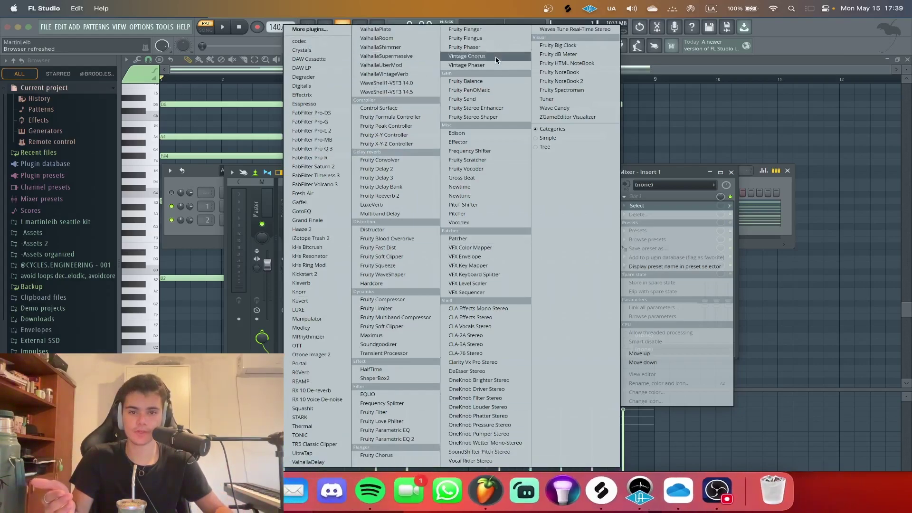
{"action": "left_click", "coordinate": [401, 161]}
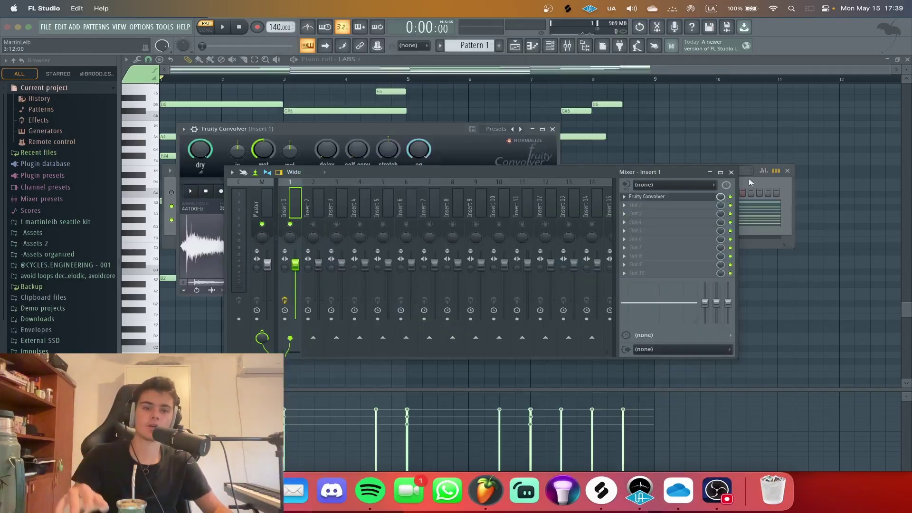
{"action": "left_click", "coordinate": [731, 172]}
{"action": "left_click", "coordinate": [345, 191]}
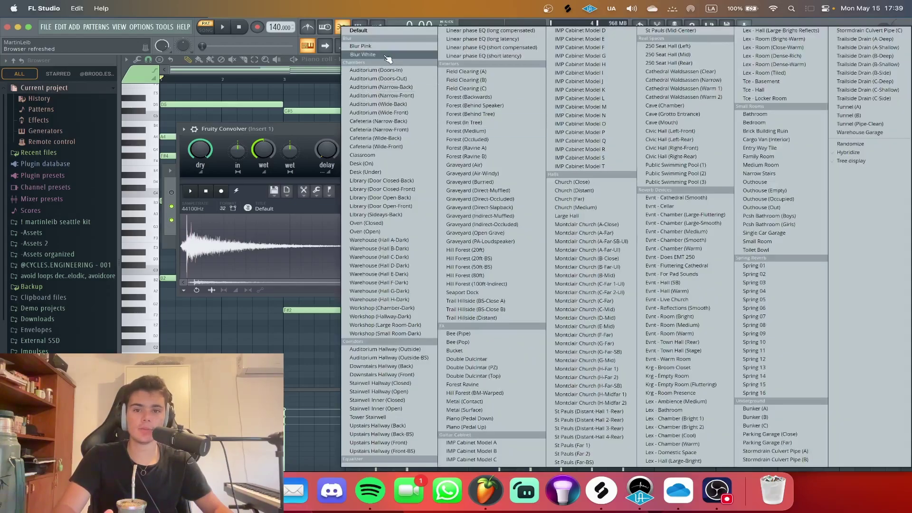
{"action": "left_click", "coordinate": [362, 55]}
{"action": "left_click_drag", "start_coordinate": [317, 133], "coordinate": [483, 165]}
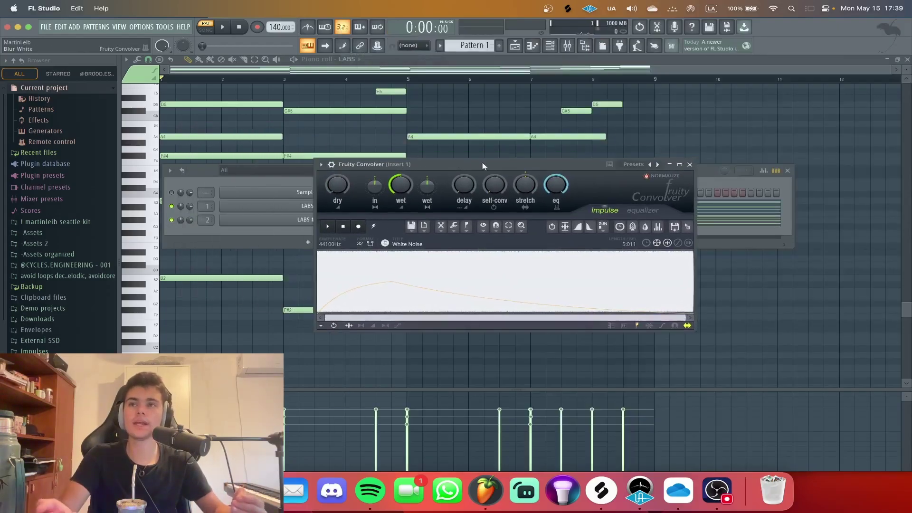
{"action": "key", "text": "F9"}
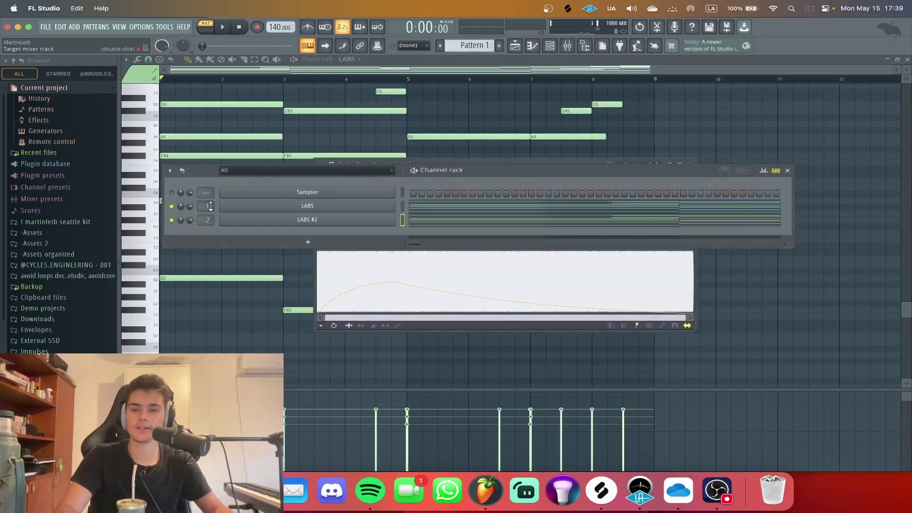
- Arrange the Fruity Convolver and mixer windows clear of each other, and fine-tune the Convolver's dry level while the pattern plays
{"action": "key", "text": "space"}
{"action": "left_click_drag", "start_coordinate": [387, 174], "coordinate": [387, 244]}
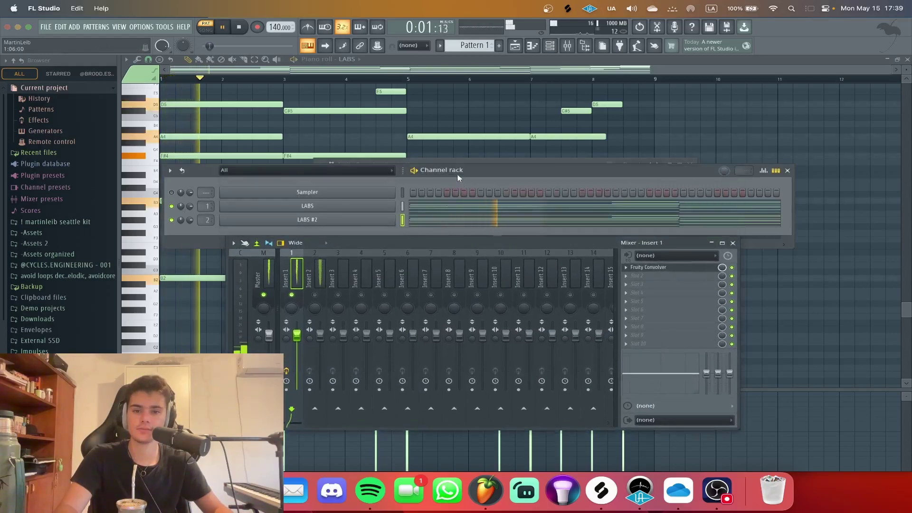
{"action": "left_click_drag", "start_coordinate": [454, 159], "coordinate": [564, 58]}
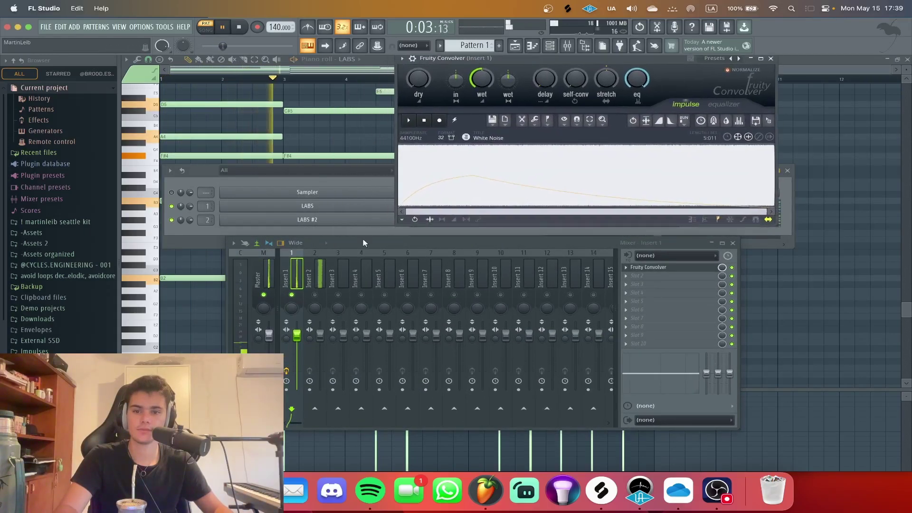
{"action": "left_click_drag", "start_coordinate": [363, 243], "coordinate": [371, 262]}
{"action": "key", "text": "space"}
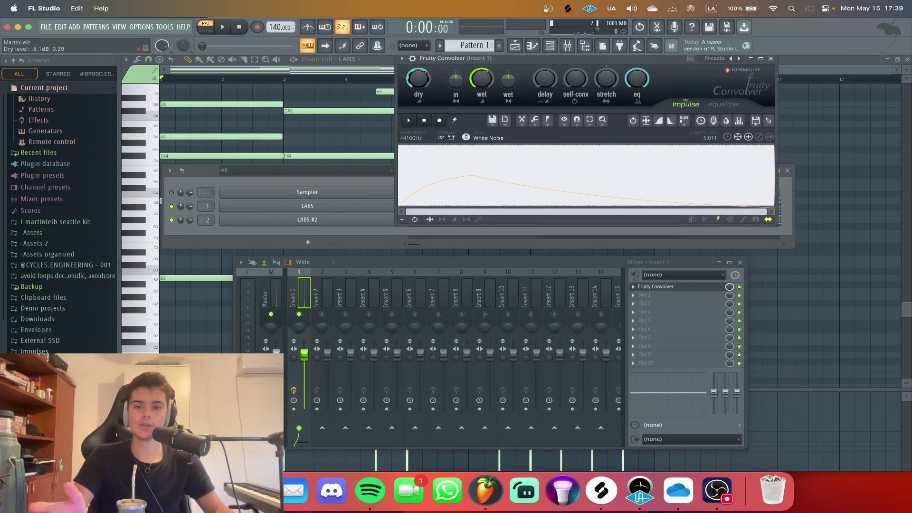
{"action": "left_click_drag", "start_coordinate": [475, 60], "coordinate": [429, 103]}
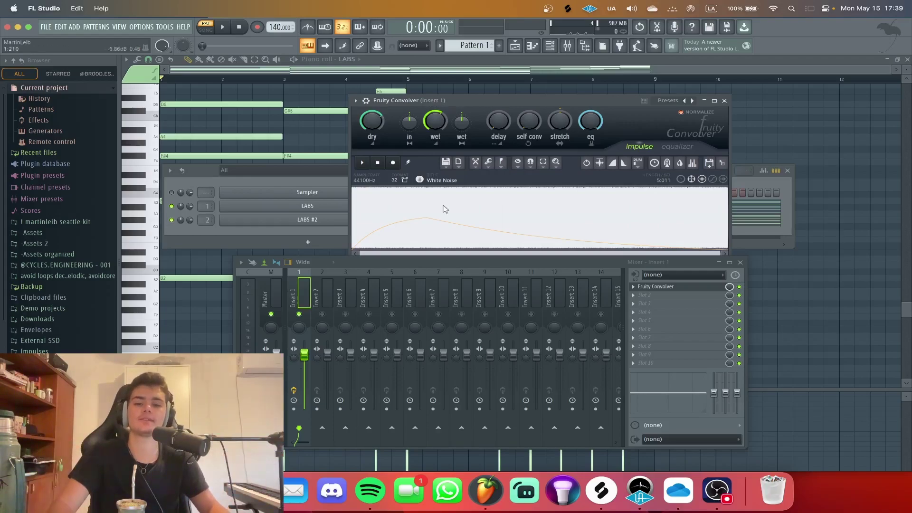
{"action": "key", "text": "space"}
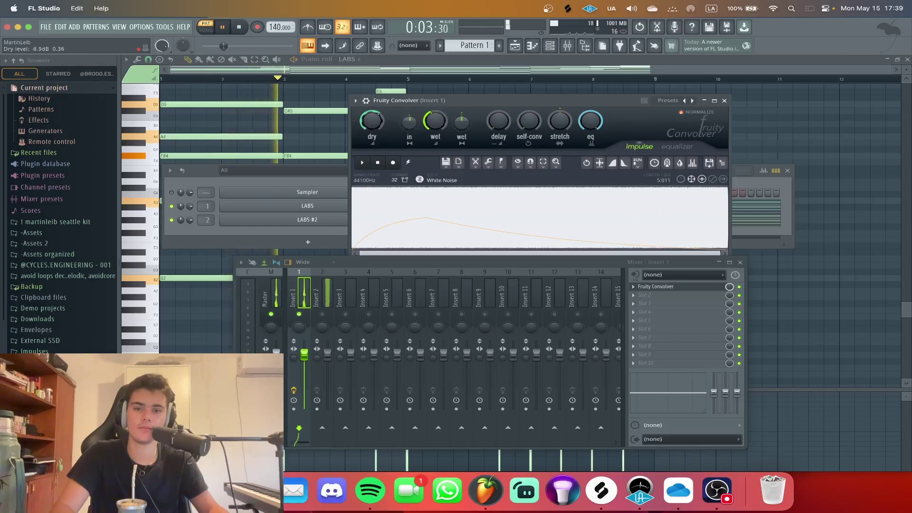
{"action": "left_click_drag", "start_coordinate": [380, 121], "coordinate": [380, 119]}
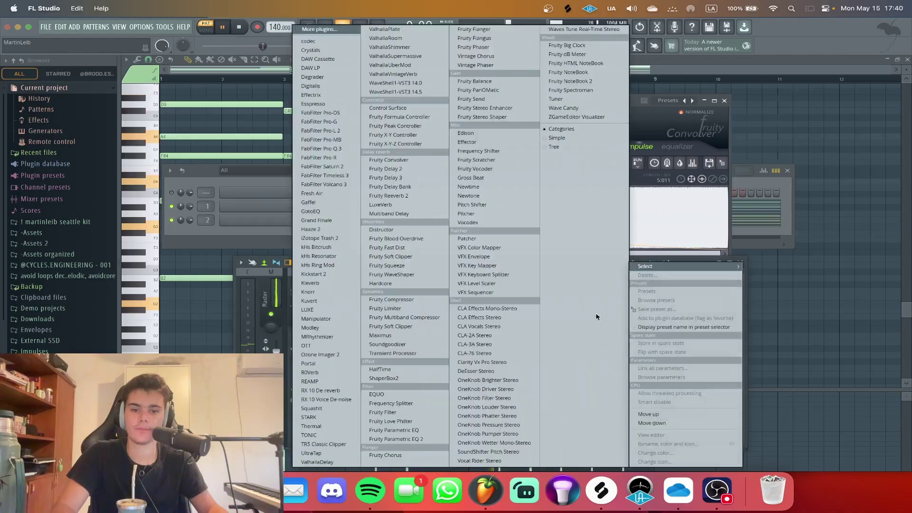
- Add Fruity Parametric EQ 2 to slot 2 of Insert 1, close the mixer, and play the pattern to view its spectrum
{"action": "left_click", "coordinate": [656, 295]}
{"action": "left_click", "coordinate": [418, 439]}
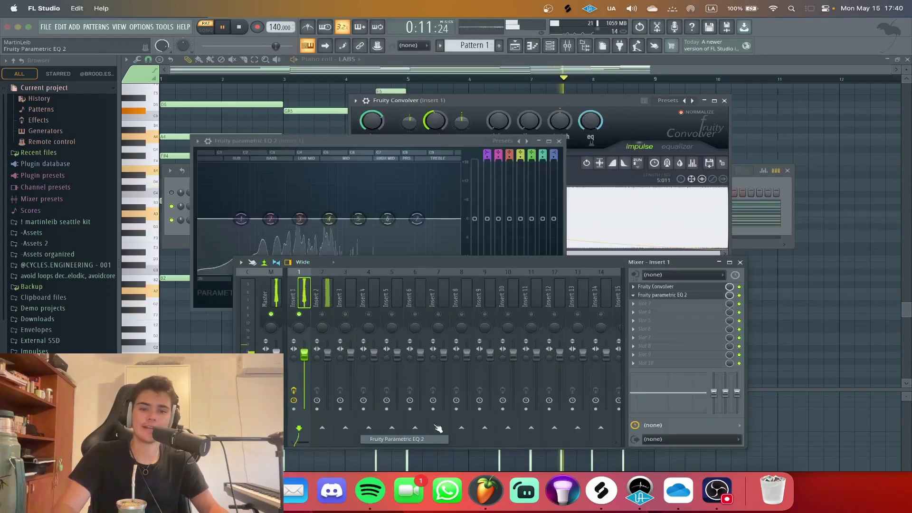
{"action": "left_click", "coordinate": [740, 263]}
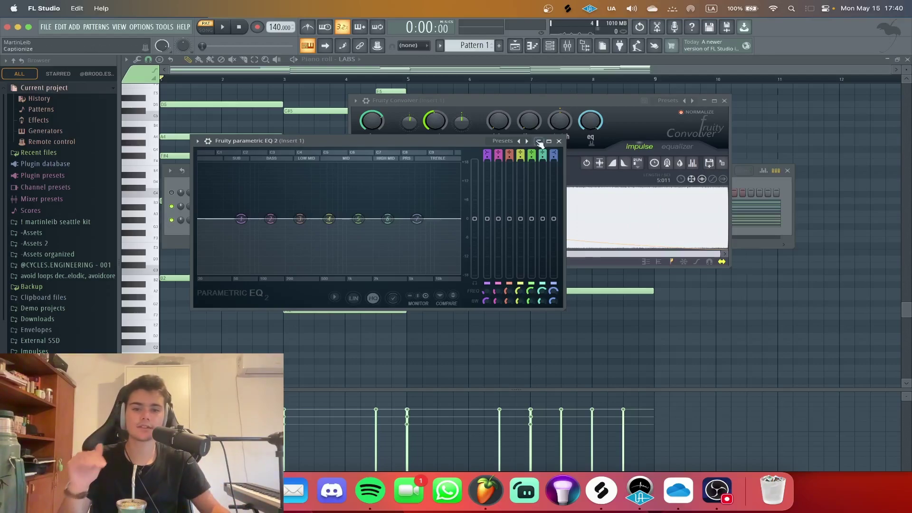
{"action": "left_click_drag", "start_coordinate": [413, 141], "coordinate": [493, 139]}
{"action": "key", "text": "space"}
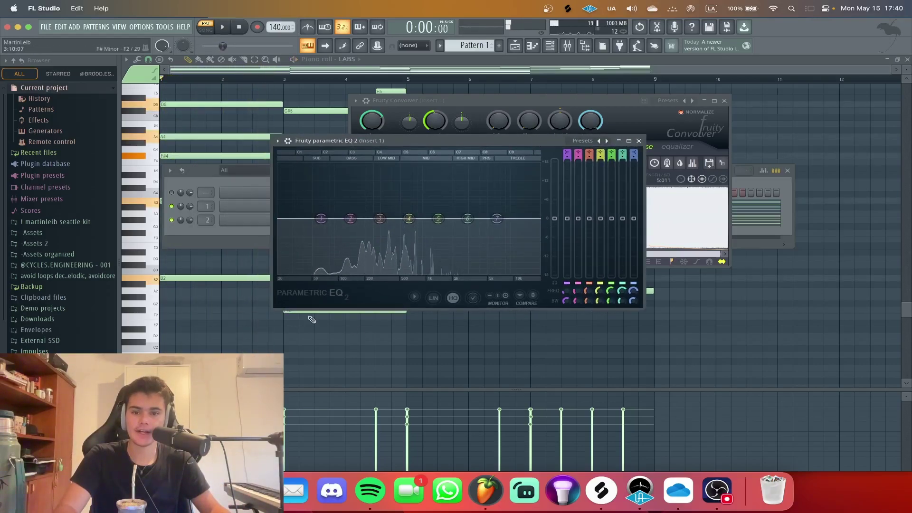
{"action": "key", "text": "space"}
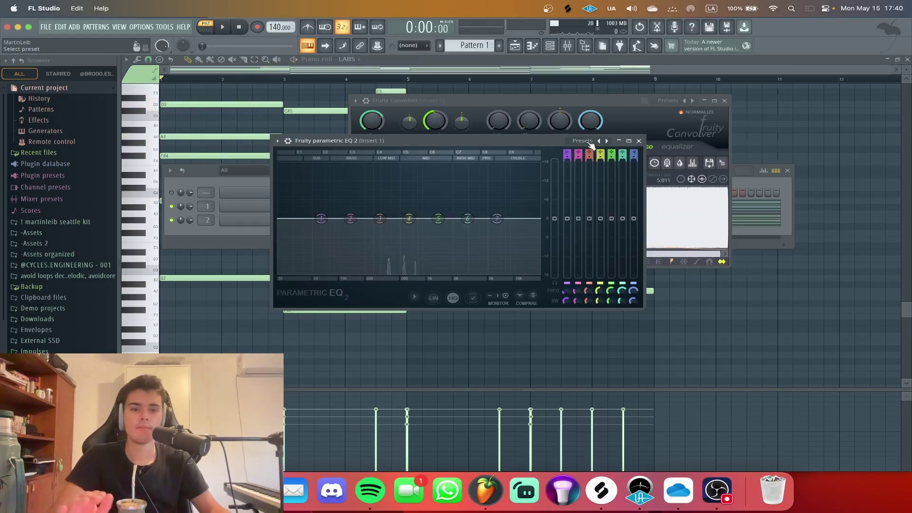
- Load the 20Hz + 18kHz cut preset in the Insert 1 Parametric EQ 2 and play the pattern
{"action": "left_click", "coordinate": [587, 142]}
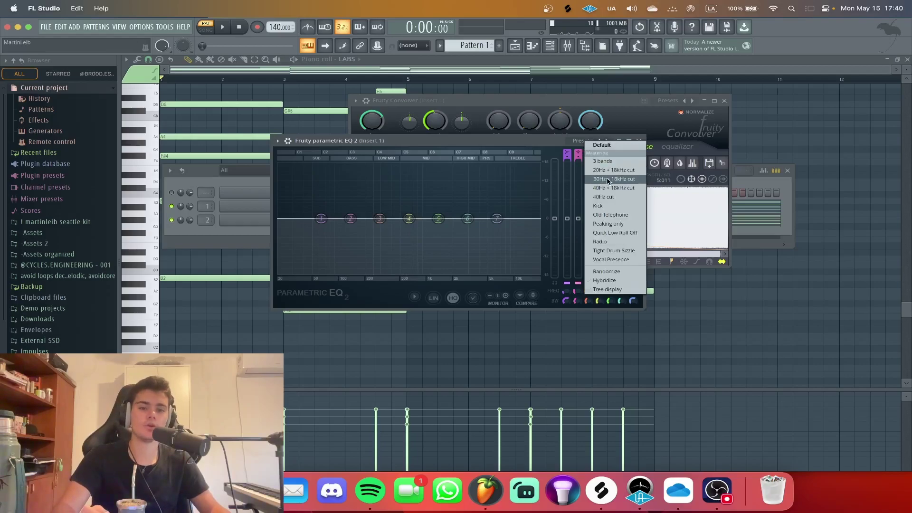
{"action": "left_click", "coordinate": [605, 171]}
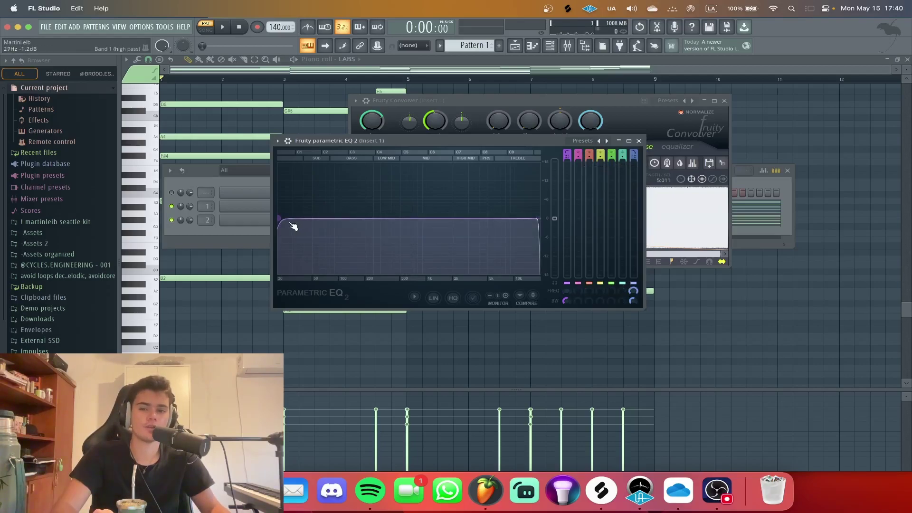
{"action": "key", "text": "space"}
{"action": "left_click", "coordinate": [598, 141]}
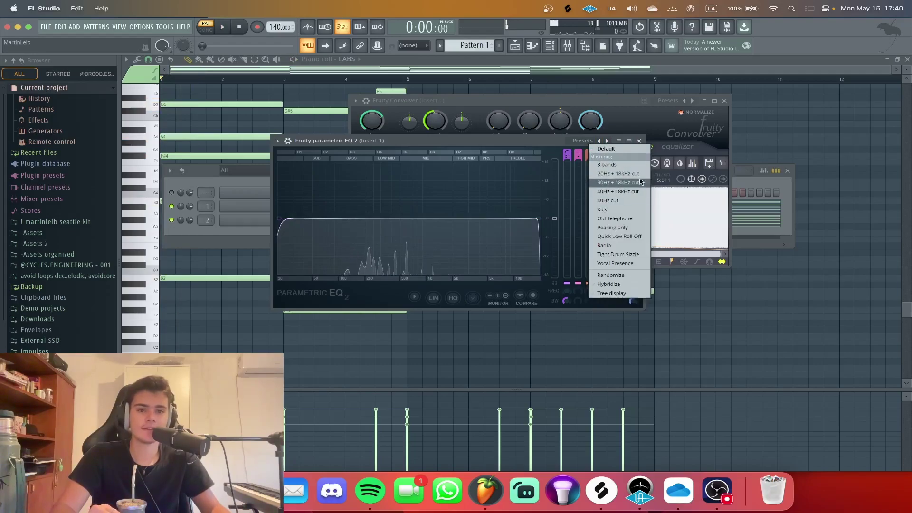
{"action": "left_click", "coordinate": [622, 175]}
- Raise the band 1 high-pass cutoff to about 183 Hz, audition it, and move the EQ window lower
{"action": "left_click_drag", "start_coordinate": [279, 219], "coordinate": [361, 218]}
{"action": "key", "text": "space"}
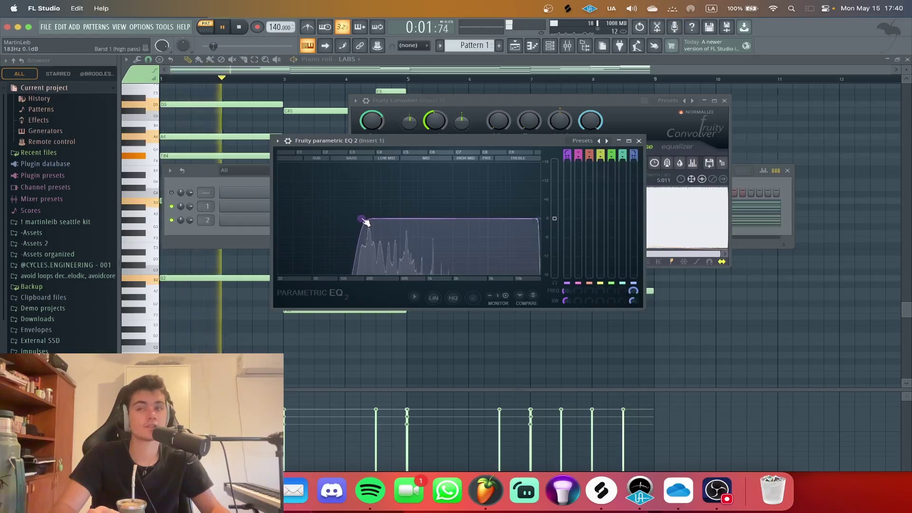
{"action": "key", "text": "space"}
{"action": "left_click_drag", "start_coordinate": [421, 149], "coordinate": [422, 188]}
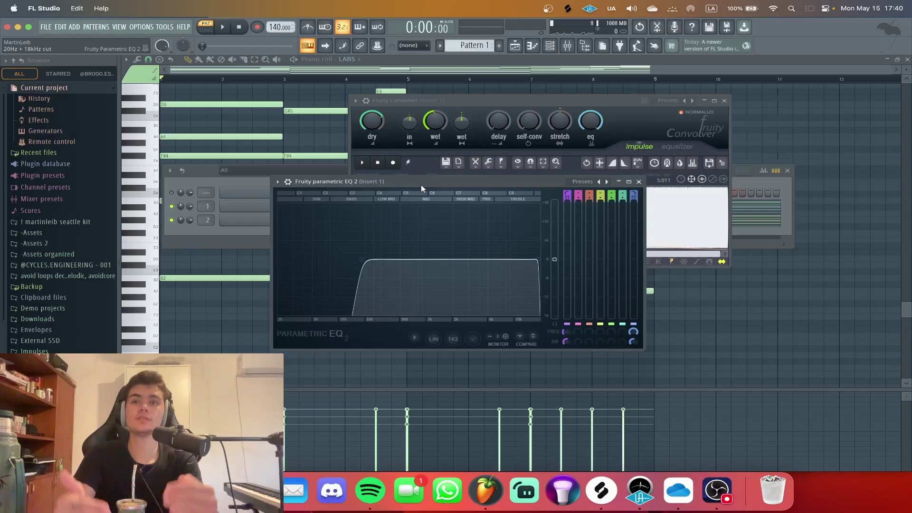
- Close the Fruity Convolver window and save the project
{"action": "left_click", "coordinate": [724, 100]}
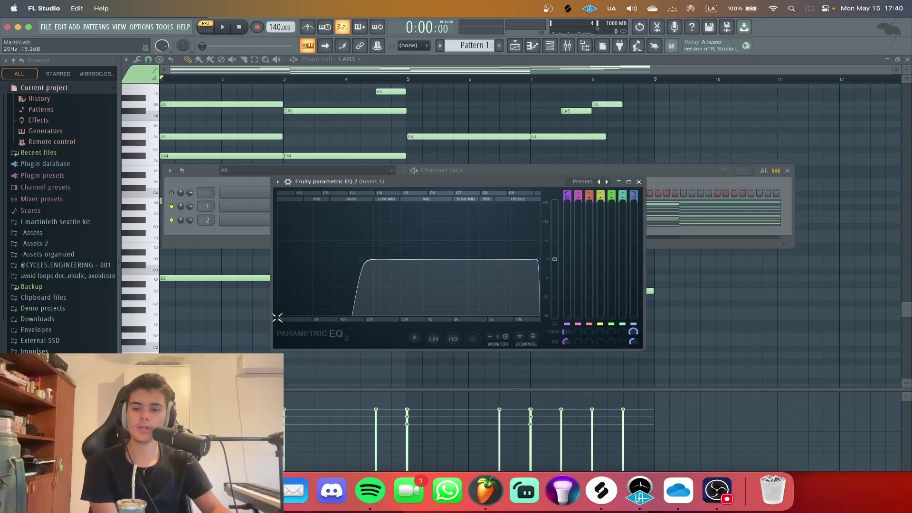
{"action": "left_click", "coordinate": [581, 182]}
{"action": "left_click", "coordinate": [543, 323]}
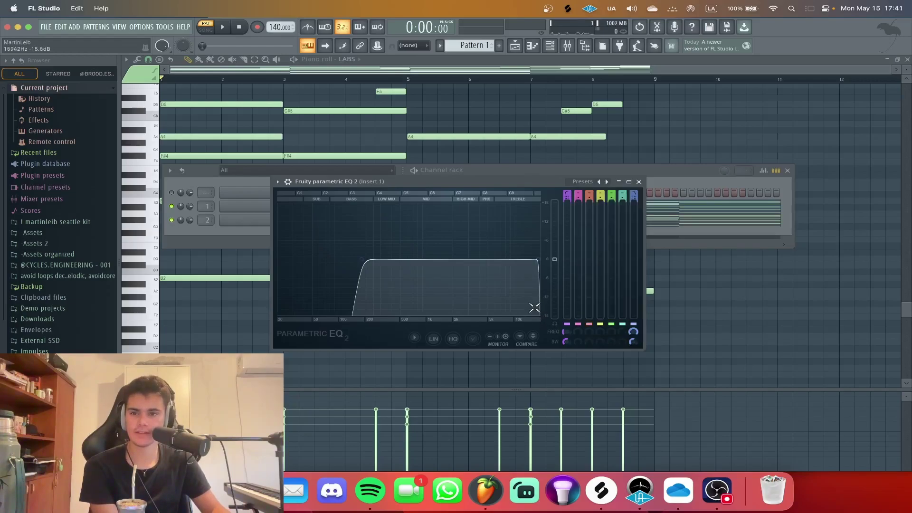
{"action": "key", "text": "super+s"}
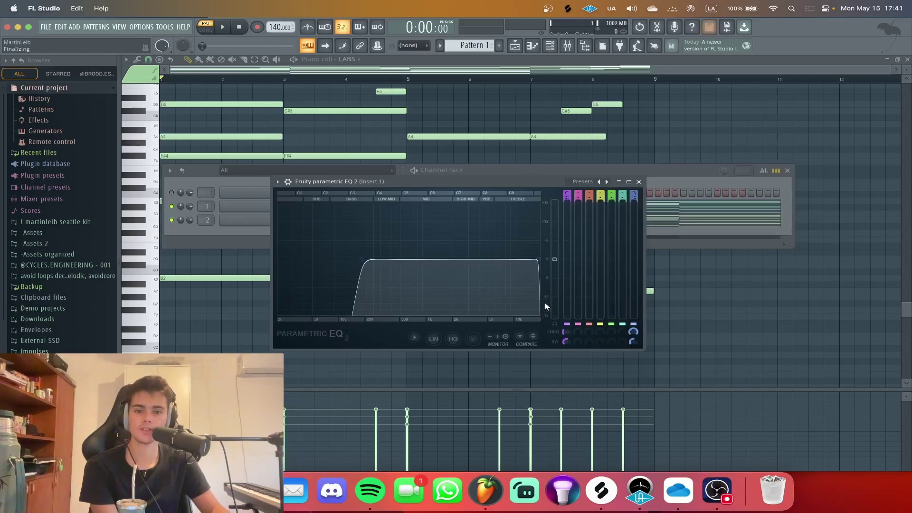
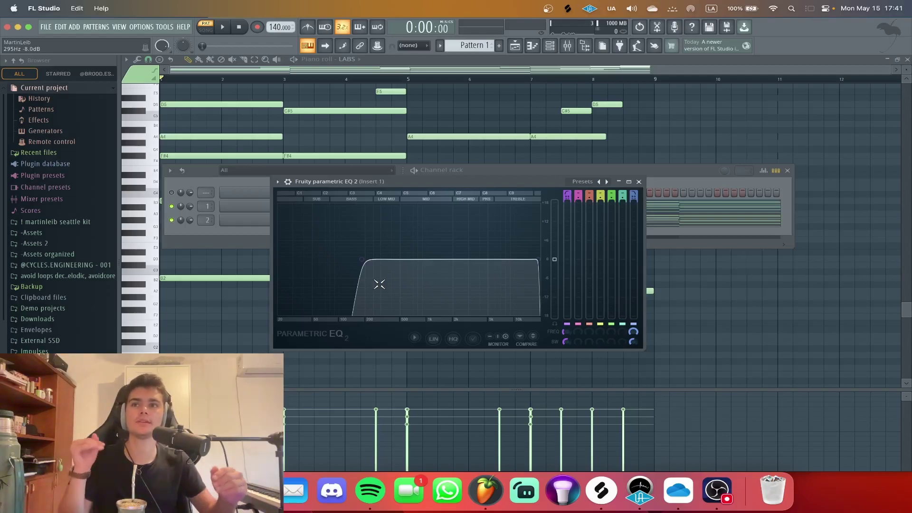
- Close the EQ, bring up the mixer track of LABS #2, and play the pattern with Insert 2 soloed
{"action": "left_click", "coordinate": [638, 181]}
{"action": "left_click", "coordinate": [207, 220]}
{"action": "left_click", "coordinate": [324, 304]}
{"action": "key", "text": "space"}
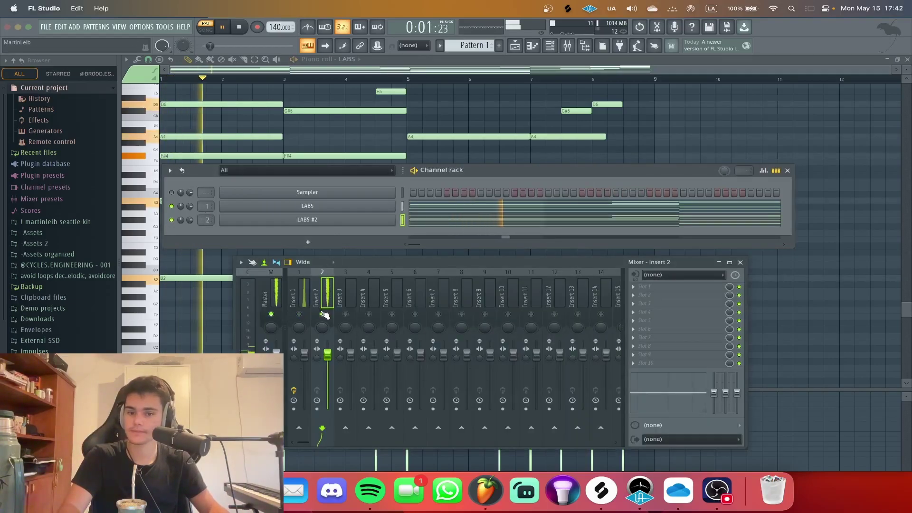
{"action": "key", "text": "space"}
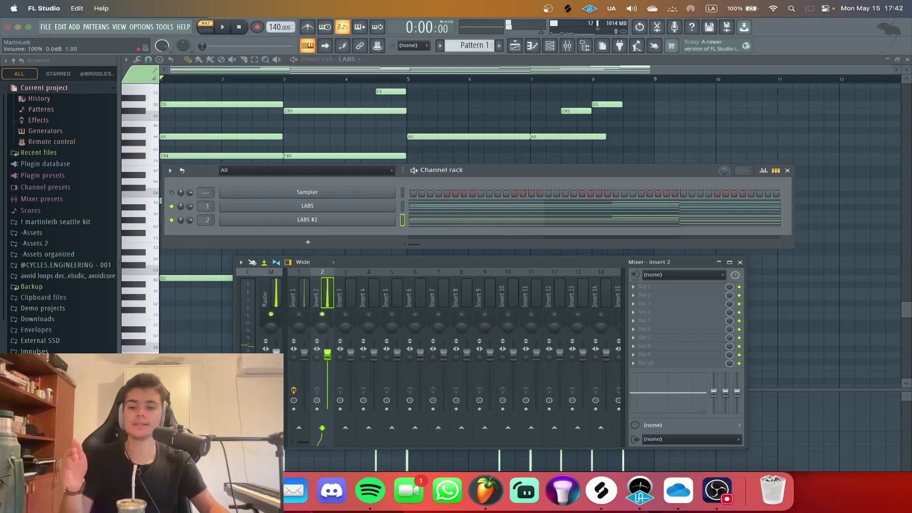
- Play the pattern with Insert 1 and Insert 2 both audible, and lower the Insert 2 fader
{"action": "left_click", "coordinate": [300, 303]}
{"action": "key", "text": "space"}
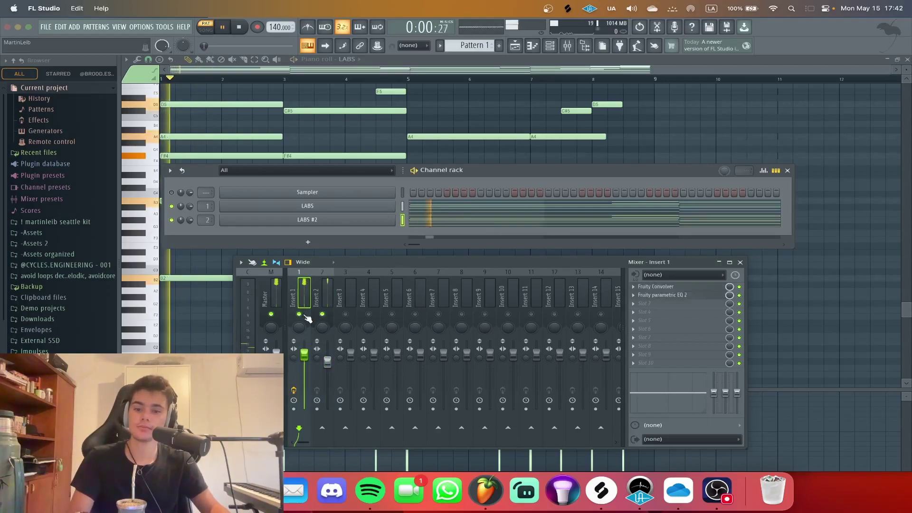
{"action": "left_click_drag", "start_coordinate": [326, 343], "coordinate": [327, 374]}
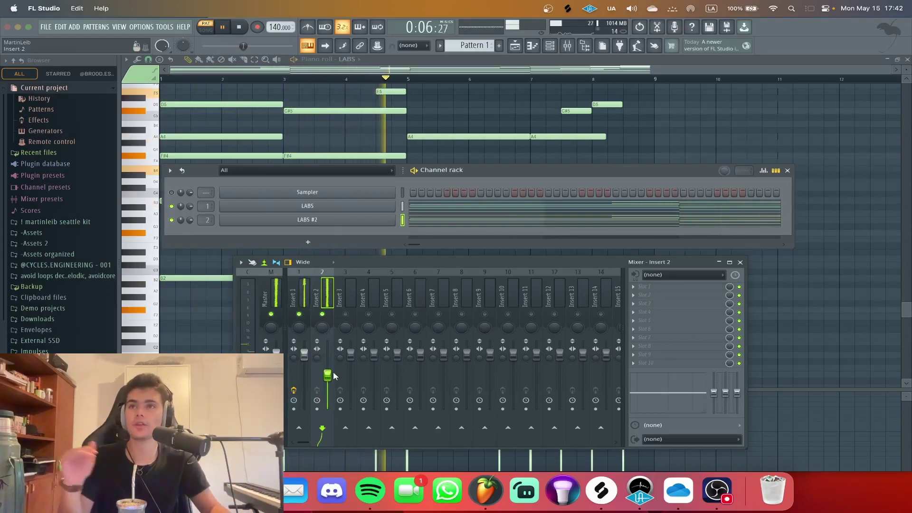
- Add Fruity Parametric EQ 2 to slot 1 of Insert 2 and load a preset that cuts the lows and highs
{"action": "left_click", "coordinate": [678, 291]}
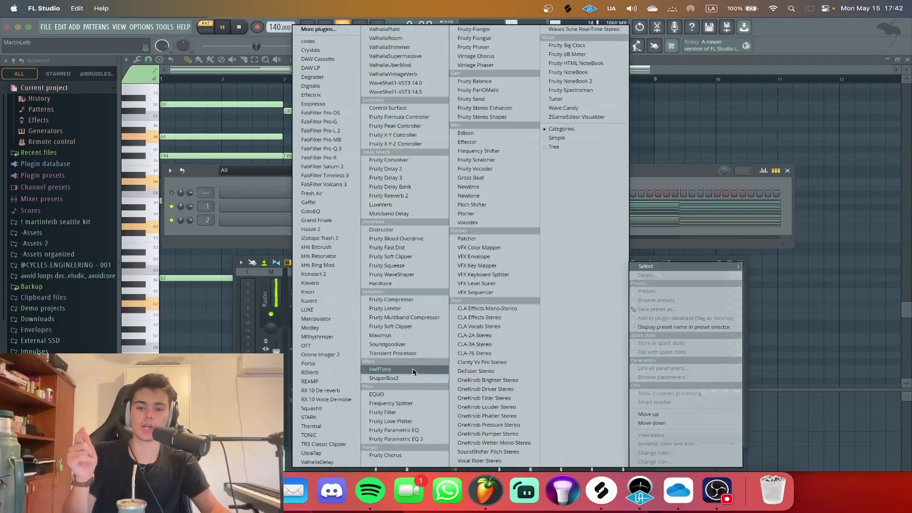
{"action": "left_click", "coordinate": [404, 440]}
{"action": "left_click_drag", "start_coordinate": [346, 153], "coordinate": [445, 83]}
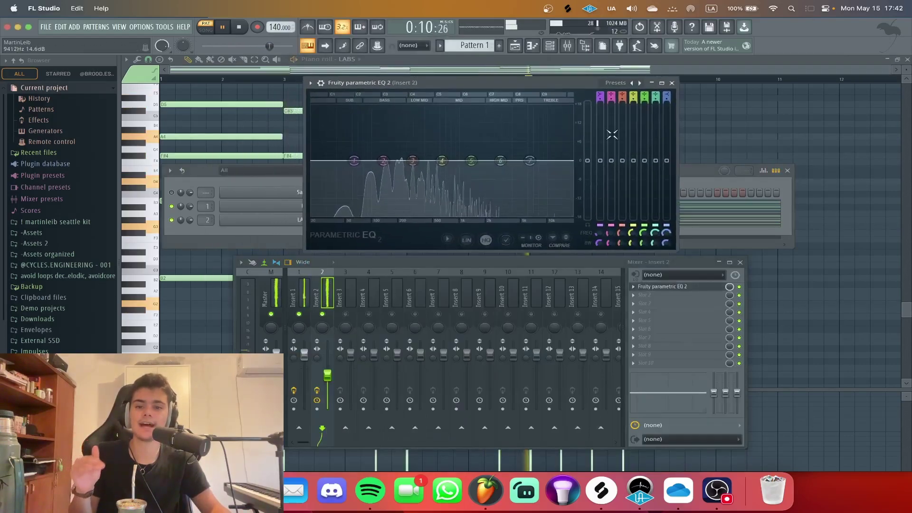
{"action": "left_click", "coordinate": [616, 83]}
{"action": "left_click", "coordinate": [622, 99]}
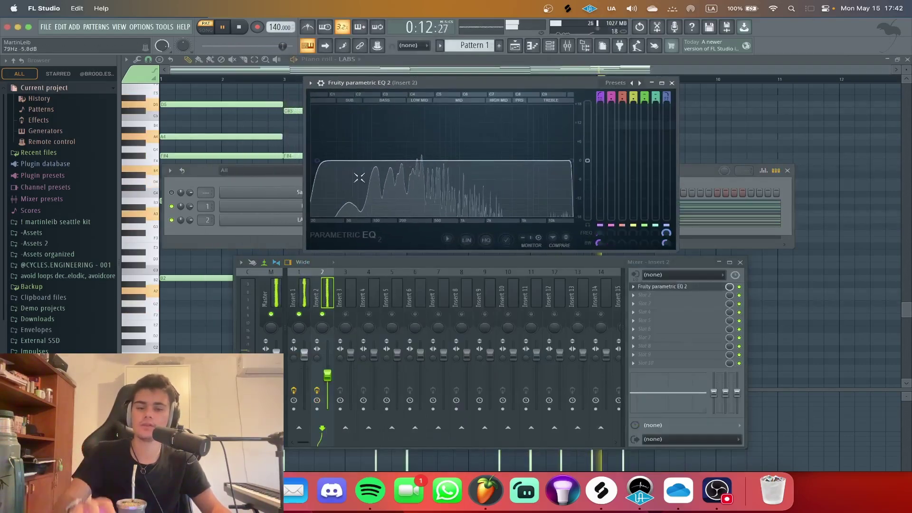
- Set the order of band 1 to Steep 4 and raise its high-pass cutoff to just above 100 Hz during playback
{"action": "right_click", "coordinate": [317, 161]}
{"action": "mouse_move", "coordinate": [346, 197]}
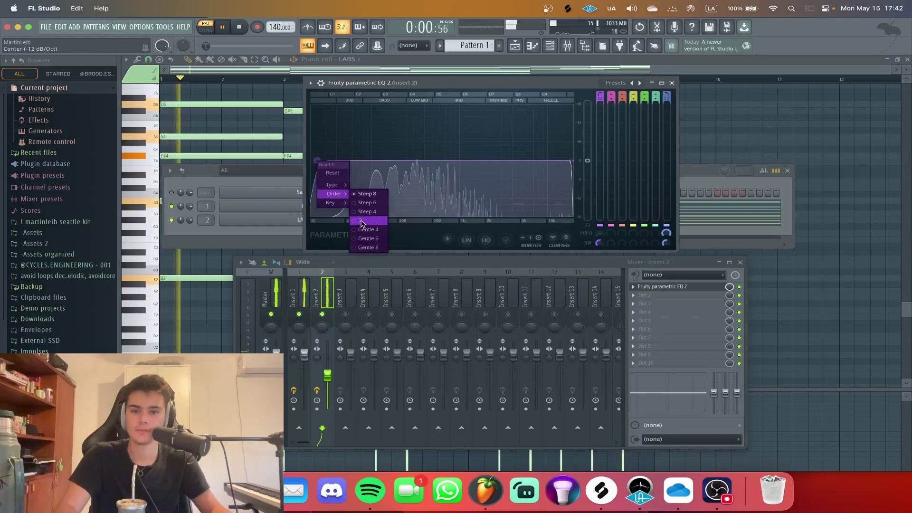
{"action": "left_click", "coordinate": [365, 214]}
{"action": "left_click_drag", "start_coordinate": [317, 162], "coordinate": [384, 164]}
{"action": "right_click", "coordinate": [398, 161]}
{"action": "mouse_move", "coordinate": [413, 185]}
{"action": "left_click", "coordinate": [350, 150]}
{"action": "key", "text": "space"}
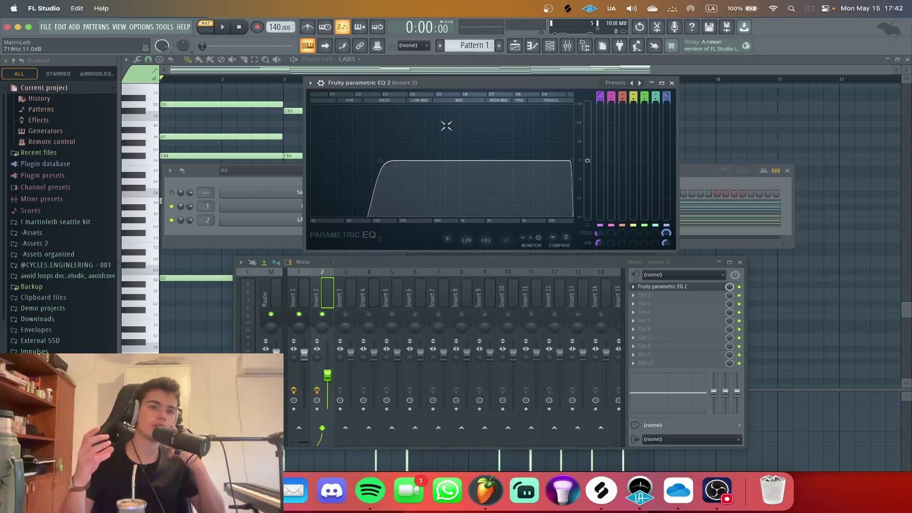
- Close the EQ and add BBC Symphony Orchestra as a new channel by searching the full list of generator plugins
{"action": "left_click", "coordinate": [671, 83]}
{"action": "left_click", "coordinate": [331, 243]}
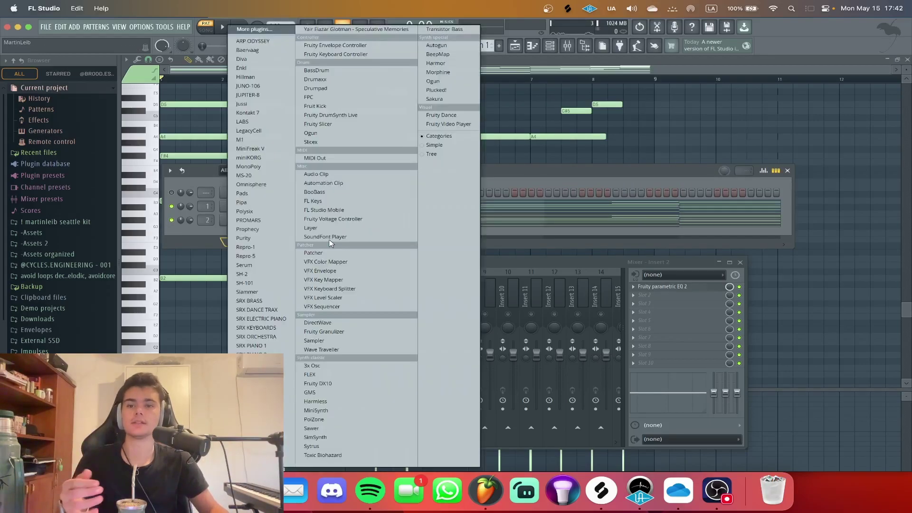
{"action": "left_click", "coordinate": [266, 30]}
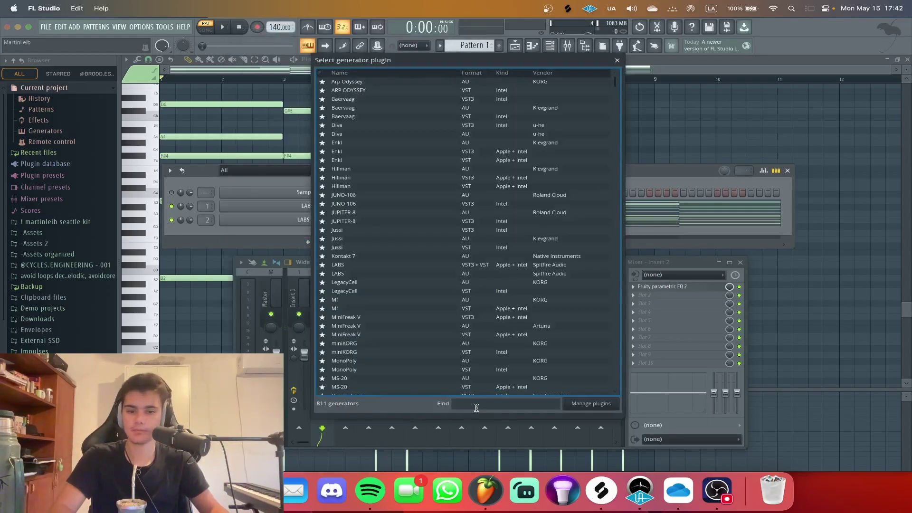
{"action": "type", "text": "bbc sty"}
{"action": "type", "text": "ym"}
{"action": "double_click", "coordinate": [404, 82]}
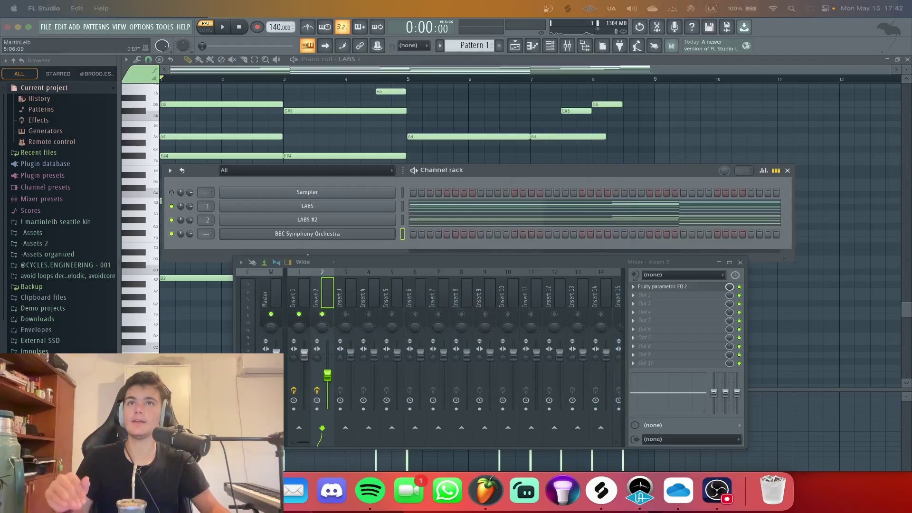
- Move the BBC Symphony Orchestra window up until its whole interface fits on the screen
{"action": "left_click_drag", "start_coordinate": [661, 86], "coordinate": [643, 56]}
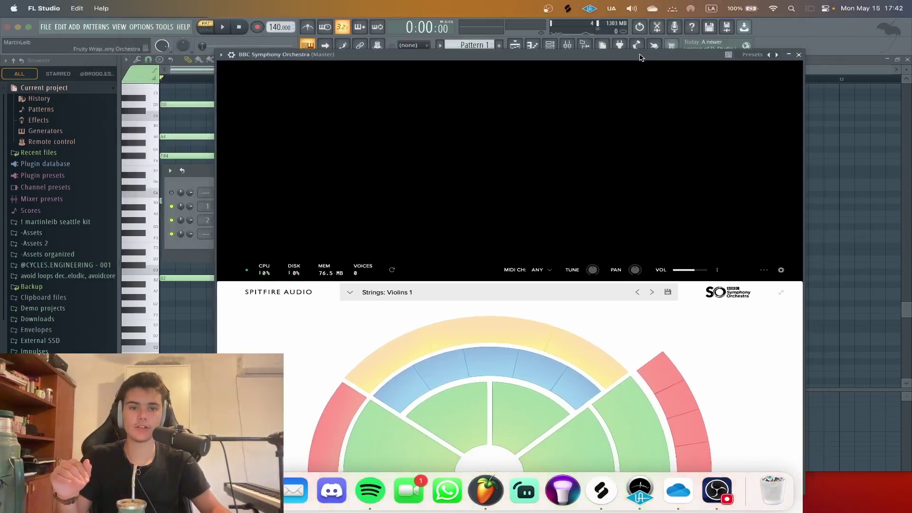
{"action": "double_click", "coordinate": [643, 56]}
{"action": "double_click", "coordinate": [256, 55]}
{"action": "left_click_drag", "start_coordinate": [256, 55], "coordinate": [254, 30]}
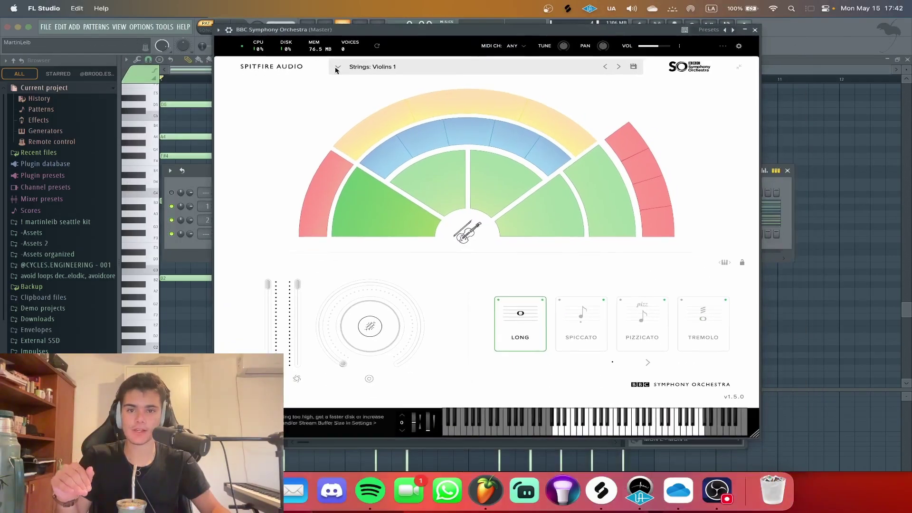
- Browse the brass and woodwind instrument presets of BBC Symphony Orchestra, keep Strings: Violins 1 and close the plugin window
{"action": "left_click", "coordinate": [380, 67]}
{"action": "scroll", "coordinate": [458, 186], "scroll_direction": "down", "scroll_amount": 12}
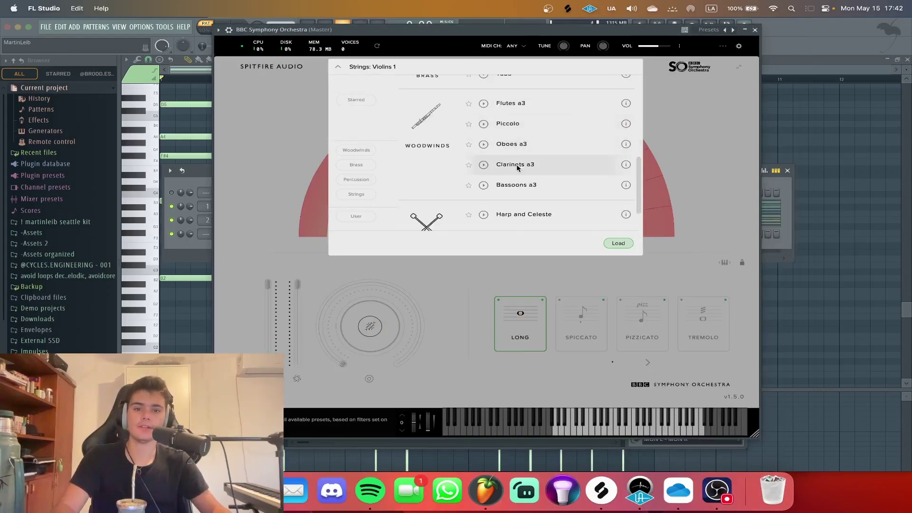
{"action": "scroll", "coordinate": [459, 185], "scroll_direction": "up", "scroll_amount": 10}
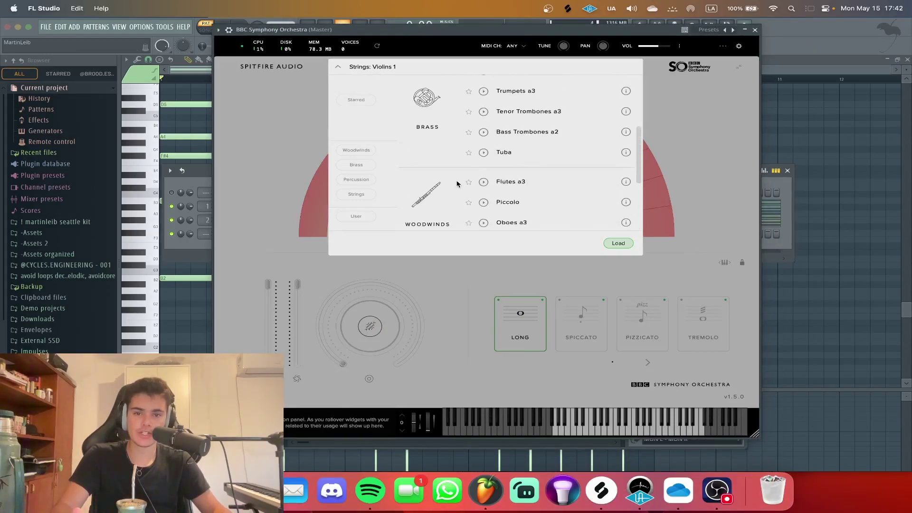
{"action": "double_click", "coordinate": [533, 91]}
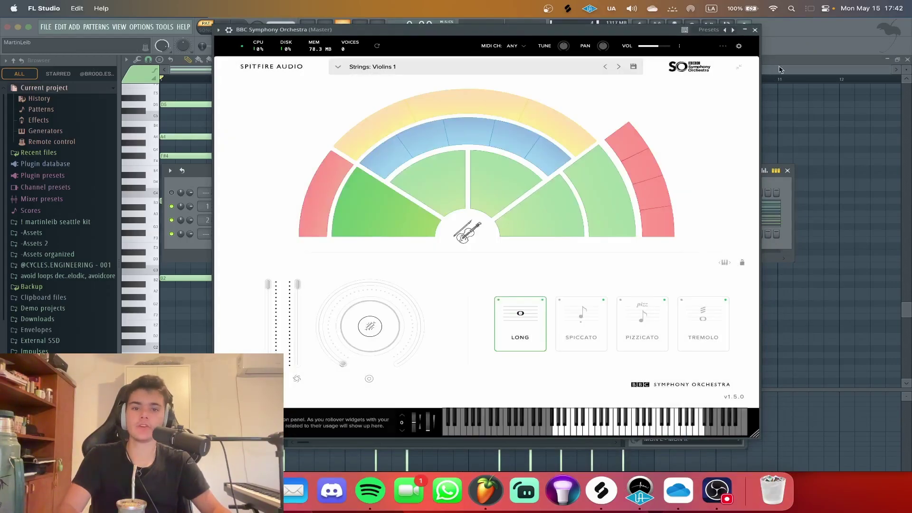
{"action": "left_click", "coordinate": [755, 30]}
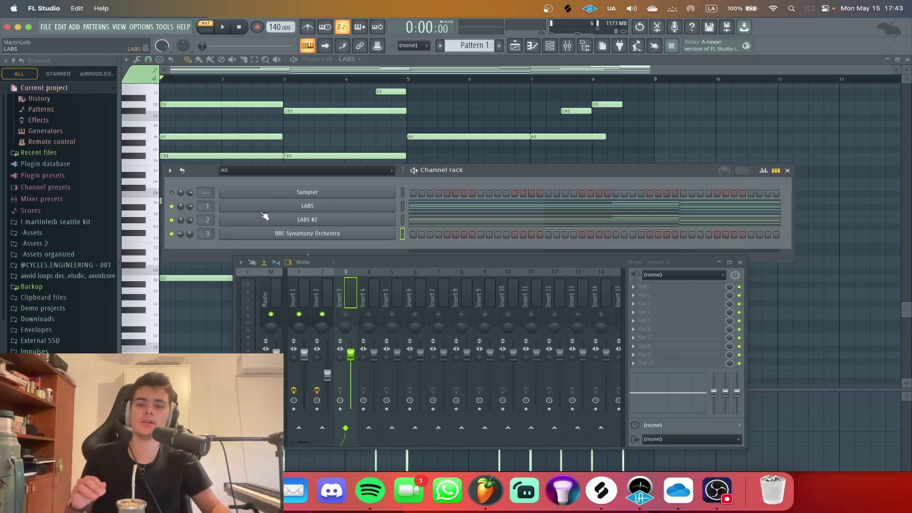
- Open the piano roll of the BBC Symphony Orchestra channel and close the mixer
{"action": "right_click", "coordinate": [399, 233]}
{"action": "left_click", "coordinate": [411, 233]}
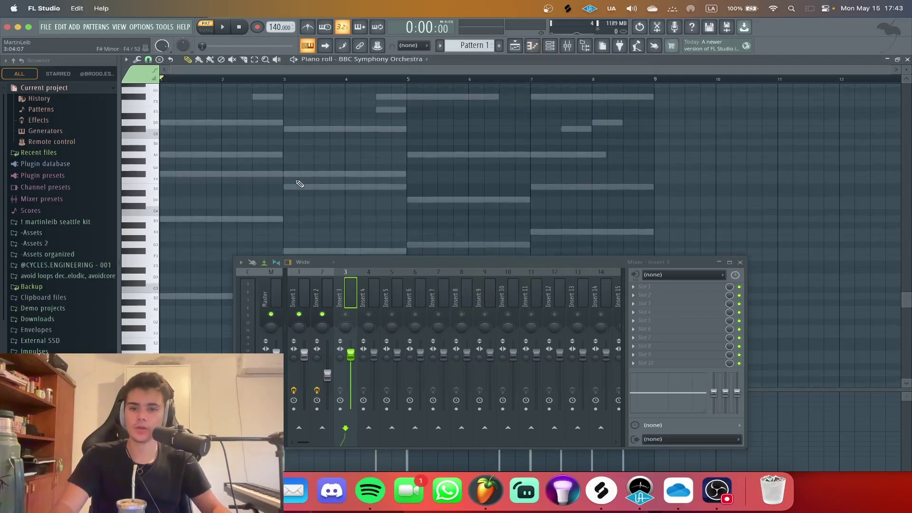
{"action": "left_click", "coordinate": [740, 263]}
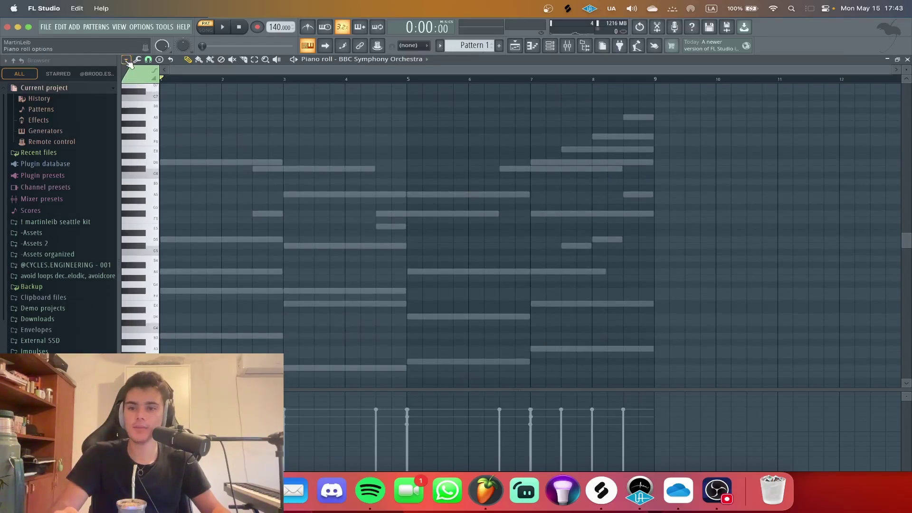
- Turn the piano roll's ghost channels off and back on to demonstrate the option
{"action": "left_click", "coordinate": [126, 60]}
{"action": "mouse_move", "coordinate": [146, 107]}
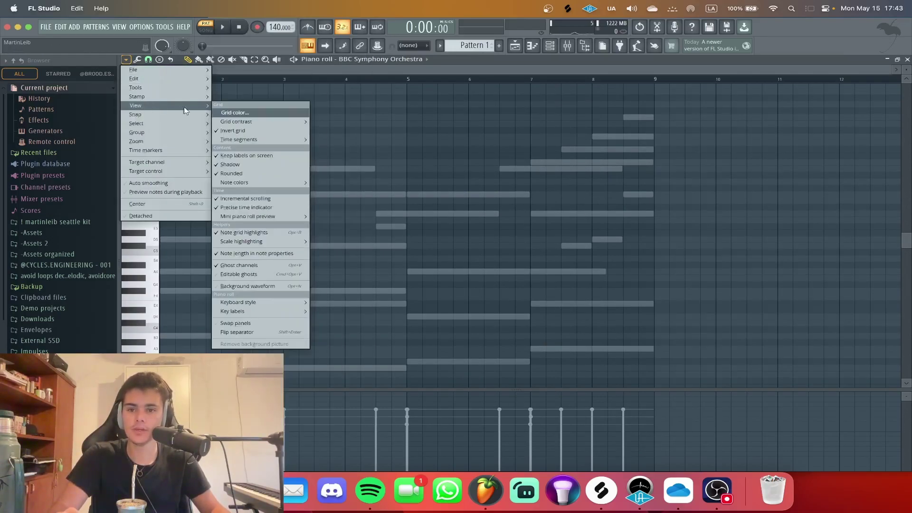
{"action": "left_click", "coordinate": [271, 266]}
{"action": "left_click", "coordinate": [464, 247]}
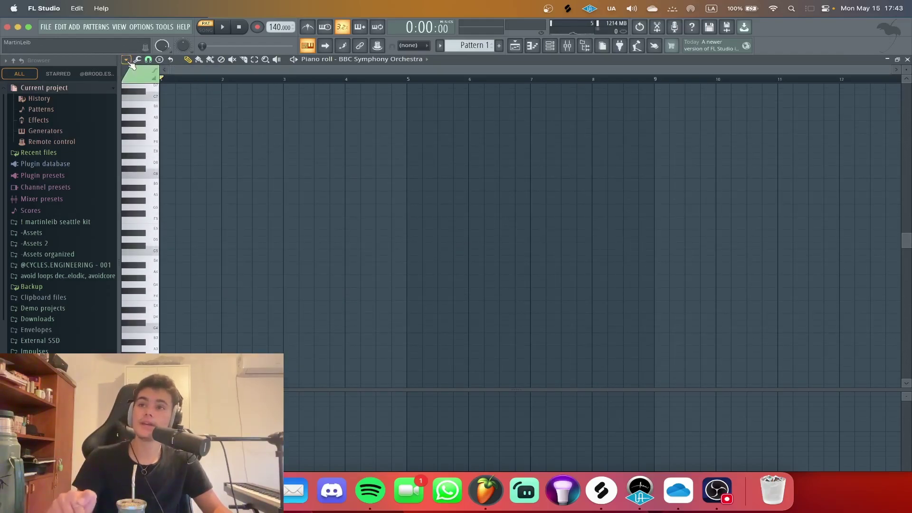
{"action": "left_click", "coordinate": [126, 59]}
{"action": "mouse_move", "coordinate": [156, 106]}
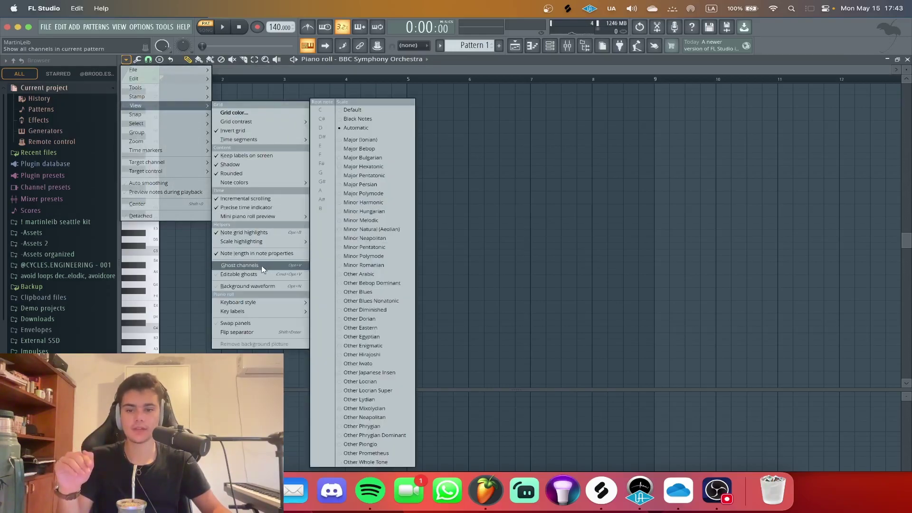
{"action": "left_click", "coordinate": [264, 265]}
{"action": "key", "text": "Escape"}
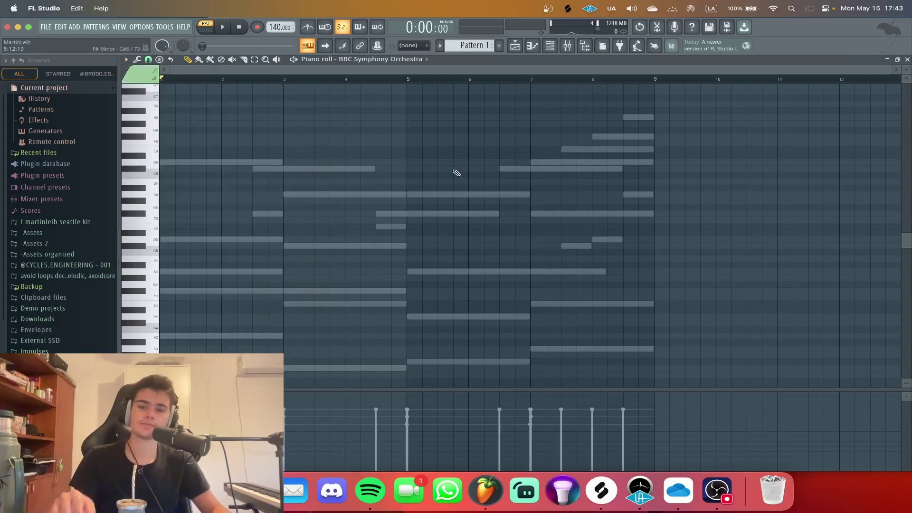
- Draw two-bar notes D6 at bar 1, C#6 at bar 3 and A5 at bar 5, playing the pattern from the first note on
{"action": "scroll", "coordinate": [142, 169], "scroll_direction": "up", "scroll_amount": 2}
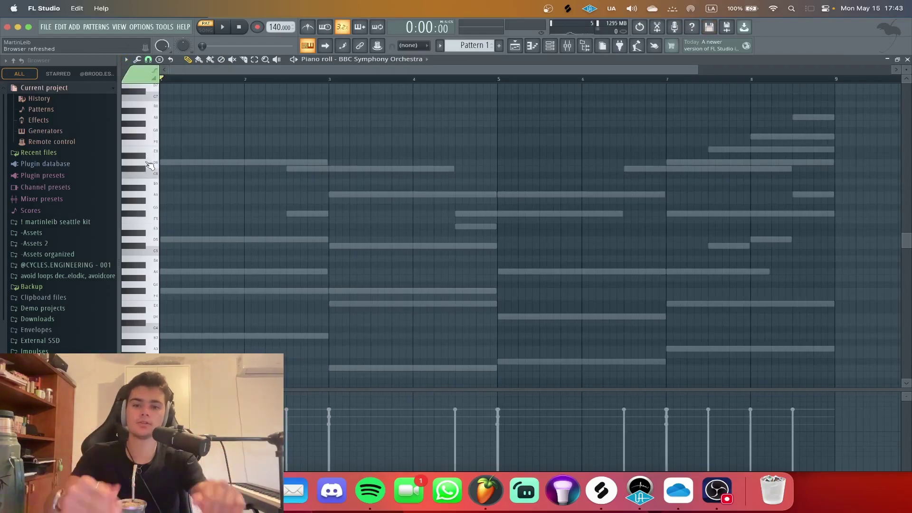
{"action": "left_click", "coordinate": [191, 163]}
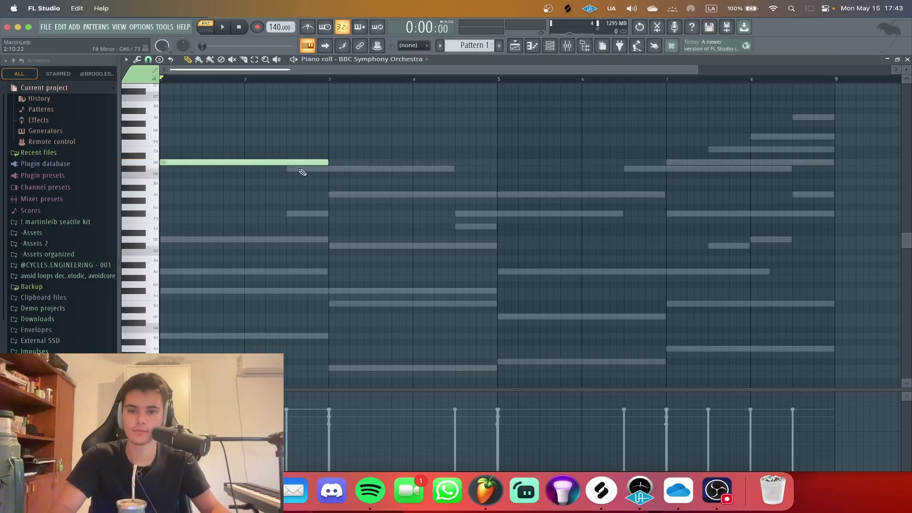
{"action": "left_click", "coordinate": [550, 45]}
{"action": "left_click", "coordinate": [207, 233]}
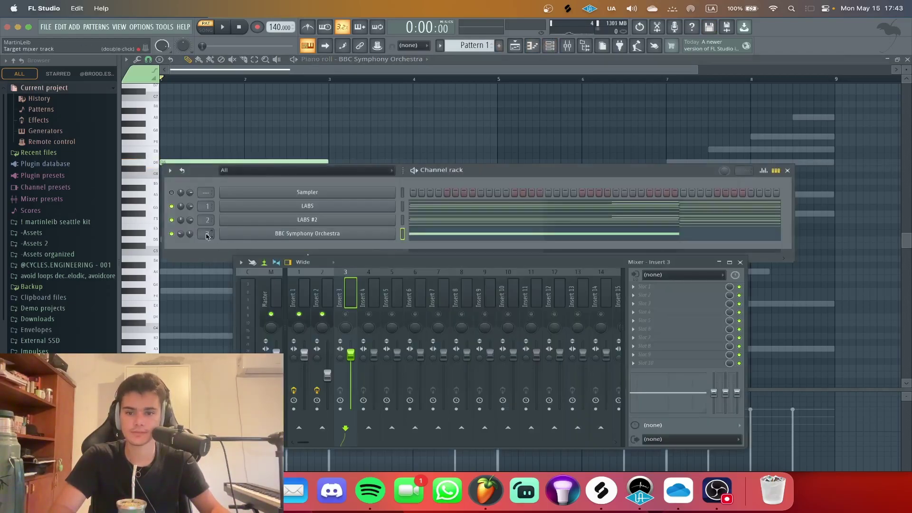
{"action": "key", "text": "space"}
{"action": "key", "text": "F6"}
{"action": "scroll", "coordinate": [331, 171], "scroll_direction": "up", "scroll_amount": 1}
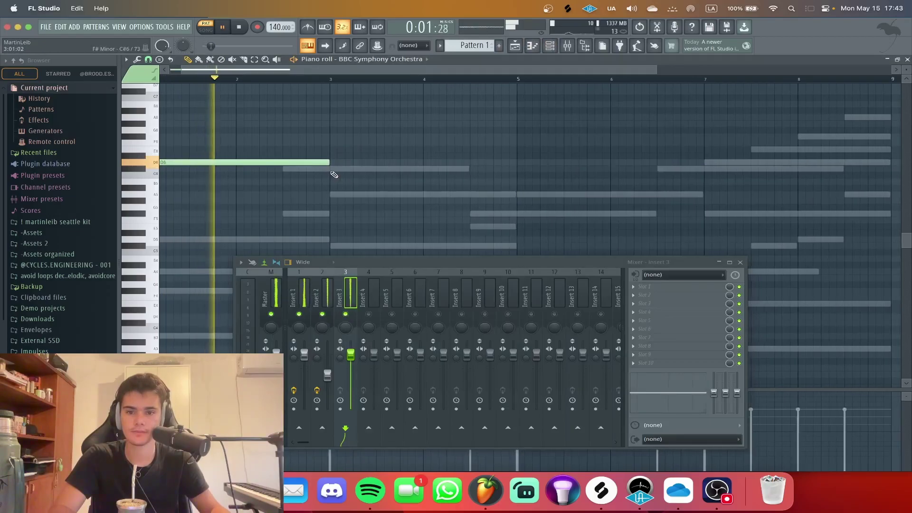
{"action": "left_click", "coordinate": [337, 169]}
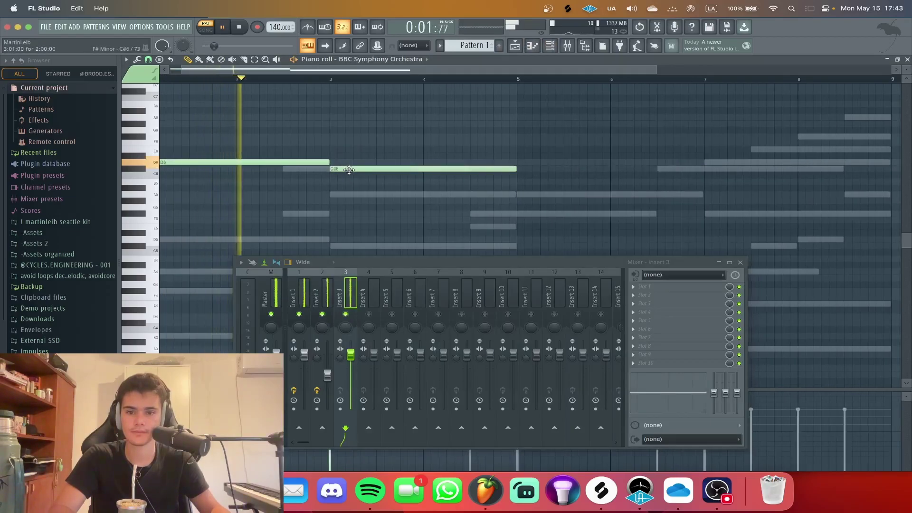
{"action": "left_click", "coordinate": [412, 195]}
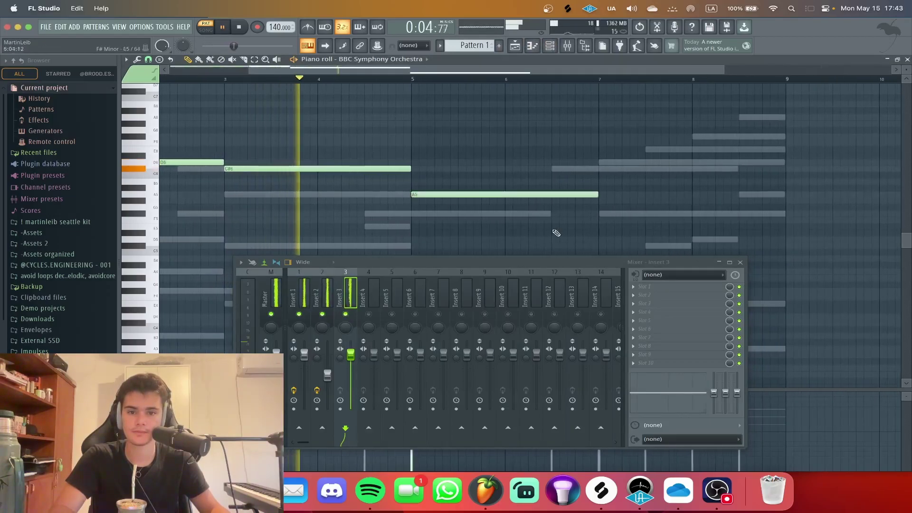
- Close the mixer, stop playback, replace the A5 note at bar 5 with a two-bar E5, and draw a two-bar F#5 at bar 7
{"action": "left_click", "coordinate": [740, 262]}
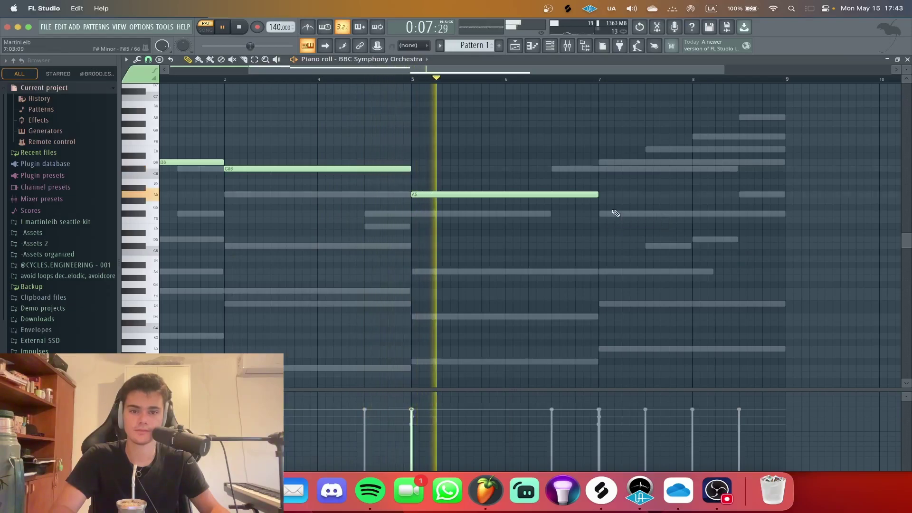
{"action": "scroll", "coordinate": [584, 217], "scroll_direction": "up", "scroll_amount": 1}
{"action": "key", "text": "space"}
{"action": "left_click_drag", "start_coordinate": [577, 219], "coordinate": [402, 233]}
{"action": "left_click_drag", "start_coordinate": [601, 215], "coordinate": [599, 214]}
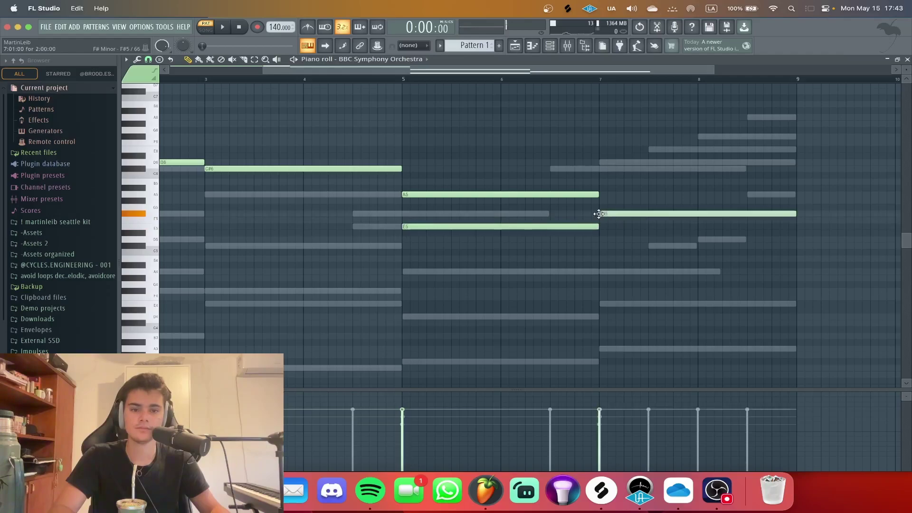
{"action": "right_click", "coordinate": [571, 195]}
- Play the pattern from the start to hear the new violin line, and bring up the channel rack
{"action": "scroll", "coordinate": [535, 189], "scroll_direction": "down", "scroll_amount": 2}
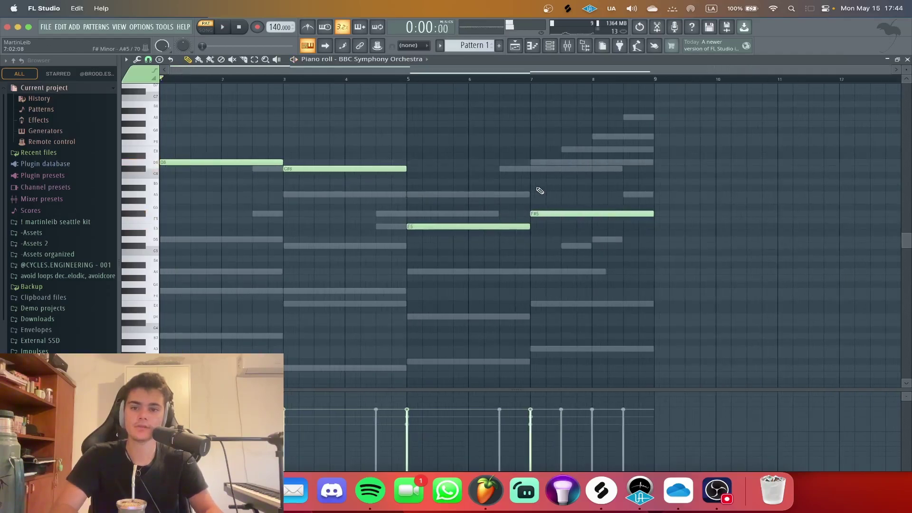
{"action": "key", "text": "ctrl+Down"}
{"action": "key", "text": "space"}
{"action": "key", "text": "ctrl+Up"}
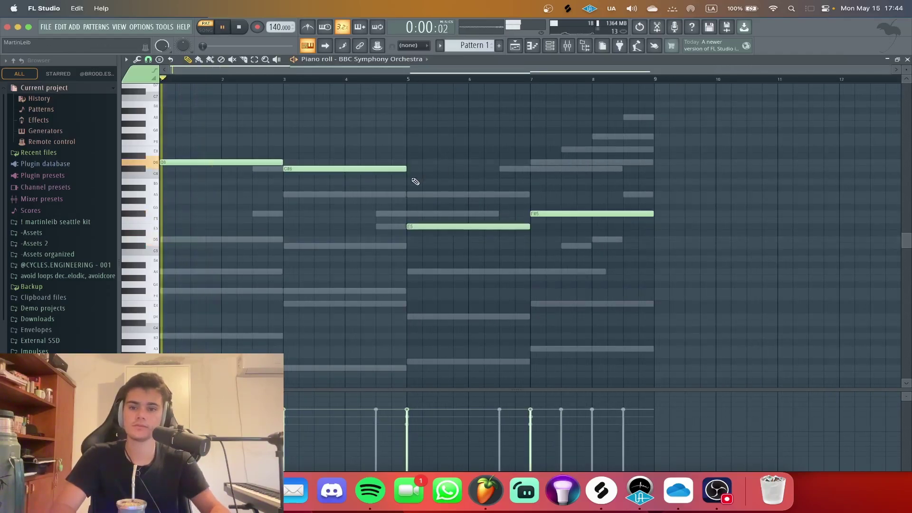
{"action": "key", "text": "F6"}
{"action": "key", "text": "space"}
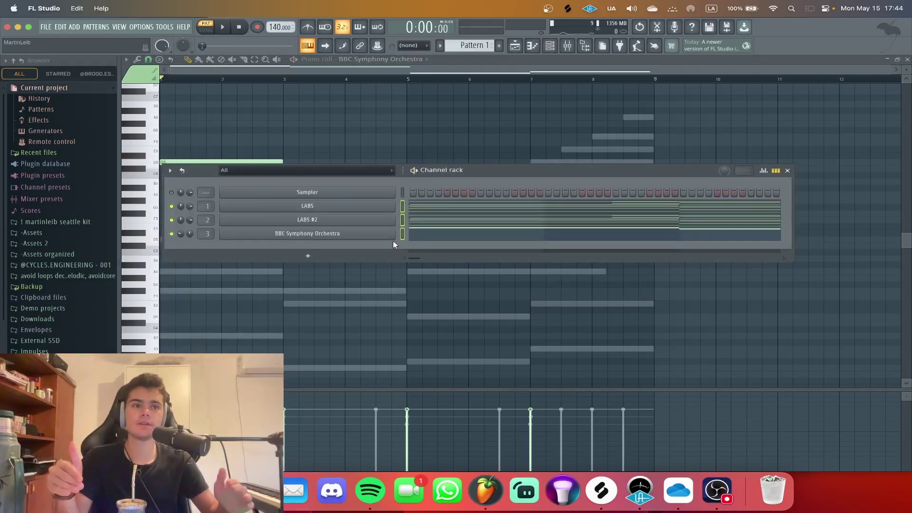
- Transpose the LABS, LABS #2 and BBC Symphony Orchestra channels together by -3 semitones and play the pattern with the BBC piano roll open
{"action": "left_click", "coordinate": [425, 206]}
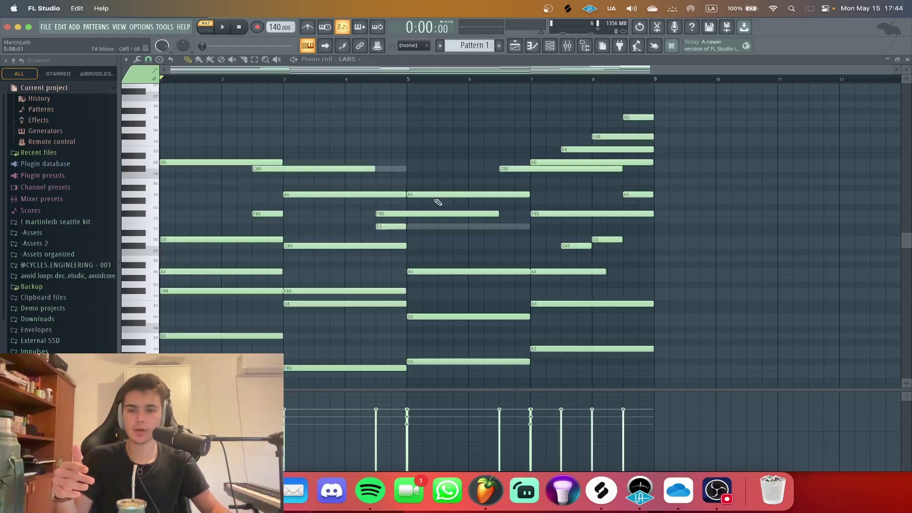
{"action": "left_click", "coordinate": [561, 46]}
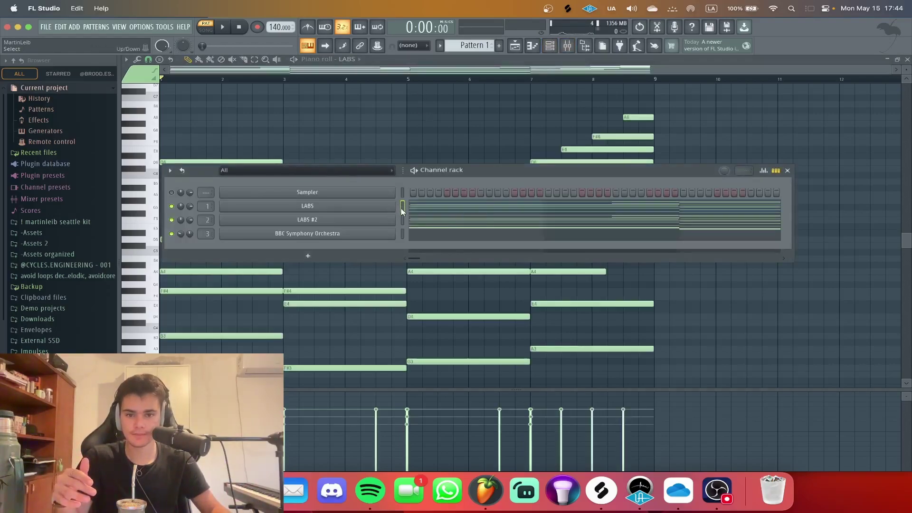
{"action": "left_click", "coordinate": [169, 171]}
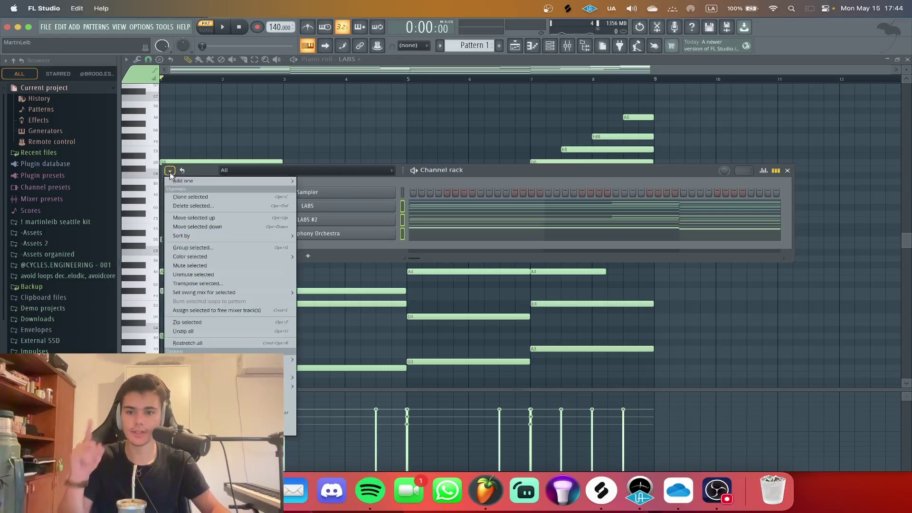
{"action": "left_click", "coordinate": [217, 284]}
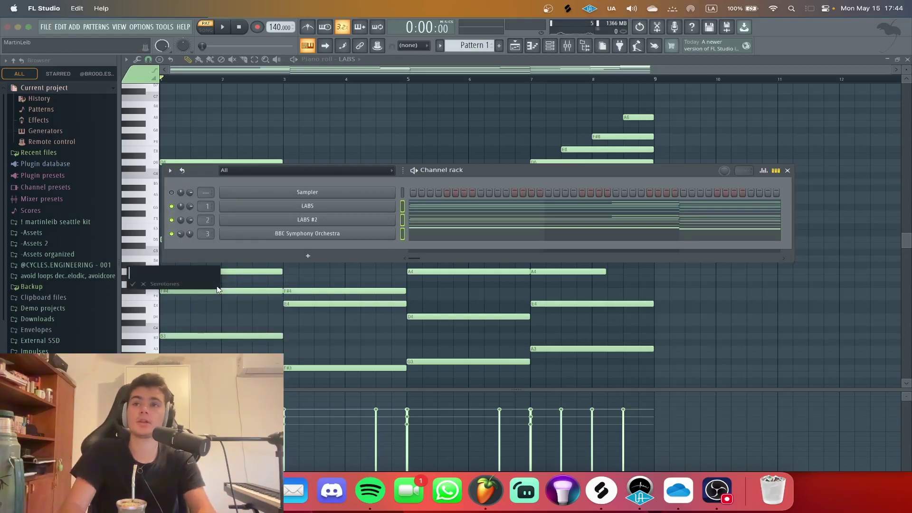
{"action": "type", "text": "-1"}
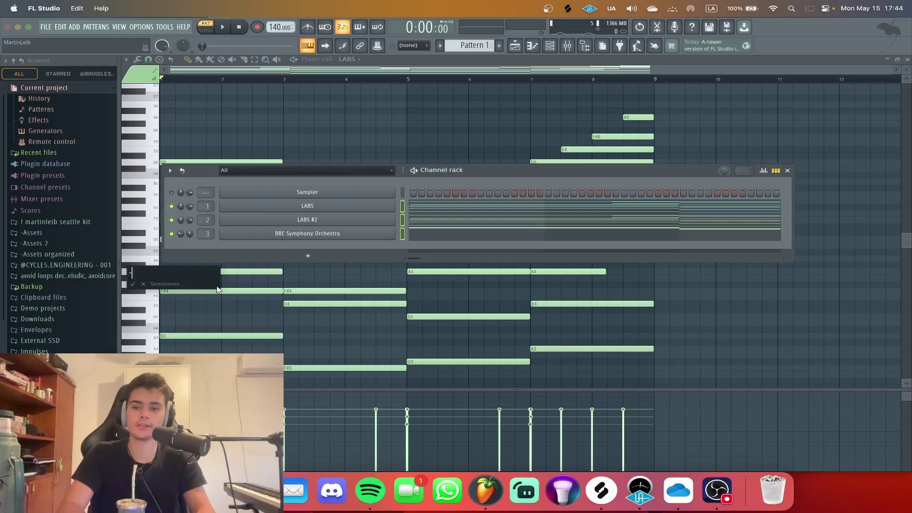
{"action": "type", "text": "3"}
{"action": "key", "text": "Return"}
{"action": "key", "text": "space"}
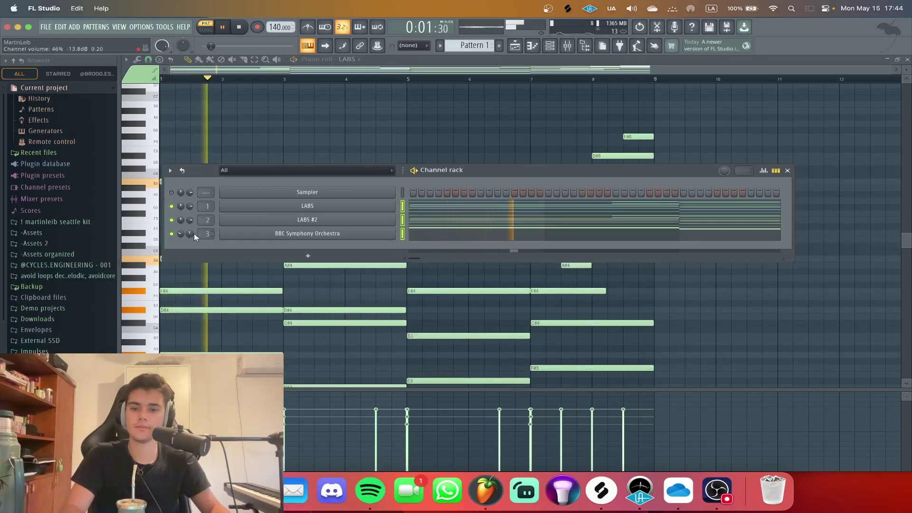
{"action": "left_click", "coordinate": [539, 235]}
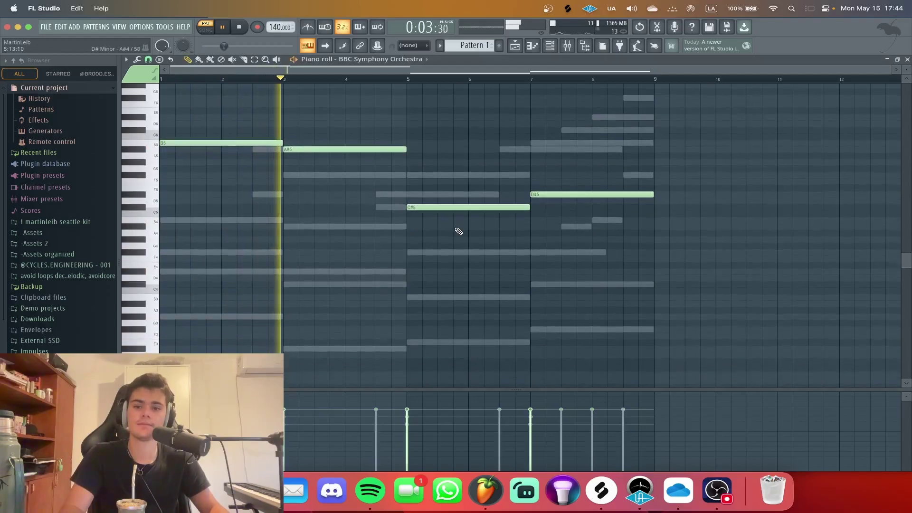
- Try an F#5 melody note at bar 3 in place of the A#5 and play the pattern
{"action": "key", "text": "F6"}
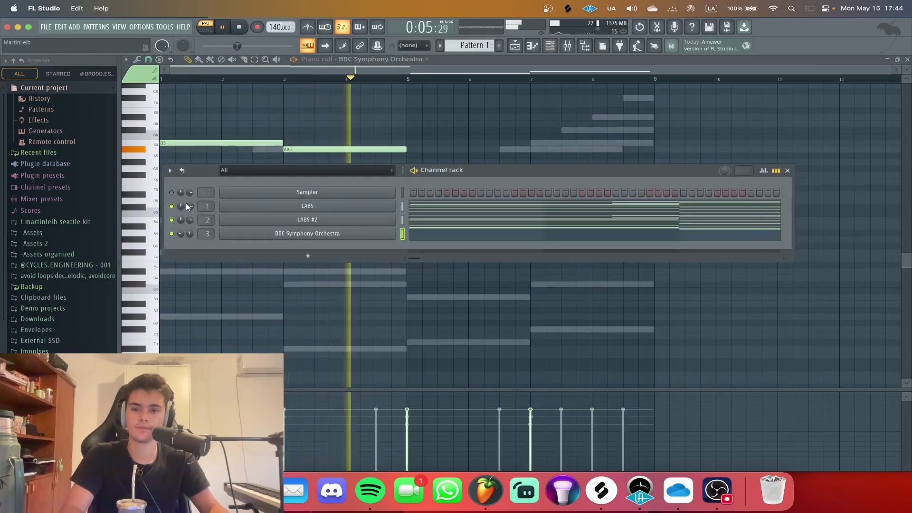
{"action": "key", "text": "F6"}
{"action": "key", "text": "space"}
{"action": "scroll", "coordinate": [171, 156], "scroll_direction": "up", "scroll_amount": 2}
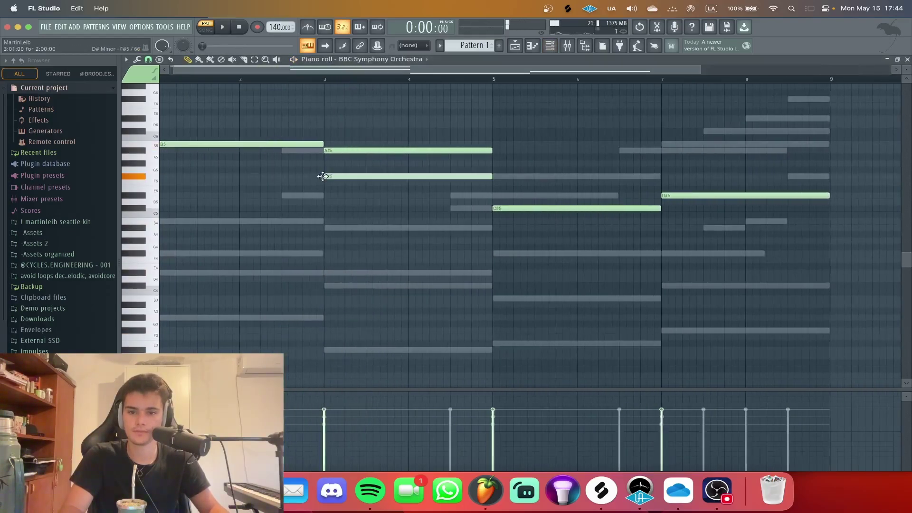
{"action": "left_click_drag", "start_coordinate": [328, 175], "coordinate": [329, 176]}
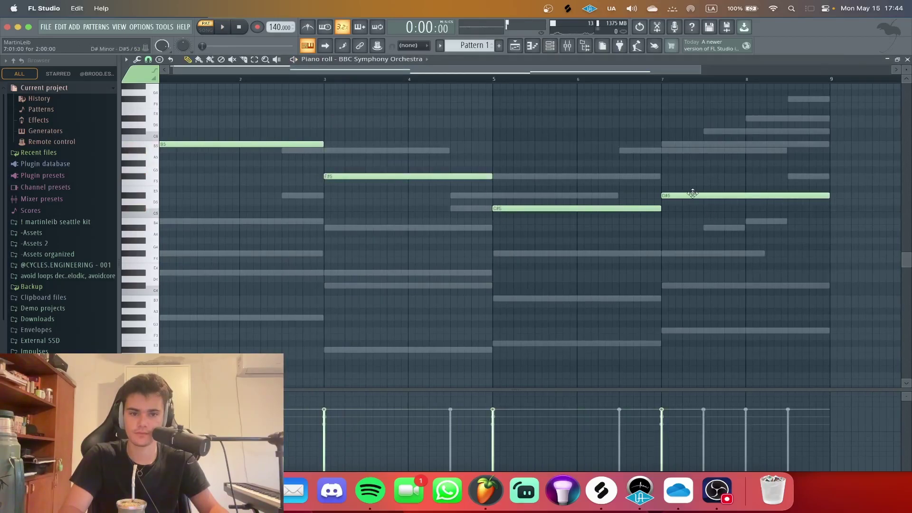
{"action": "mouse_move", "coordinate": [692, 193]}
{"action": "left_mouse_down"}
{"action": "mouse_move", "coordinate": [691, 172]}
{"action": "mouse_move", "coordinate": [690, 203]}
{"action": "left_mouse_up"}
{"action": "key", "text": "space"}
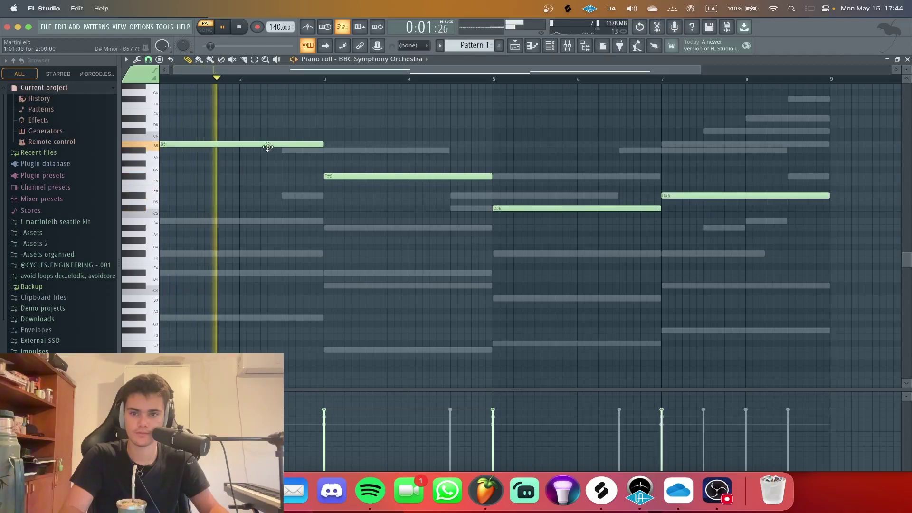
- Add a C#6 melody note halfway through bar 2 and shorten it to end at bar 3
{"action": "scroll", "coordinate": [294, 138], "scroll_direction": "up", "scroll_amount": 1}
{"action": "left_click", "coordinate": [284, 132]}
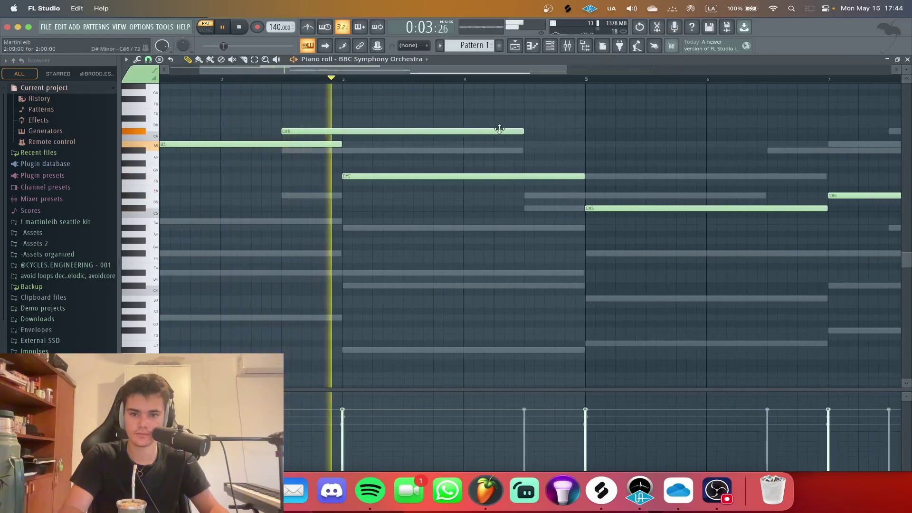
{"action": "key", "text": "space"}
{"action": "left_click_drag", "start_coordinate": [518, 130], "coordinate": [338, 139]}
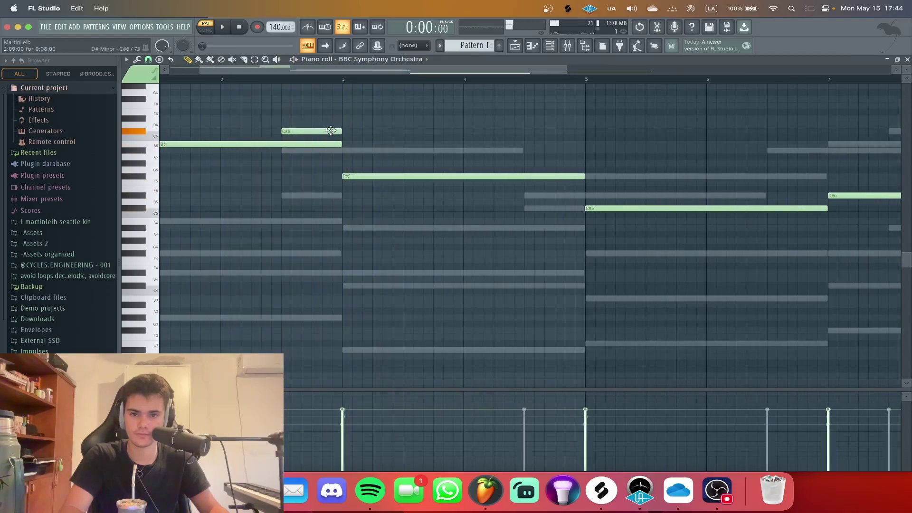
- Replace the F#5 at bar 3 with a two-bar D#6 and trim the opening B5 to end where the C#6 starts
{"action": "left_click", "coordinate": [347, 118]}
{"action": "key", "text": "space"}
{"action": "scroll", "coordinate": [385, 180], "scroll_direction": "up", "scroll_amount": 1}
{"action": "key", "text": "space"}
{"action": "left_click_drag", "start_coordinate": [401, 136], "coordinate": [572, 136]}
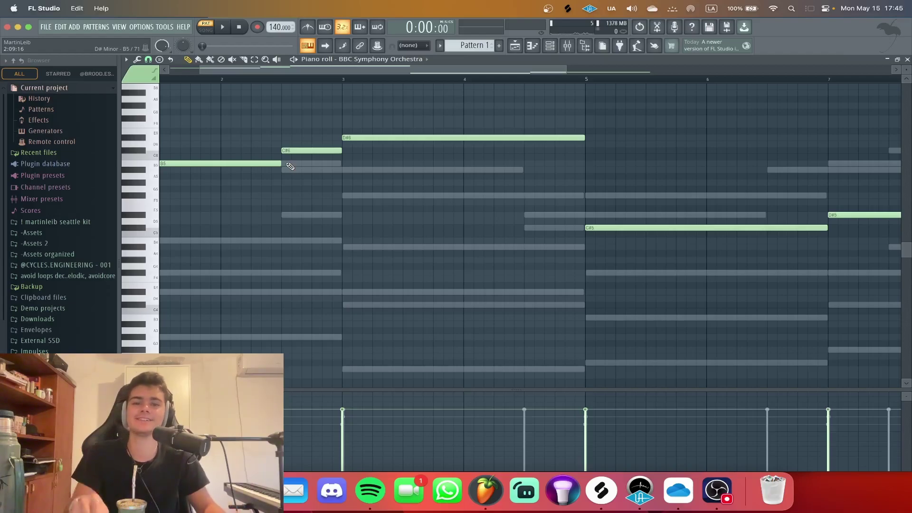
- Add a half-bar F#6 melody note leading into bar 5 and trim the D#6 to end where it starts
{"action": "key", "text": "space"}
{"action": "scroll", "coordinate": [311, 171], "scroll_direction": "down", "scroll_amount": 2}
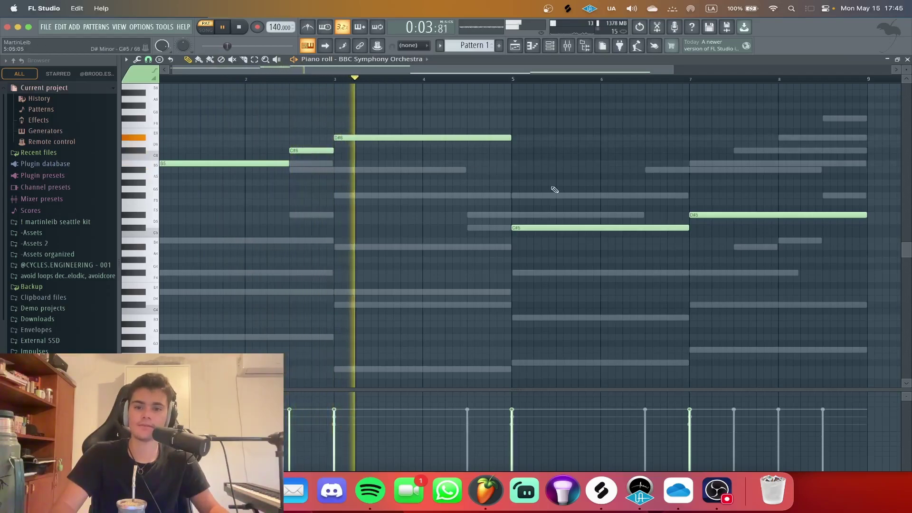
{"action": "scroll", "coordinate": [499, 179], "scroll_direction": "up", "scroll_amount": 1}
{"action": "left_click", "coordinate": [460, 119]}
{"action": "key", "text": "space"}
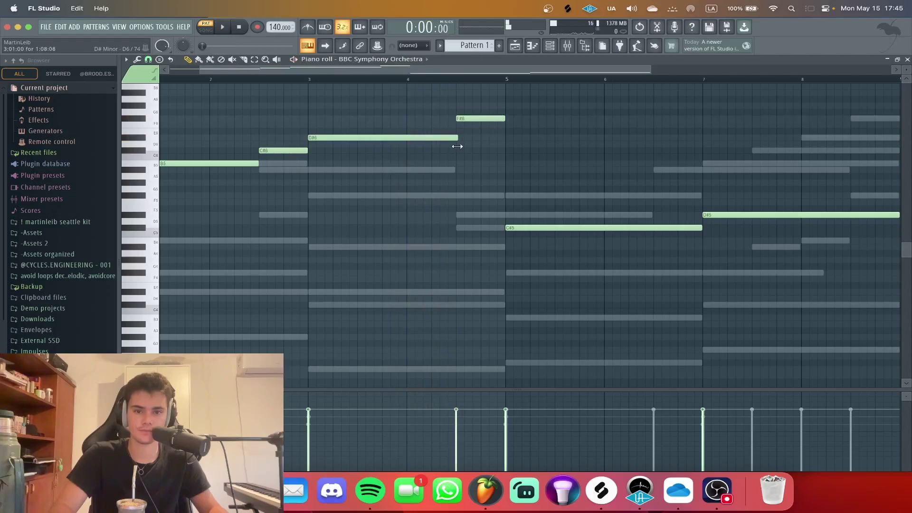
- Place an A#5 melody note at the start of bar 5 and delete the C#5 and D#5 notes at bars 5 and 7
{"action": "left_click", "coordinate": [504, 150]}
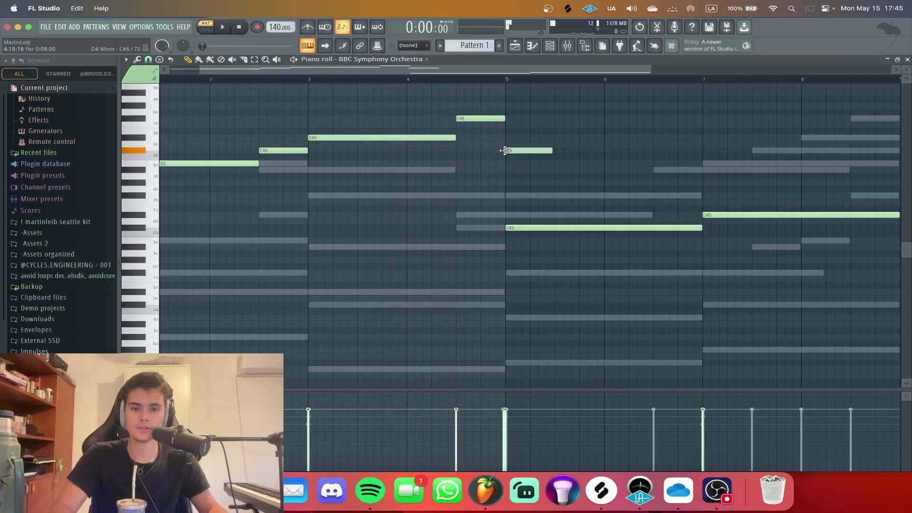
{"action": "left_click_drag", "start_coordinate": [505, 153], "coordinate": [505, 173]}
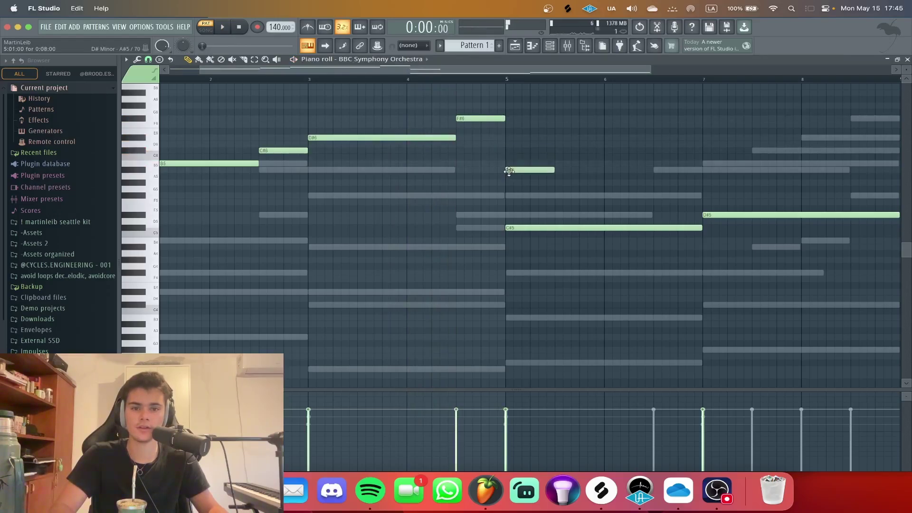
{"action": "double_click", "coordinate": [509, 171]}
{"action": "left_click", "coordinate": [509, 299]}
{"action": "key", "text": "space"}
{"action": "right_click", "coordinate": [684, 228]}
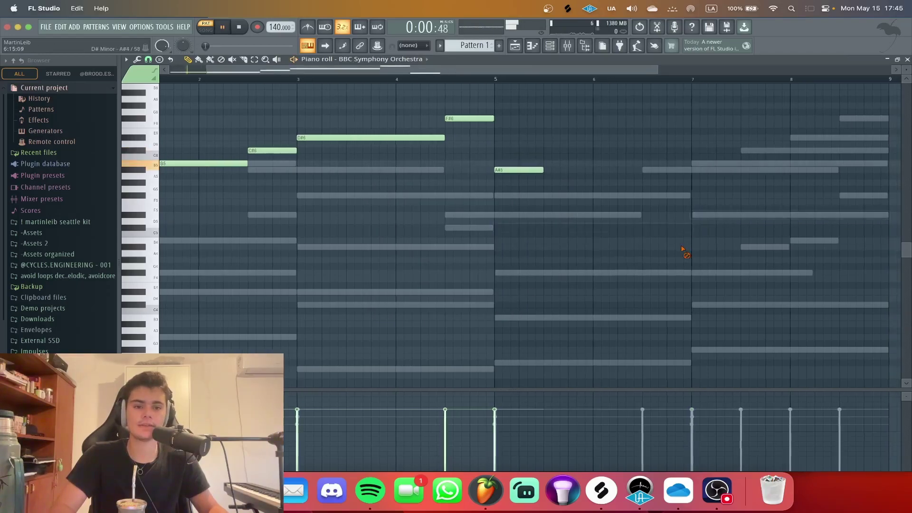
- Lengthen the A#5 melody note at bar 5 to about one and a quarter bars while the pattern plays
{"action": "scroll", "coordinate": [683, 249], "scroll_direction": "up", "scroll_amount": 3}
{"action": "left_click_drag", "start_coordinate": [454, 180], "coordinate": [573, 182]}
{"action": "scroll", "coordinate": [572, 183], "scroll_direction": "down", "scroll_amount": 5}
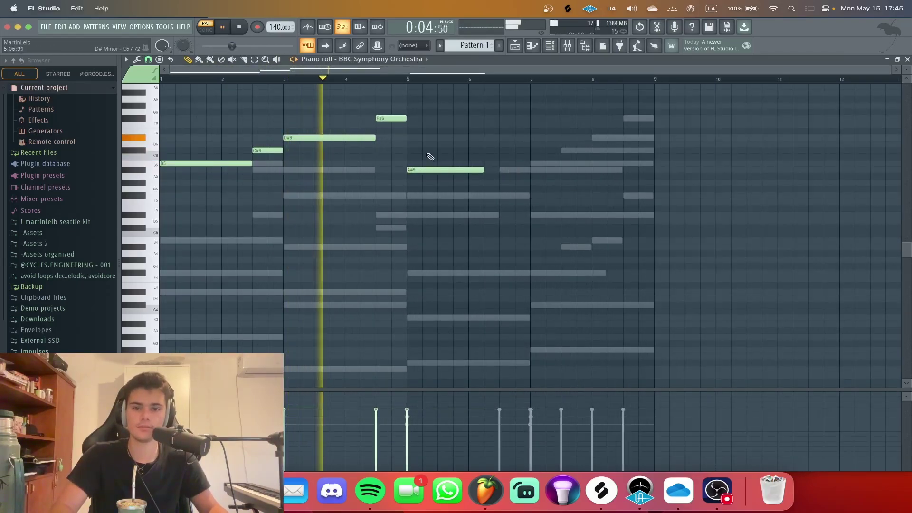
{"action": "scroll", "coordinate": [430, 158], "scroll_direction": "up", "scroll_amount": 2}
{"action": "key", "text": "space"}
- View the LABS channel's mixer track and mute the LABS #2 channel for playback
{"action": "key", "text": "F6"}
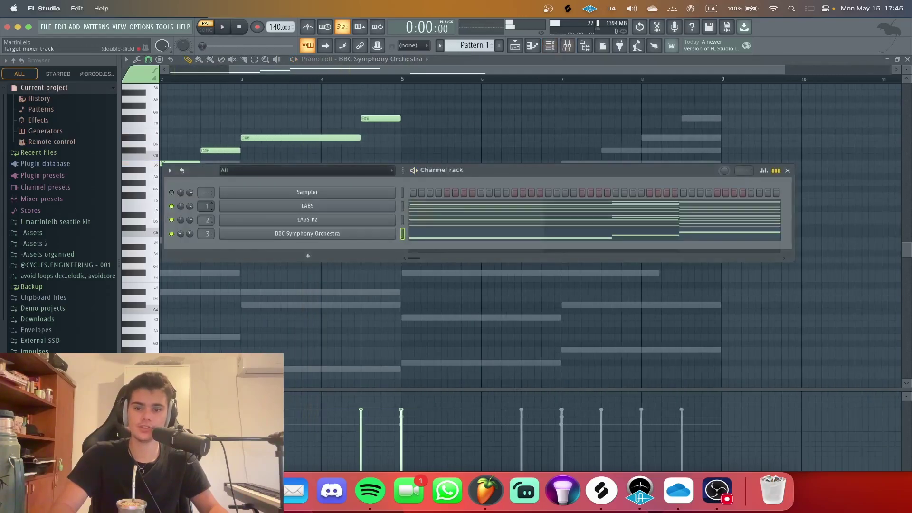
{"action": "double_click", "coordinate": [208, 205]}
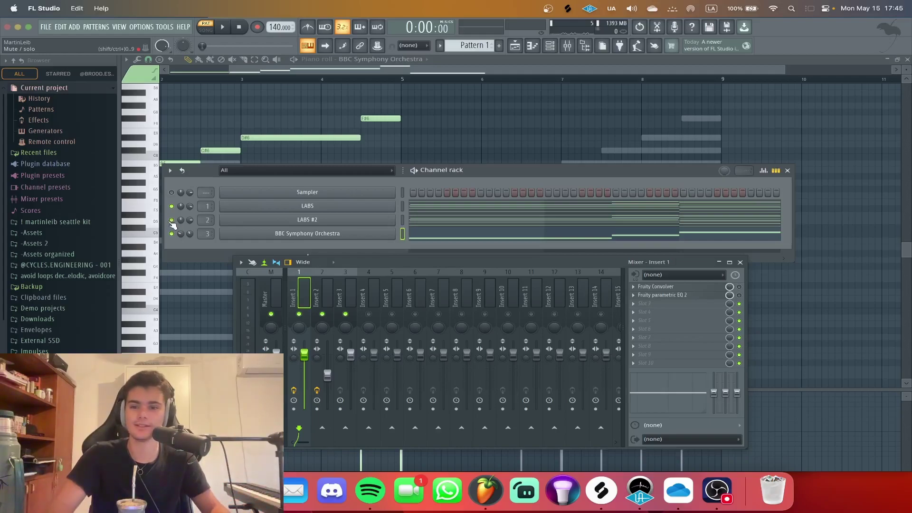
{"action": "left_click", "coordinate": [172, 220]}
{"action": "key", "text": "space"}
{"action": "key", "text": "F9"}
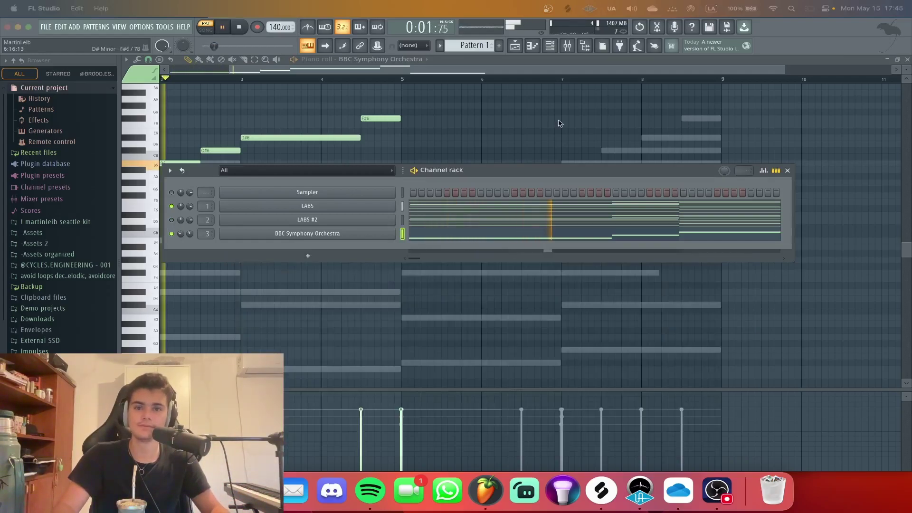
{"action": "key", "text": "F6"}
{"action": "key", "text": "F9"}
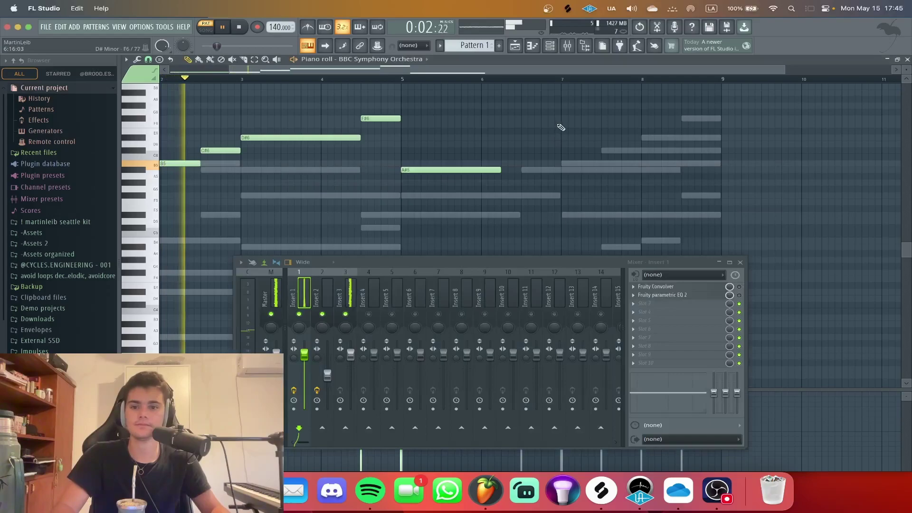
{"action": "left_click", "coordinate": [740, 263]}
{"action": "scroll", "coordinate": [407, 59], "scroll_direction": "down", "scroll_amount": 1}
{"action": "scroll", "coordinate": [368, 194], "scroll_direction": "down", "scroll_amount": 1}
{"action": "key", "text": "space"}
- Switch the piano roll to the LABS channel's notes
{"action": "left_click", "coordinate": [317, 312]}
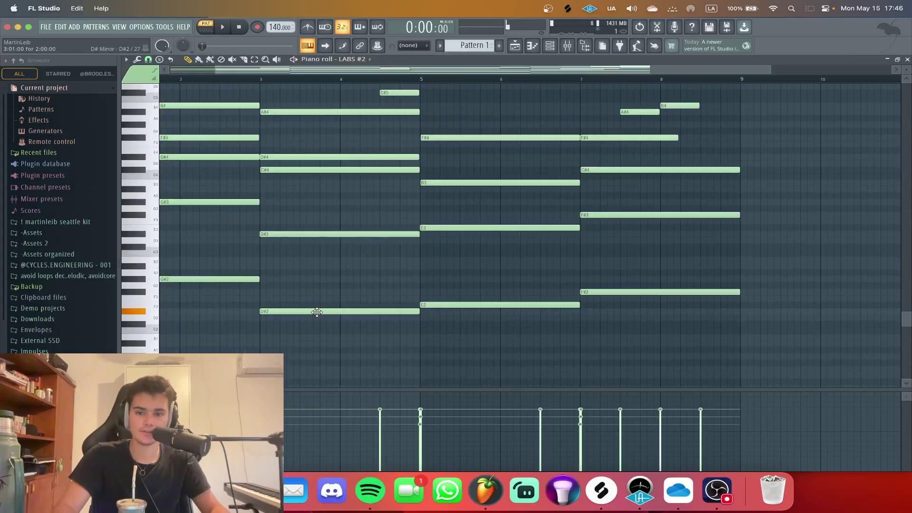
{"action": "key", "text": "Up"}
{"action": "left_click", "coordinate": [367, 60]}
{"action": "left_click", "coordinate": [361, 76]}
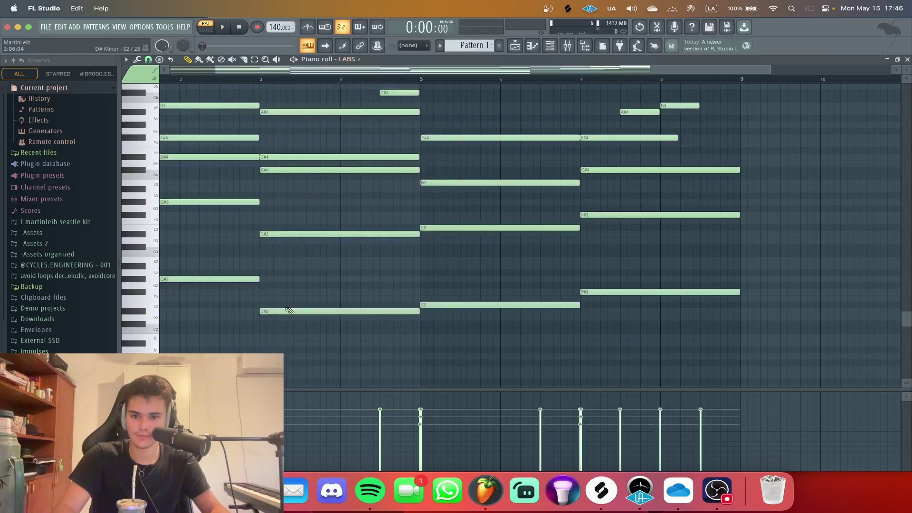
- Try A#2 as the bar 3 bass note by moving D#3 down and deleting D#2, and play the pattern
{"action": "left_click_drag", "start_coordinate": [288, 242], "coordinate": [291, 268]}
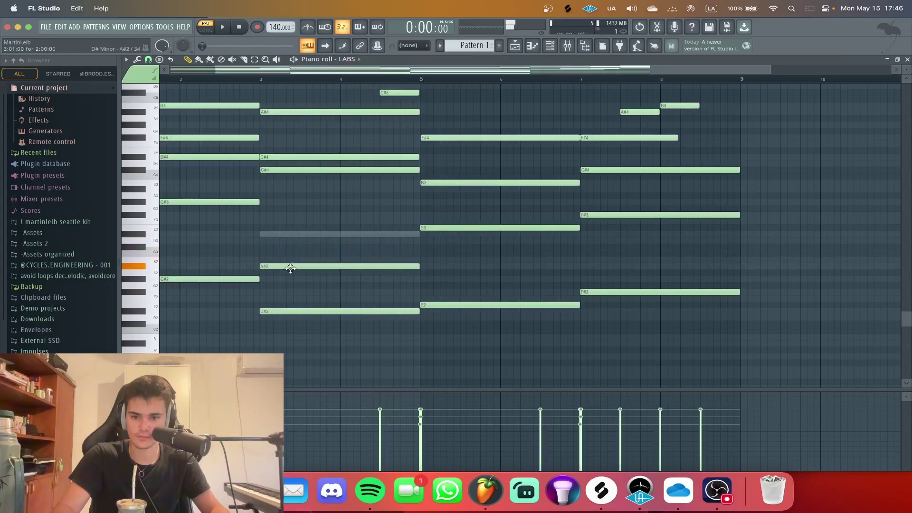
{"action": "right_click", "coordinate": [305, 309]}
{"action": "scroll", "coordinate": [342, 190], "scroll_direction": "up", "scroll_amount": 2}
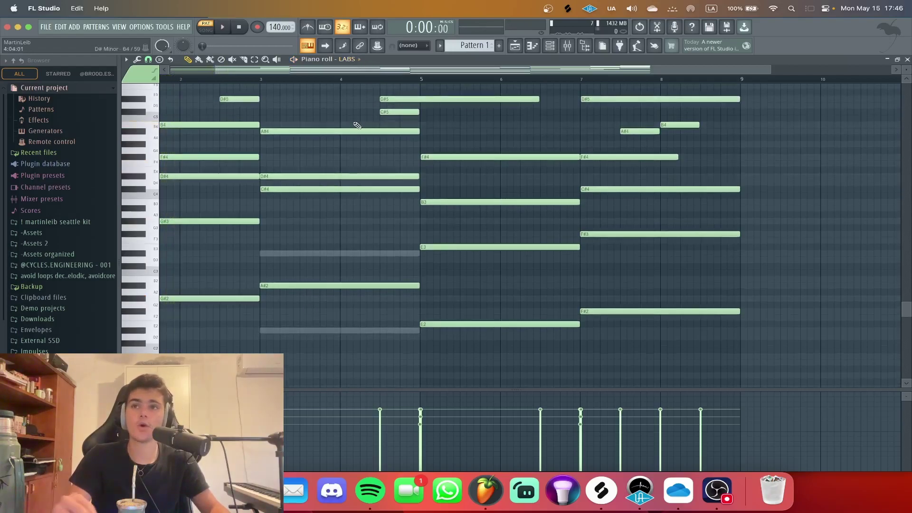
{"action": "scroll", "coordinate": [354, 126], "scroll_direction": "up", "scroll_amount": 2}
{"action": "key", "text": "space"}
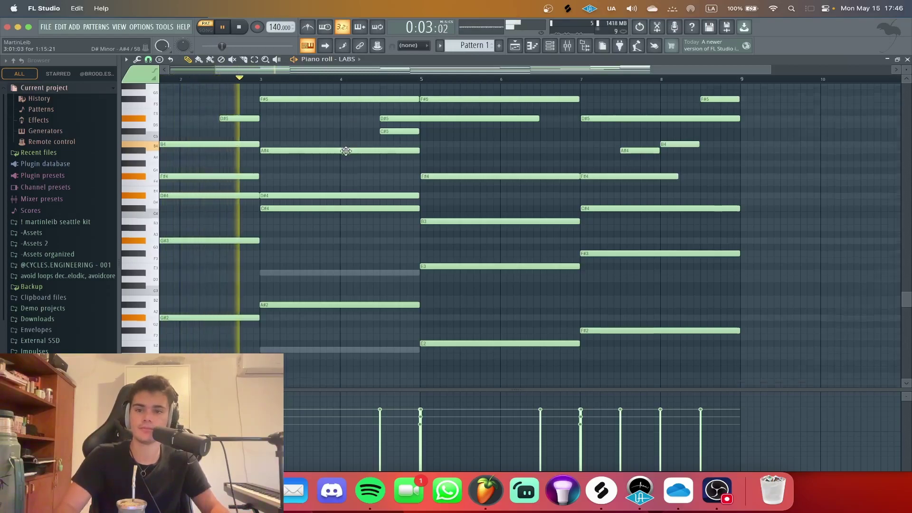
{"action": "scroll", "coordinate": [344, 152], "scroll_direction": "up", "scroll_amount": 2}
{"action": "key", "text": "space"}
- Try F#3 as the bar 3 bass note in place of A#2 and play the chords
{"action": "mouse_move", "coordinate": [290, 325]}
{"action": "left_mouse_down"}
{"action": "mouse_move", "coordinate": [288, 290]}
{"action": "mouse_move", "coordinate": [264, 264]}
{"action": "mouse_move", "coordinate": [258, 274]}
{"action": "left_mouse_up"}
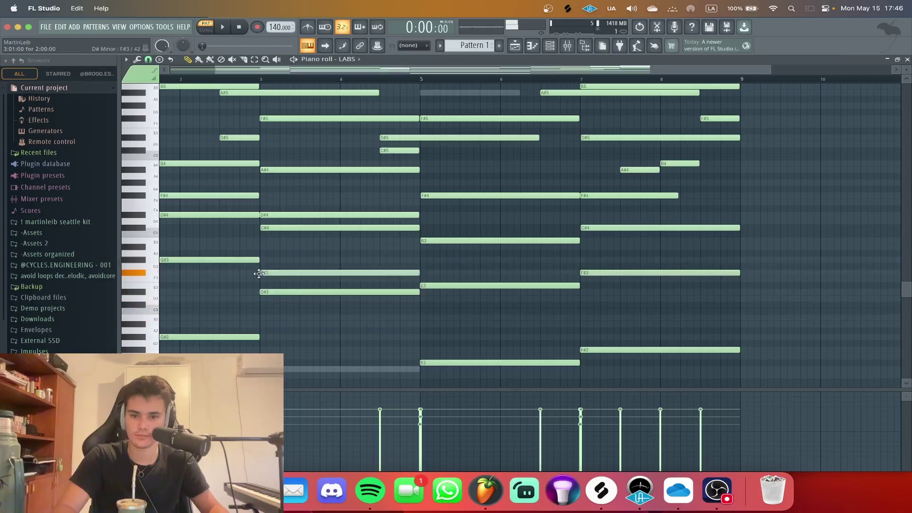
{"action": "key", "text": "space"}
{"action": "scroll", "coordinate": [272, 328], "scroll_direction": "up", "scroll_amount": 1}
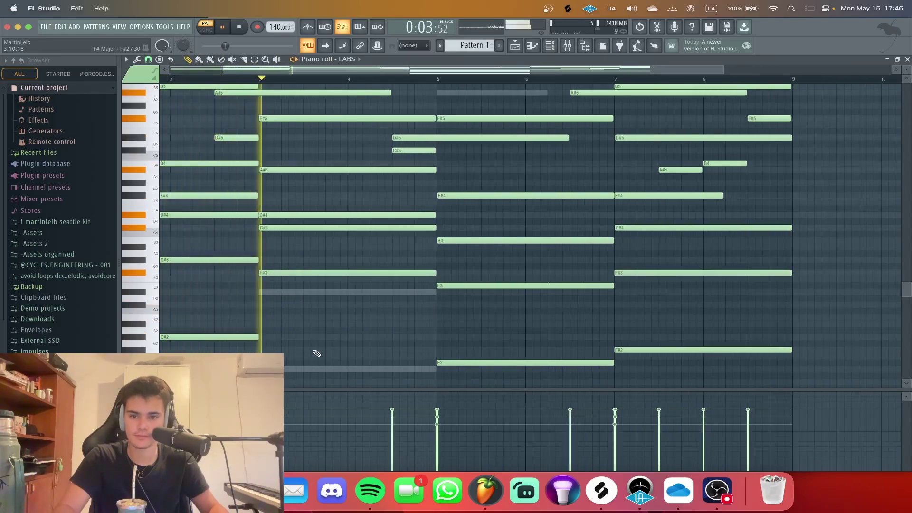
{"action": "key", "text": "space"}
{"action": "left_click", "coordinate": [259, 357]}
{"action": "left_click_drag", "start_coordinate": [287, 351], "coordinate": [287, 350]}
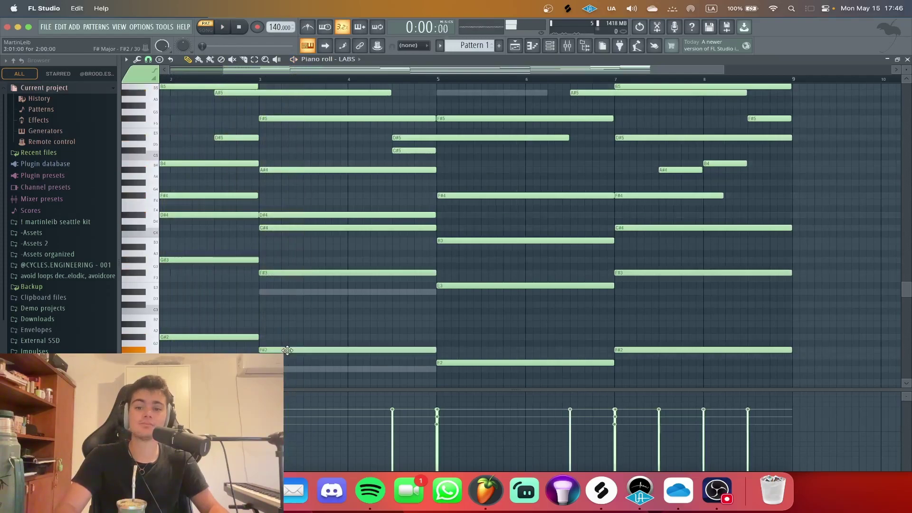
{"action": "right_click", "coordinate": [282, 350]}
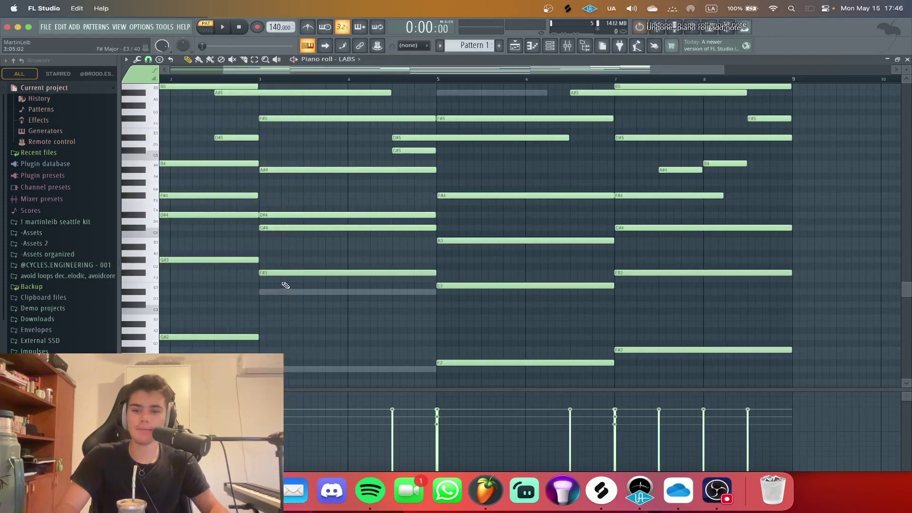
- Return the bar 3 bass note to D#3, add D#2 an octave below, and play the chords
{"action": "left_click_drag", "start_coordinate": [264, 273], "coordinate": [266, 292]}
{"action": "key", "text": "space"}
{"action": "left_click", "coordinate": [266, 369]}
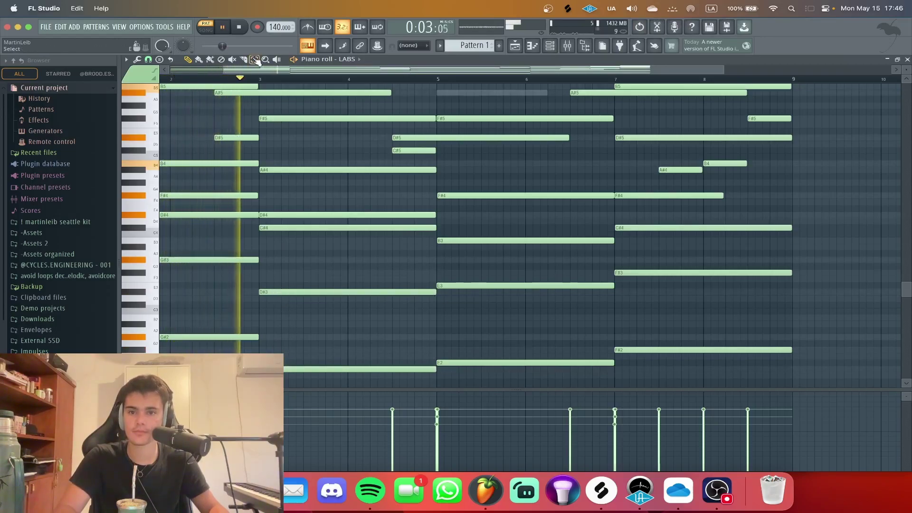
{"action": "key", "text": "space"}
- Select the two D# bass notes at bar 3, raise them to F#3 and F#2, and play the pattern
{"action": "key", "text": "super+alt+z"}
{"action": "key", "text": "super+alt+z"}
{"action": "key", "text": "super+alt+z"}
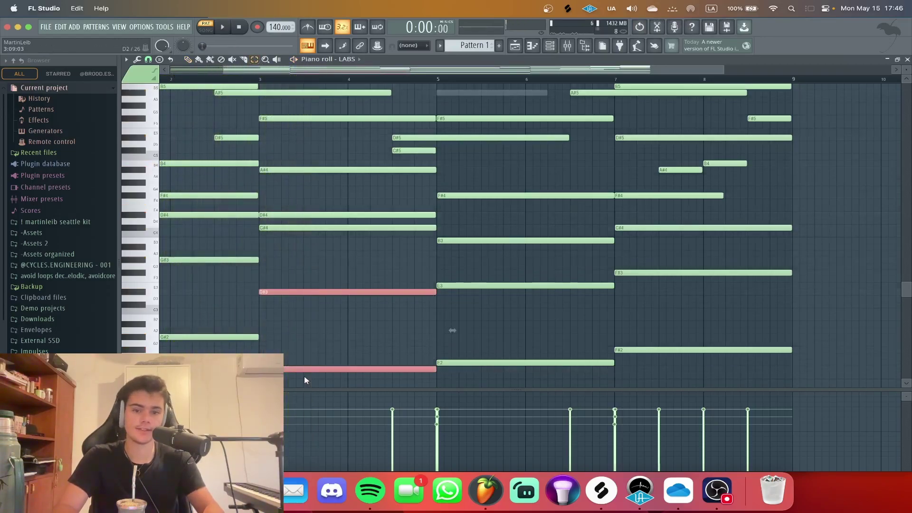
{"action": "key", "text": "space"}
{"action": "scroll", "coordinate": [338, 316], "scroll_direction": "up", "scroll_amount": 1}
{"action": "scroll", "coordinate": [336, 319], "scroll_direction": "down", "scroll_amount": 1}
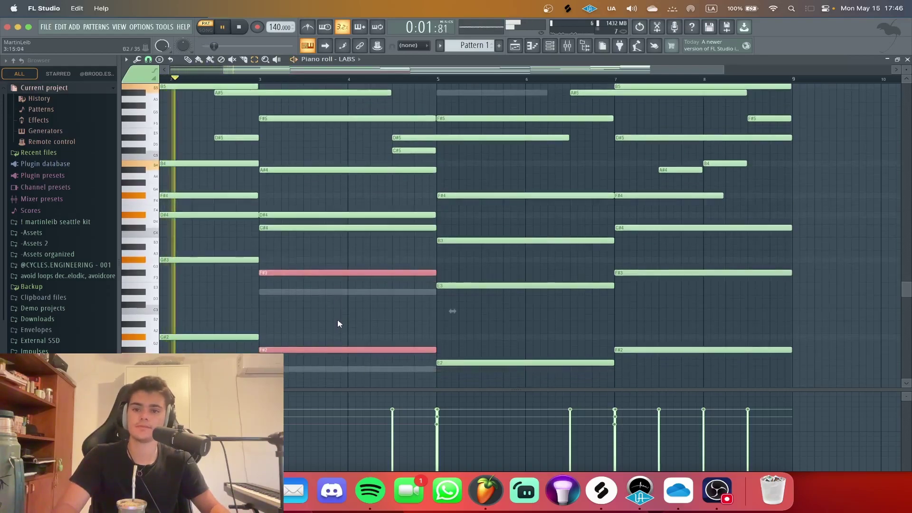
- Open the BBC Symphony Orchestra notes and lengthen the A#5 at bar 5 to one and a half bars
{"action": "left_click", "coordinate": [550, 46]}
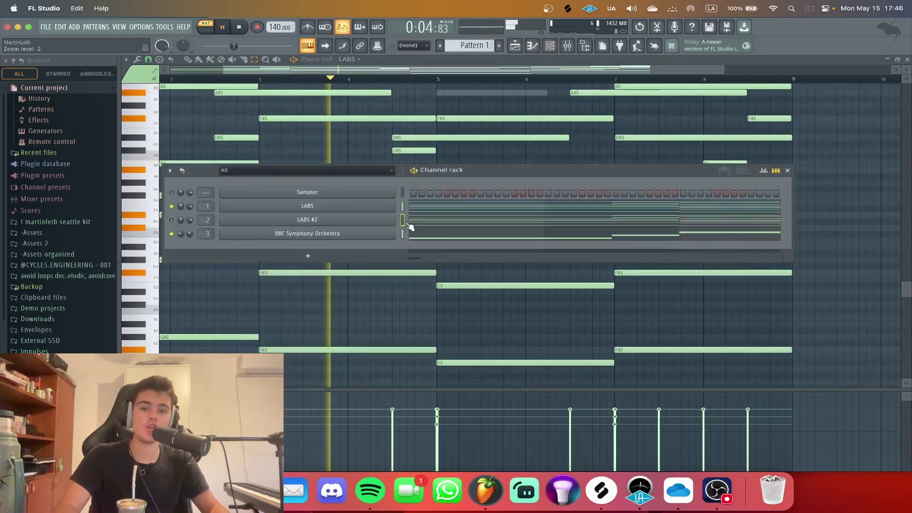
{"action": "left_click", "coordinate": [450, 243]}
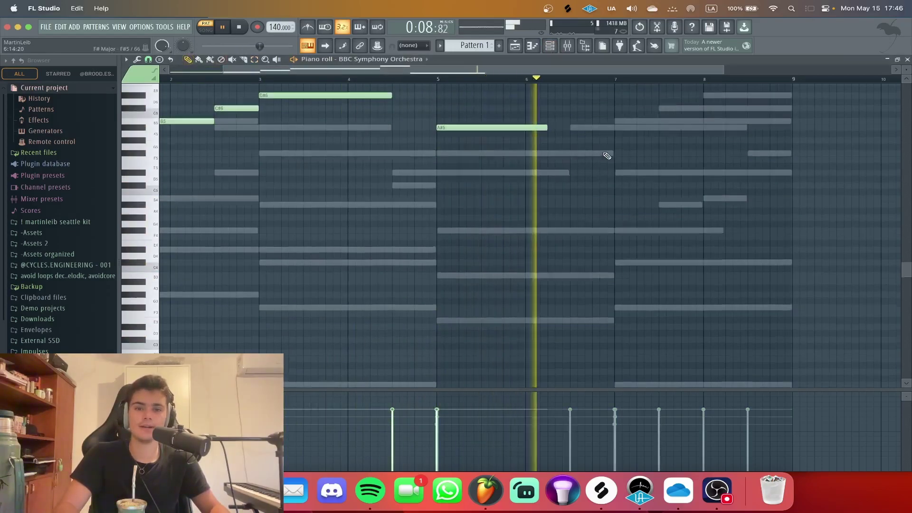
{"action": "key", "text": "space"}
{"action": "mouse_move", "coordinate": [573, 155]}
{"action": "left_mouse_down"}
{"action": "mouse_move", "coordinate": [703, 151]}
{"action": "mouse_move", "coordinate": [565, 151]}
{"action": "left_mouse_up"}
- Add a half-bar B5 midway through bar 6 and a half-bar C#6 at the start of bar 7
{"action": "left_click", "coordinate": [568, 144]}
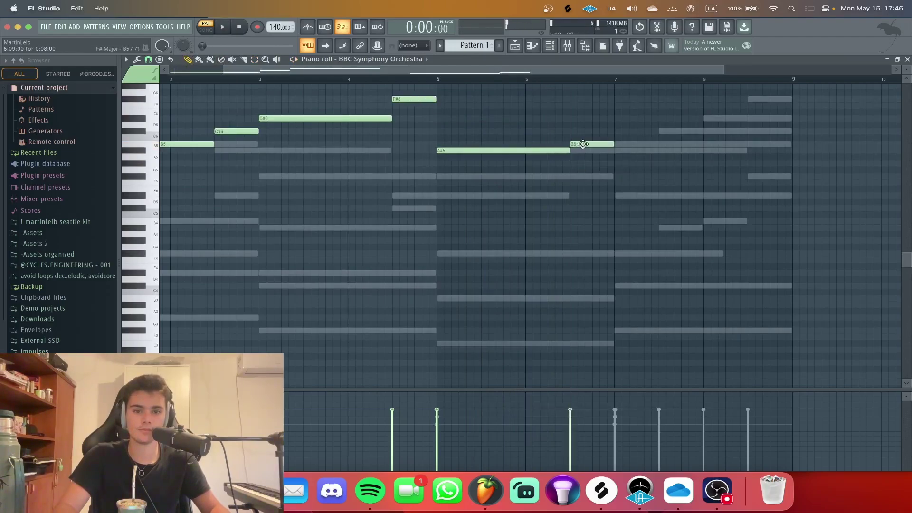
{"action": "left_click", "coordinate": [616, 131]}
{"action": "scroll", "coordinate": [633, 150], "scroll_direction": "up", "scroll_amount": 1}
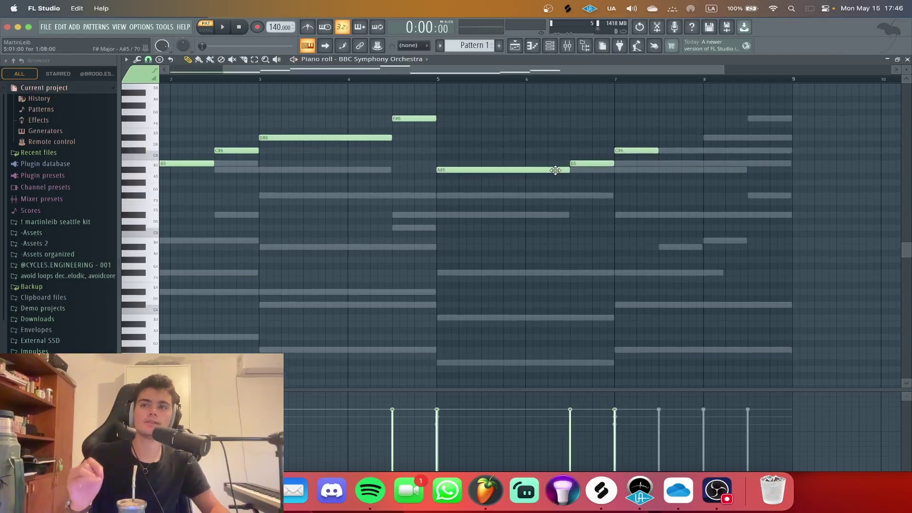
- Select the A#5, B5 and C#6 melody notes from bar 5 onward
{"action": "scroll", "coordinate": [289, 85], "scroll_direction": "down", "scroll_amount": 1}
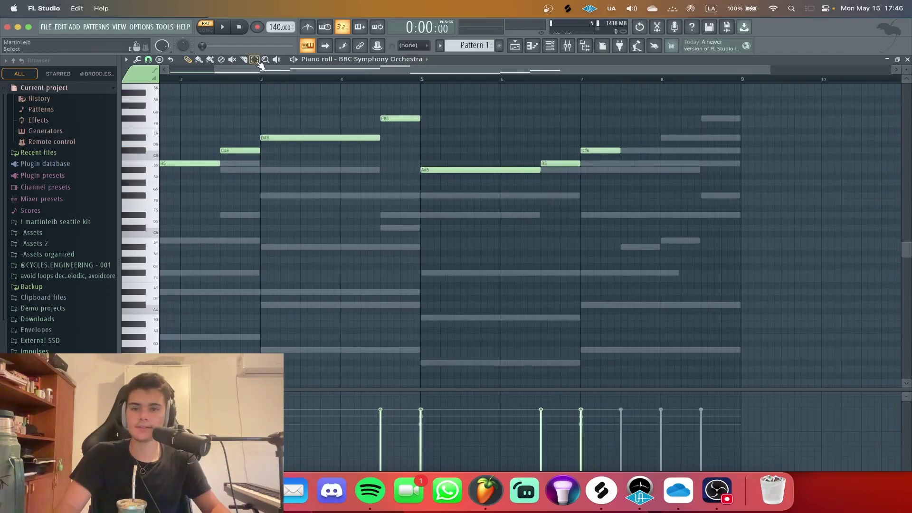
{"action": "scroll", "coordinate": [348, 79], "scroll_direction": "down", "scroll_amount": 1}
{"action": "left_click_drag", "start_coordinate": [197, 191], "coordinate": [157, 264]}
{"action": "left_click_drag", "start_coordinate": [414, 245], "coordinate": [663, 136]}
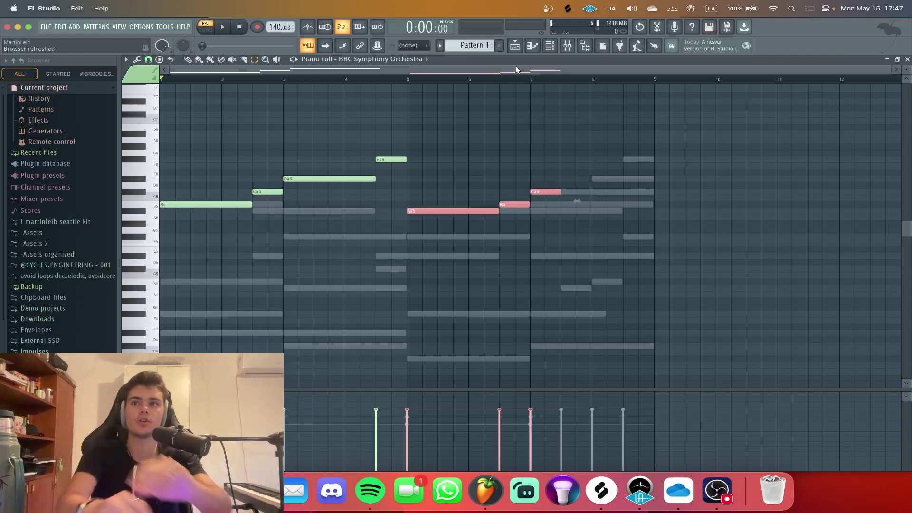
- Lower the half-bar melody note at the start of bar 7 to F#5, deselect it and play the pattern
{"action": "left_click_drag", "start_coordinate": [556, 172], "coordinate": [547, 195]}
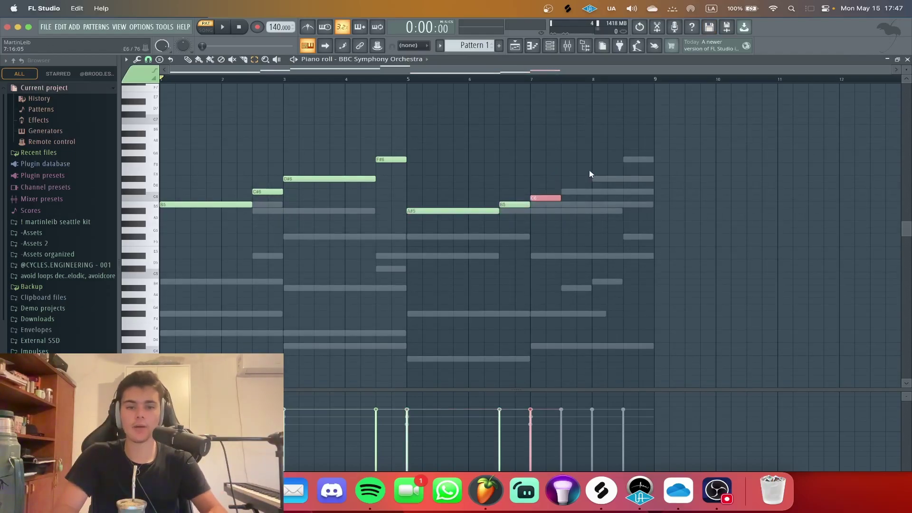
{"action": "key", "text": "shift+Down"}
{"action": "key", "text": "shift+Down"}
{"action": "key", "text": "shift+Down"}
{"action": "key", "text": "shift+Down"}
{"action": "key", "text": "ctrl+d"}
{"action": "key", "text": "space"}
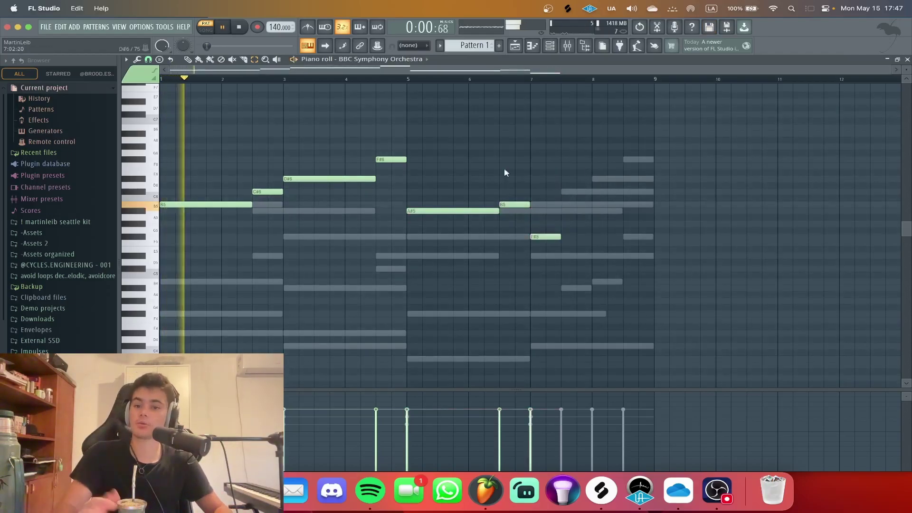
- Lengthen the F#5 at bar 7 to one and a half bars and add a half-bar D#5 midway through bar 8
{"action": "scroll", "coordinate": [549, 226], "scroll_direction": "up", "scroll_amount": 1}
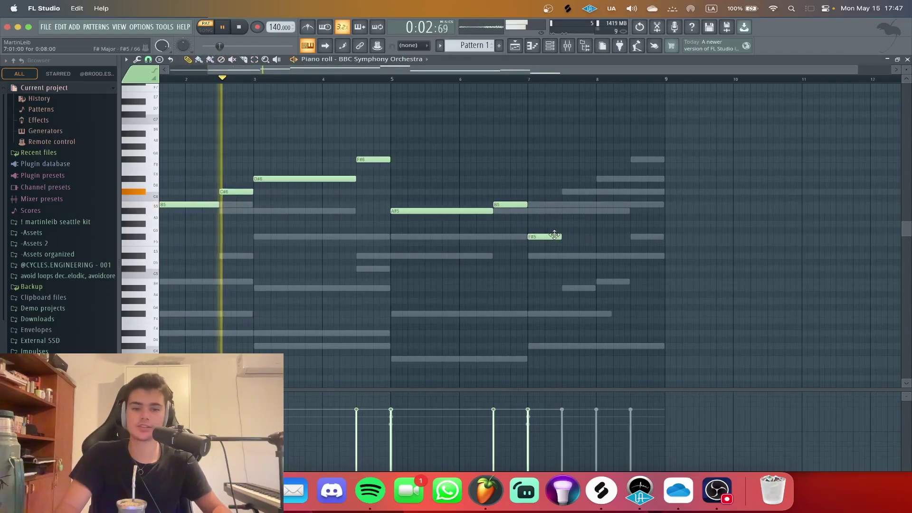
{"action": "left_click_drag", "start_coordinate": [561, 236], "coordinate": [630, 237]}
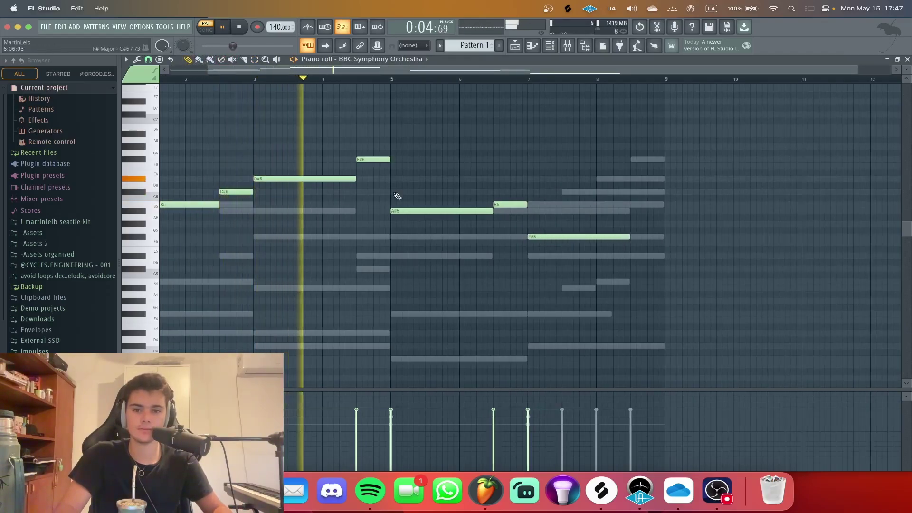
{"action": "scroll", "coordinate": [379, 171], "scroll_direction": "up", "scroll_amount": 1}
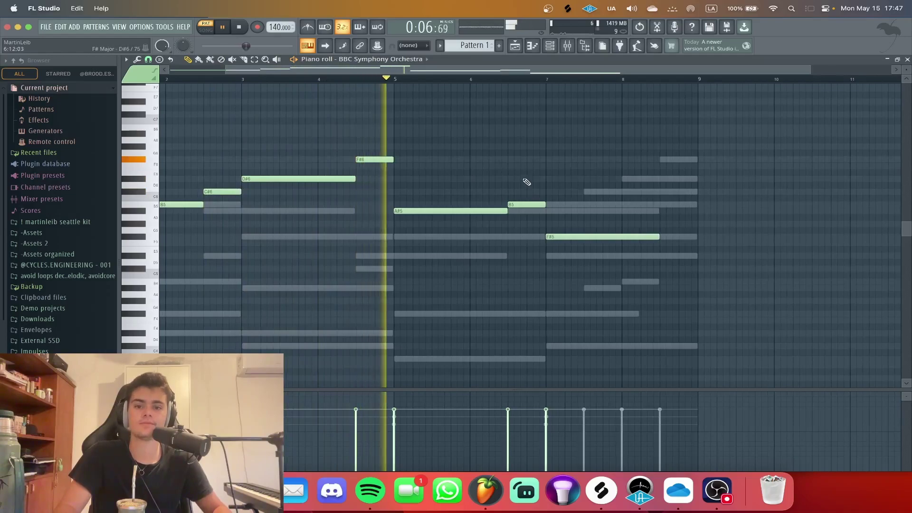
{"action": "scroll", "coordinate": [550, 203], "scroll_direction": "down", "scroll_amount": 1}
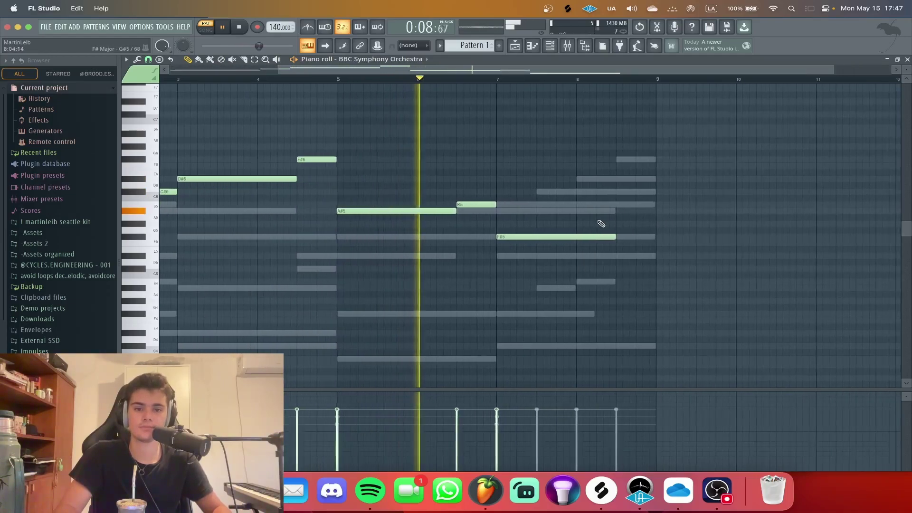
{"action": "scroll", "coordinate": [600, 222], "scroll_direction": "up", "scroll_amount": 2}
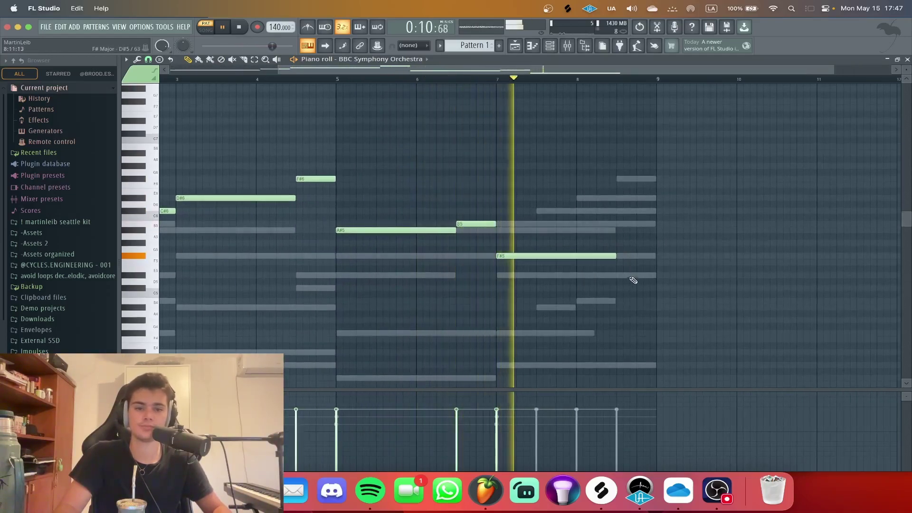
{"action": "scroll", "coordinate": [627, 278], "scroll_direction": "up", "scroll_amount": 1}
{"action": "scroll", "coordinate": [636, 287], "scroll_direction": "down", "scroll_amount": 1}
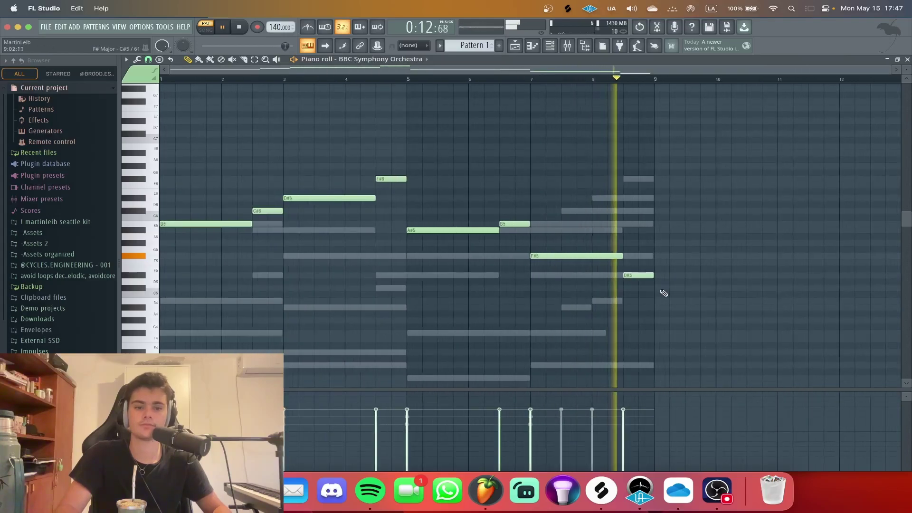
{"action": "scroll", "coordinate": [651, 289], "scroll_direction": "down", "scroll_amount": 2}
- Add another LABS instrument channel and close its plugin window
{"action": "key", "text": "F6"}
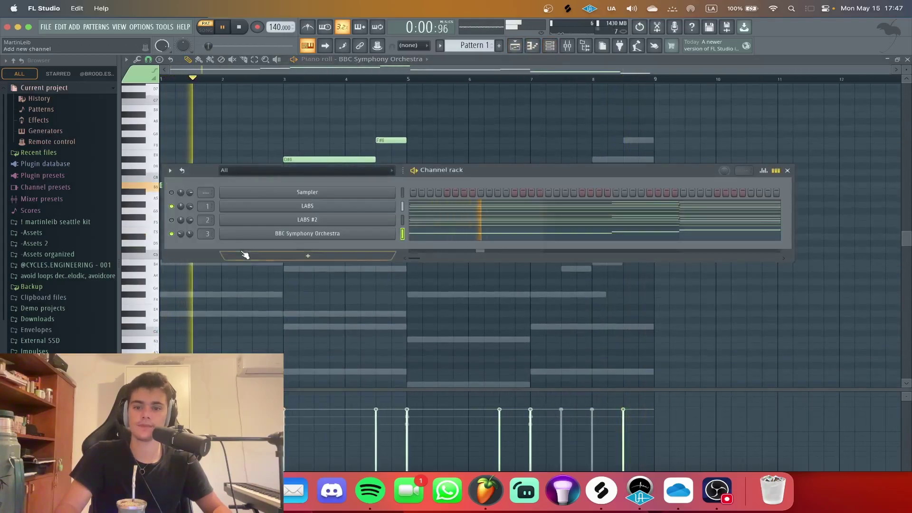
{"action": "left_click", "coordinate": [339, 259]}
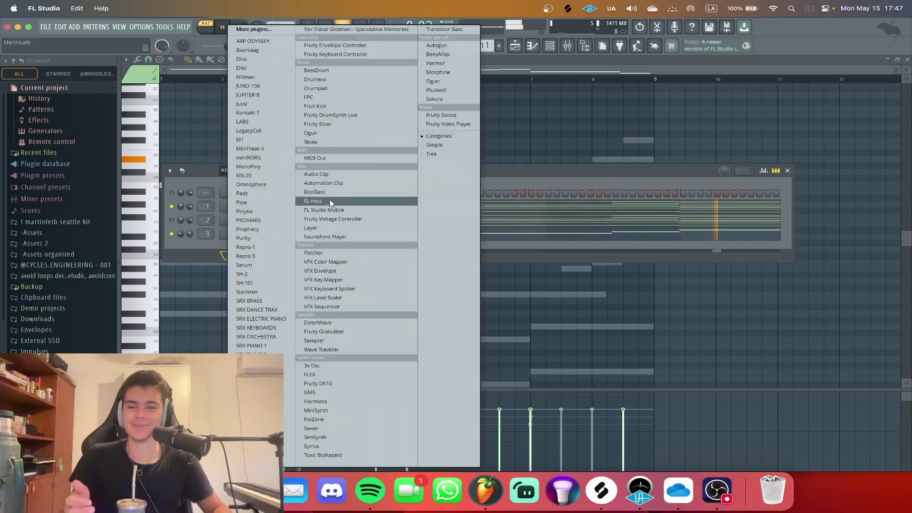
{"action": "left_click", "coordinate": [271, 122]}
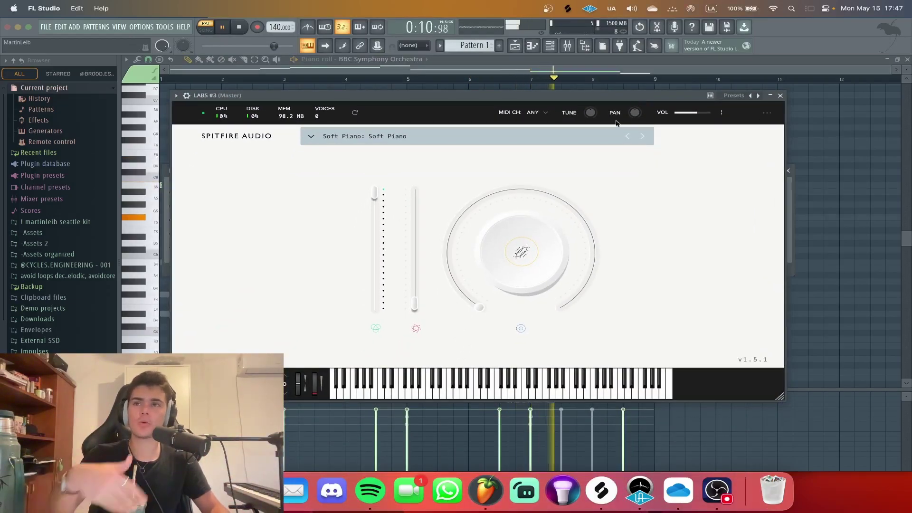
{"action": "key", "text": "Escape"}
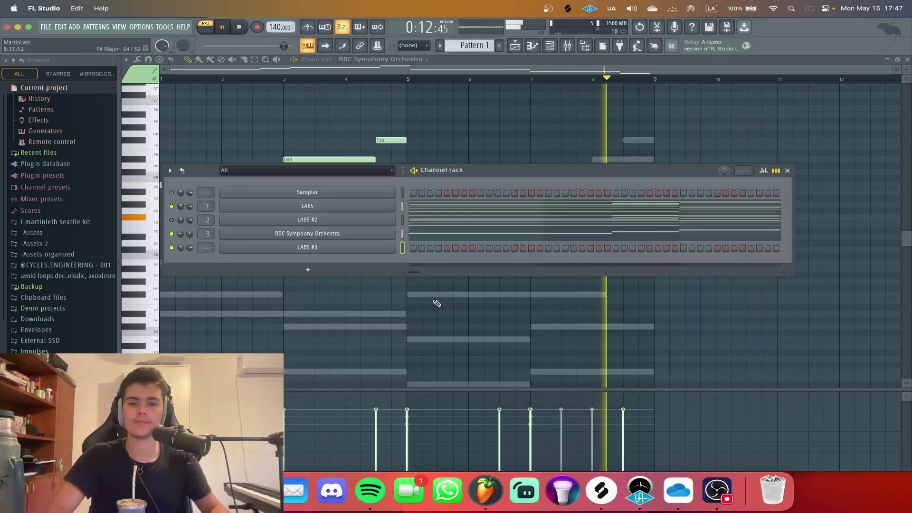
- Add a second BBC Symphony Orchestra instrument channel
{"action": "left_click", "coordinate": [369, 265]}
{"action": "left_click", "coordinate": [272, 30]}
{"action": "type", "text": "bbc"}
{"action": "left_click", "coordinate": [401, 82]}
{"action": "double_click", "coordinate": [399, 83]}
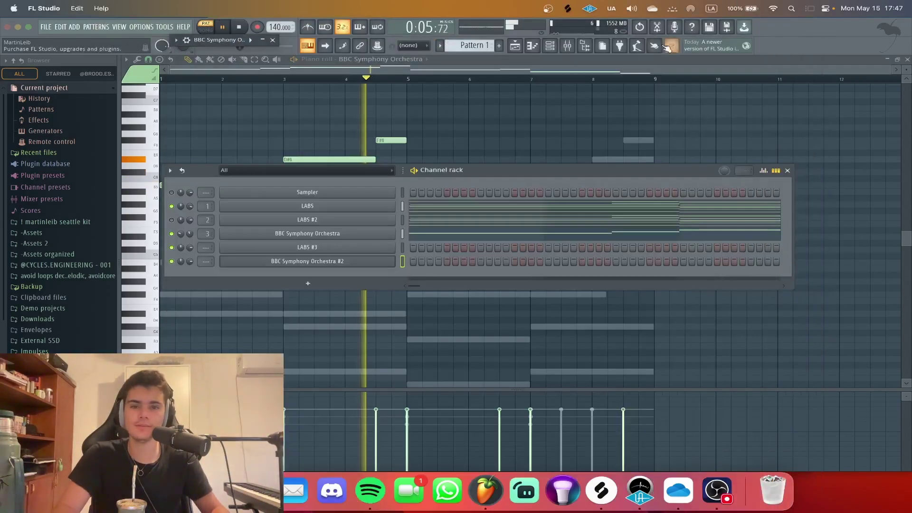
- Stop playback and load the Horns a4 brass preset in the second BBC Symphony Orchestra
{"action": "key", "text": "space"}
{"action": "left_click", "coordinate": [399, 85]}
{"action": "scroll", "coordinate": [505, 190], "scroll_direction": "down", "scroll_amount": 3}
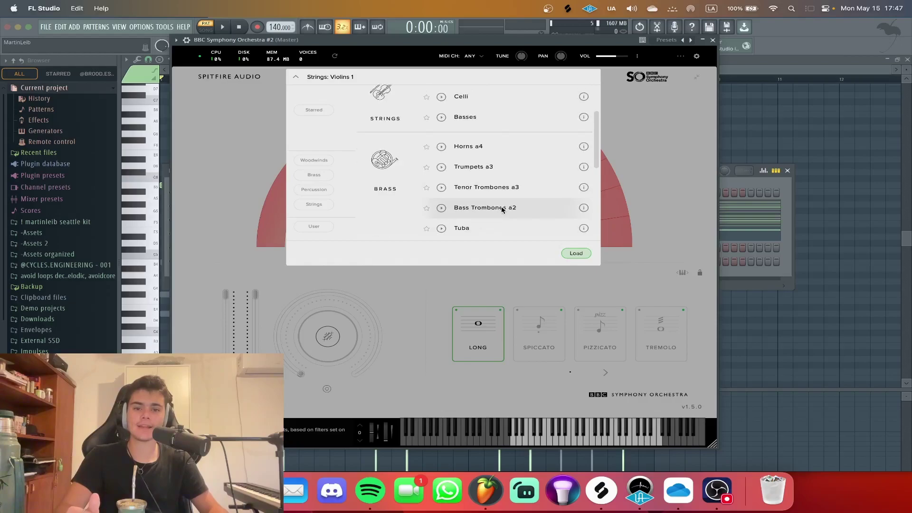
{"action": "scroll", "coordinate": [507, 140], "scroll_direction": "down", "scroll_amount": 1}
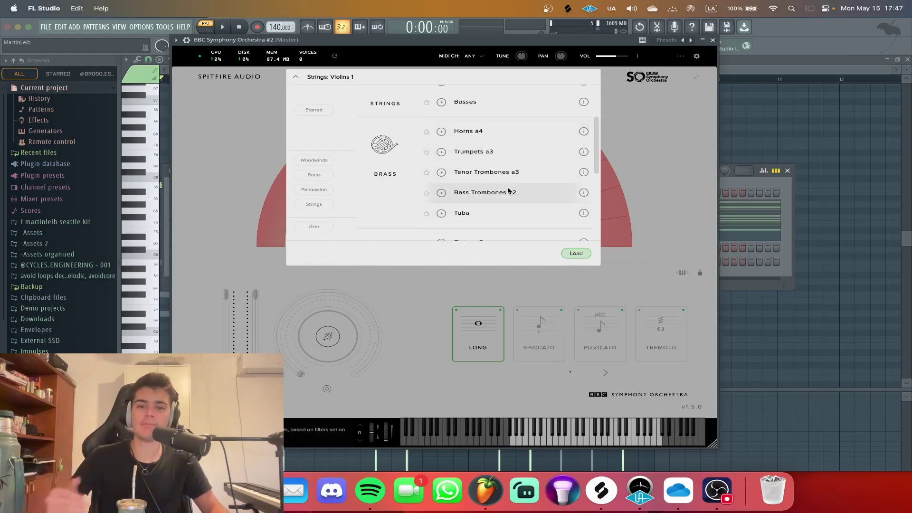
{"action": "double_click", "coordinate": [519, 133]}
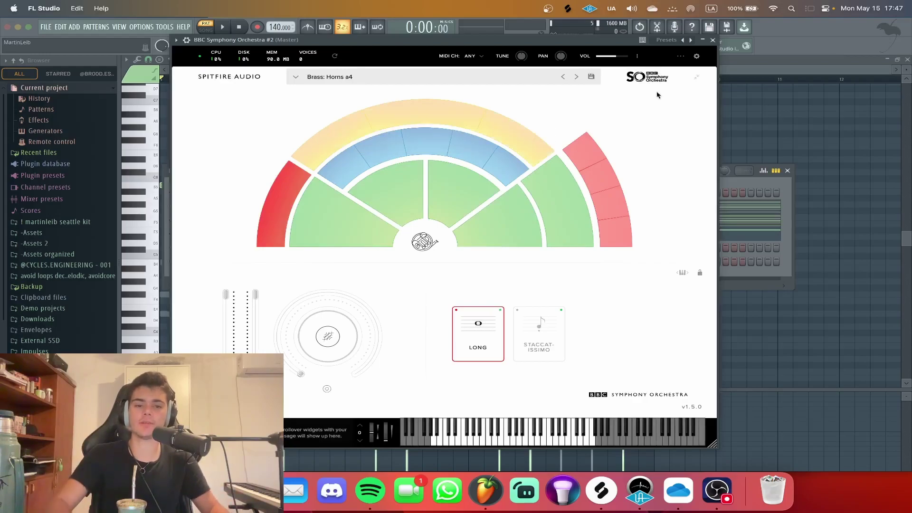
- Open the piano roll of BBC Symphony Orchestra #2 and draw a two-bar B5 from bar 1
{"action": "left_click", "coordinate": [712, 40]}
{"action": "right_click", "coordinate": [383, 261]}
{"action": "left_click", "coordinate": [397, 263]}
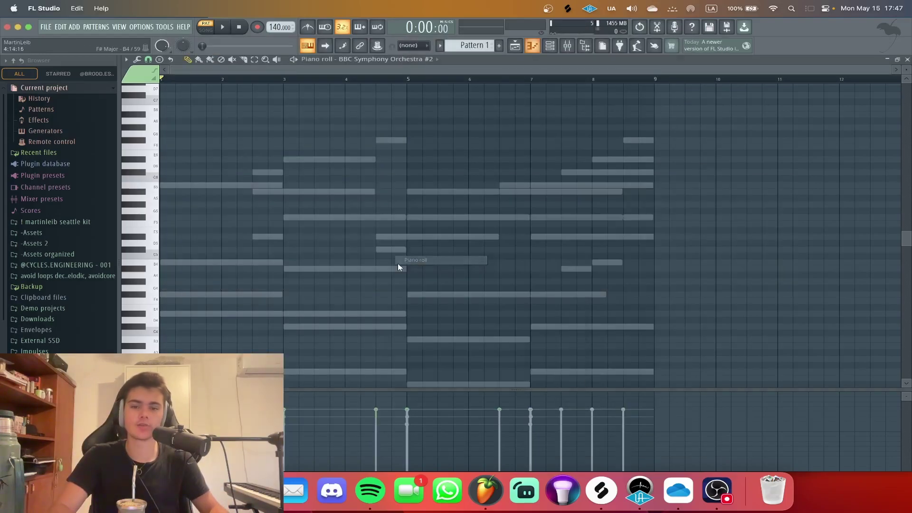
{"action": "scroll", "coordinate": [159, 185], "scroll_direction": "up", "scroll_amount": 3}
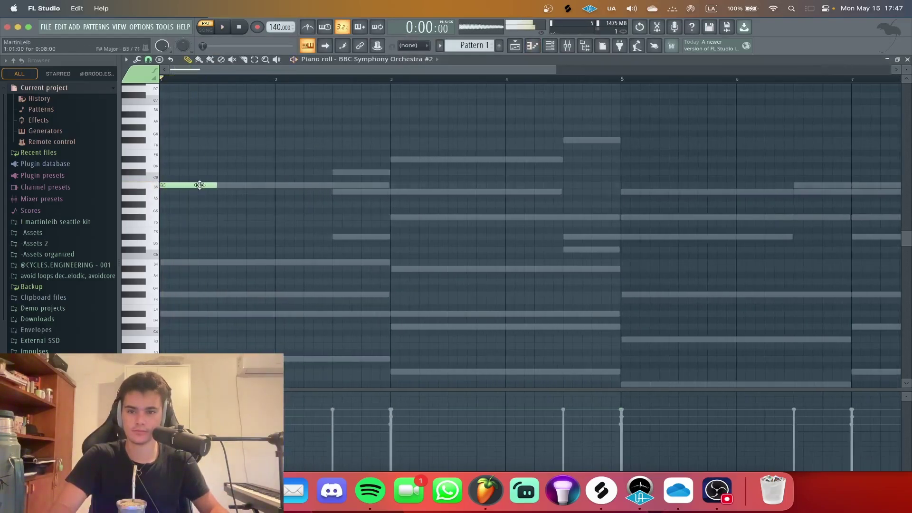
{"action": "left_click_drag", "start_coordinate": [215, 185], "coordinate": [386, 191]}
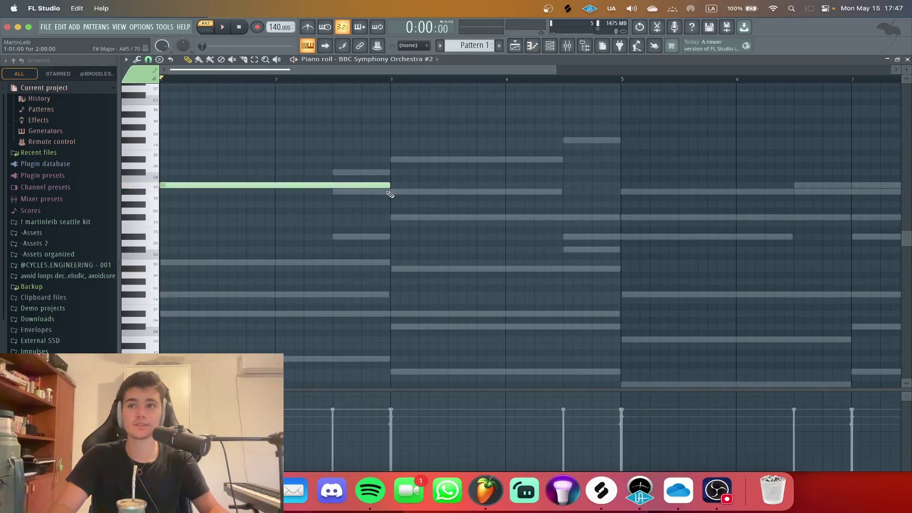
- Reopen BBC Symphony Orchestra #2, load a different instrument preset and close the plugin window
{"action": "left_click", "coordinate": [549, 46]}
{"action": "left_click", "coordinate": [390, 262]}
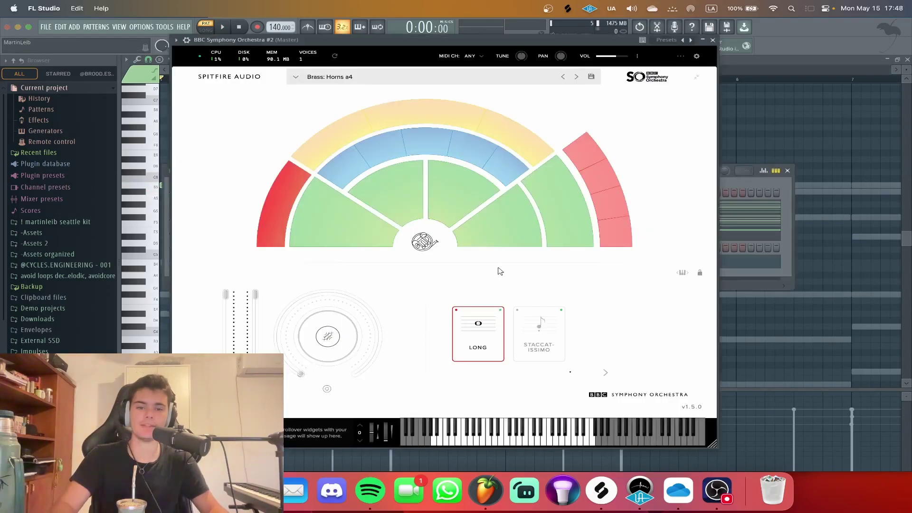
{"action": "left_click", "coordinate": [516, 76]}
{"action": "left_click", "coordinate": [503, 194]}
{"action": "left_click", "coordinate": [712, 40]}
- Try a two-bar G#2 from bar 1 with playback, then shorten the note and raise it to G#3
{"action": "scroll", "coordinate": [560, 148], "scroll_direction": "down", "scroll_amount": 5}
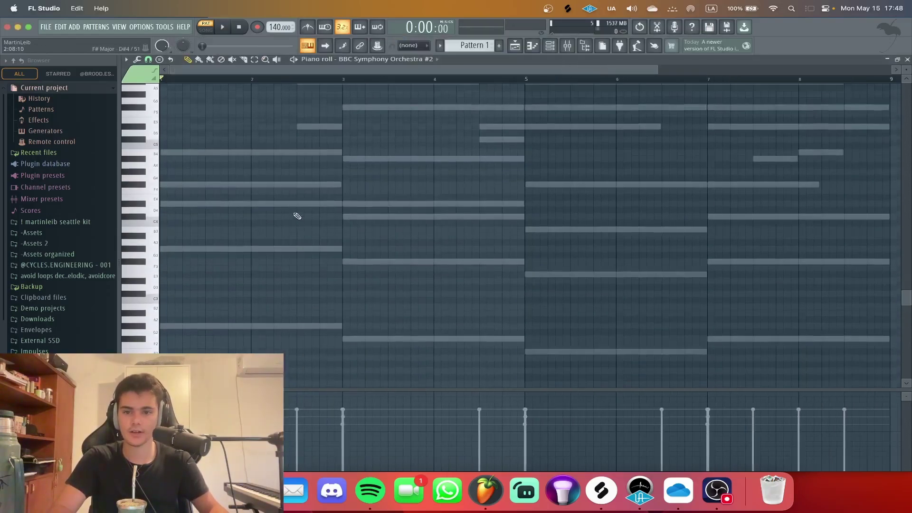
{"action": "left_click", "coordinate": [169, 301]}
{"action": "key", "text": "space"}
{"action": "scroll", "coordinate": [348, 315], "scroll_direction": "up", "scroll_amount": 2}
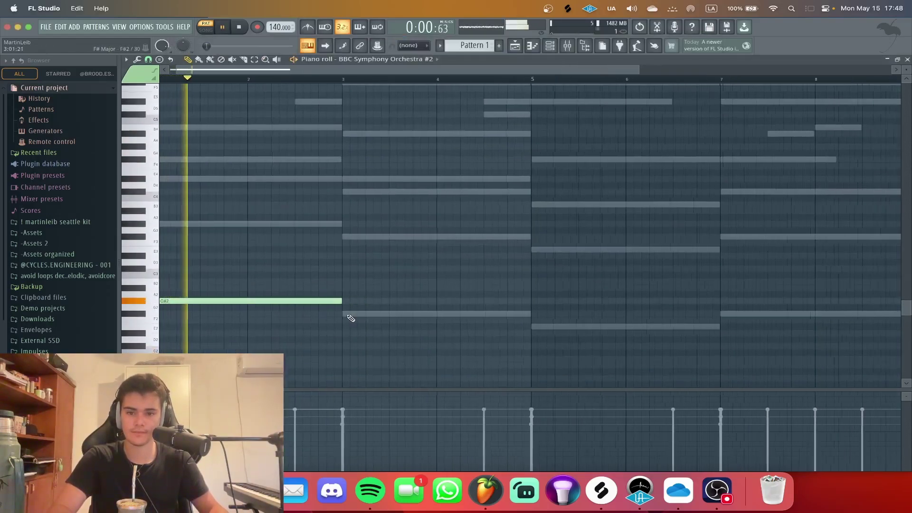
{"action": "left_click_drag", "start_coordinate": [347, 315], "coordinate": [170, 318]}
{"action": "key", "text": "space"}
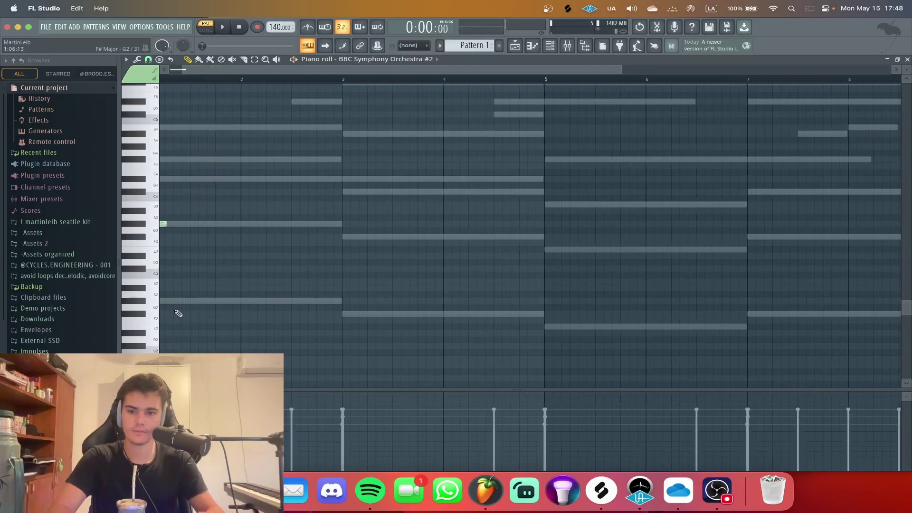
- Close the mixer and delete the BBC Symphony Orchestra #2 channel
{"action": "left_click", "coordinate": [563, 45]}
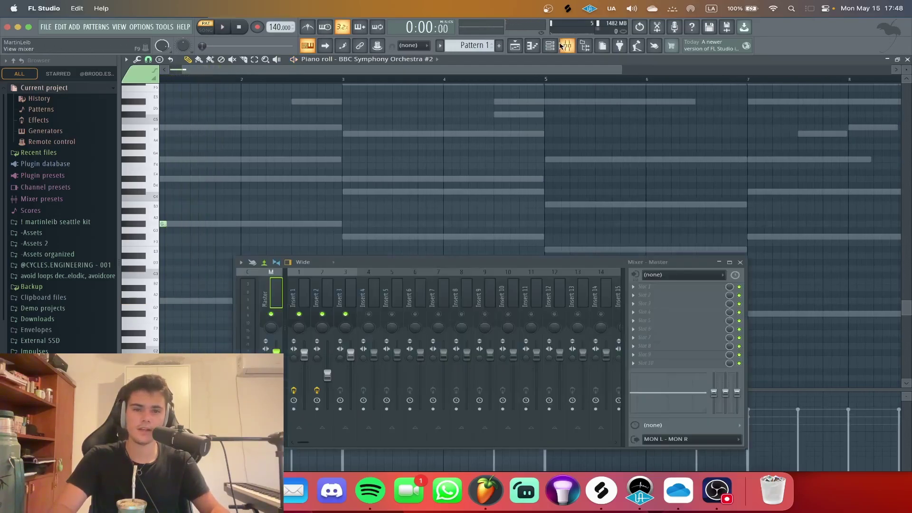
{"action": "left_click", "coordinate": [549, 46]}
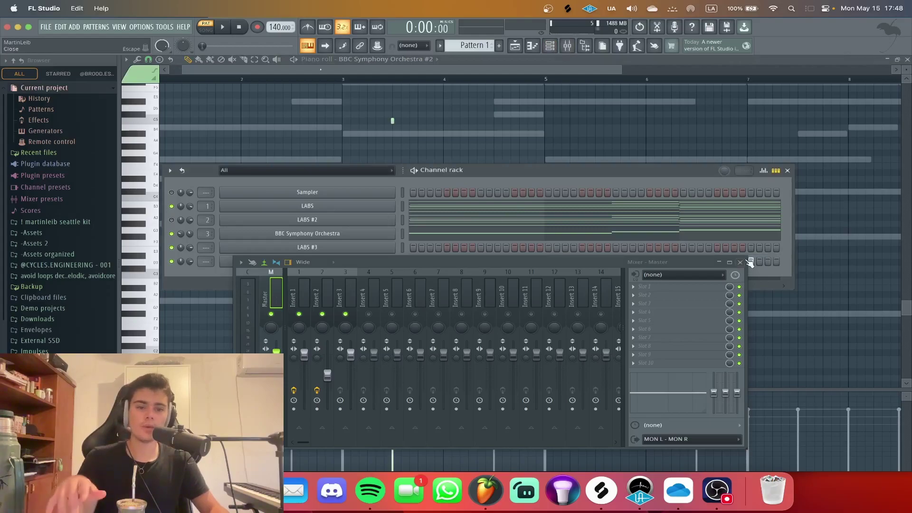
{"action": "left_click", "coordinate": [740, 261]}
{"action": "right_click", "coordinate": [392, 261]}
{"action": "left_click", "coordinate": [413, 359]}
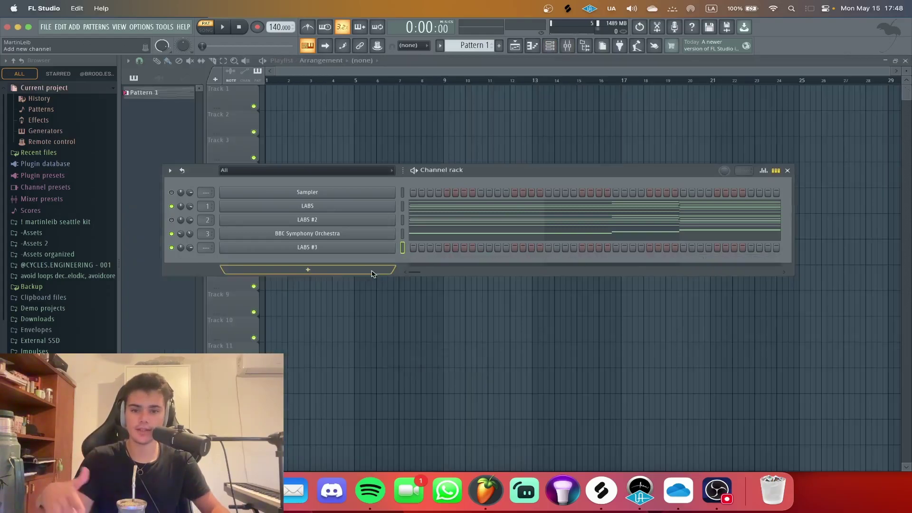
- Add a 3x Osc instrument channel
{"action": "left_click", "coordinate": [307, 270]}
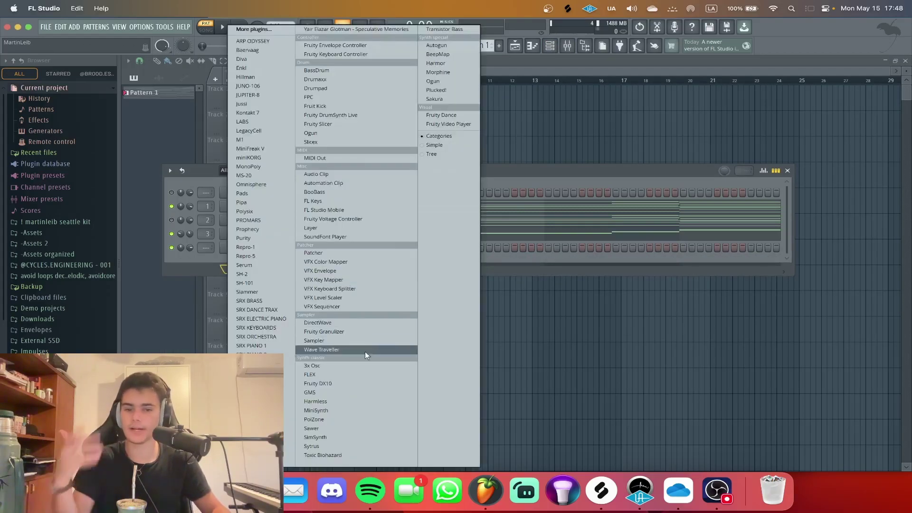
{"action": "left_click", "coordinate": [341, 365]}
{"action": "left_click_drag", "start_coordinate": [494, 177], "coordinate": [465, 174]}
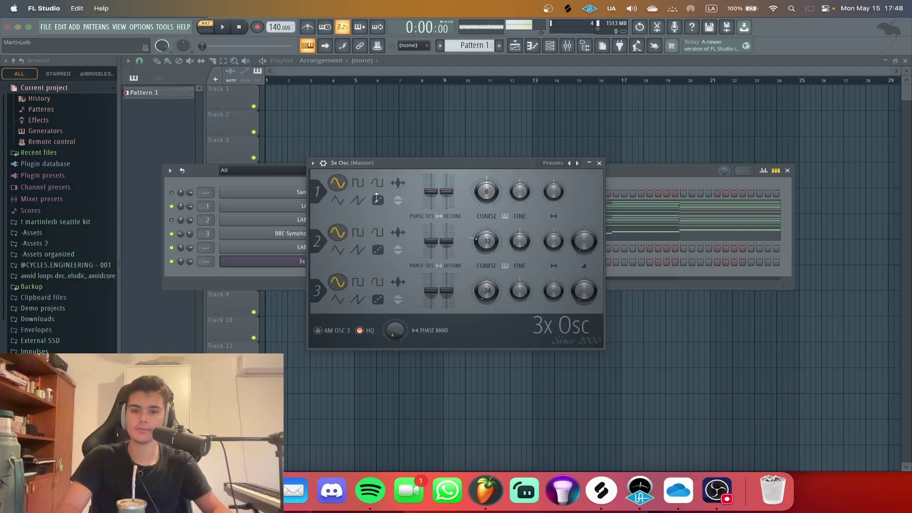
- Audition the square, rounded, triangle and saw shapes on oscillator 1 of 3x Osc, then return it to sine
{"action": "left_click", "coordinate": [357, 182]}
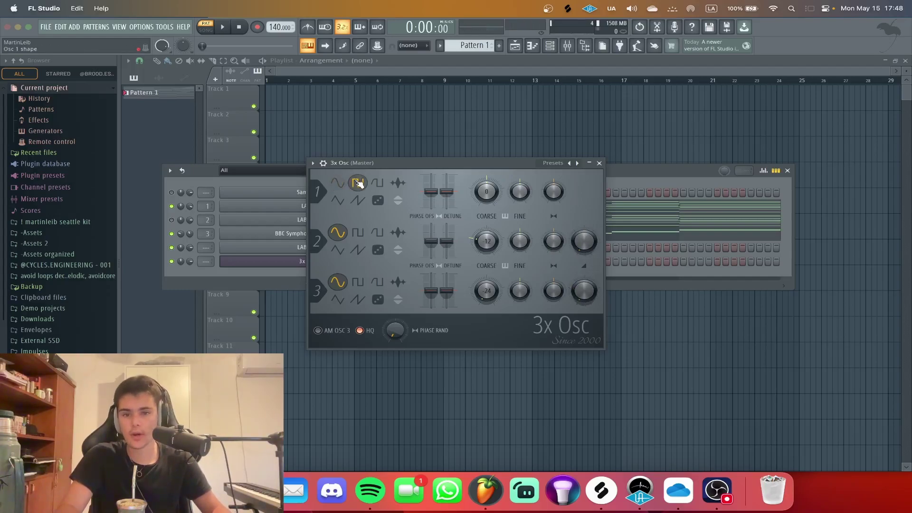
{"action": "left_click", "coordinate": [378, 184]}
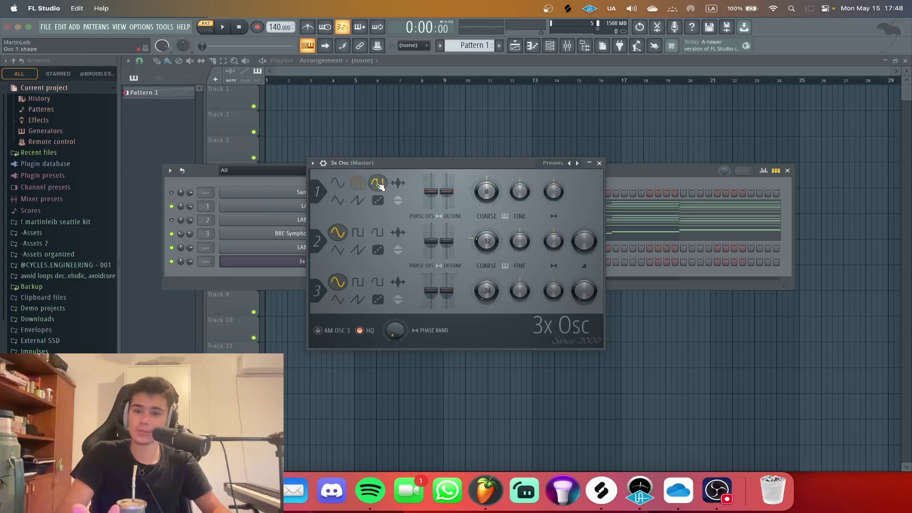
{"action": "left_click", "coordinate": [382, 186]}
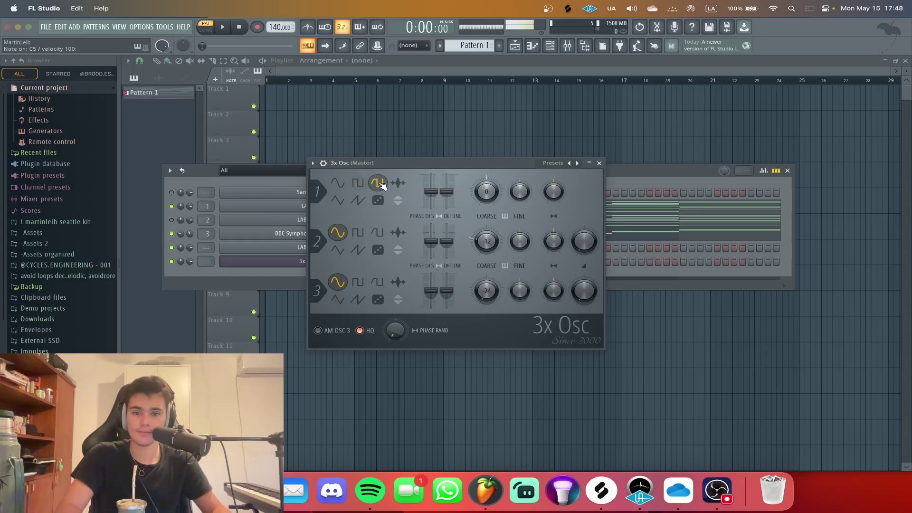
{"action": "left_click", "coordinate": [340, 201]}
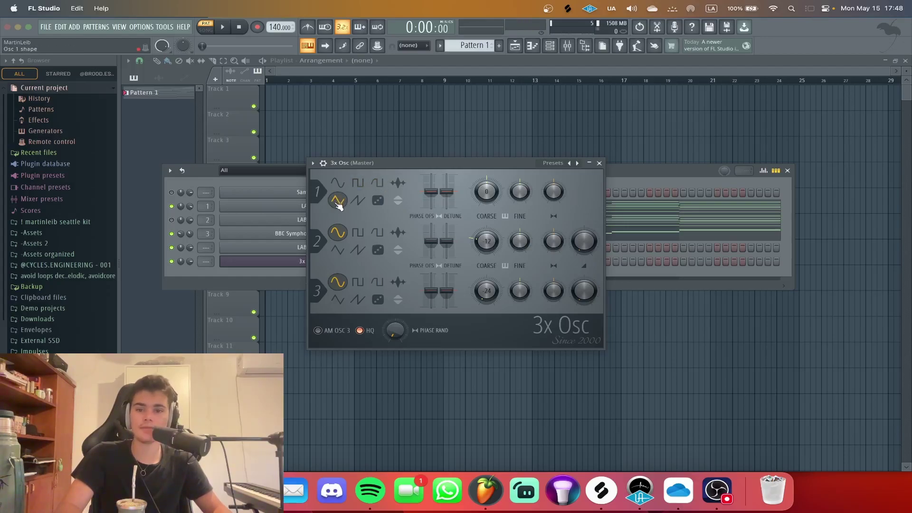
{"action": "left_click", "coordinate": [358, 201]}
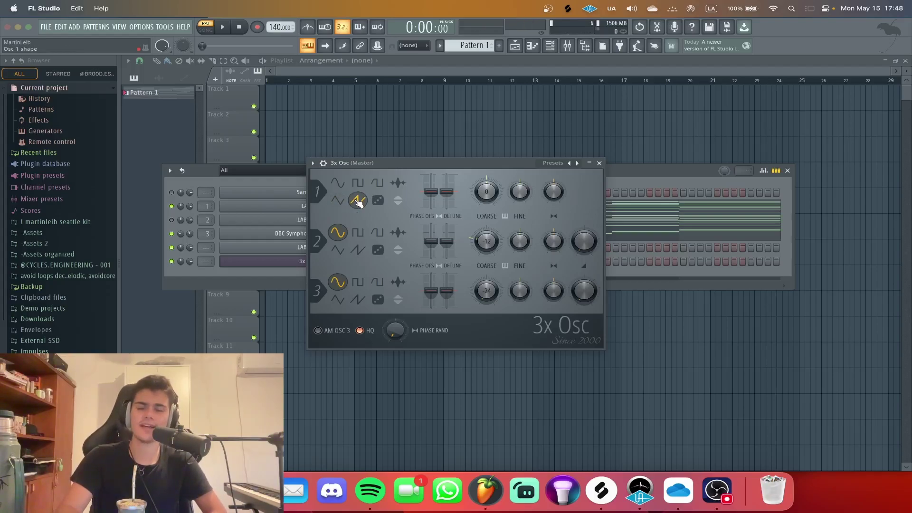
{"action": "key", "text": "z"}
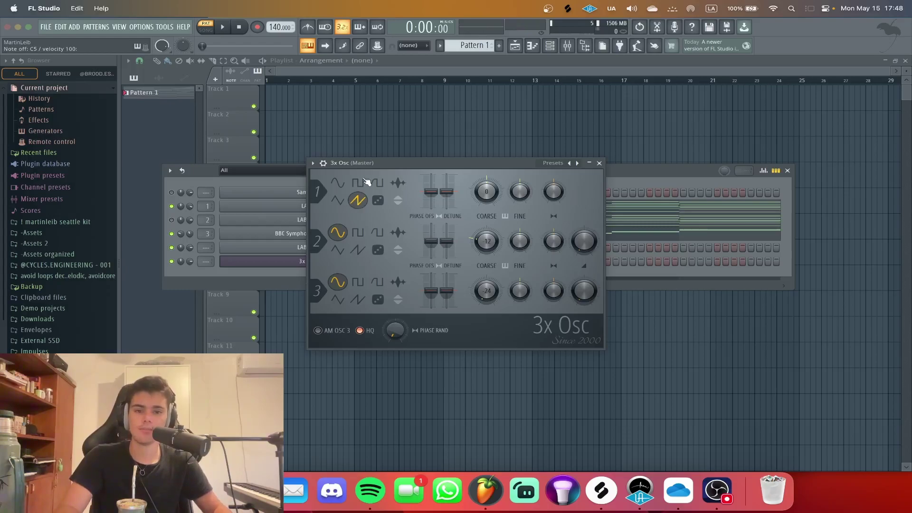
{"action": "left_click", "coordinate": [337, 182]}
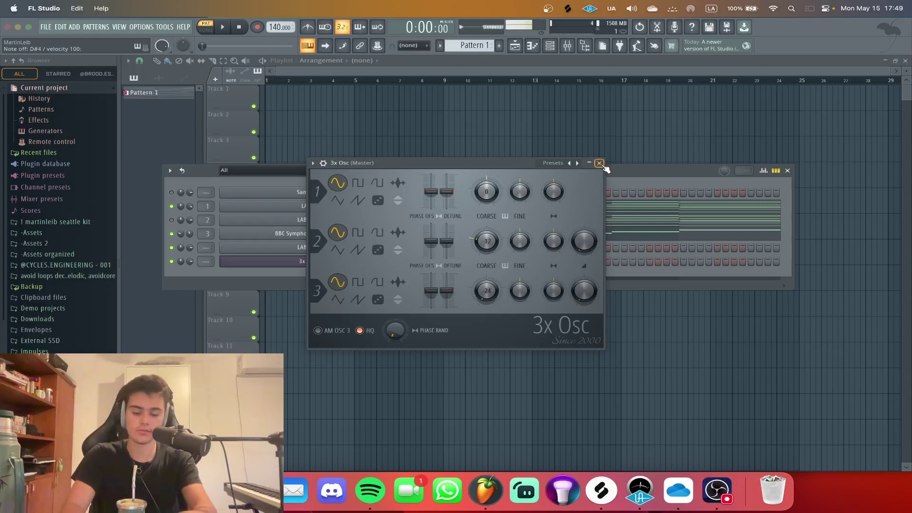
- Open the 3x Osc volume envelope and try its attack time at 0% and 32% while auditioning C5
{"action": "left_click", "coordinate": [323, 163]}
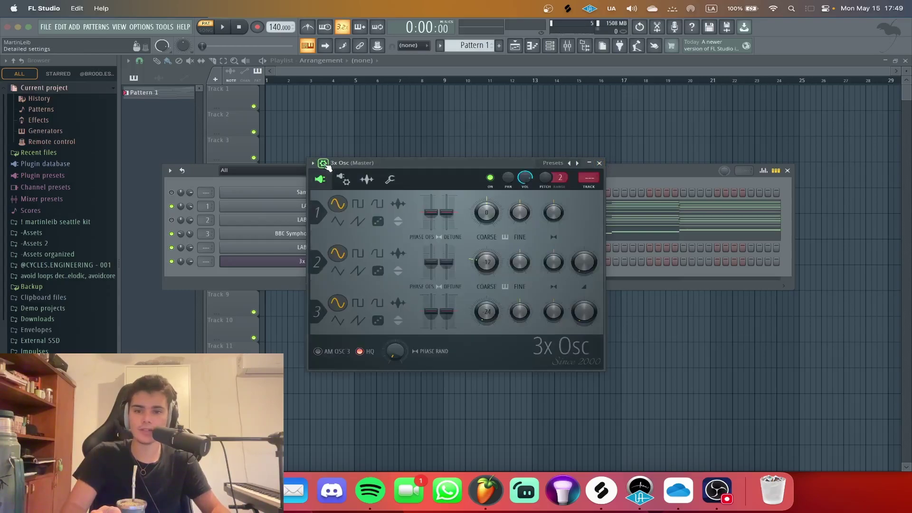
{"action": "left_click", "coordinate": [344, 179]}
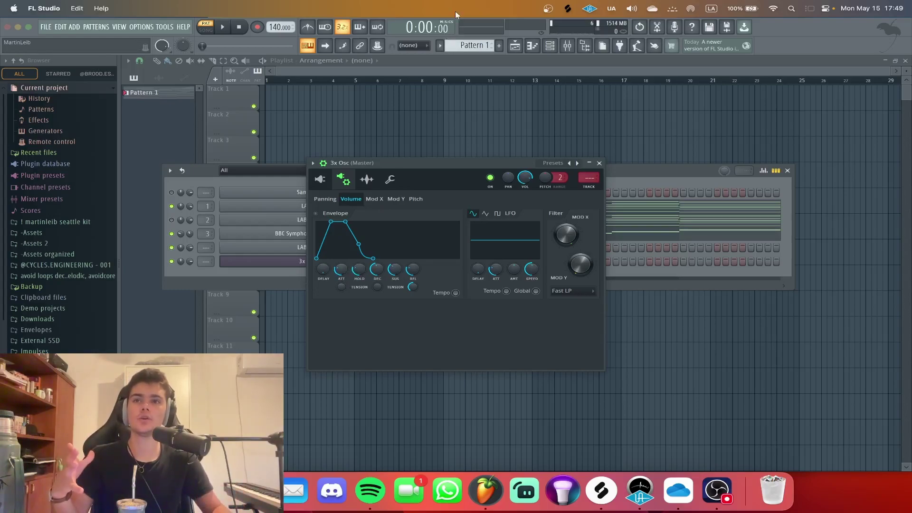
{"action": "left_click_drag", "start_coordinate": [342, 270], "coordinate": [341, 285]}
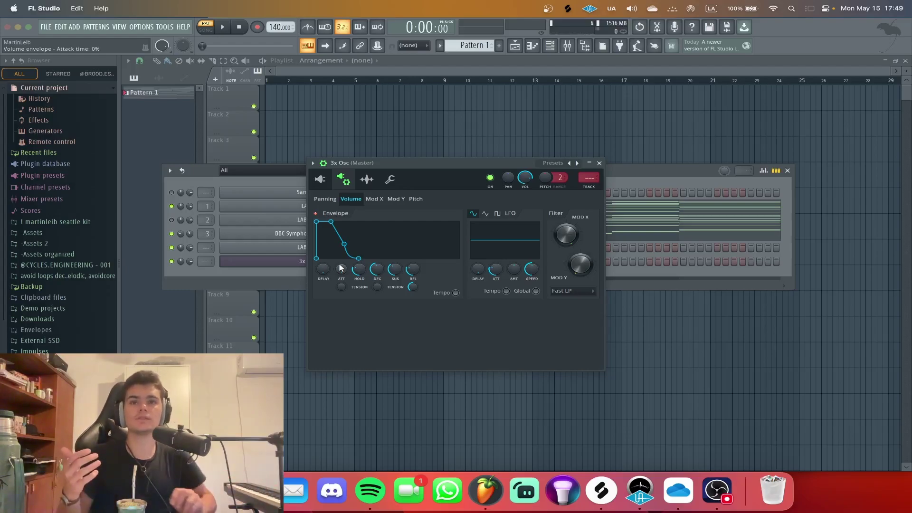
{"action": "left_click_drag", "start_coordinate": [343, 271], "coordinate": [343, 258]}
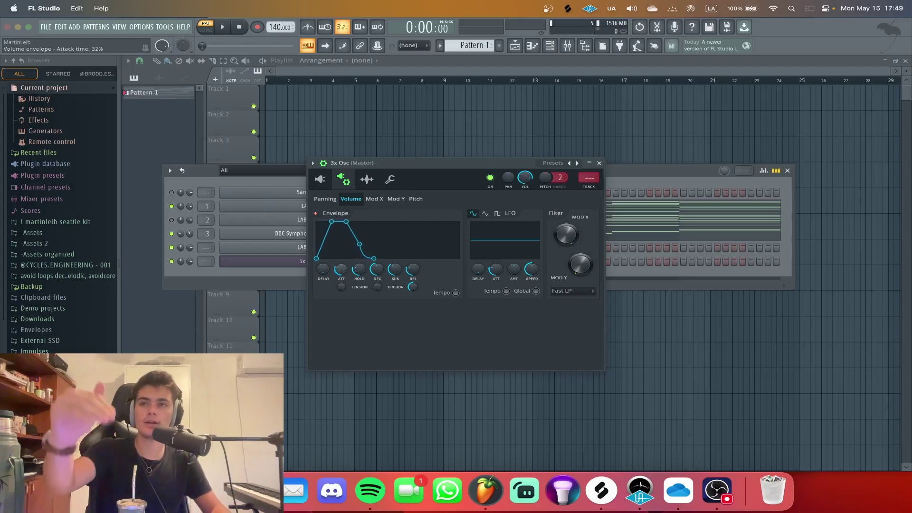
{"action": "key", "text": "z"}
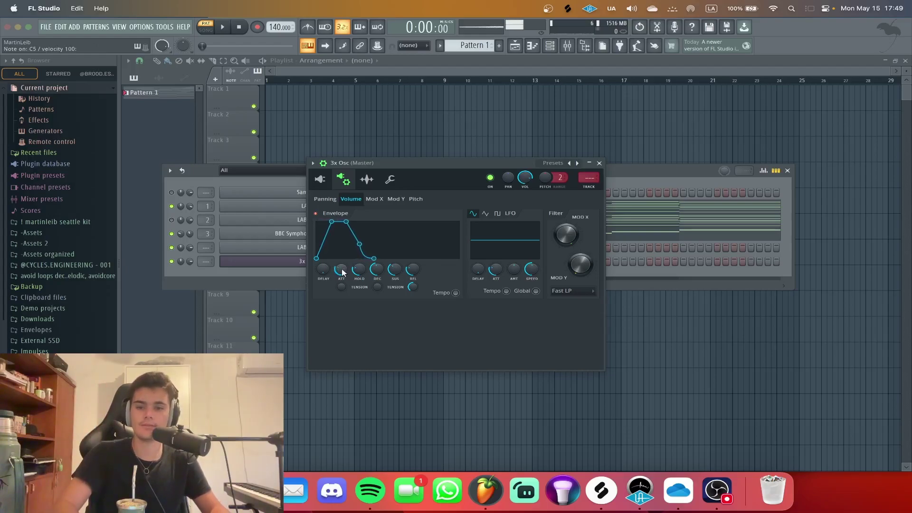
{"action": "key", "text": "z"}
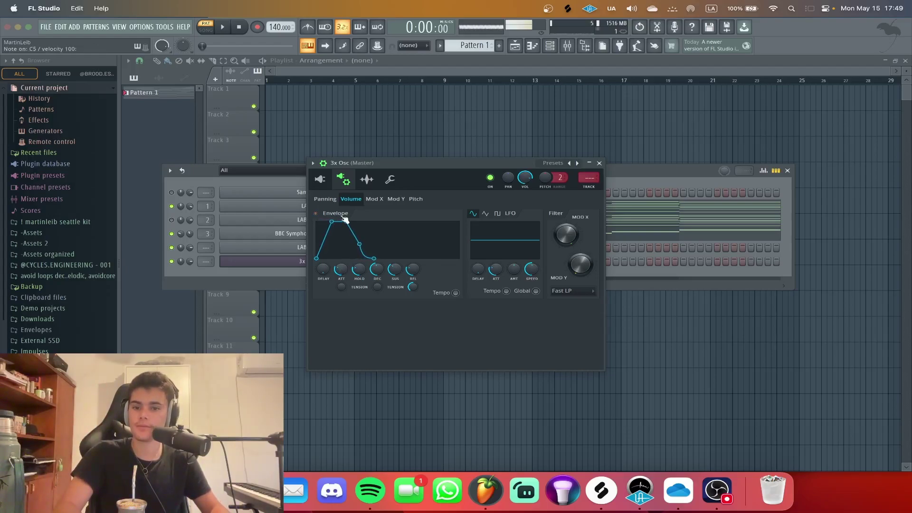
{"action": "key", "text": "z"}
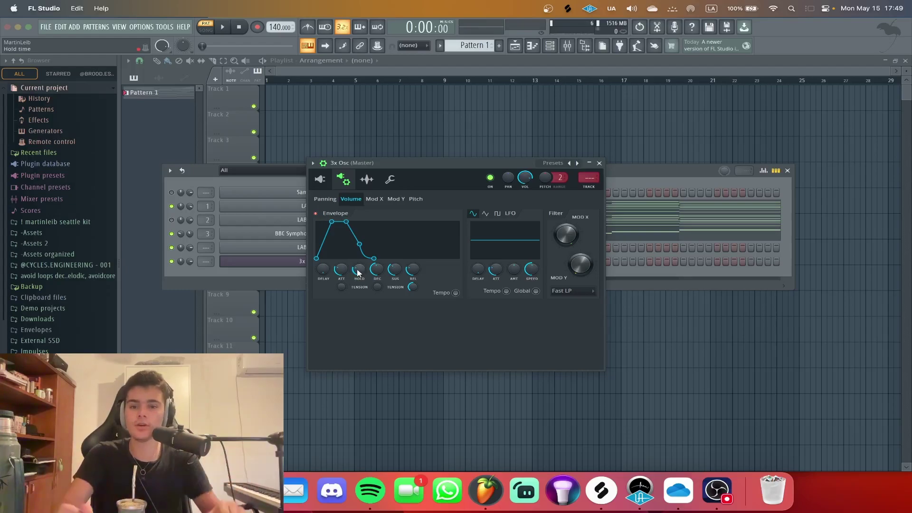
- Audition C5 with the volume envelope's hold time at minimum and maximum, then return hold to minimum
{"action": "scroll", "coordinate": [358, 272], "scroll_direction": "down", "scroll_amount": 5}
{"action": "key", "text": "z"}
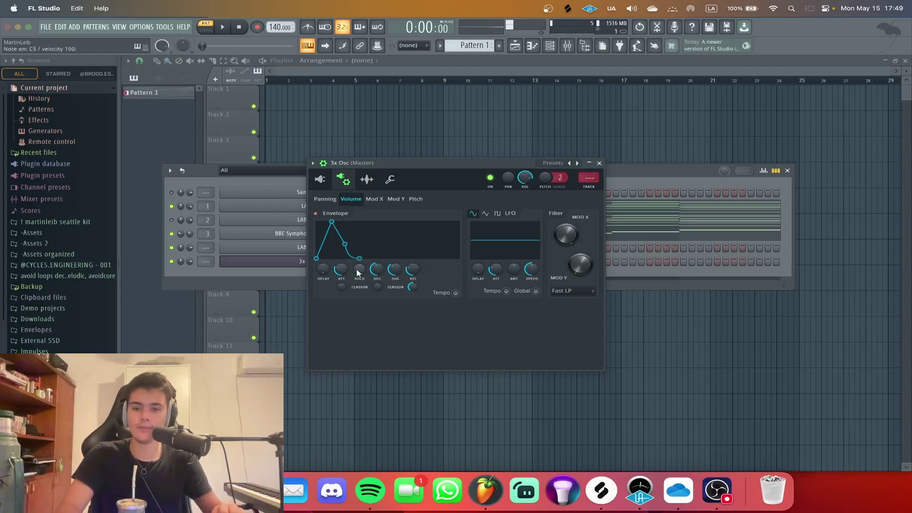
{"action": "scroll", "coordinate": [357, 272], "scroll_direction": "up", "scroll_amount": 5}
{"action": "key", "text": "z"}
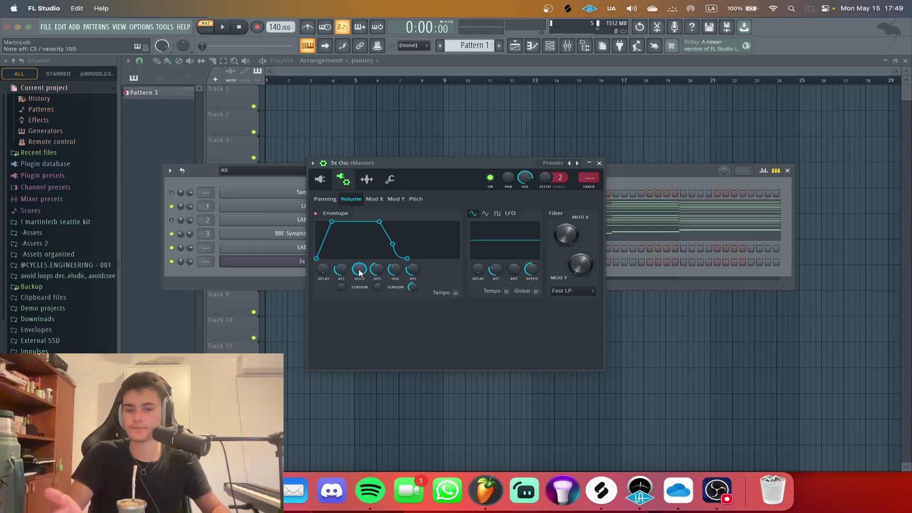
{"action": "scroll", "coordinate": [360, 271], "scroll_direction": "down", "scroll_amount": 5}
- Set the volume envelope's decay time to 100% and its sustain level to 0%
{"action": "scroll", "coordinate": [376, 270], "scroll_direction": "down", "scroll_amount": 4}
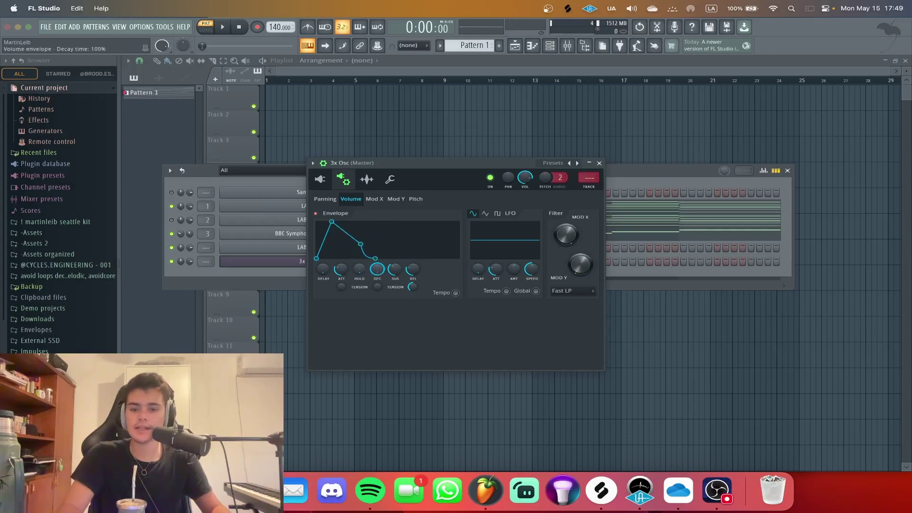
{"action": "scroll", "coordinate": [377, 269], "scroll_direction": "up", "scroll_amount": 6}
{"action": "scroll", "coordinate": [377, 269], "scroll_direction": "down", "scroll_amount": 5}
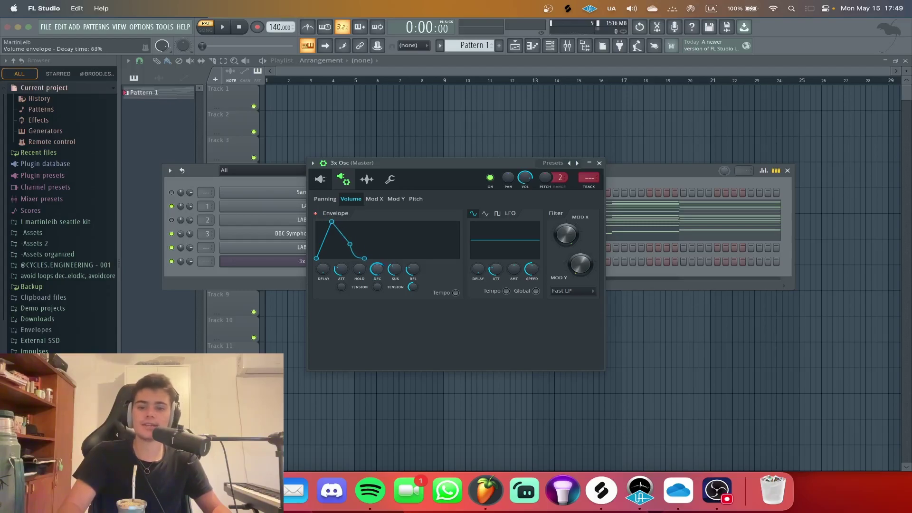
{"action": "scroll", "coordinate": [377, 269], "scroll_direction": "up", "scroll_amount": 5}
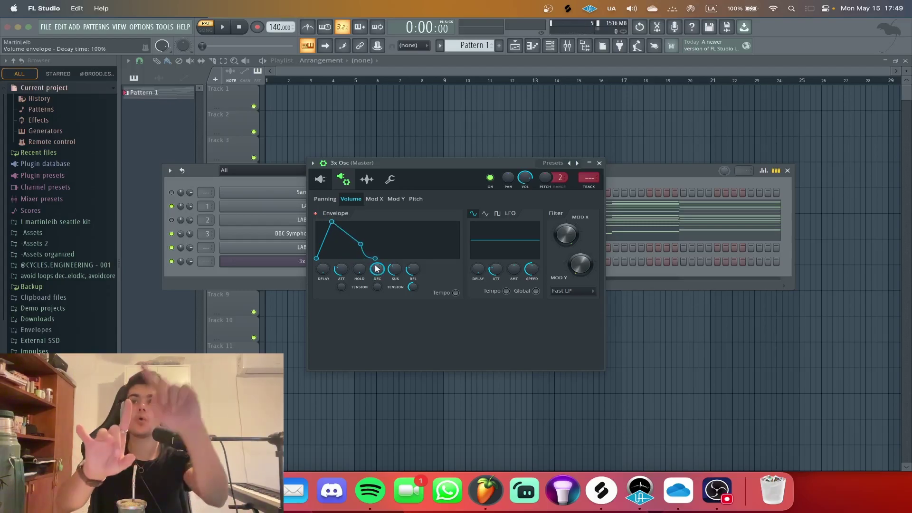
{"action": "scroll", "coordinate": [395, 279], "scroll_direction": "up", "scroll_amount": 3}
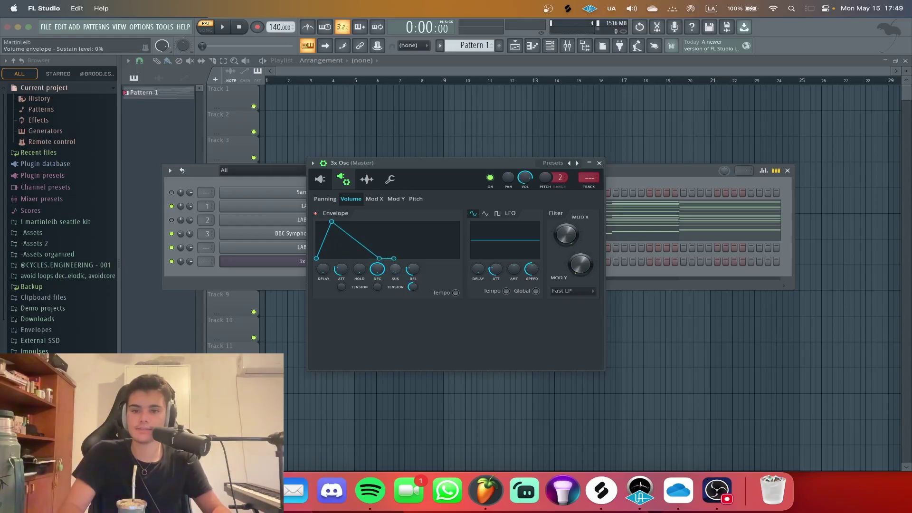
- Try the volume envelope with hold and sustain at 100% and release time at 65%
{"action": "scroll", "coordinate": [395, 269], "scroll_direction": "up", "scroll_amount": 8}
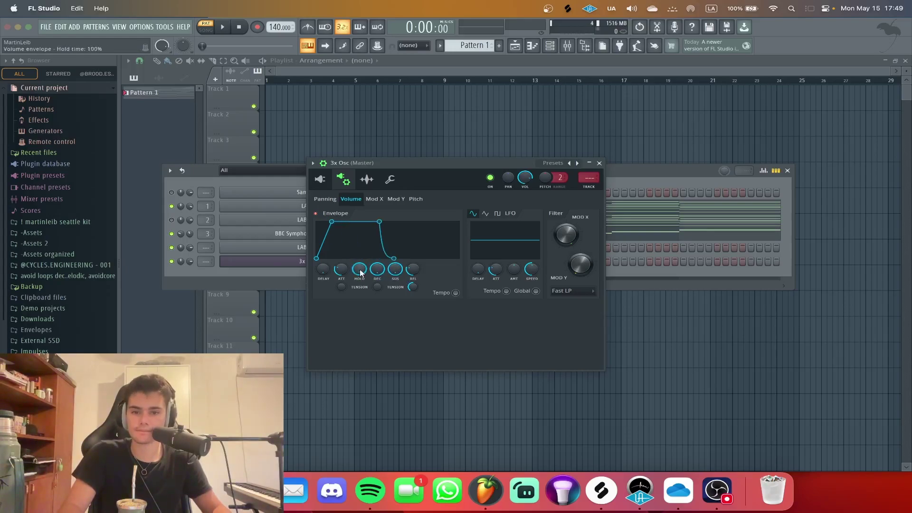
{"action": "scroll", "coordinate": [413, 269], "scroll_direction": "up", "scroll_amount": 10}
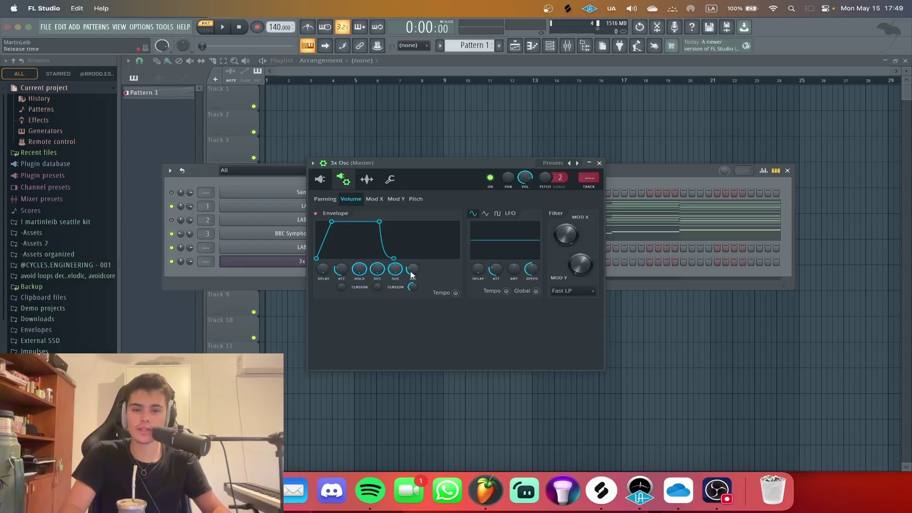
{"action": "scroll", "coordinate": [412, 269], "scroll_direction": "down", "scroll_amount": 5}
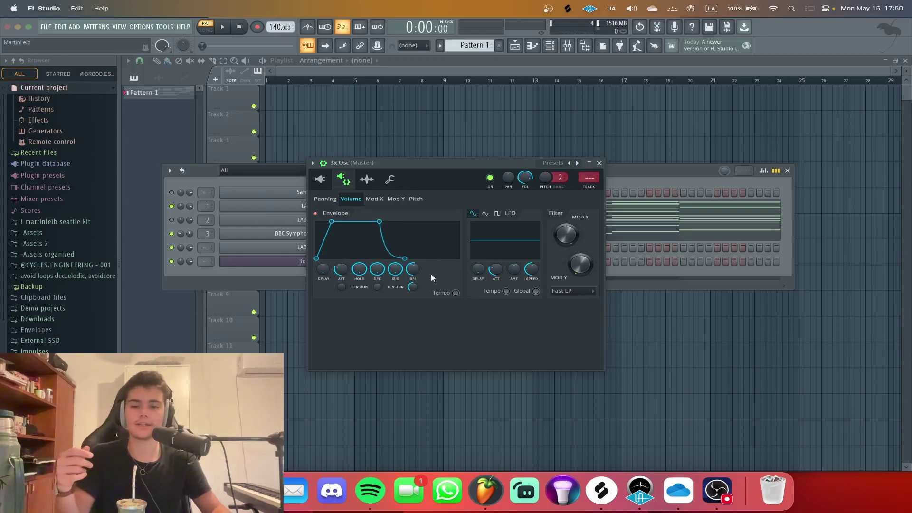
{"action": "left_click_drag", "start_coordinate": [413, 269], "coordinate": [414, 275]}
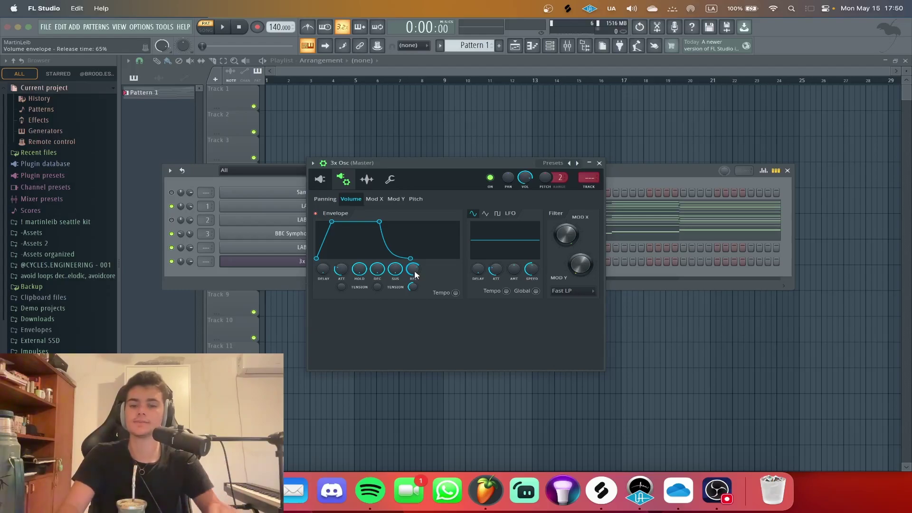
- Reduce sustain, release and hold to minimum, shorten the volume envelope's attack, and close 3x Osc
{"action": "left_click_drag", "start_coordinate": [395, 269], "coordinate": [412, 285]}
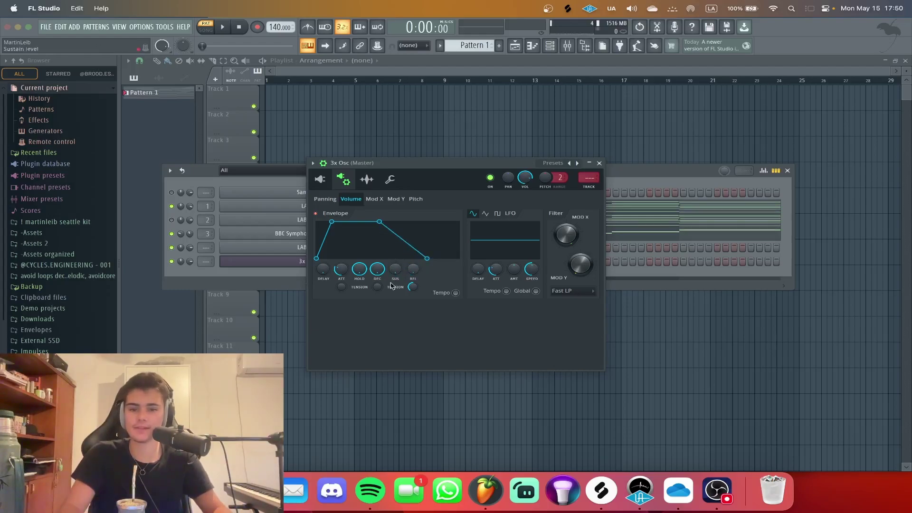
{"action": "left_click_drag", "start_coordinate": [360, 269], "coordinate": [341, 267]}
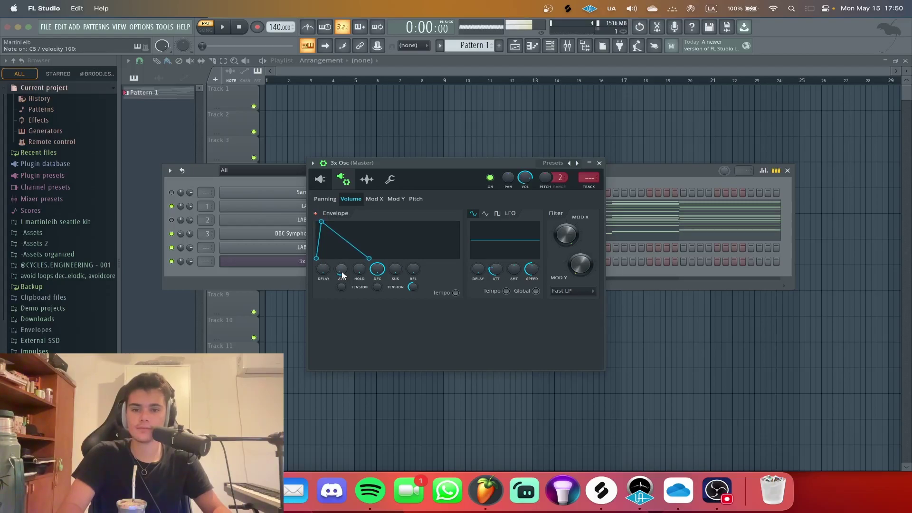
{"action": "left_click", "coordinate": [319, 179]}
{"action": "left_click", "coordinate": [600, 163]}
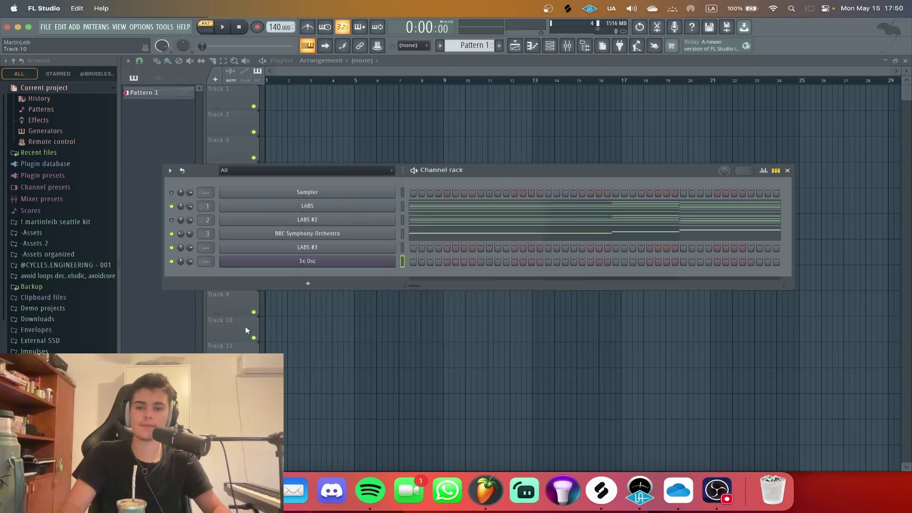
- Route the 3x Osc channel to mixer insert 4 and open its piano roll
{"action": "double_click", "coordinate": [209, 260]}
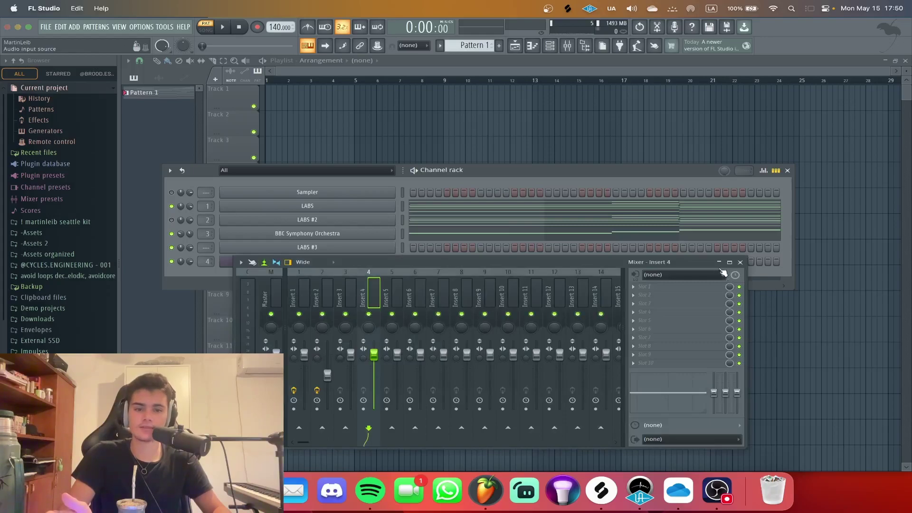
{"action": "left_click", "coordinate": [740, 262]}
{"action": "right_click", "coordinate": [392, 261]}
{"action": "left_click", "coordinate": [443, 260]}
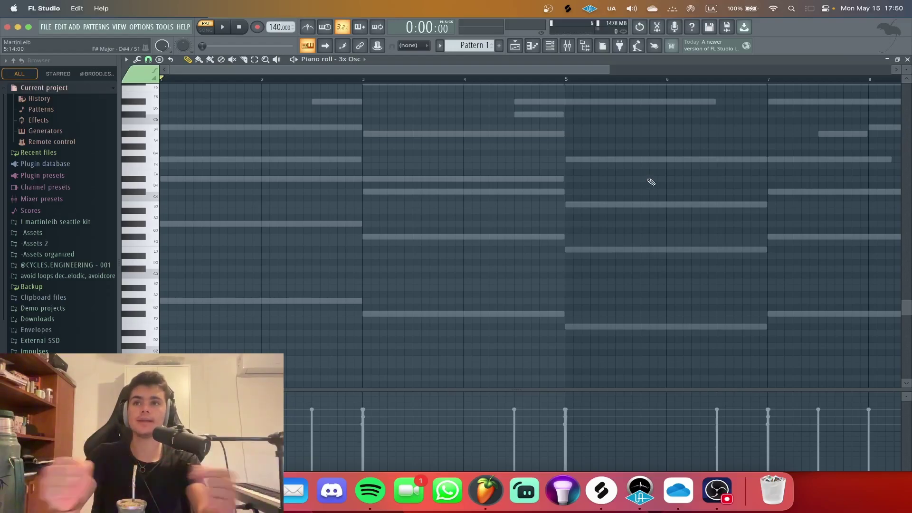
- Place a descending run of short B5, A#5, F#5 and D#5 notes, spaced two steps apart from bar 1, checking with playback
{"action": "scroll", "coordinate": [651, 182], "scroll_direction": "up", "scroll_amount": 6}
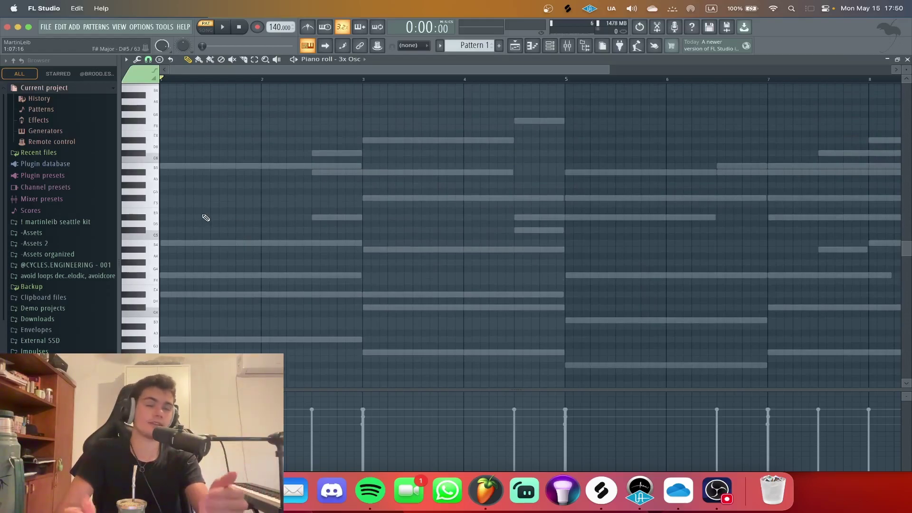
{"action": "left_click", "coordinate": [176, 167]}
{"action": "scroll", "coordinate": [198, 168], "scroll_direction": "up", "scroll_amount": 2}
{"action": "left_click_drag", "start_coordinate": [197, 168], "coordinate": [170, 167]}
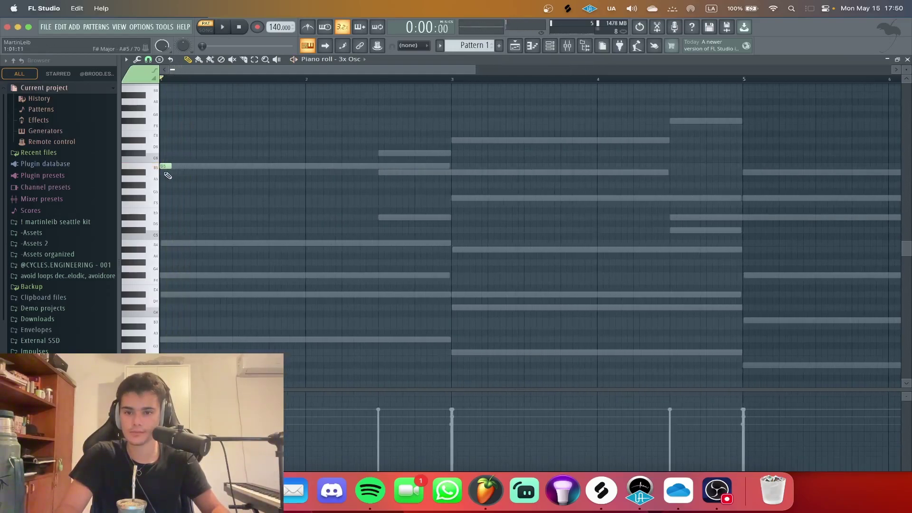
{"action": "scroll", "coordinate": [162, 169], "scroll_direction": "up", "scroll_amount": 2}
{"action": "left_click", "coordinate": [195, 172]}
{"action": "key", "text": "space"}
{"action": "left_click", "coordinate": [224, 198]}
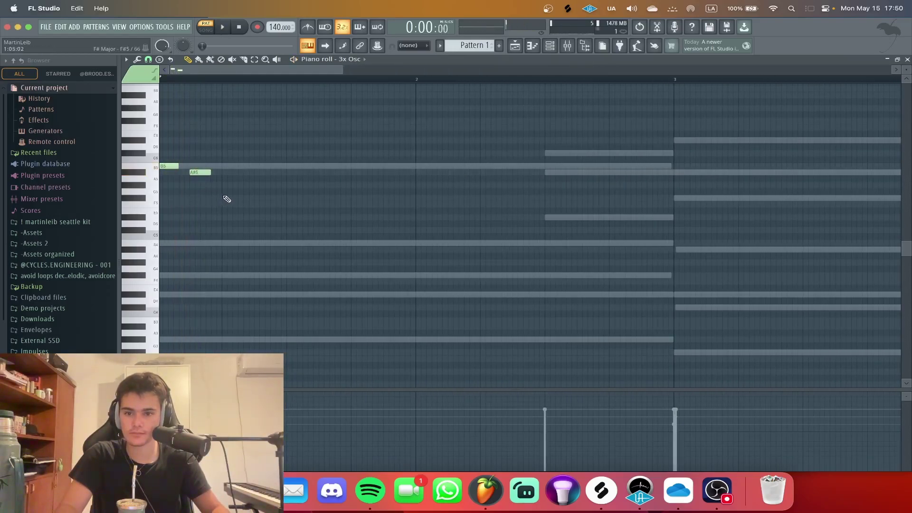
{"action": "key", "text": "space"}
{"action": "left_click", "coordinate": [257, 218]}
{"action": "key", "text": "space"}
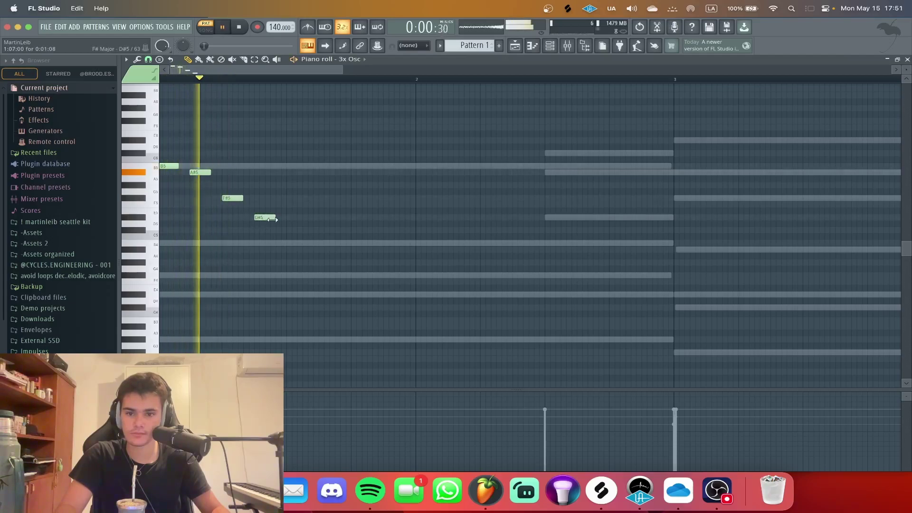
{"action": "key", "text": "space"}
- Duplicate the four-note run and shift the copy so it starts at the middle of bar 1
{"action": "key", "text": "ctrl+a"}
{"action": "key", "text": "ctrl+b"}
{"action": "key", "text": "shift+Right"}
{"action": "key", "text": "shift+Right"}
{"action": "key", "text": "shift+Right"}
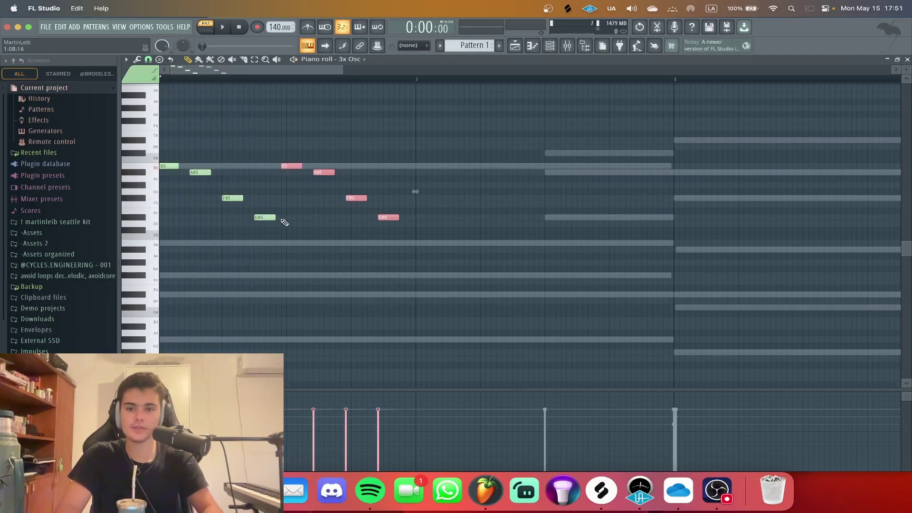
{"action": "key", "text": "shift+Left"}
- Repeatedly duplicate the whole arpeggio to extend it past bar 4, aligned to the bars, checking with playback
{"action": "key", "text": "ctrl+a"}
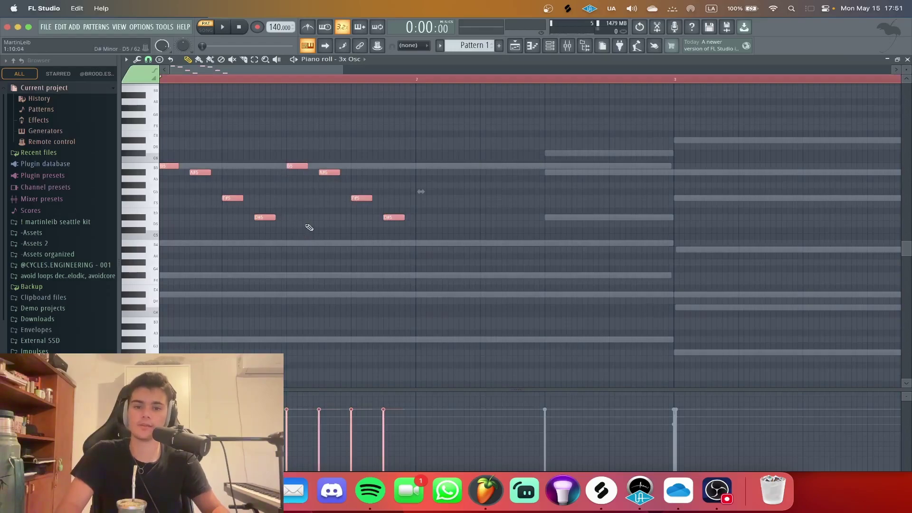
{"action": "key", "text": "space"}
{"action": "key", "text": "ctrl+b"}
{"action": "scroll", "coordinate": [428, 161], "scroll_direction": "up", "scroll_amount": 2}
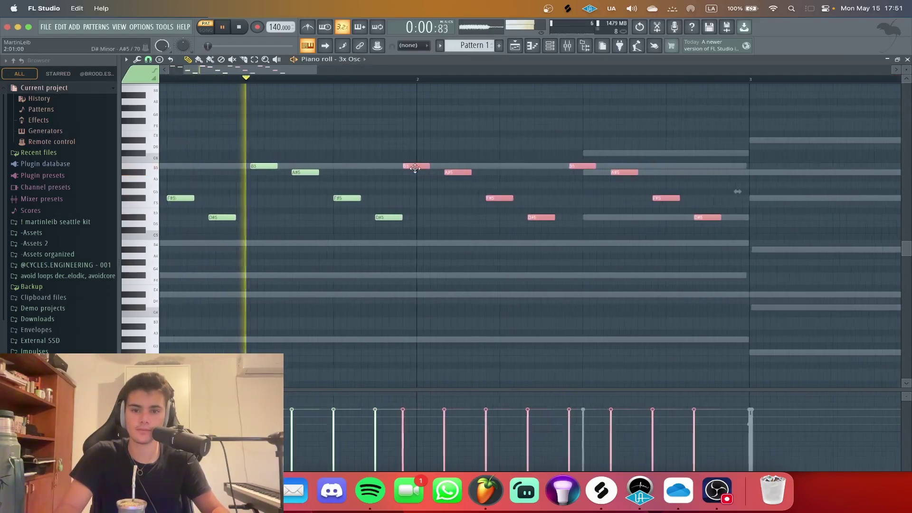
{"action": "scroll", "coordinate": [425, 165], "scroll_direction": "down", "scroll_amount": 2}
{"action": "key", "text": "ctrl+a"}
{"action": "key", "text": "ctrl+b"}
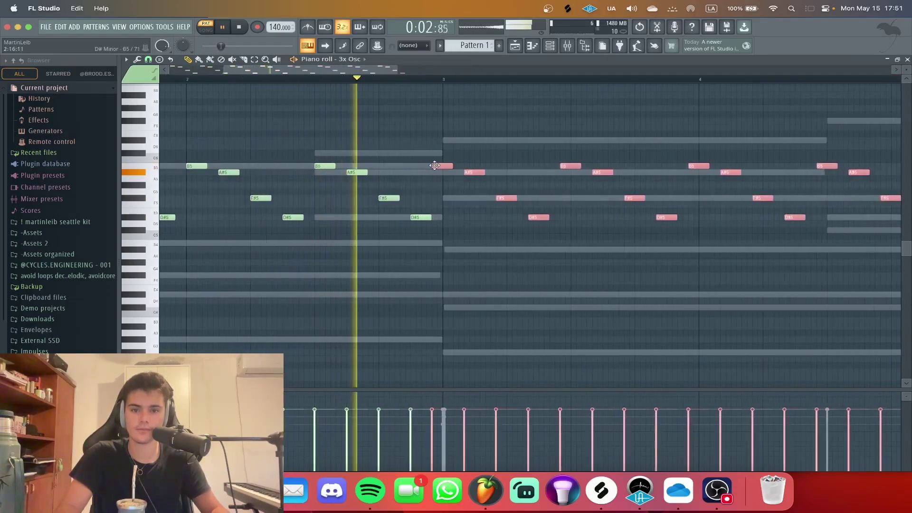
{"action": "key", "text": "ctrl+a"}
{"action": "key", "text": "ctrl+b"}
{"action": "scroll", "coordinate": [463, 166], "scroll_direction": "down", "scroll_amount": 2}
{"action": "scroll", "coordinate": [479, 166], "scroll_direction": "up", "scroll_amount": 2}
{"action": "key", "text": "space"}
{"action": "scroll", "coordinate": [485, 166], "scroll_direction": "down", "scroll_amount": 2}
{"action": "key", "text": "ctrl+d"}
- Add F#5 at the start of bar 3, B5 at 3:05 and F#6 at 3:07, and start playback
{"action": "left_click_drag", "start_coordinate": [171, 172], "coordinate": [172, 197]}
{"action": "scroll", "coordinate": [180, 197], "scroll_direction": "up", "scroll_amount": 3}
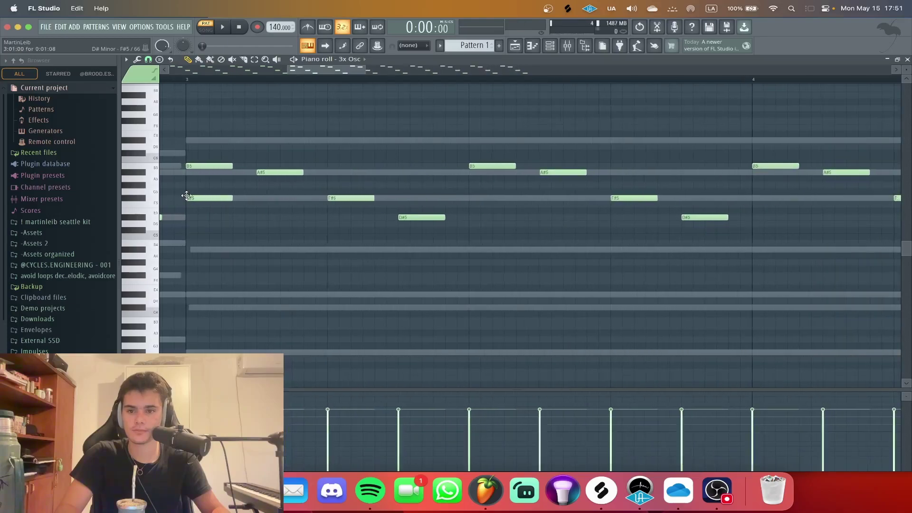
{"action": "left_click", "coordinate": [333, 166]}
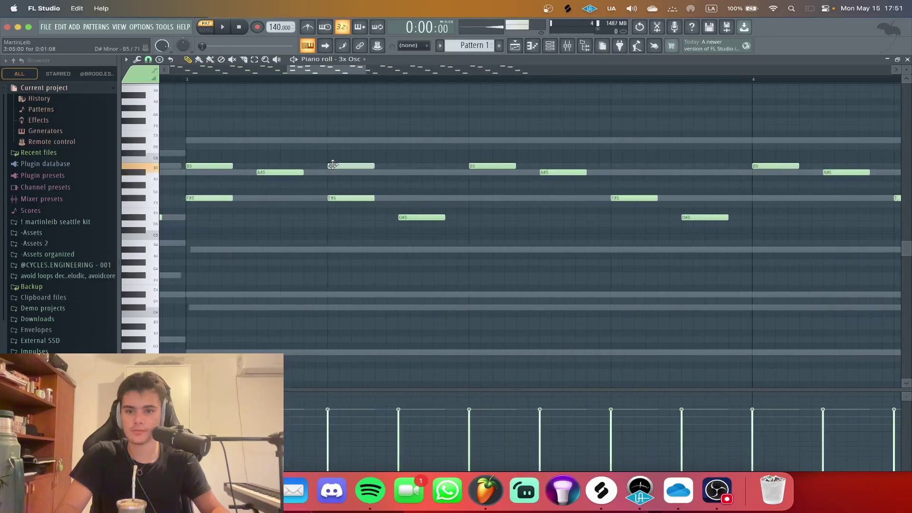
{"action": "left_click", "coordinate": [402, 139]}
{"action": "left_click_drag", "start_coordinate": [406, 131], "coordinate": [406, 121]}
{"action": "key", "text": "space"}
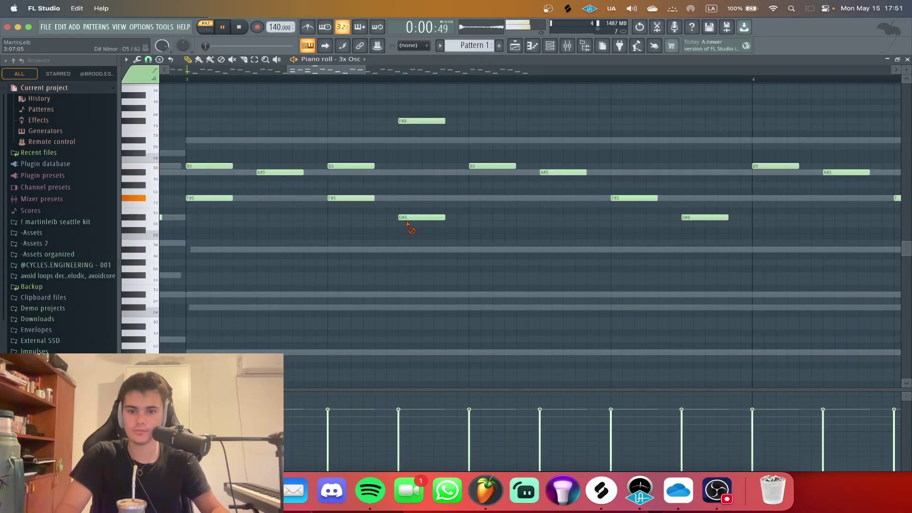
- Delete the B5 notes at 3:01 and 3:05 and the D#5 at 3:07, then stop playback
{"action": "right_click", "coordinate": [354, 165]}
{"action": "right_click", "coordinate": [222, 167]}
{"action": "scroll", "coordinate": [351, 168], "scroll_direction": "down", "scroll_amount": 1}
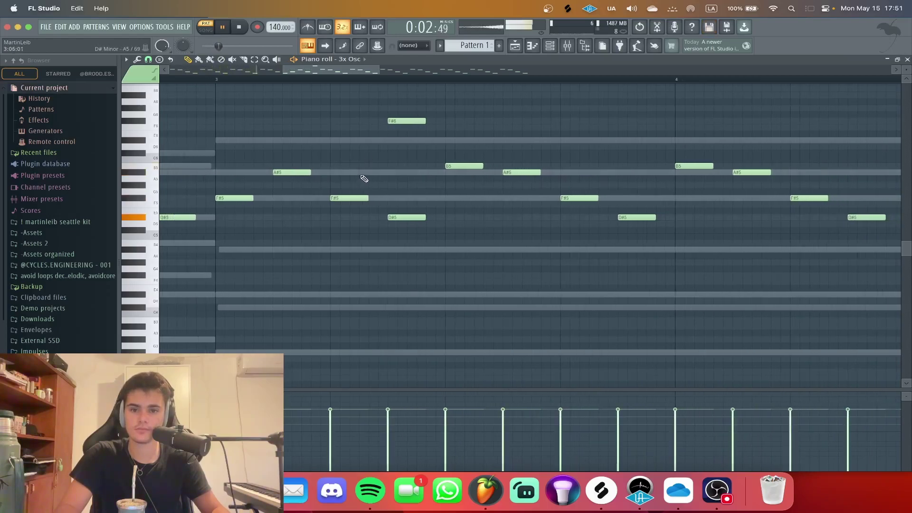
{"action": "right_click", "coordinate": [394, 217]}
{"action": "key", "text": "space"}
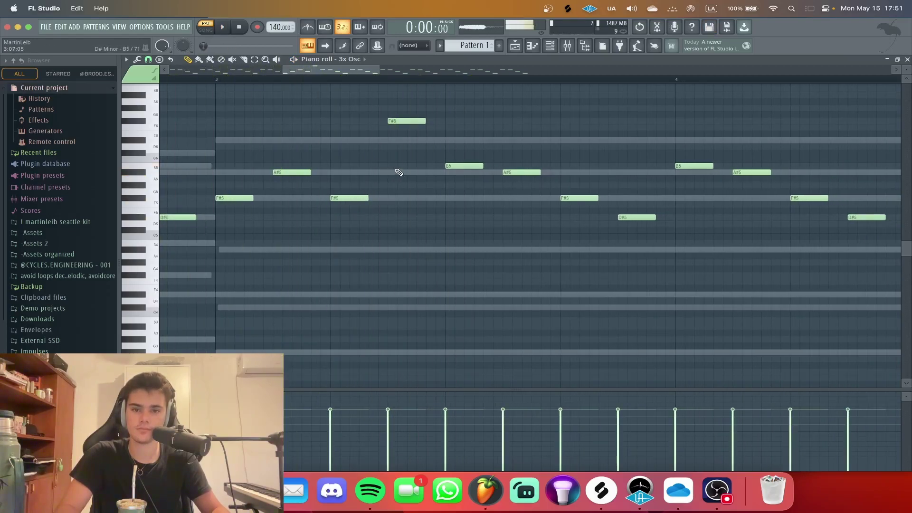
- Raise the F#5 at 3:05 to C#6, delete the old arpeggio notes from mid-bar 3 into bar 4, and check with playback
{"action": "left_click_drag", "start_coordinate": [342, 199], "coordinate": [342, 153]}
{"action": "key", "text": "space"}
{"action": "scroll", "coordinate": [373, 170], "scroll_direction": "down", "scroll_amount": 1}
{"action": "scroll", "coordinate": [373, 171], "scroll_direction": "down", "scroll_amount": 2}
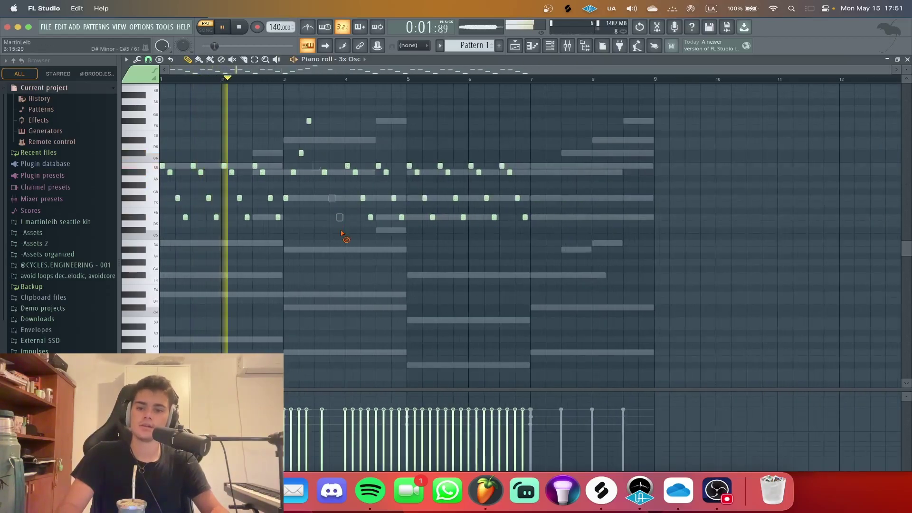
{"action": "scroll", "coordinate": [309, 190], "scroll_direction": "up", "scroll_amount": 1}
{"action": "key", "text": "space"}
{"action": "key", "text": "space"}
{"action": "scroll", "coordinate": [284, 161], "scroll_direction": "up", "scroll_amount": 1}
{"action": "key", "text": "space"}
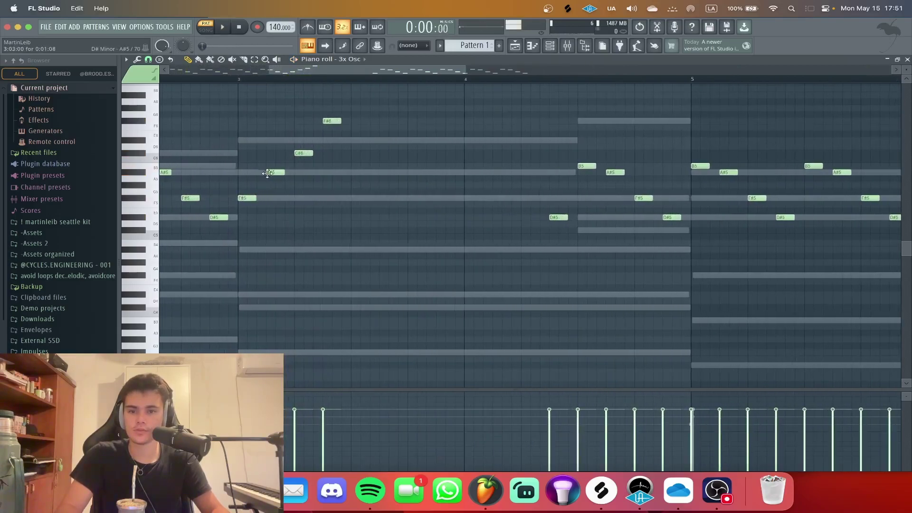
- Lower the C#6 at 3:05 to B5 and delete all old arpeggio notes from late bar 4 onward
{"action": "left_click_drag", "start_coordinate": [307, 153], "coordinate": [307, 165]}
{"action": "key", "text": "space"}
{"action": "scroll", "coordinate": [290, 161], "scroll_direction": "down", "scroll_amount": 3}
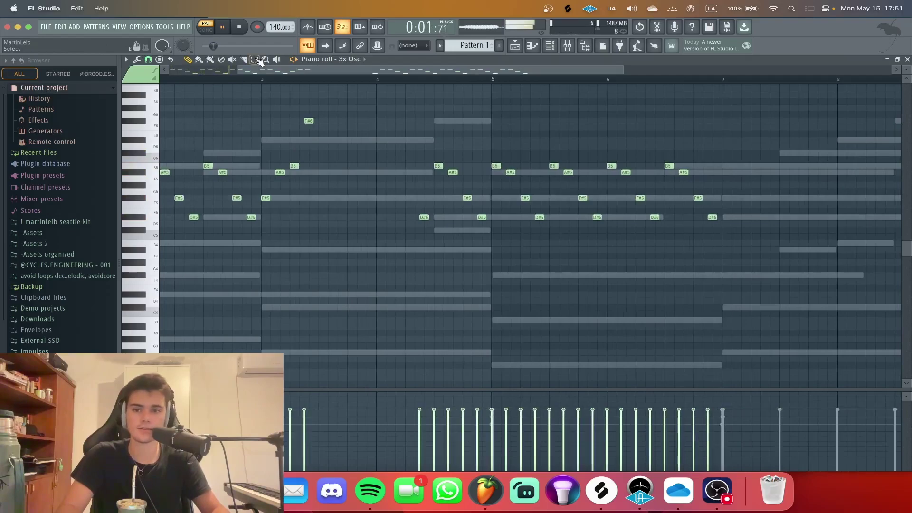
{"action": "left_click_drag", "start_coordinate": [747, 144], "coordinate": [428, 264]}
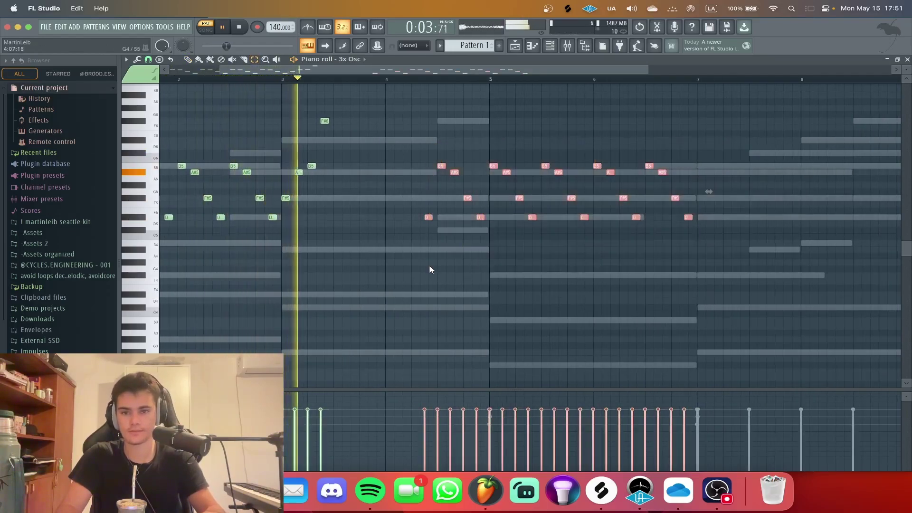
{"action": "key", "text": "Delete"}
{"action": "scroll", "coordinate": [189, 213], "scroll_direction": "up", "scroll_amount": 3}
{"action": "key", "text": "space"}
- Duplicate the four-note F#5, A#5, B5, F#6 run to fill bars 3 and 4, aligned to the grid, and check with playback
{"action": "left_click_drag", "start_coordinate": [368, 222], "coordinate": [471, 67]}
{"action": "left_click_drag", "start_coordinate": [462, 126], "coordinate": [363, 263]}
{"action": "key", "text": "ctrl+b"}
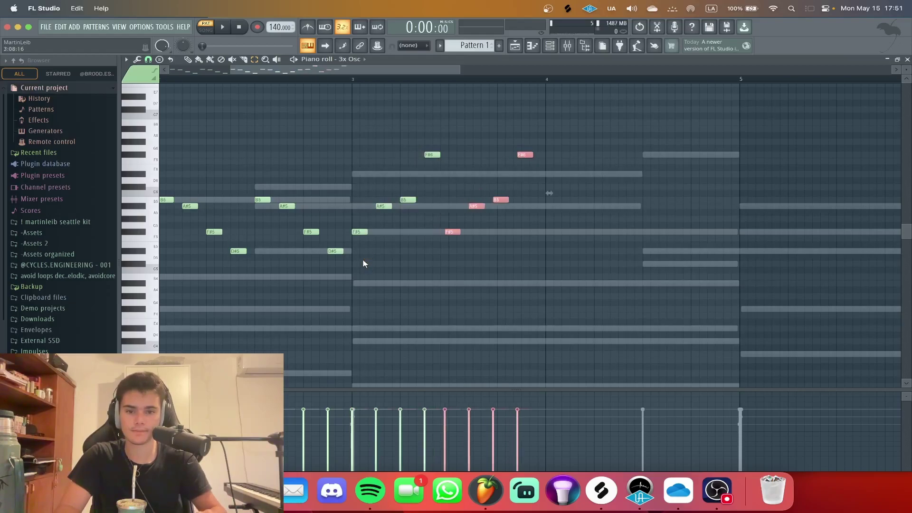
{"action": "key", "text": "ctrl+b"}
{"action": "key", "text": "ctrl+b"}
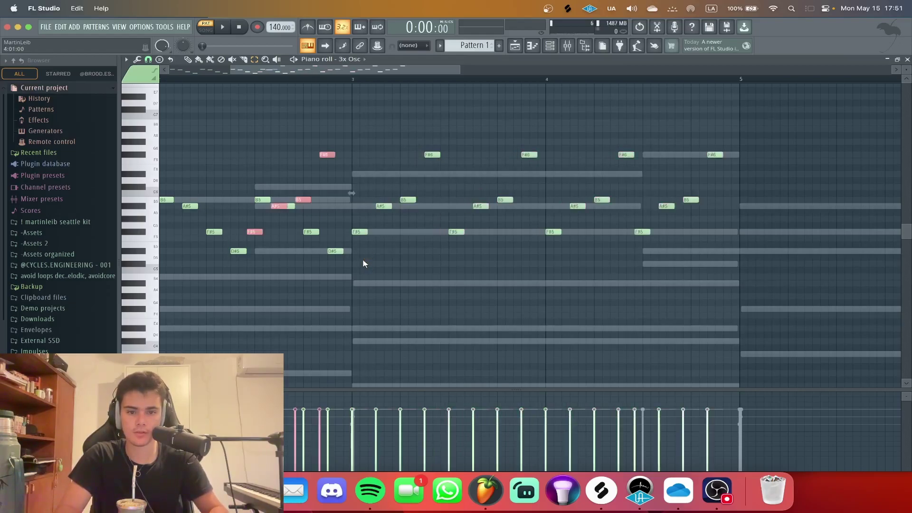
{"action": "key", "text": "space"}
{"action": "key", "text": "space"}
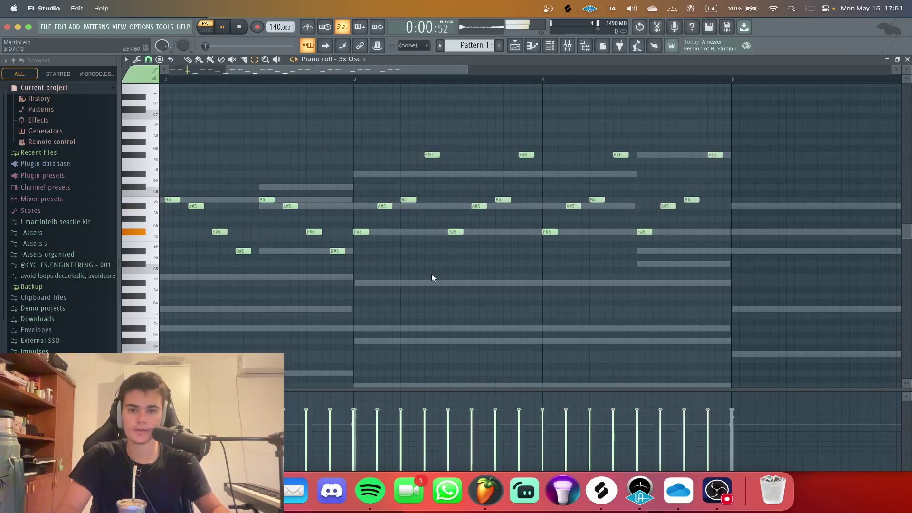
- Duplicate the arpeggio of bars 1 to 4 into bars 5 to 8 and check it with playback
{"action": "left_click_drag", "start_coordinate": [160, 136], "coordinate": [498, 315], "text": "ctrl"}
{"action": "key", "text": "ctrl+b"}
{"action": "scroll", "coordinate": [557, 256], "scroll_direction": "up", "scroll_amount": 2}
{"action": "scroll", "coordinate": [557, 256], "scroll_direction": "down", "scroll_amount": 5}
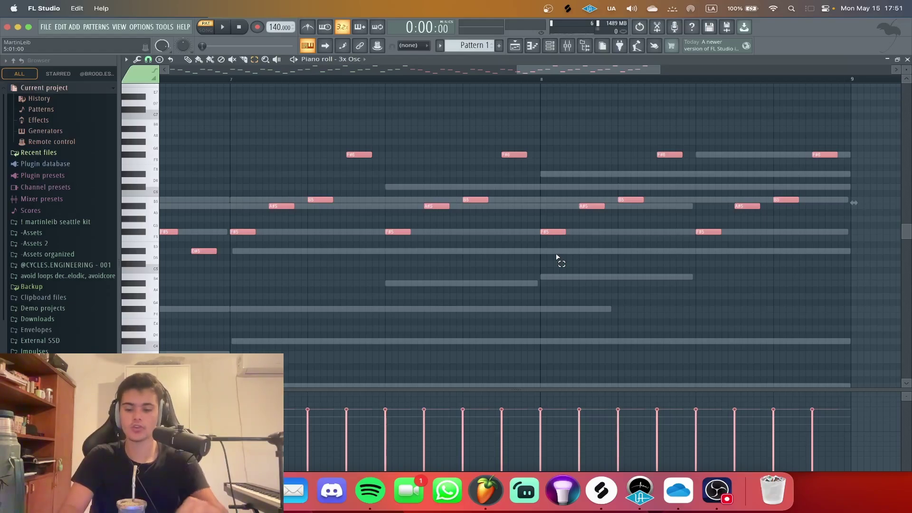
{"action": "scroll", "coordinate": [557, 257], "scroll_direction": "down", "scroll_amount": 4}
{"action": "key", "text": "space"}
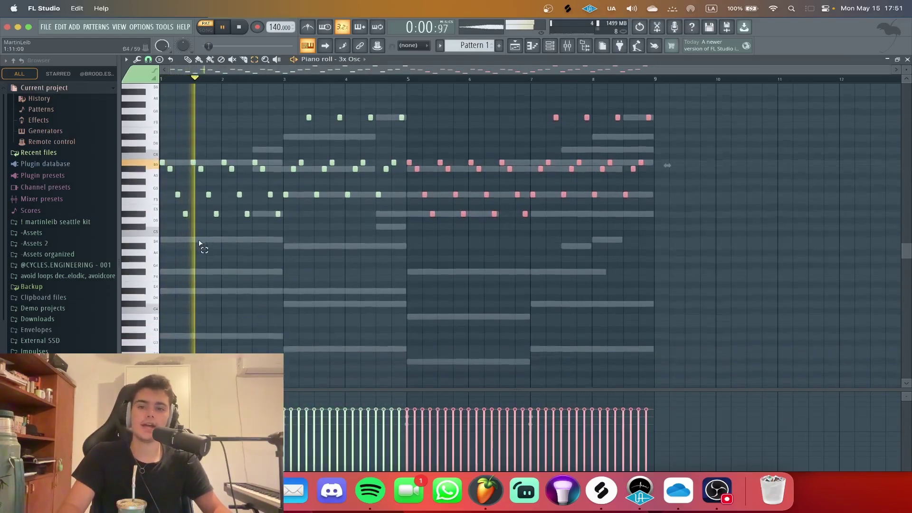
{"action": "key", "text": "space"}
- Route the 3x Osc channel to mixer insert 4 and load Fruity Delay 3 in its first effect slot
{"action": "key", "text": "F6"}
{"action": "left_click_drag", "start_coordinate": [195, 261], "coordinate": [195, 271]}
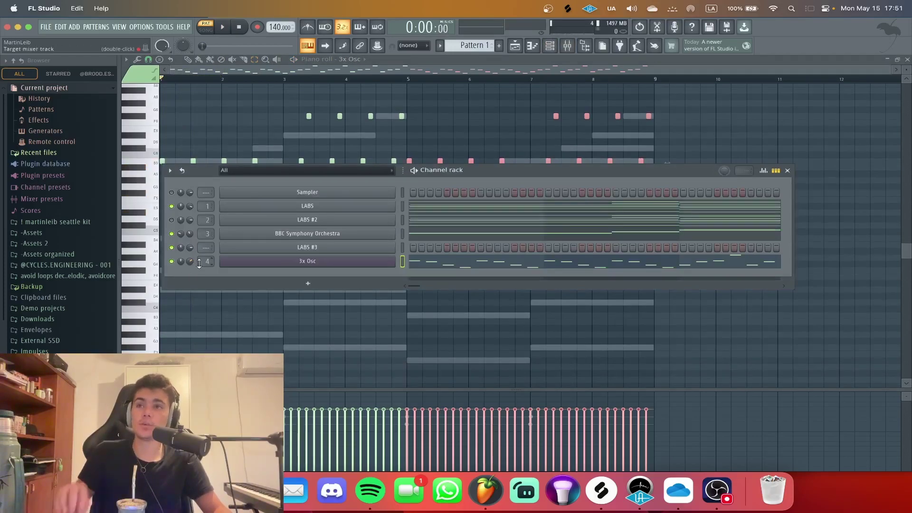
{"action": "double_click", "coordinate": [203, 261]}
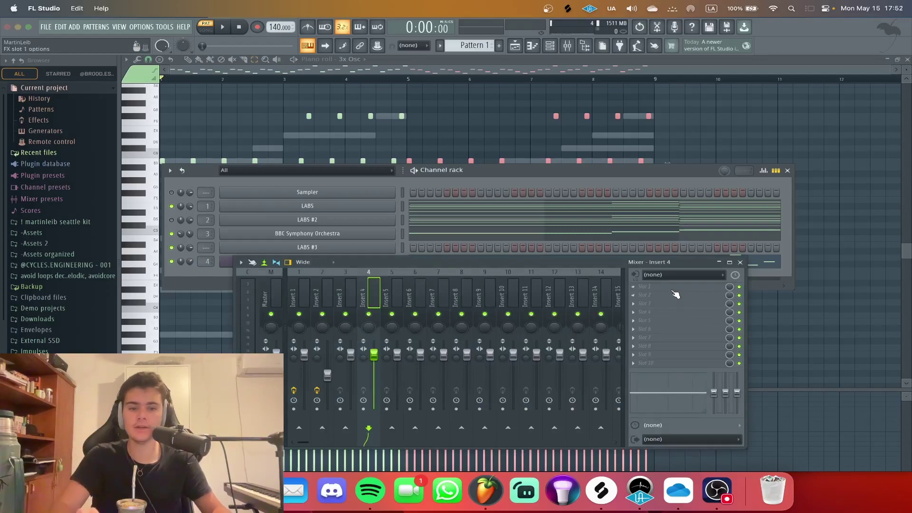
{"action": "left_click", "coordinate": [670, 290]}
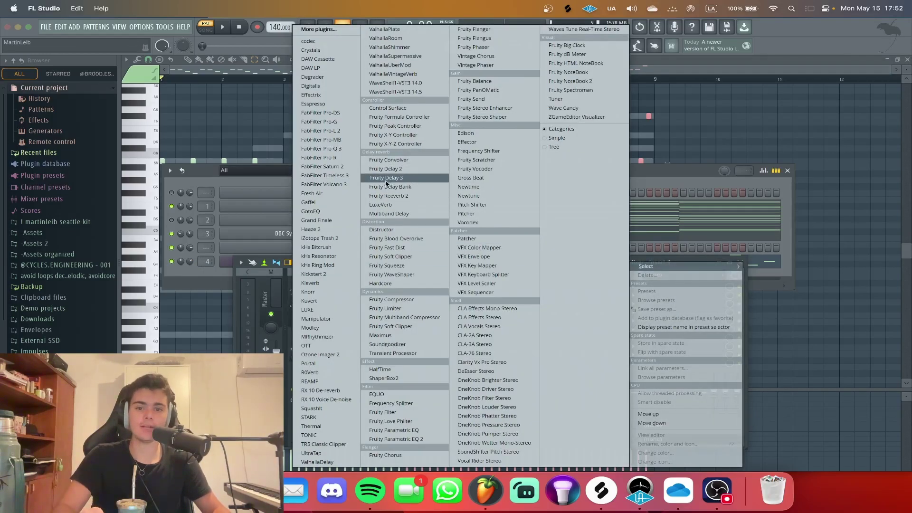
{"action": "left_click", "coordinate": [399, 182]}
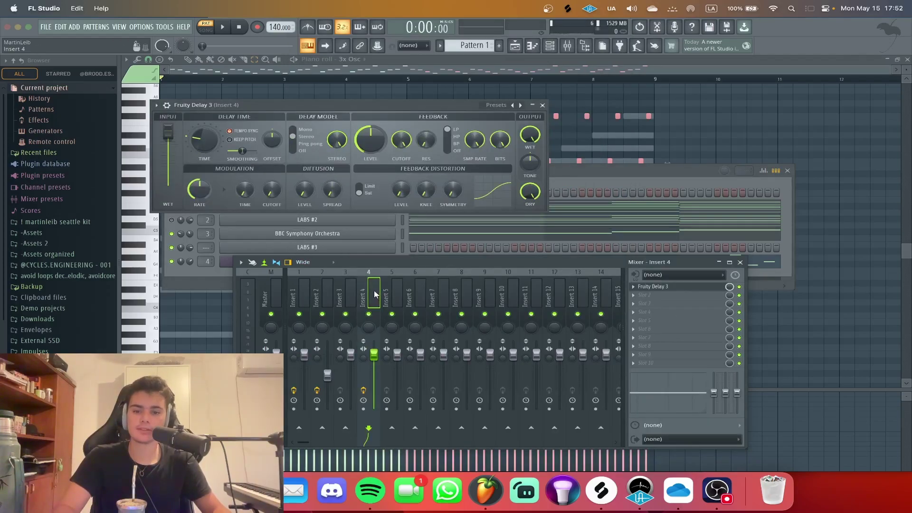
- With insert 4 soloed, set the delay to ping pong, output wet to about 30% and pan to about -68%, and raise the smoothing
{"action": "key", "text": "space"}
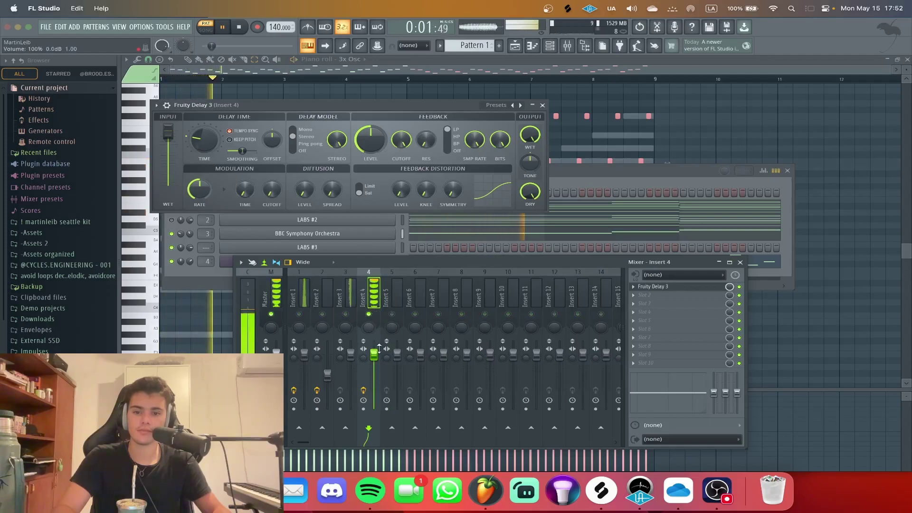
{"action": "left_click", "coordinate": [238, 27]}
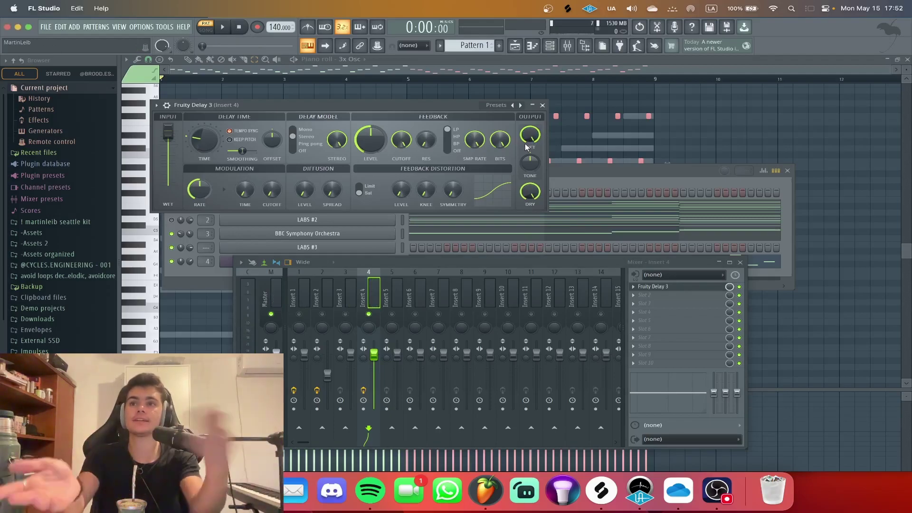
{"action": "left_click_drag", "start_coordinate": [527, 147], "coordinate": [531, 143]}
{"action": "key", "text": "space"}
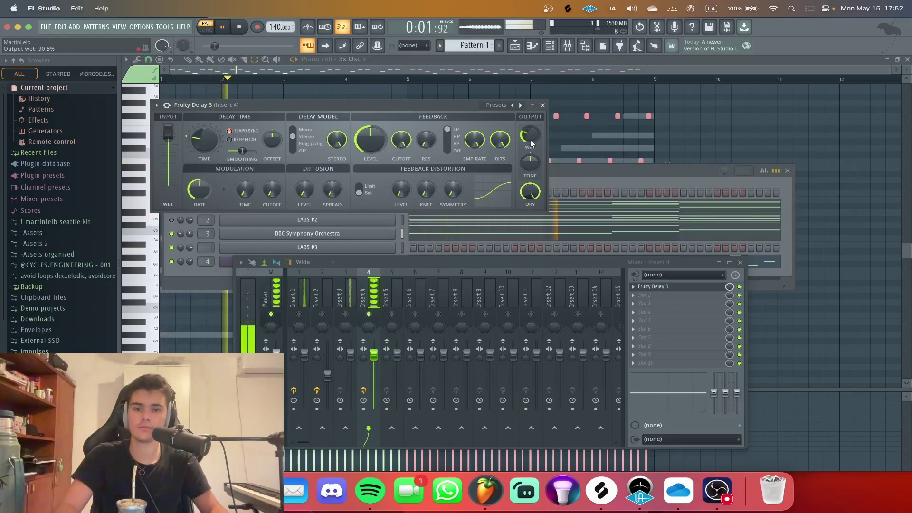
{"action": "key", "text": "space"}
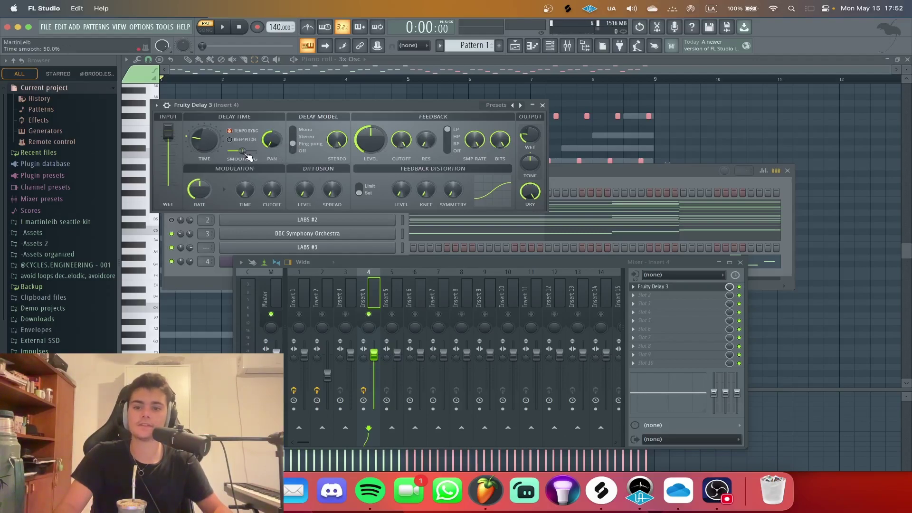
{"action": "key", "text": "space"}
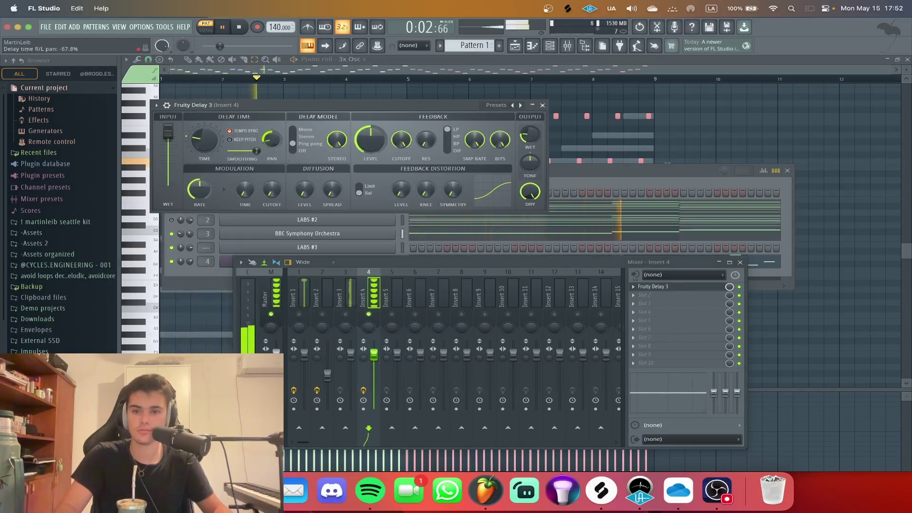
{"action": "key", "text": "space"}
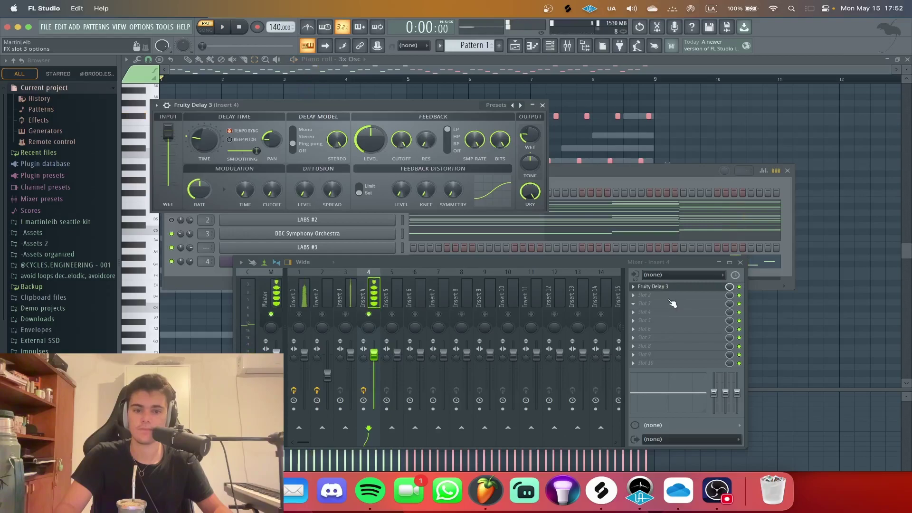
- Load Fruity Reeverb 2 on insert 4, ahead of Fruity Delay 3, and enlarge its room size
{"action": "left_click", "coordinate": [671, 300]}
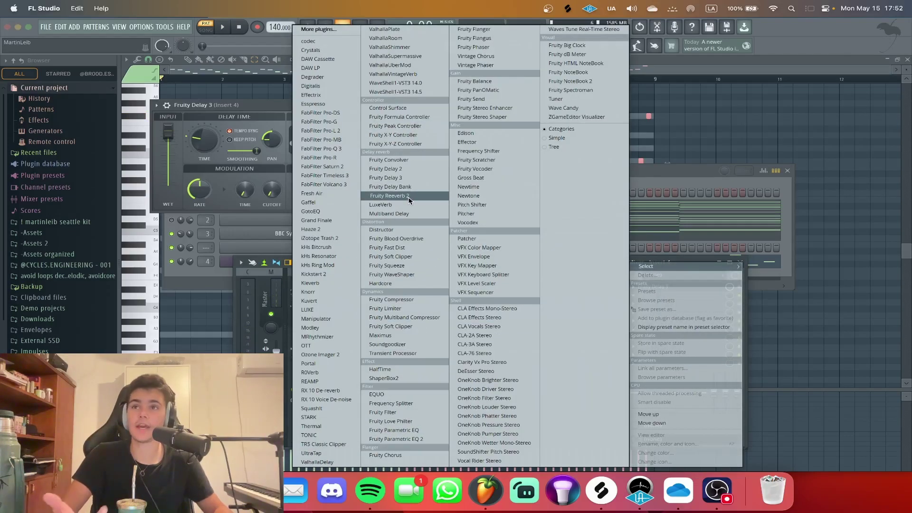
{"action": "left_click", "coordinate": [389, 195]}
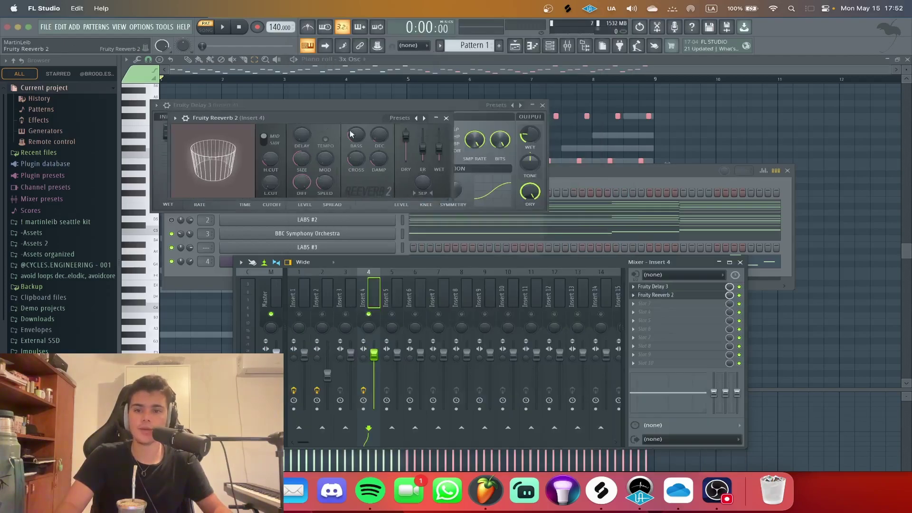
{"action": "left_click_drag", "start_coordinate": [333, 126], "coordinate": [463, 152]}
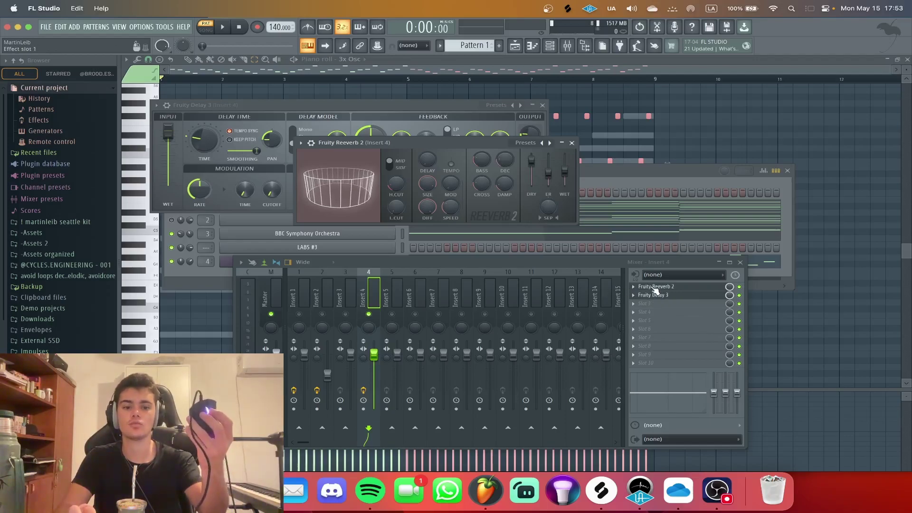
- Lower the insert 4 volume during playback, unsolo the track and close both effect windows
{"action": "key", "text": "space"}
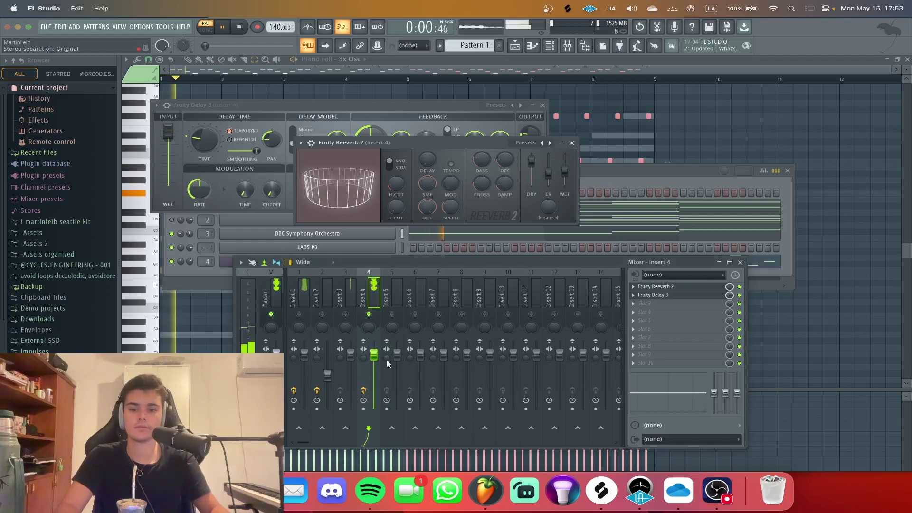
{"action": "left_click_drag", "start_coordinate": [374, 367], "coordinate": [374, 381]}
{"action": "key", "text": "Escape"}
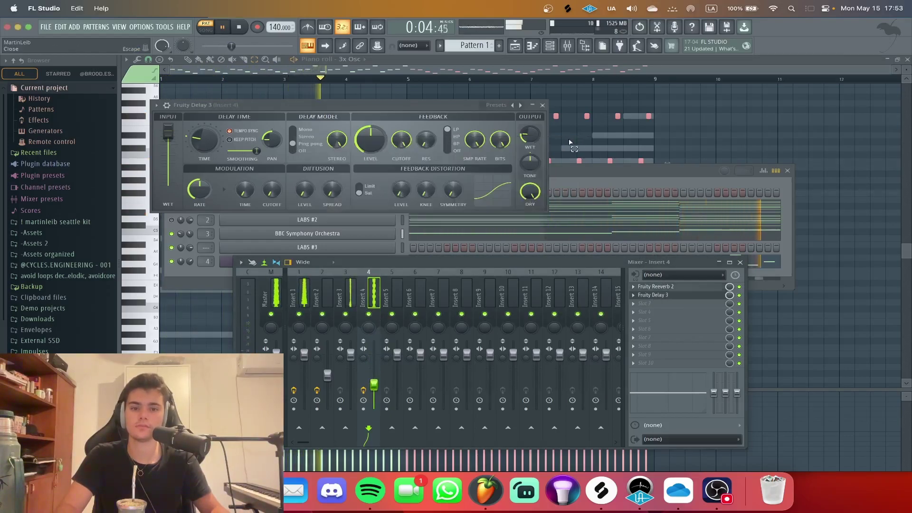
{"action": "key", "text": "Escape"}
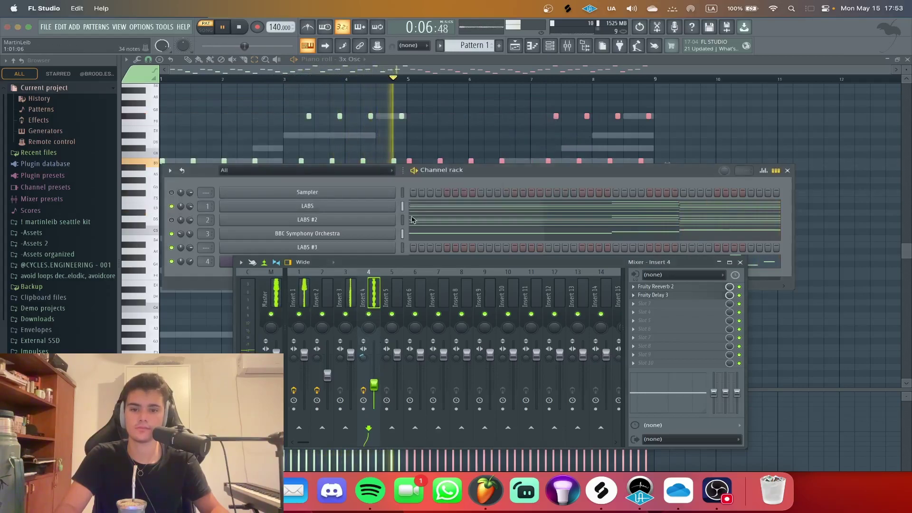
{"action": "key", "text": "space"}
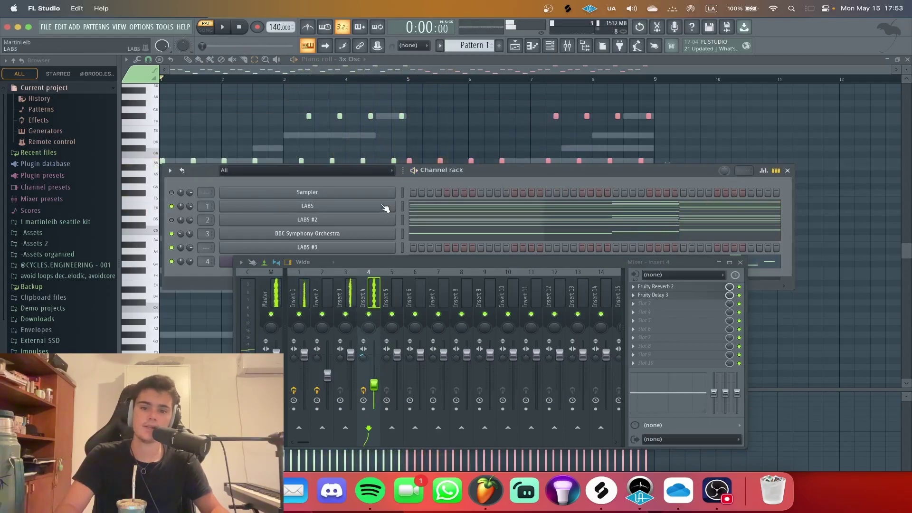
- Clone the first LABS channel, open the clone's empty piano roll and close the mixer
{"action": "right_click", "coordinate": [388, 212]}
{"action": "left_click", "coordinate": [428, 295]}
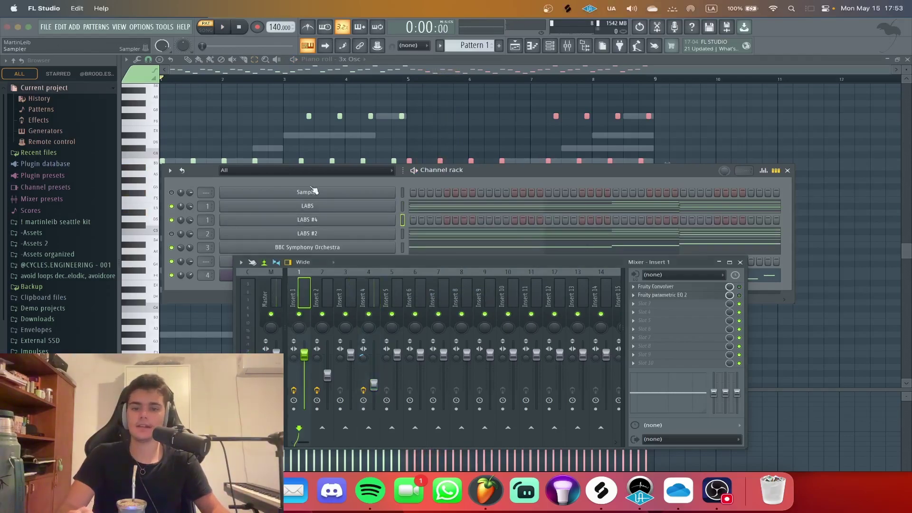
{"action": "right_click", "coordinate": [365, 217]}
{"action": "left_click", "coordinate": [418, 219]}
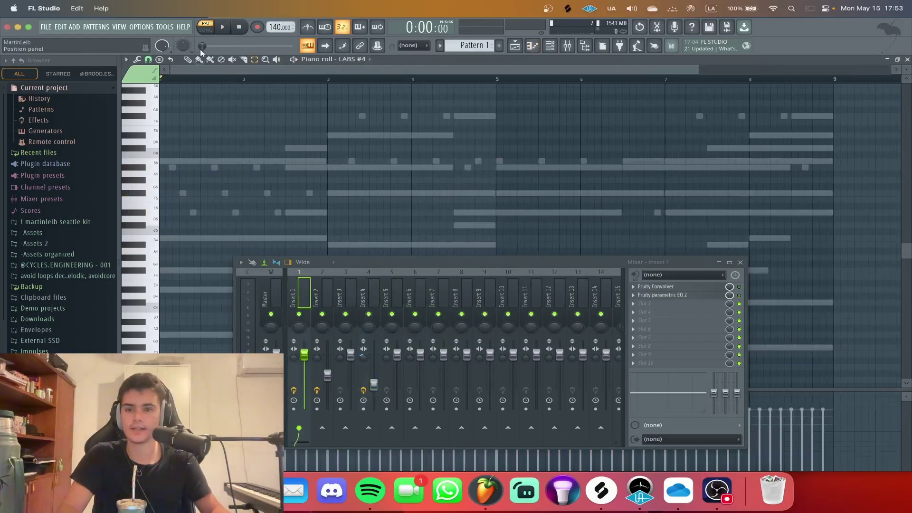
{"action": "left_click", "coordinate": [740, 262]}
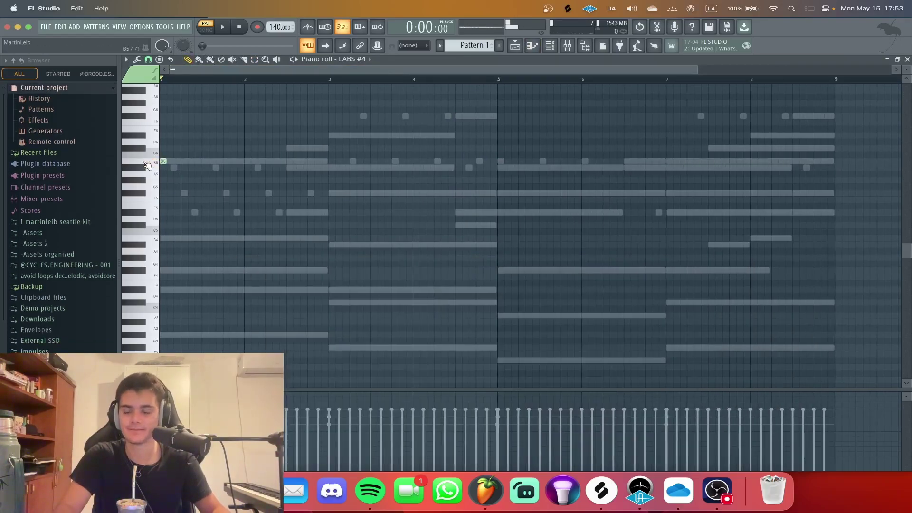
{"action": "scroll", "coordinate": [175, 161], "scroll_direction": "up", "scroll_amount": 3}
{"action": "left_click_drag", "start_coordinate": [175, 161], "coordinate": [204, 161]}
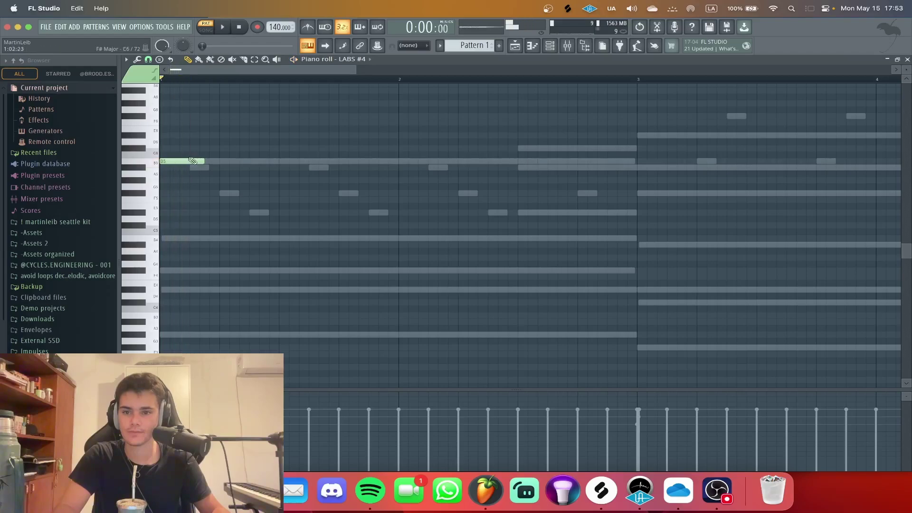
{"action": "left_click", "coordinate": [310, 168]}
{"action": "left_click", "coordinate": [342, 192]}
{"action": "key", "text": "ctrl+z"}
{"action": "key", "text": "ctrl+z"}
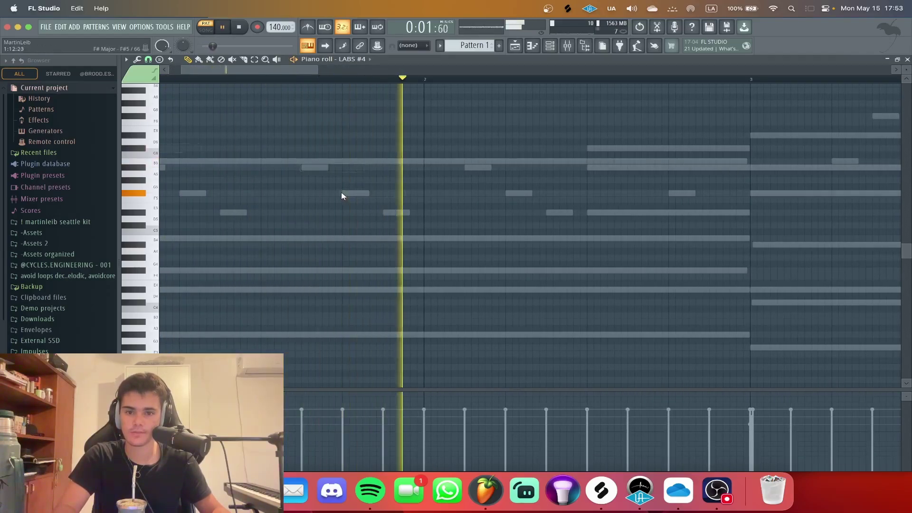
{"action": "key", "text": "space"}
{"action": "scroll", "coordinate": [305, 165], "scroll_direction": "down", "scroll_amount": 3}
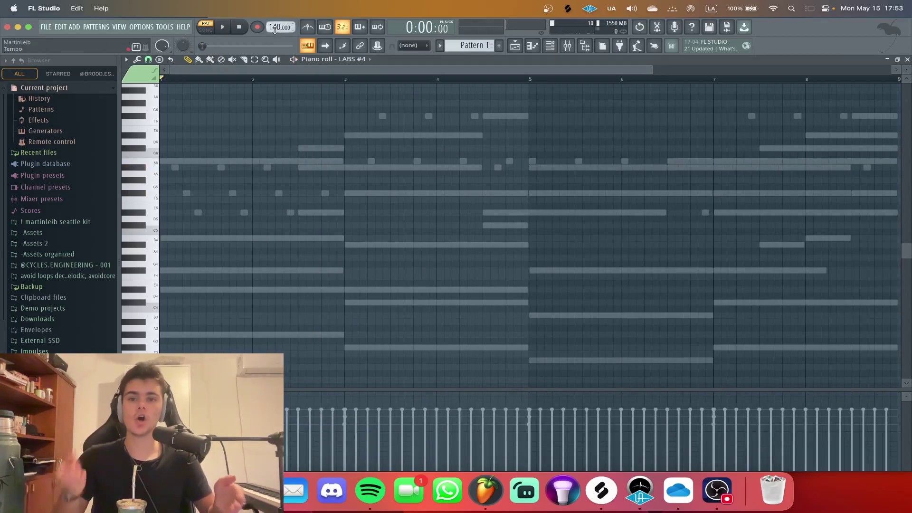
- Check the pattern against the metronome, turn the metronome off, set the project tempo to 119 BPM and play it back
{"action": "left_click", "coordinate": [308, 27]}
{"action": "key", "text": "space"}
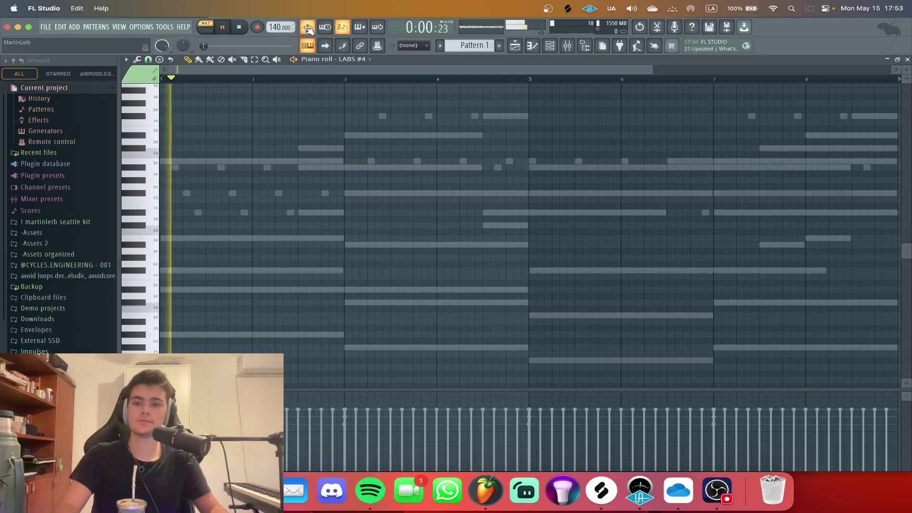
{"action": "key", "text": "space"}
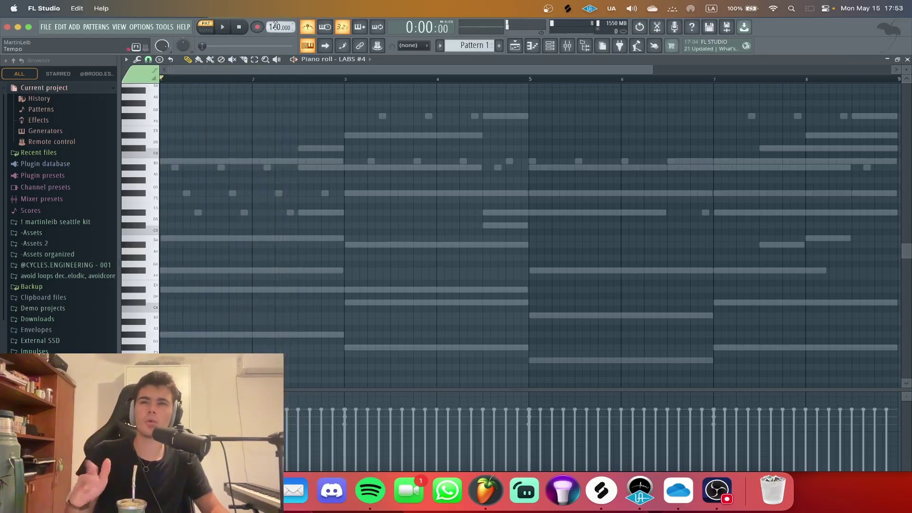
{"action": "key", "text": "space"}
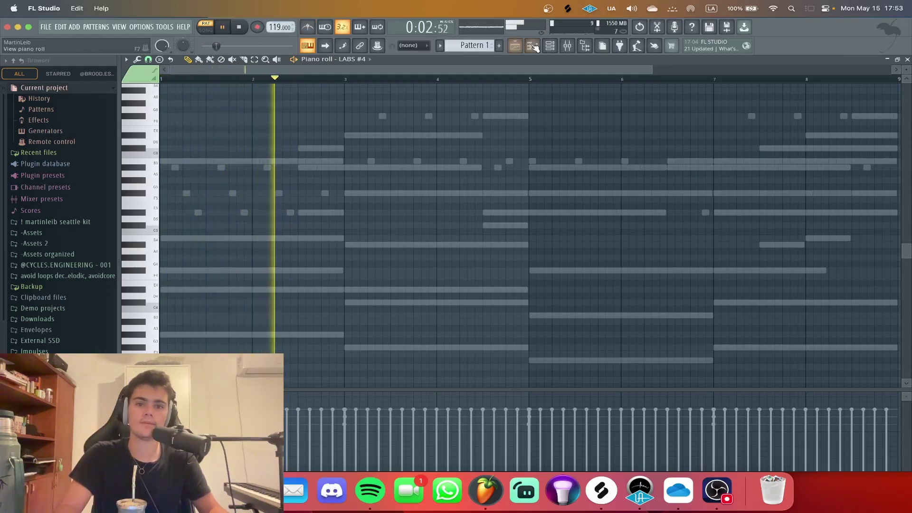
- Transpose all the selected channels down two semitones from the channel rack and play the pattern back
{"action": "key", "text": "F6"}
{"action": "key", "text": "space"}
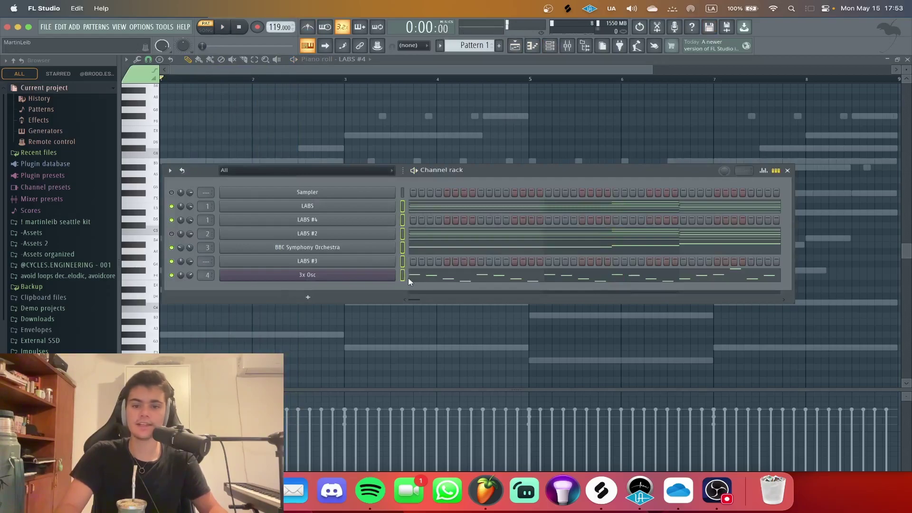
{"action": "left_click", "coordinate": [169, 171]}
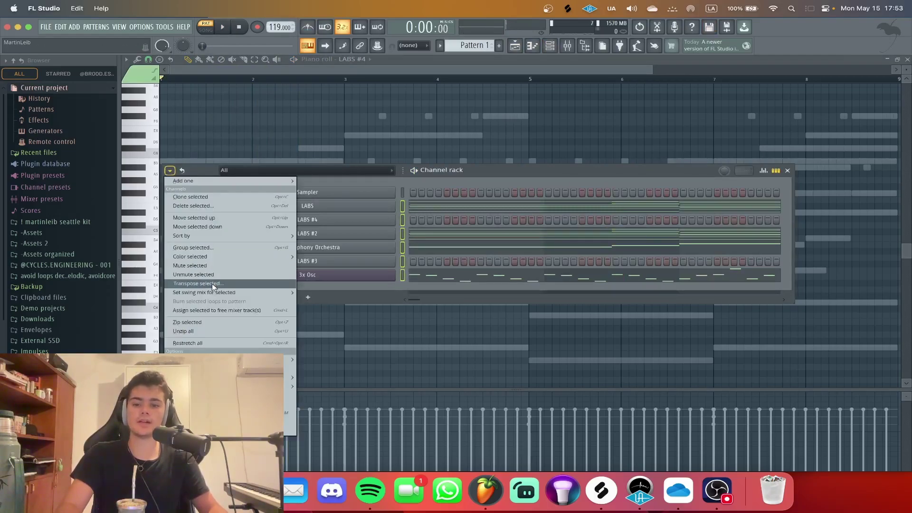
{"action": "left_click", "coordinate": [246, 280]}
{"action": "key", "text": "Escape"}
{"action": "key", "text": "space"}
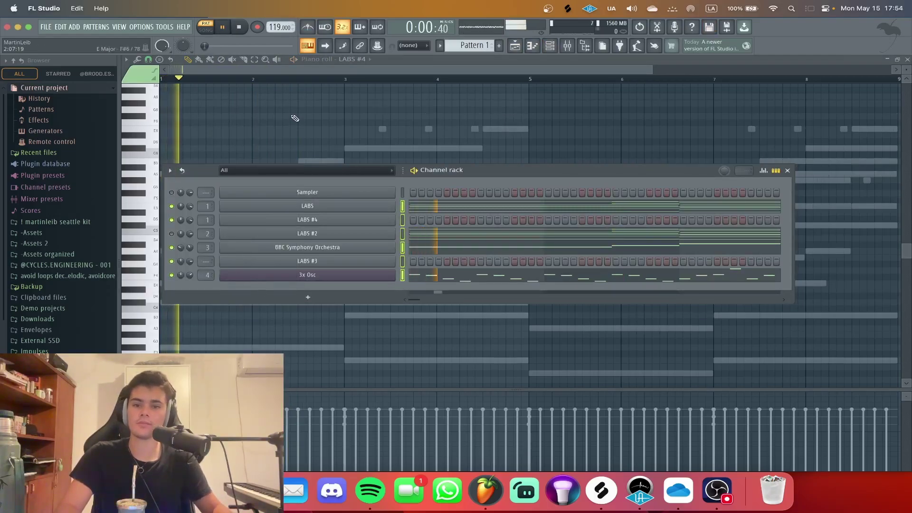
- Place an A6 note at the start of LABS #4's piano roll and lengthen it to one bar
{"action": "key", "text": "F6"}
{"action": "scroll", "coordinate": [185, 181], "scroll_direction": "up", "scroll_amount": 2}
{"action": "left_click", "coordinate": [175, 176]}
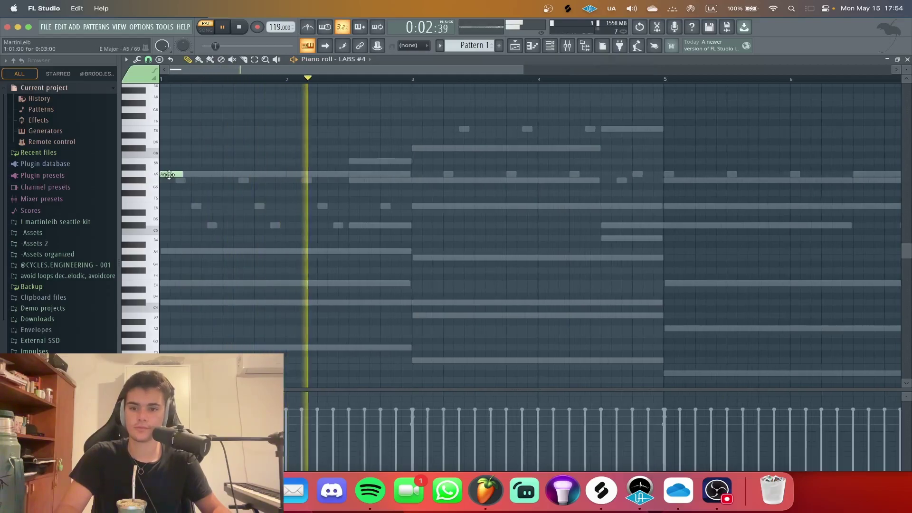
{"action": "key", "text": "space"}
{"action": "scroll", "coordinate": [178, 166], "scroll_direction": "up", "scroll_amount": 3}
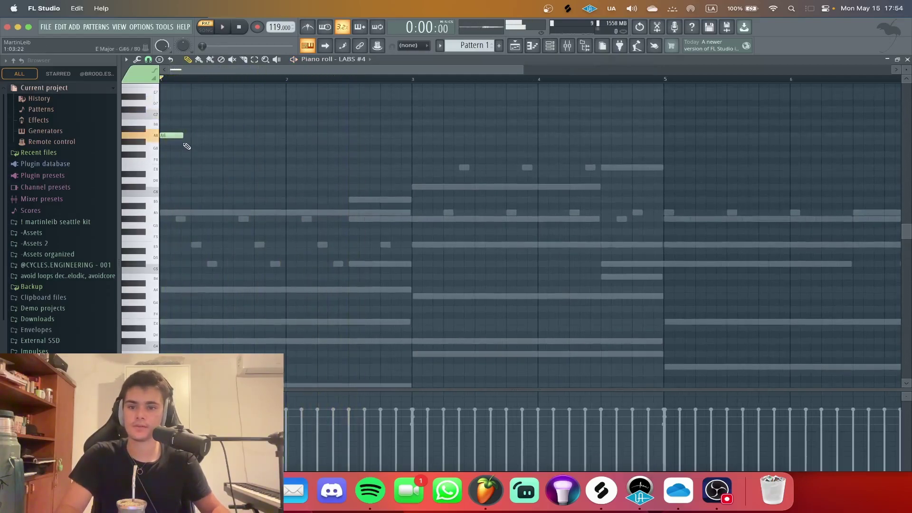
{"action": "left_click_drag", "start_coordinate": [181, 137], "coordinate": [279, 135]}
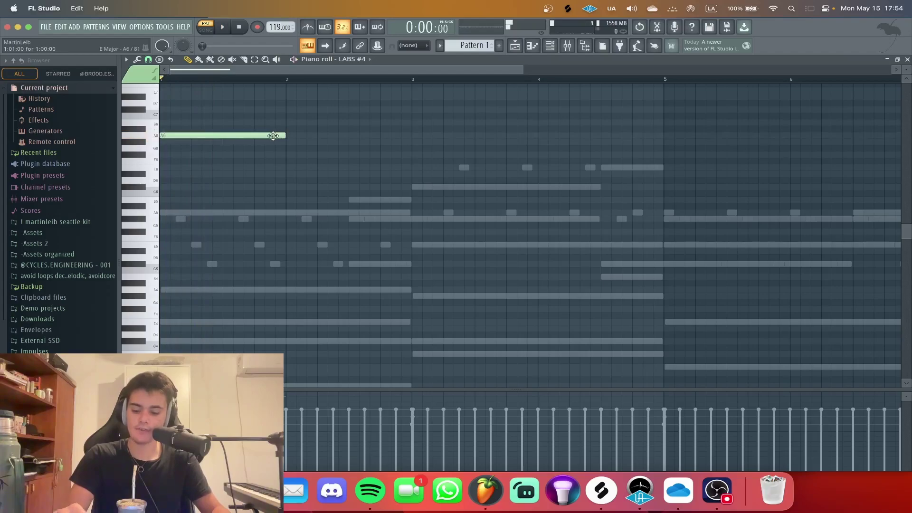
{"action": "scroll", "coordinate": [260, 134], "scroll_direction": "down", "scroll_amount": 1}
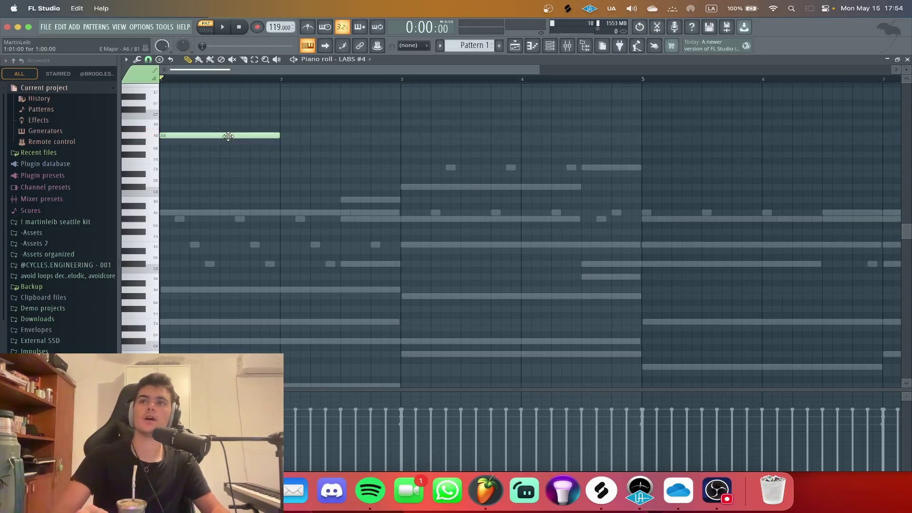
- Add one-bar B6, C#7 and E7 notes during playback, rising from bar 2 through the second half of bar 3
{"action": "scroll", "coordinate": [227, 138], "scroll_direction": "up", "scroll_amount": 2}
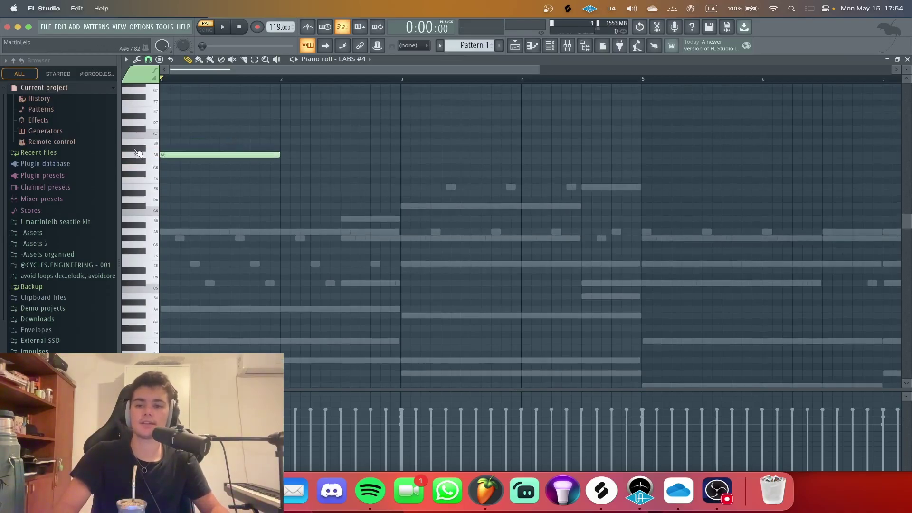
{"action": "scroll", "coordinate": [229, 152], "scroll_direction": "up", "scroll_amount": 2, "text": "ctrl"}
{"action": "key", "text": "space"}
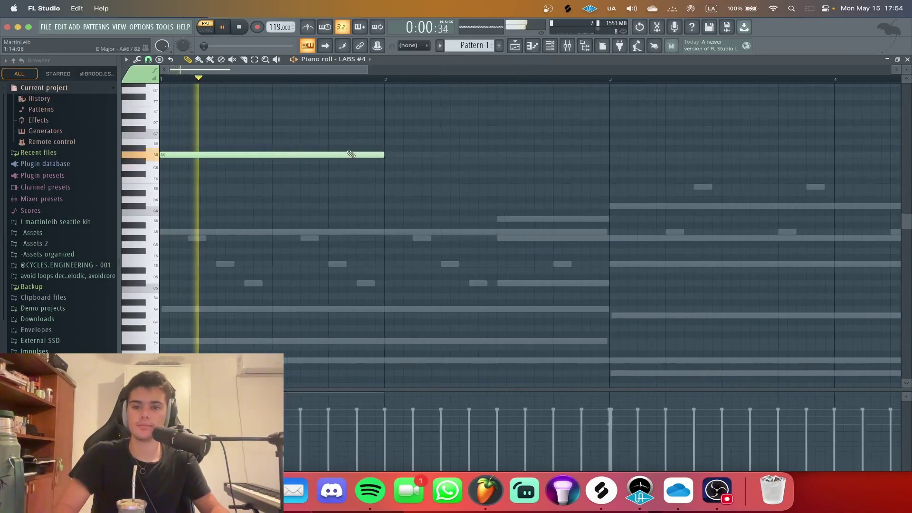
{"action": "left_click", "coordinate": [443, 142]}
{"action": "left_click", "coordinate": [613, 129]}
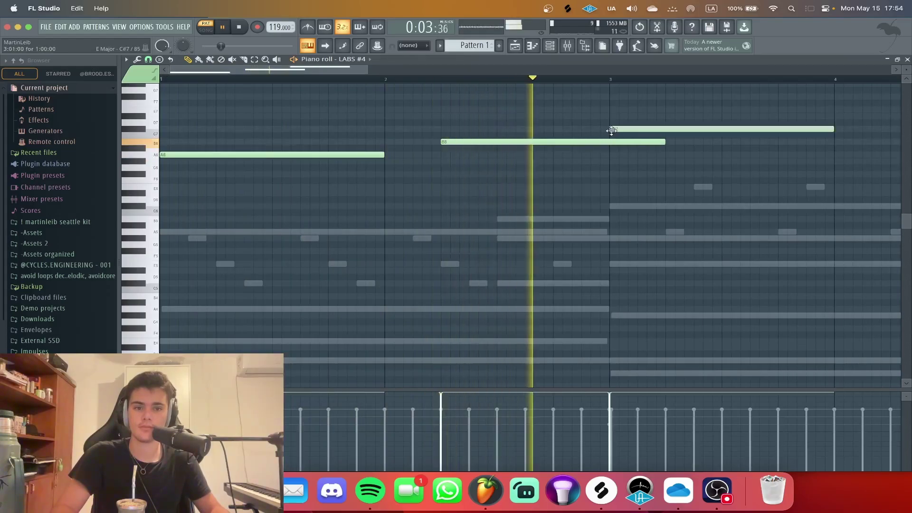
{"action": "scroll", "coordinate": [516, 129], "scroll_direction": "down", "scroll_amount": 2, "text": "ctrl"}
{"action": "scroll", "coordinate": [516, 130], "scroll_direction": "up", "scroll_amount": 2, "text": "ctrl"}
{"action": "left_click", "coordinate": [514, 110]}
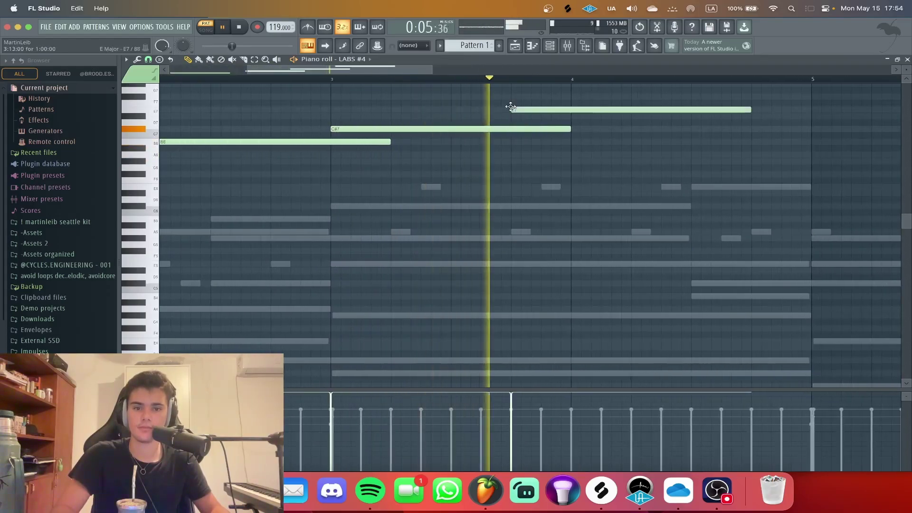
{"action": "key", "text": "space"}
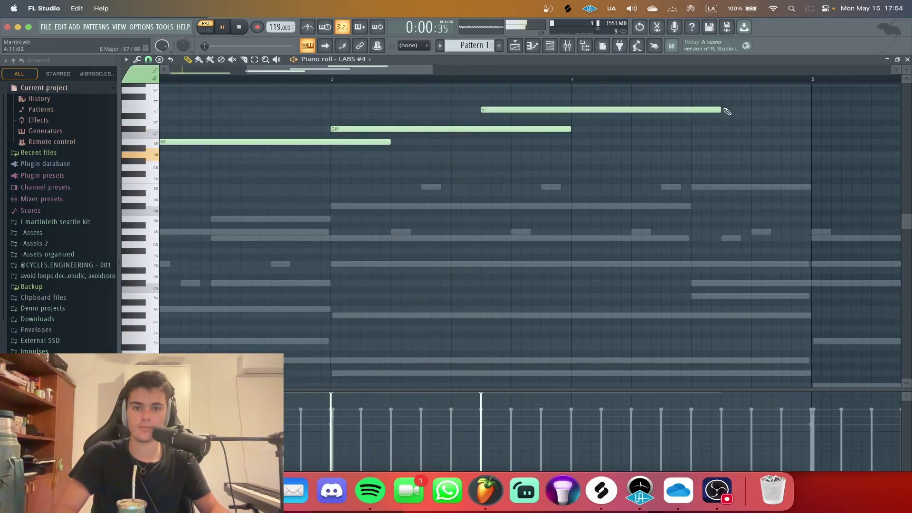
- Shorten the E7 and C#7 notes in bar 3, then add a second short E7 with a C#7 starting just before it
{"action": "left_click_drag", "start_coordinate": [714, 109], "coordinate": [472, 113]}
{"action": "scroll", "coordinate": [507, 121], "scroll_direction": "up", "scroll_amount": 2, "text": "ctrl"}
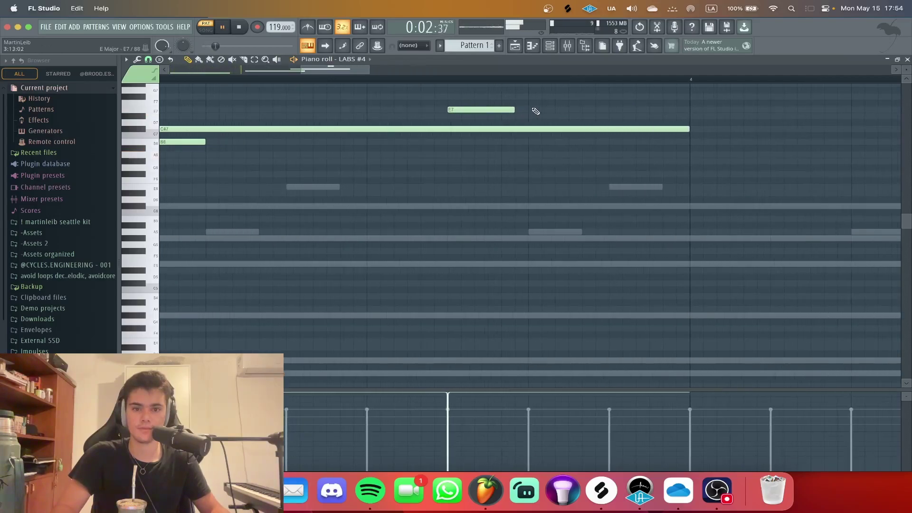
{"action": "left_click_drag", "start_coordinate": [687, 127], "coordinate": [460, 127]}
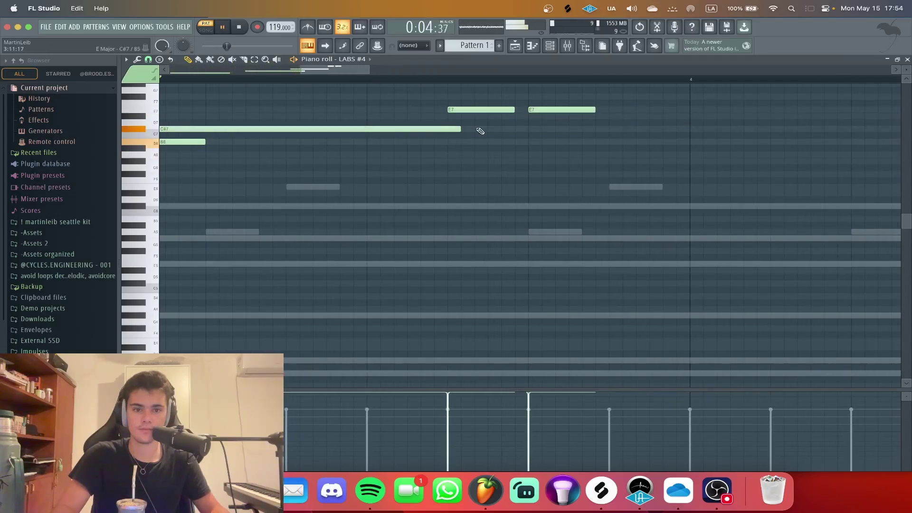
{"action": "left_click", "coordinate": [544, 129]}
{"action": "key", "text": "space"}
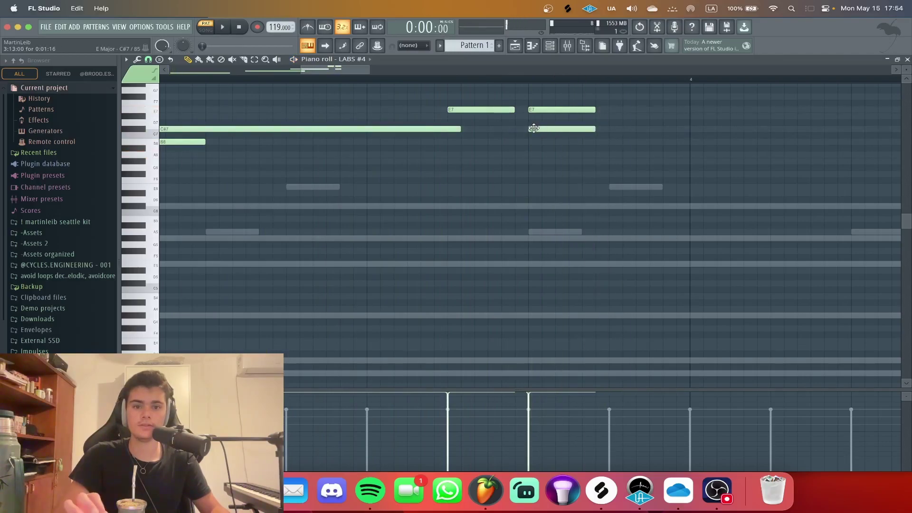
{"action": "left_click_drag", "start_coordinate": [541, 110], "coordinate": [555, 111]}
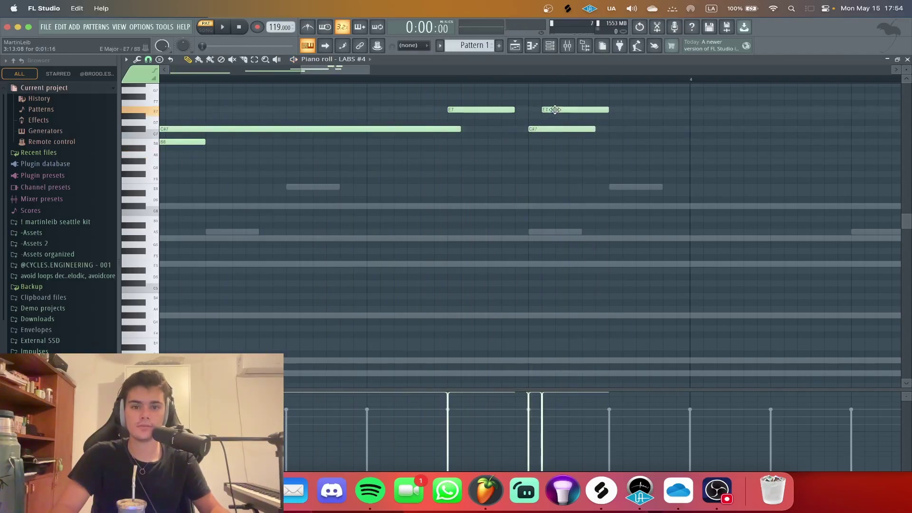
- Lengthen the last C#7 note across the bar line into bar 4 and check it in playback
{"action": "scroll", "coordinate": [612, 133], "scroll_direction": "down", "scroll_amount": 3}
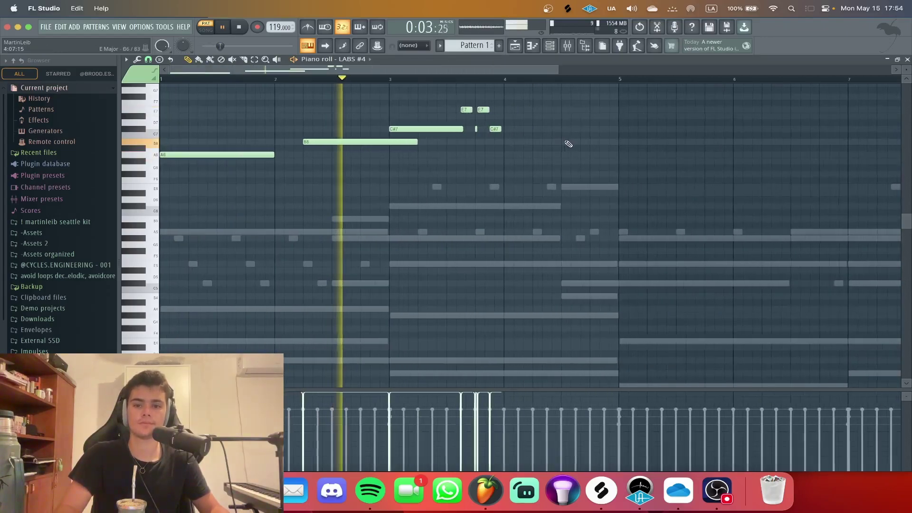
{"action": "scroll", "coordinate": [402, 150], "scroll_direction": "up", "scroll_amount": 2}
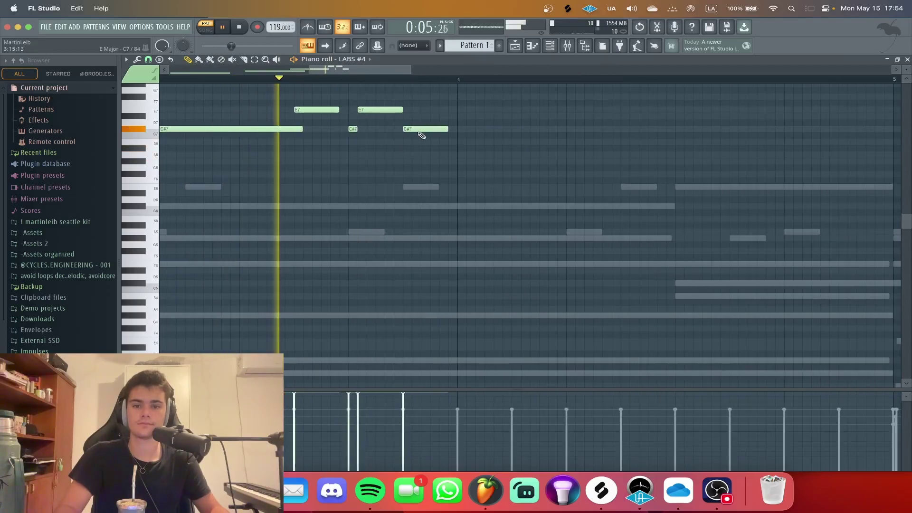
{"action": "left_click_drag", "start_coordinate": [445, 129], "coordinate": [549, 130]}
{"action": "key", "text": "space"}
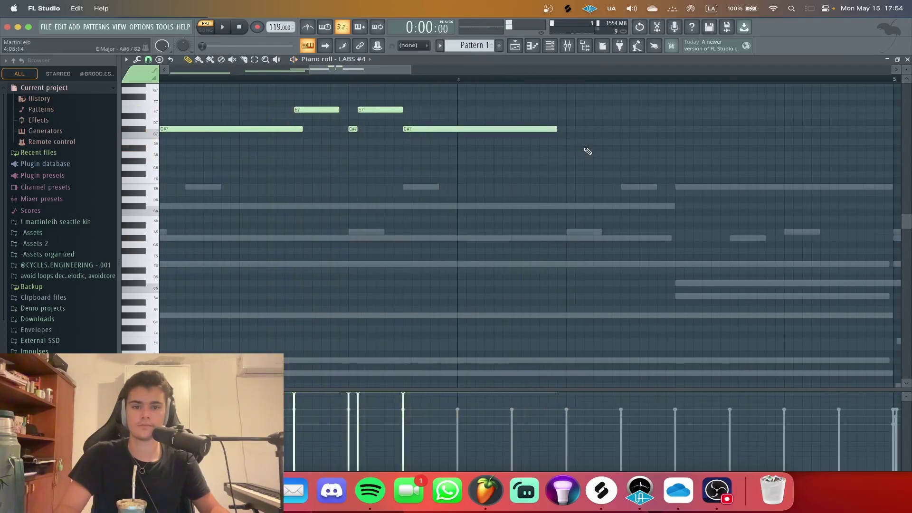
- Add a descending run of B6, A6, G#6 and E6 notes through bar 4 and play it back
{"action": "left_click", "coordinate": [567, 142]}
{"action": "left_click", "coordinate": [614, 154]}
{"action": "left_click", "coordinate": [676, 161]}
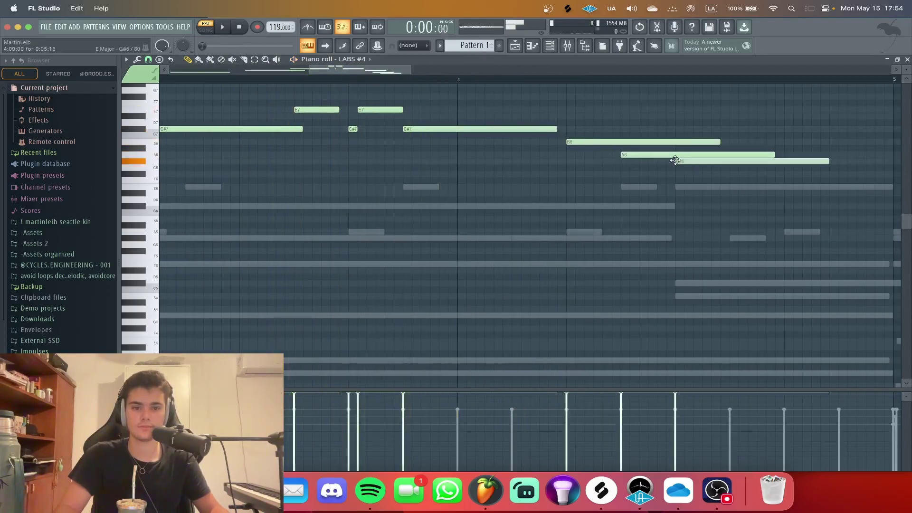
{"action": "left_click", "coordinate": [789, 188]}
{"action": "scroll", "coordinate": [571, 179], "scroll_direction": "down", "scroll_amount": 2}
{"action": "key", "text": "space"}
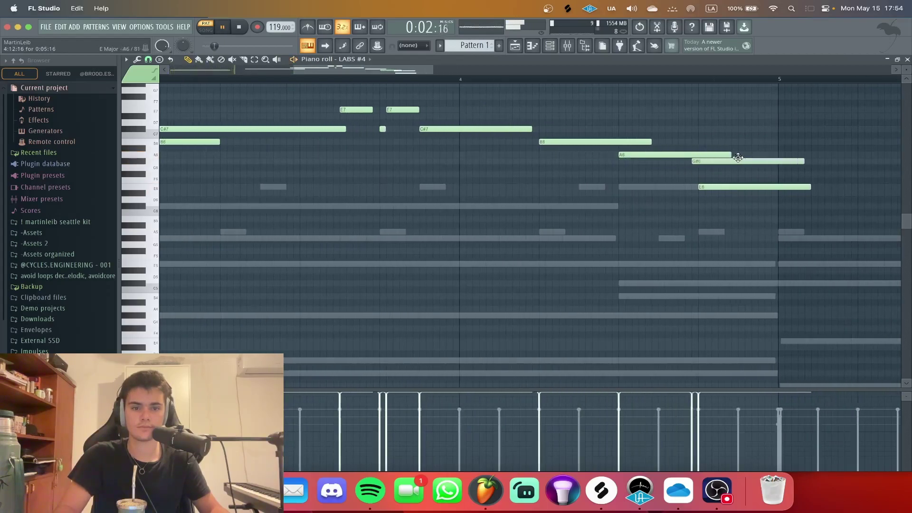
- Move the A6 and G#6 notes of the bar 4 run earlier to tighten their spacing
{"action": "left_click_drag", "start_coordinate": [678, 155], "coordinate": [657, 155]}
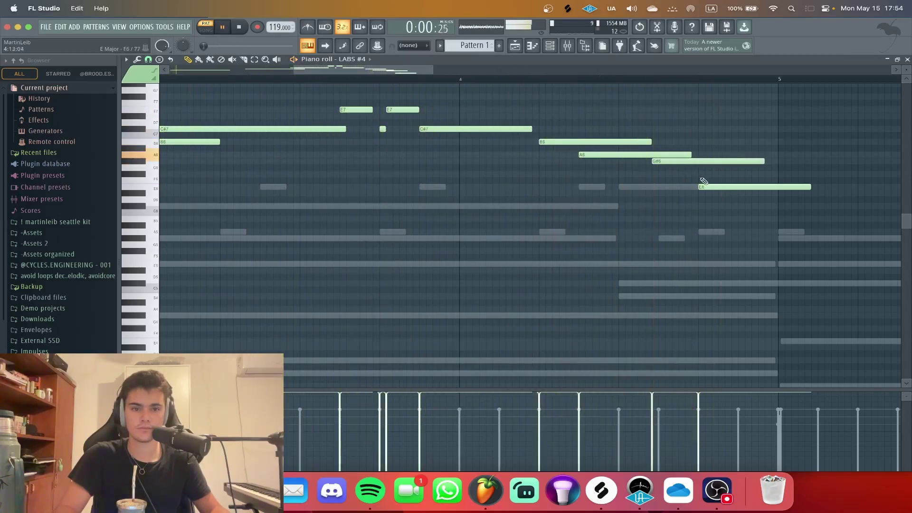
{"action": "scroll", "coordinate": [707, 184], "scroll_direction": "up", "scroll_amount": 2}
{"action": "key", "text": "space"}
{"action": "left_click_drag", "start_coordinate": [670, 164], "coordinate": [624, 164]}
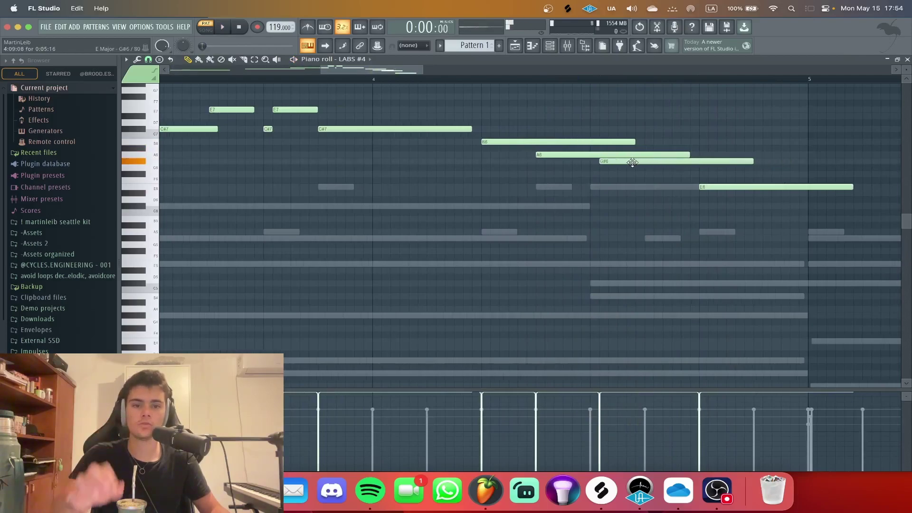
- Replace the E6 in bar 4 with an earlier one and continue the descent with C#6 and B5 notes
{"action": "right_click", "coordinate": [779, 187]}
{"action": "left_click", "coordinate": [656, 187]}
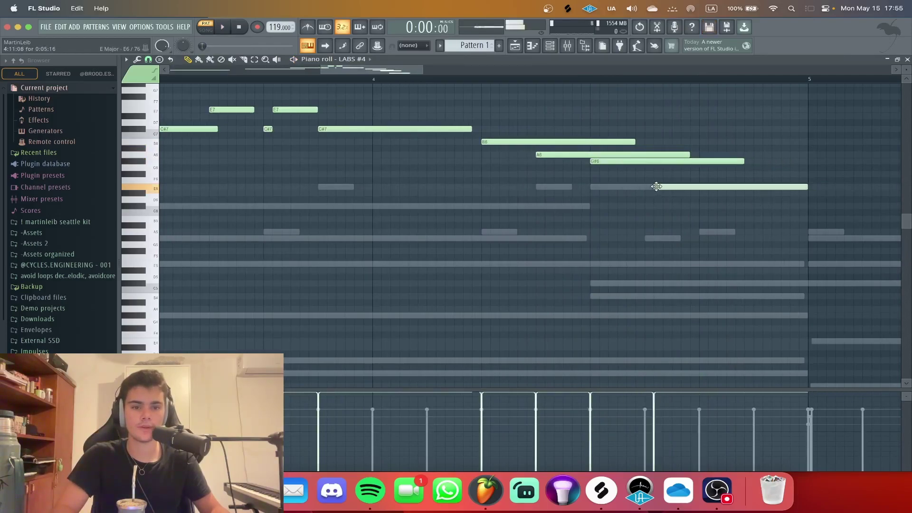
{"action": "left_click", "coordinate": [701, 206]}
{"action": "left_click", "coordinate": [749, 232]}
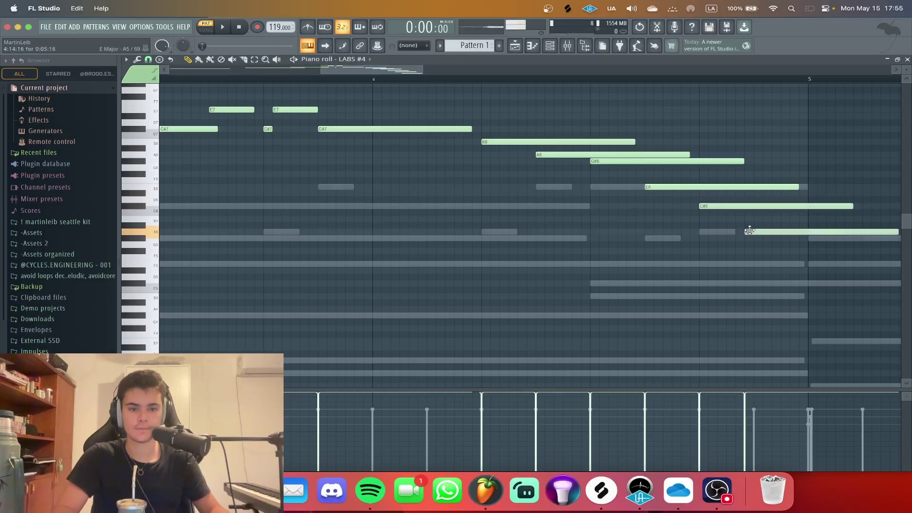
{"action": "left_click_drag", "start_coordinate": [755, 232], "coordinate": [757, 219]}
{"action": "scroll", "coordinate": [736, 205], "scroll_direction": "down", "scroll_amount": 3}
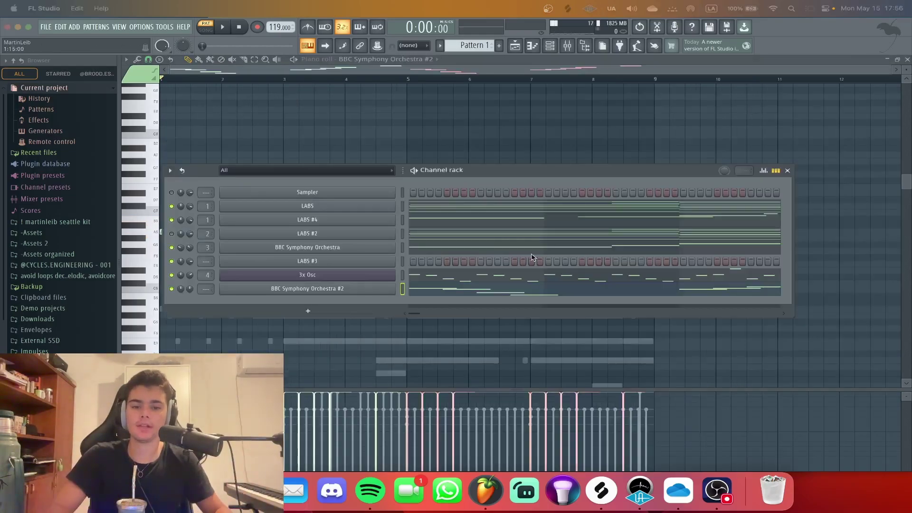
- Solo LABS #4 in the channel rack, open its piano roll and play its melody through
{"action": "right_click", "coordinate": [172, 220]}
{"action": "left_click", "coordinate": [190, 227]}
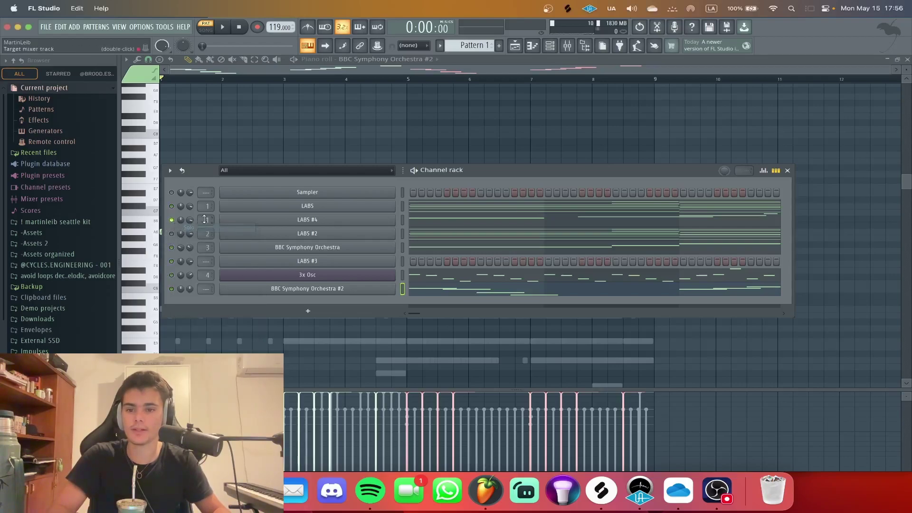
{"action": "left_click", "coordinate": [467, 232]}
{"action": "key", "text": "space"}
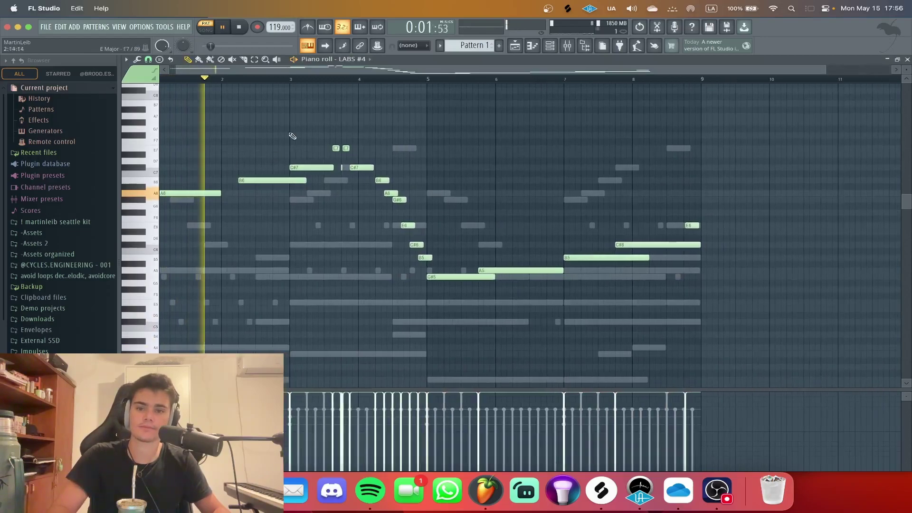
{"action": "scroll", "coordinate": [327, 143], "scroll_direction": "down", "scroll_amount": 1}
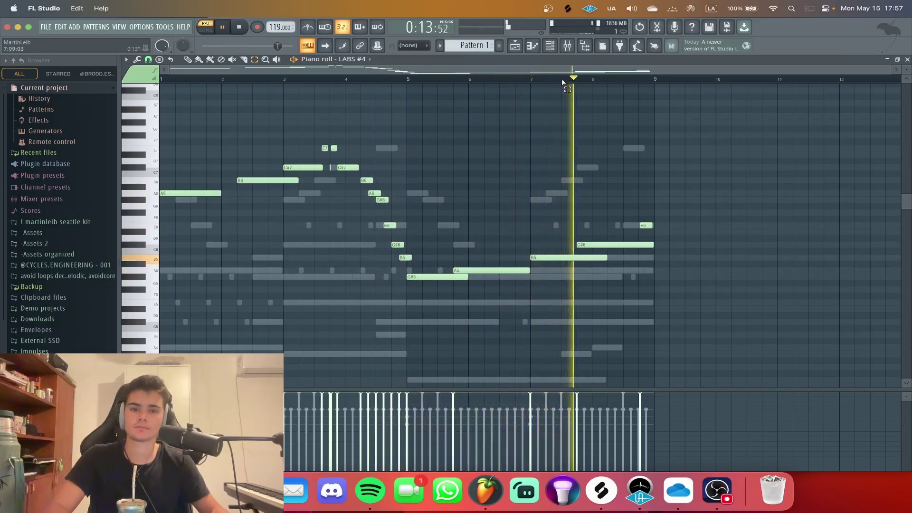
{"action": "scroll", "coordinate": [574, 100], "scroll_direction": "up", "scroll_amount": 1}
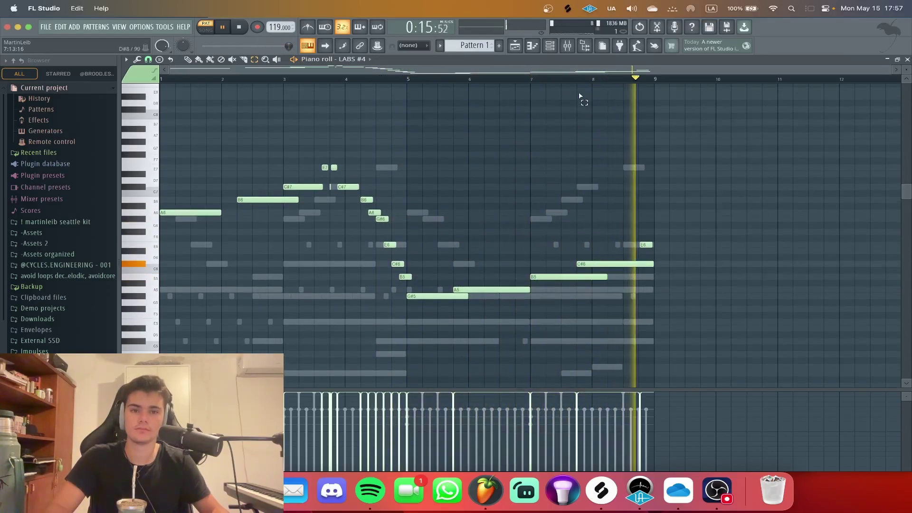
{"action": "key", "text": "space"}
- Open BBC Symphony Orchestra #2's piano roll, play it together with LABS #4 and return to the channel rack
{"action": "key", "text": "F6"}
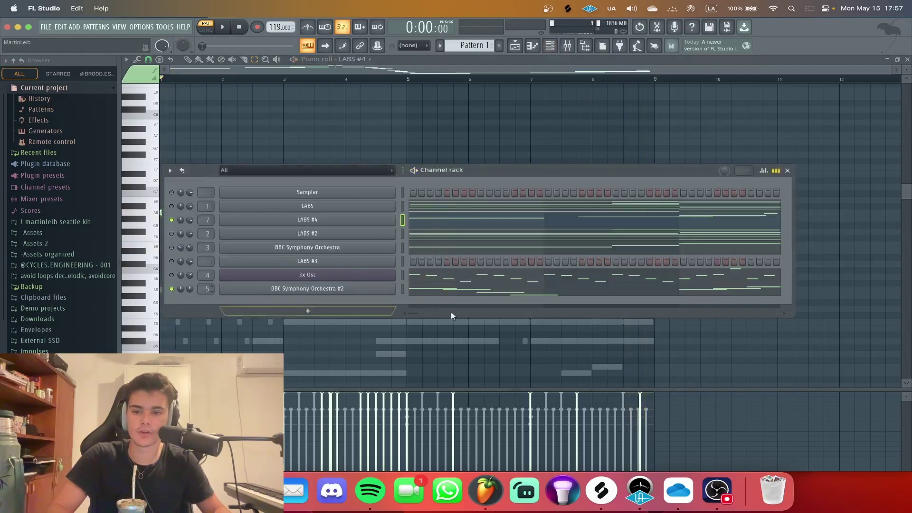
{"action": "left_click", "coordinate": [457, 294]}
{"action": "key", "text": "space"}
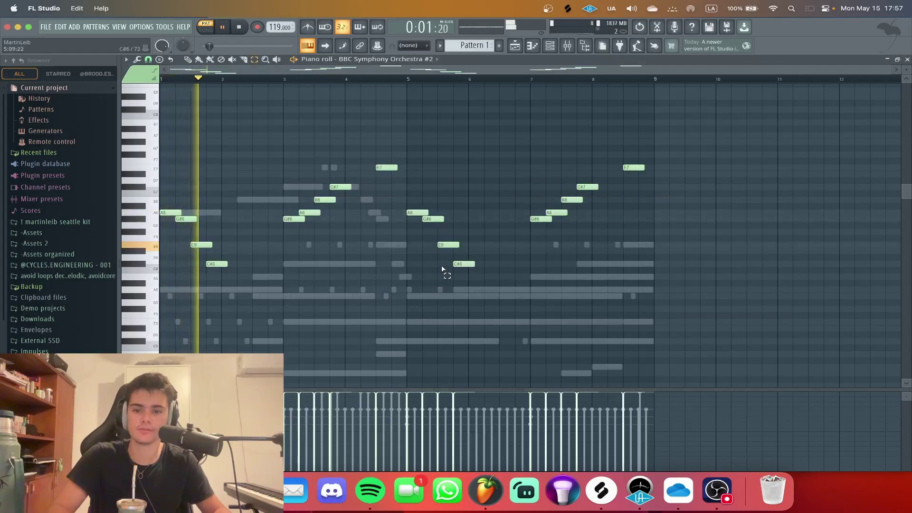
{"action": "scroll", "coordinate": [337, 219], "scroll_direction": "up", "scroll_amount": 2}
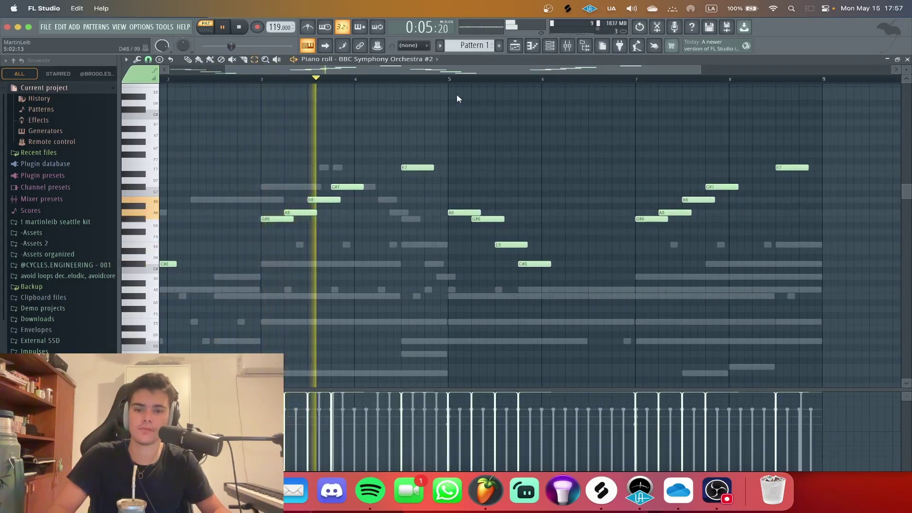
{"action": "left_click", "coordinate": [555, 46]}
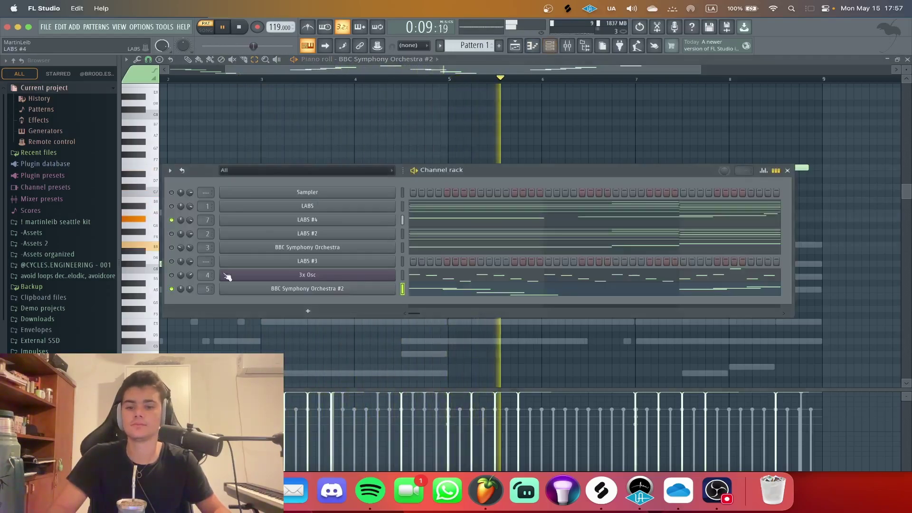
{"action": "key", "text": "space"}
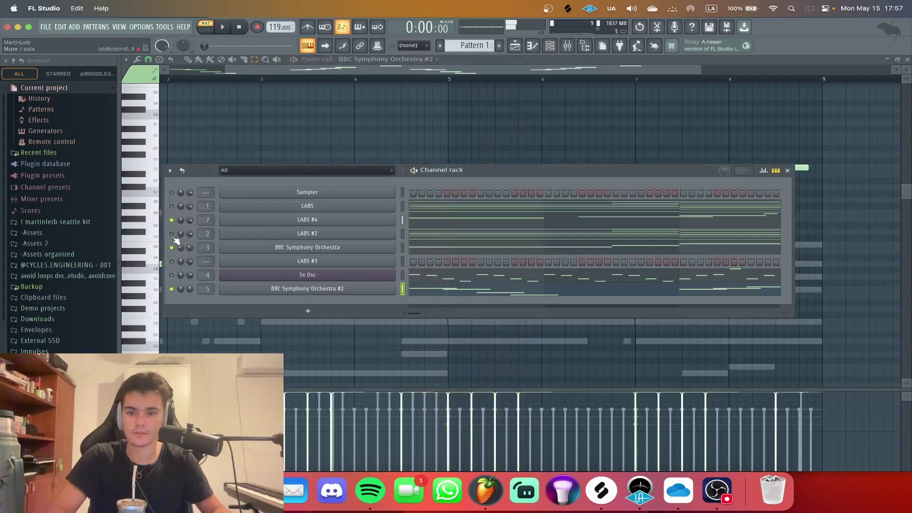
- Move LABS #4's mixer track from Insert 7 to Insert 3, checking it during playback, and close the mixer
{"action": "key", "text": "space"}
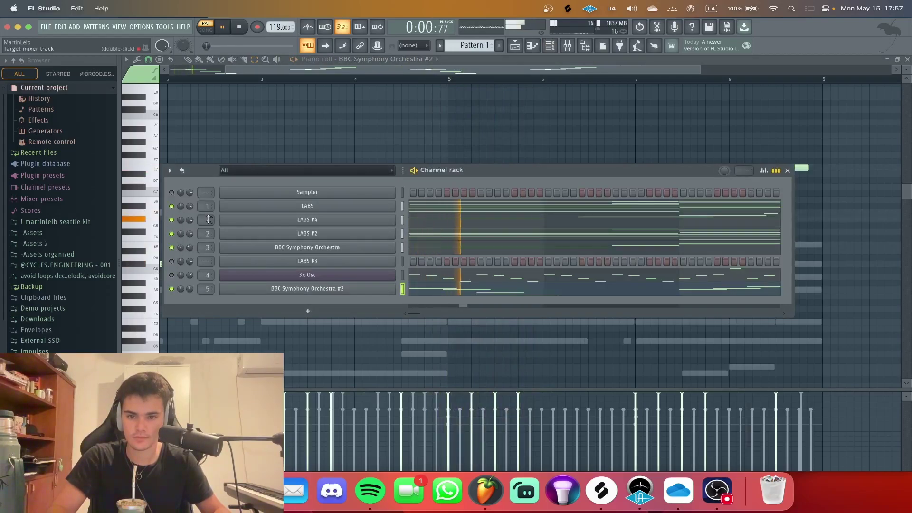
{"action": "key", "text": "F9"}
{"action": "left_click", "coordinate": [326, 314]}
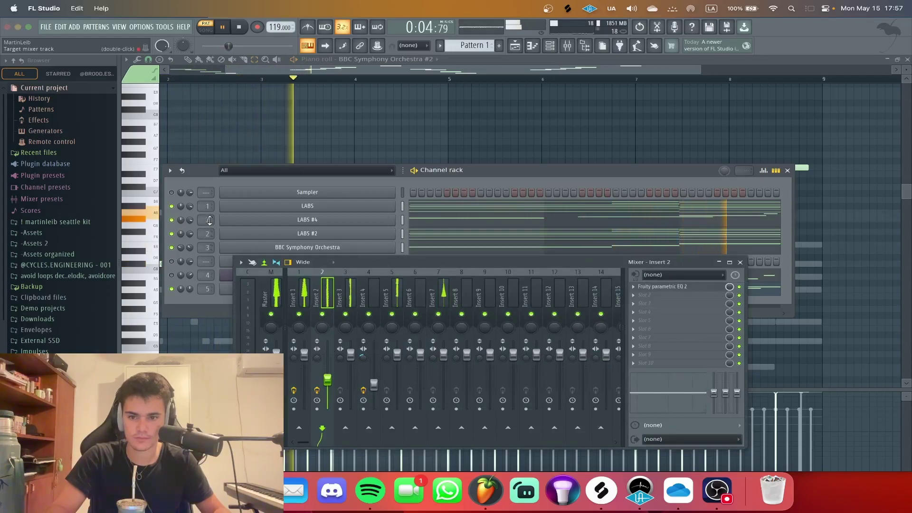
{"action": "left_click", "coordinate": [440, 291]}
{"action": "key", "text": "alt+Left"}
{"action": "key", "text": "alt+Left"}
{"action": "key", "text": "alt+Left"}
{"action": "key", "text": "alt+Left"}
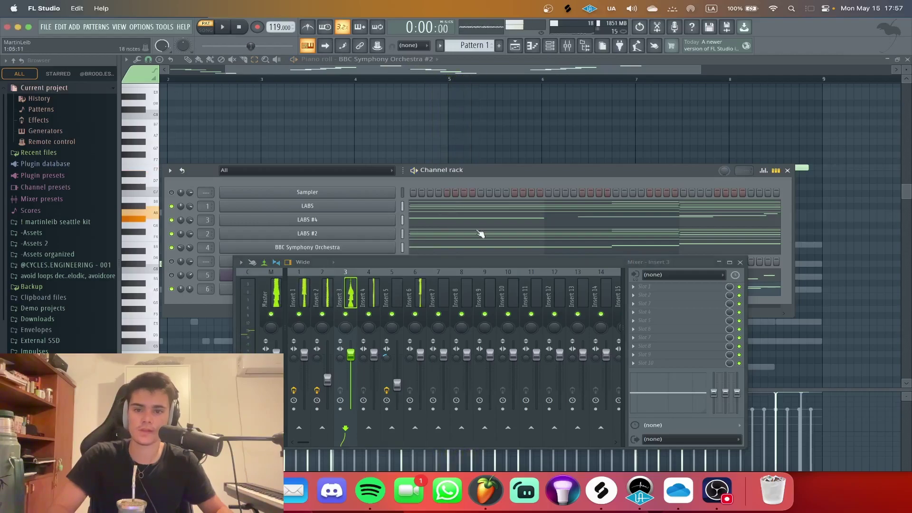
{"action": "key", "text": "space"}
{"action": "left_click", "coordinate": [739, 262]}
- Clone the first BBC Symphony Orchestra channel and pan the copy 23% right
{"action": "right_click", "coordinate": [341, 244]}
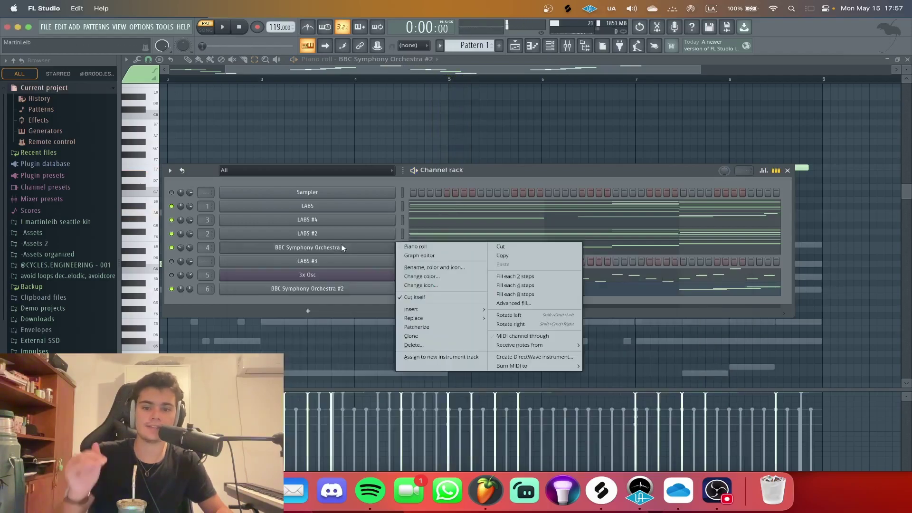
{"action": "left_click", "coordinate": [425, 336]}
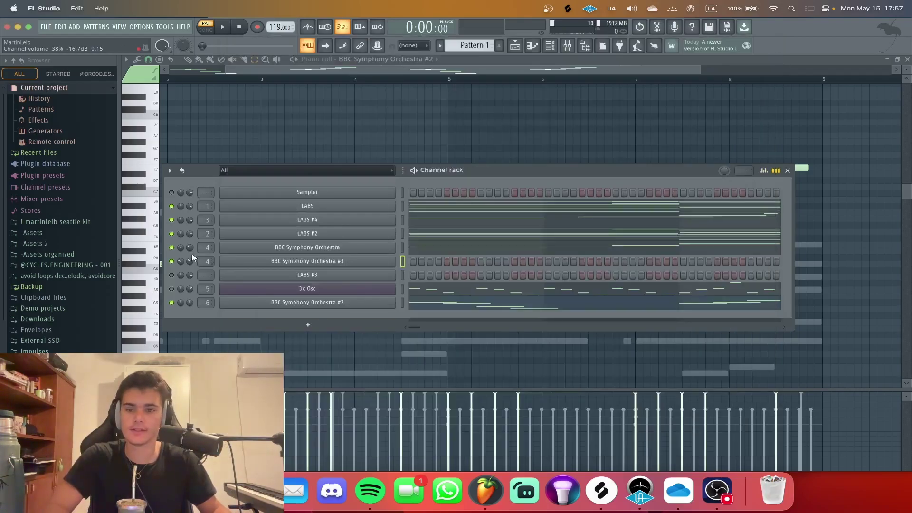
{"action": "left_click_drag", "start_coordinate": [181, 261], "coordinate": [180, 269]}
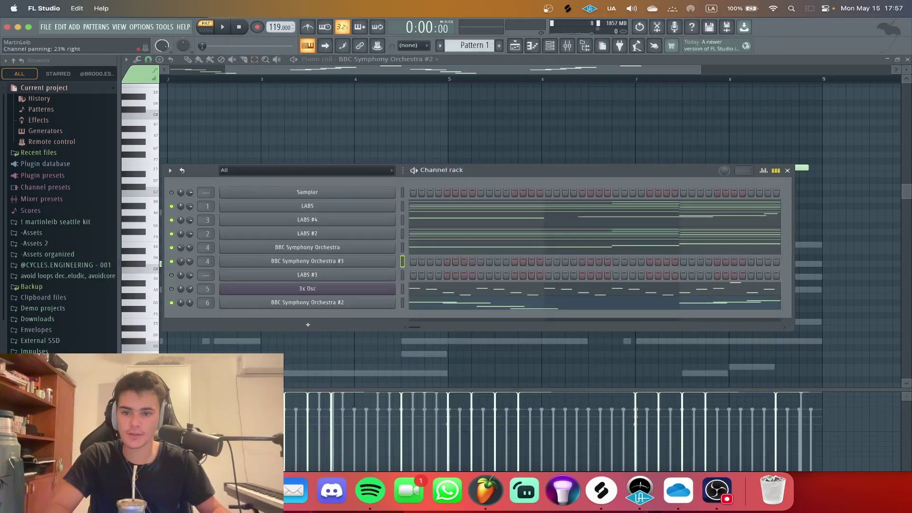
- Open BBC Symphony Orchestra #3's empty piano roll and compare it with the original BBC Symphony Orchestra melody
{"action": "right_click", "coordinate": [392, 261]}
{"action": "left_click", "coordinate": [437, 261]}
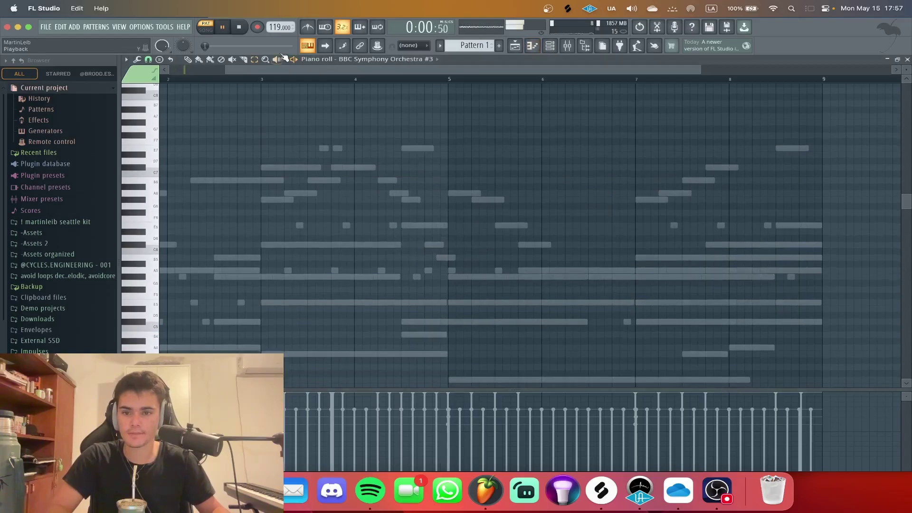
{"action": "key", "text": "space"}
{"action": "left_click", "coordinate": [337, 59]}
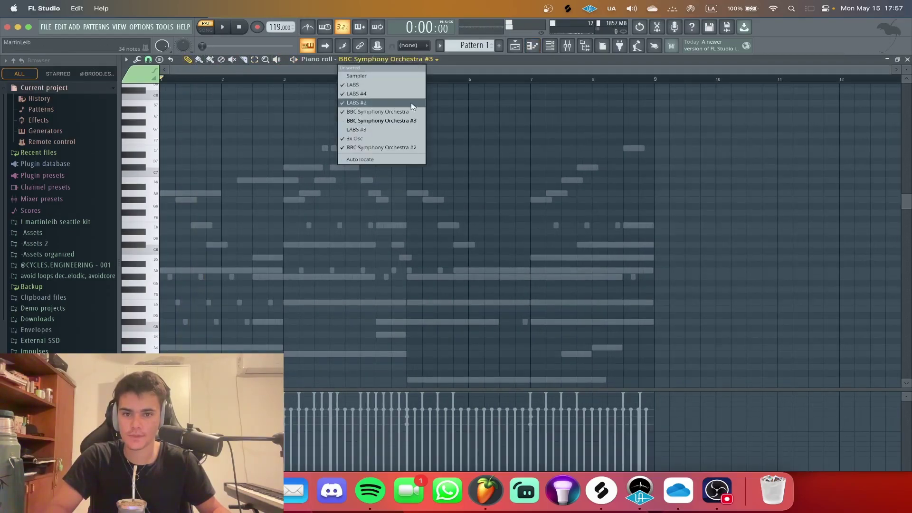
{"action": "left_click", "coordinate": [371, 115]}
{"action": "scroll", "coordinate": [294, 128], "scroll_direction": "up", "scroll_amount": 3}
{"action": "scroll", "coordinate": [285, 80], "scroll_direction": "left", "scroll_amount": 1}
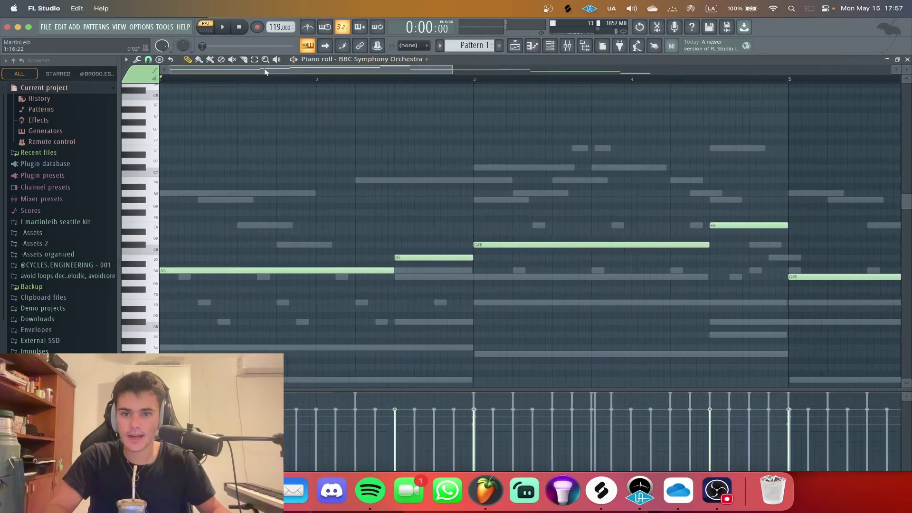
{"action": "left_click", "coordinate": [347, 59]}
{"action": "left_click", "coordinate": [363, 121]}
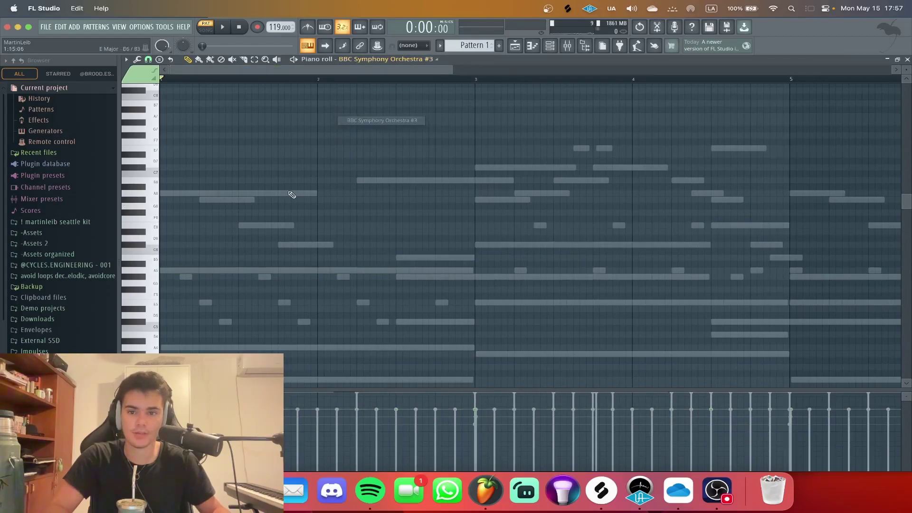
- In BBC Symphony Orchestra #3, add C#6 from bar 1 to mid-bar 2, E6 up to bar 3 and G#5 from bar 3 to mid-bar 4
{"action": "key", "text": "space"}
{"action": "left_click_drag", "start_coordinate": [214, 246], "coordinate": [394, 249]}
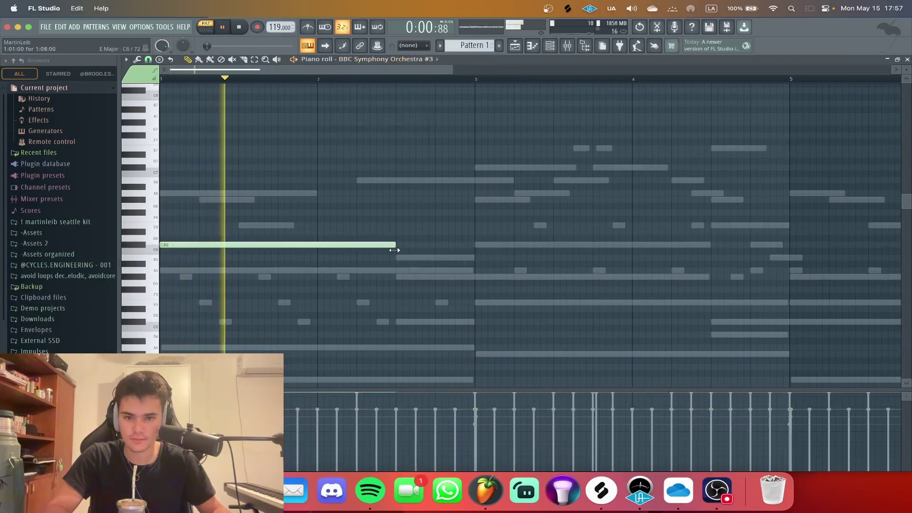
{"action": "scroll", "coordinate": [394, 249], "scroll_direction": "up", "scroll_amount": 2}
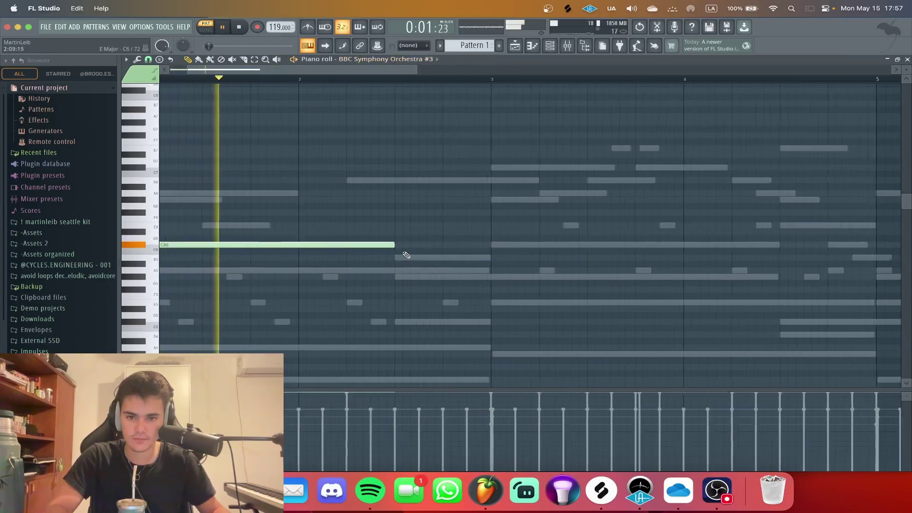
{"action": "left_click", "coordinate": [394, 226]}
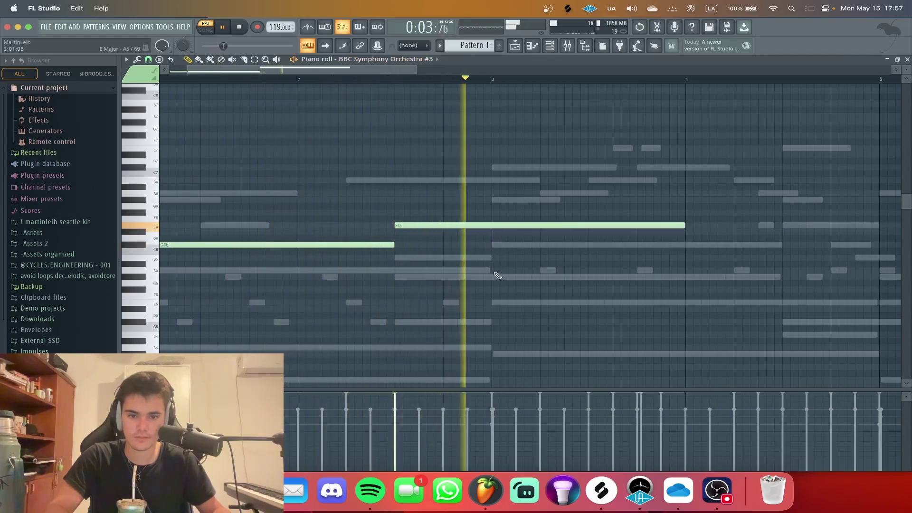
{"action": "left_click", "coordinate": [495, 270]}
{"action": "key", "text": "space"}
{"action": "left_click_drag", "start_coordinate": [495, 270], "coordinate": [502, 277]}
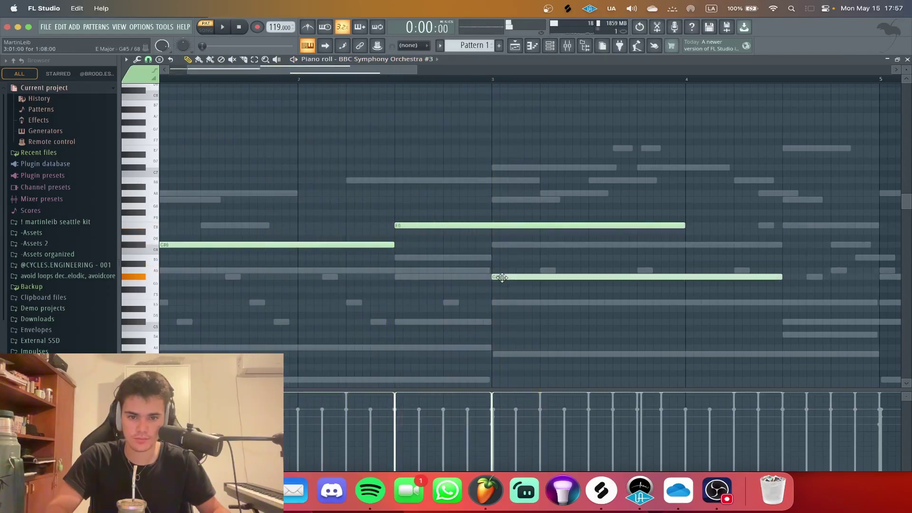
{"action": "left_click_drag", "start_coordinate": [669, 228], "coordinate": [491, 227]}
- Play the harmony through and add an A5 note filling the second half of bar 4
{"action": "scroll", "coordinate": [490, 250], "scroll_direction": "down", "scroll_amount": 1}
{"action": "scroll", "coordinate": [490, 251], "scroll_direction": "down", "scroll_amount": 2}
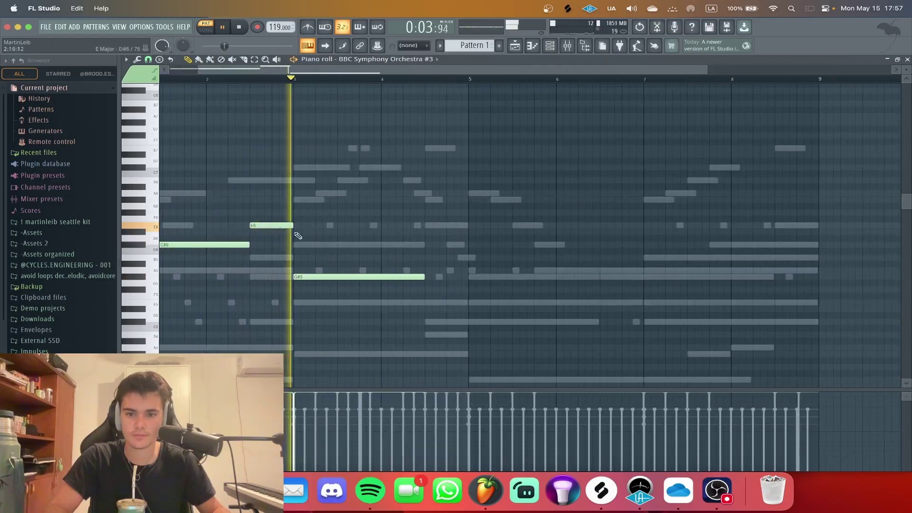
{"action": "scroll", "coordinate": [416, 64], "scroll_direction": "up", "scroll_amount": 1}
{"action": "scroll", "coordinate": [416, 60], "scroll_direction": "down", "scroll_amount": 1}
{"action": "scroll", "coordinate": [416, 61], "scroll_direction": "up", "scroll_amount": 1}
{"action": "scroll", "coordinate": [417, 60], "scroll_direction": "down", "scroll_amount": 1}
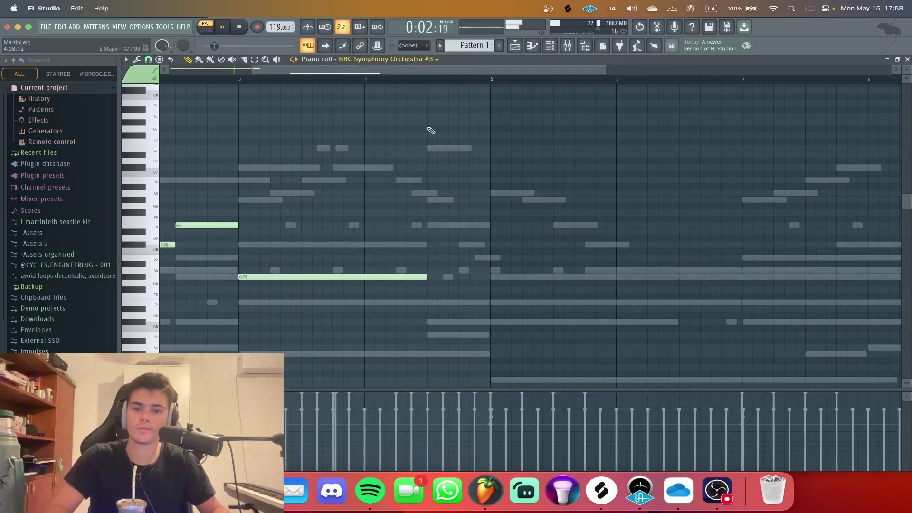
{"action": "mouse_move", "coordinate": [433, 271]}
{"action": "left_mouse_down"}
{"action": "mouse_move", "coordinate": [549, 270]}
{"action": "mouse_move", "coordinate": [433, 270]}
{"action": "left_mouse_up"}
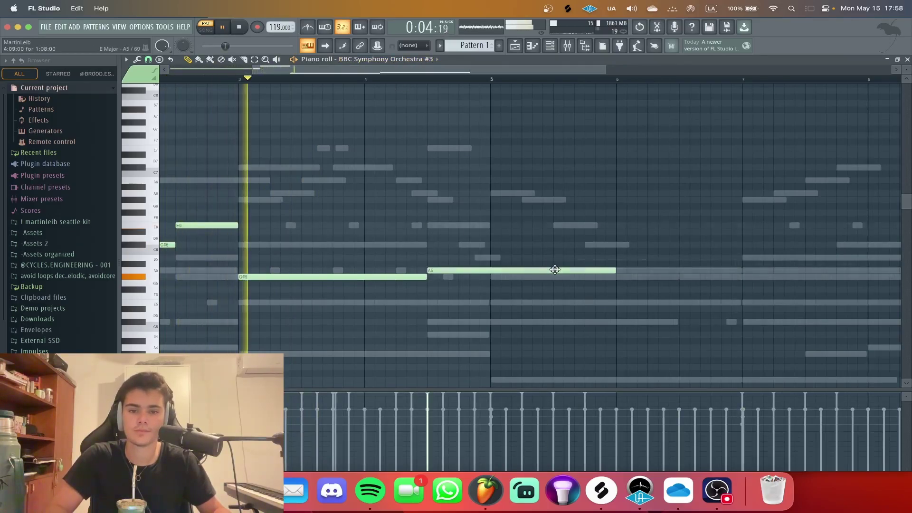
{"action": "left_click_drag", "start_coordinate": [604, 269], "coordinate": [731, 262]}
- Add a B5 note from bar 5 to mid-bar 6, followed by a C#6 note ending at bar 7
{"action": "scroll", "coordinate": [496, 269], "scroll_direction": "up", "scroll_amount": 2}
{"action": "left_click", "coordinate": [494, 258]}
{"action": "key", "text": "space"}
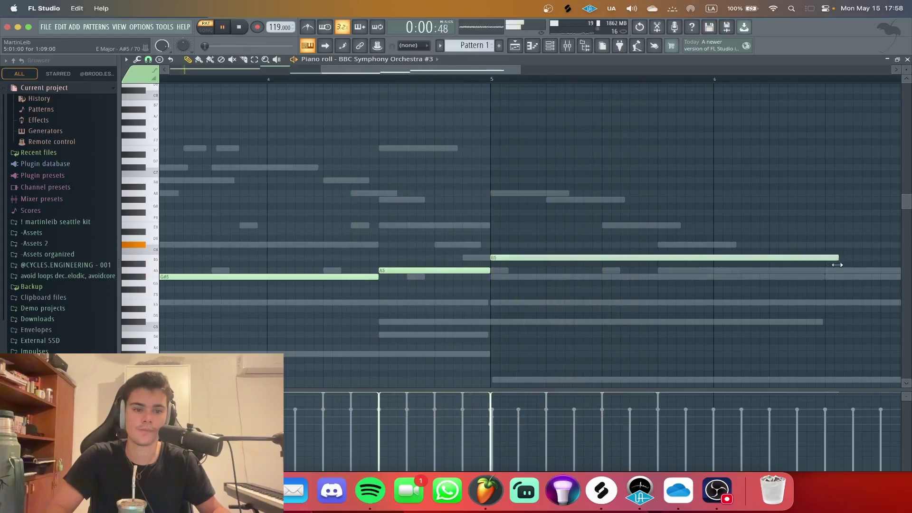
{"action": "scroll", "coordinate": [793, 271], "scroll_direction": "down", "scroll_amount": 2}
{"action": "left_click", "coordinate": [597, 244]}
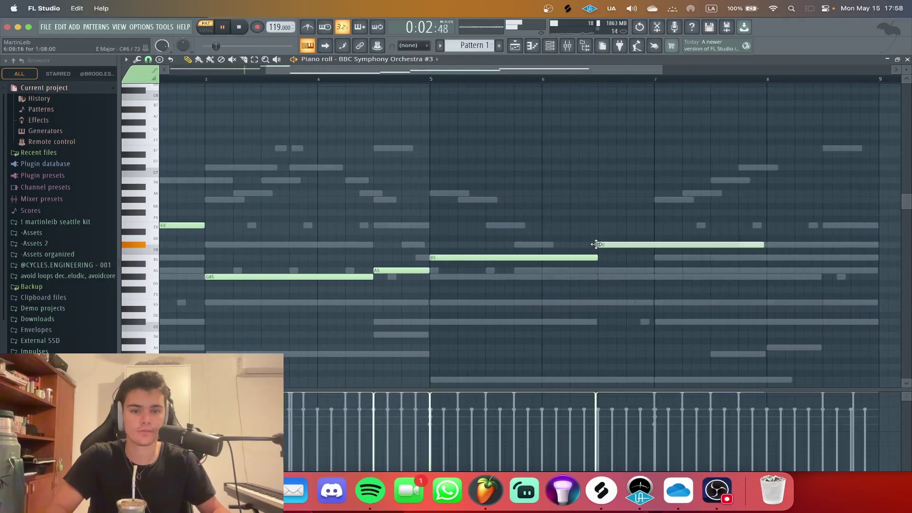
{"action": "left_click_drag", "start_coordinate": [765, 245], "coordinate": [654, 245]}
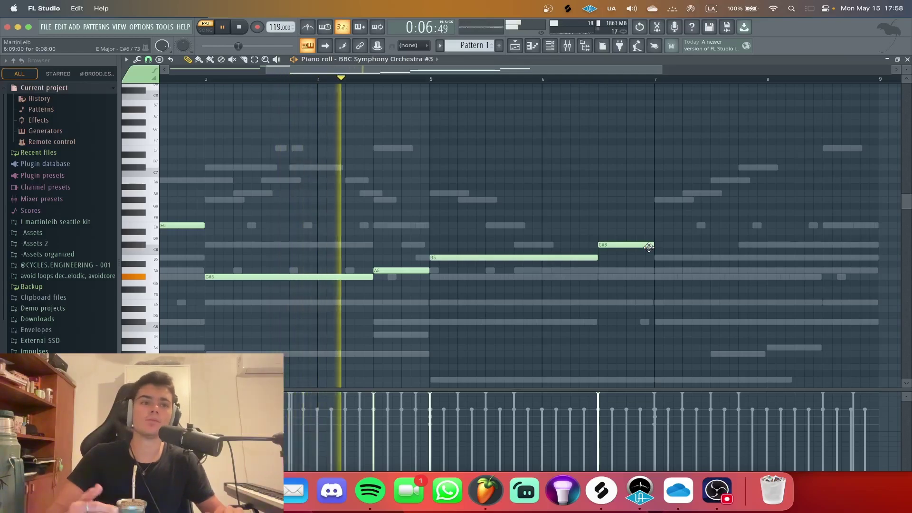
- Lower the C#6 note in the second half of bar 6 to A5
{"action": "scroll", "coordinate": [692, 287], "scroll_direction": "up", "scroll_amount": 2}
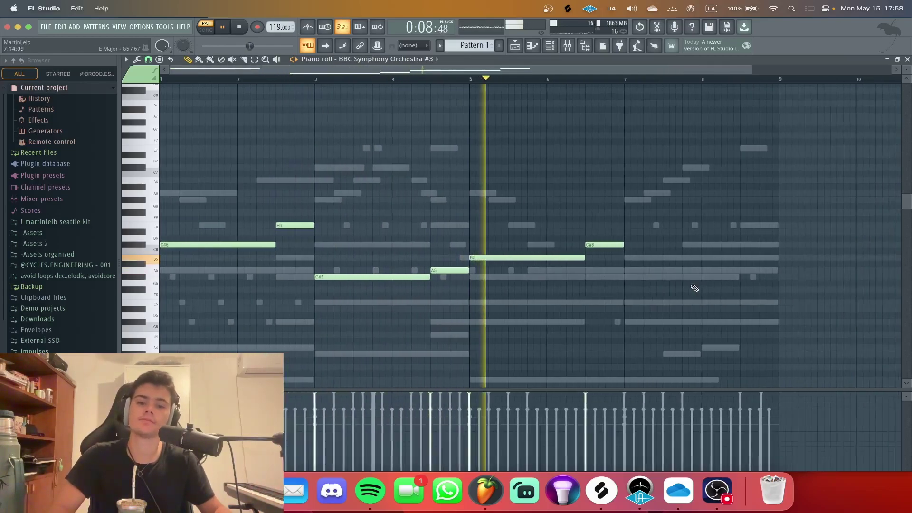
{"action": "scroll", "coordinate": [496, 277], "scroll_direction": "up", "scroll_amount": 1}
{"action": "left_click_drag", "start_coordinate": [470, 245], "coordinate": [470, 270]}
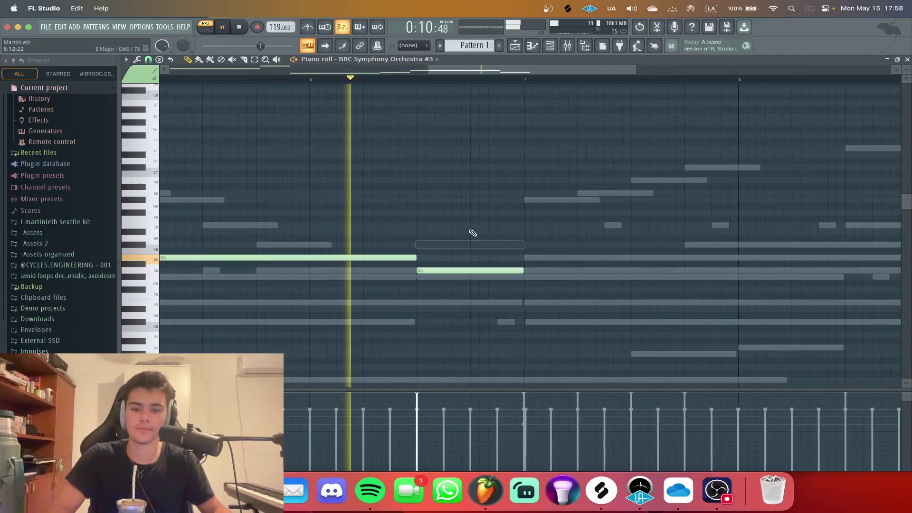
- Add a B5 note from bar 7 to mid-bar 8 and finish with a C#6 note ending at bar 9
{"action": "left_click", "coordinate": [526, 258]}
{"action": "left_click_drag", "start_coordinate": [630, 258], "coordinate": [833, 260]}
{"action": "scroll", "coordinate": [830, 254], "scroll_direction": "down", "scroll_amount": 2}
{"action": "left_click", "coordinate": [827, 245]}
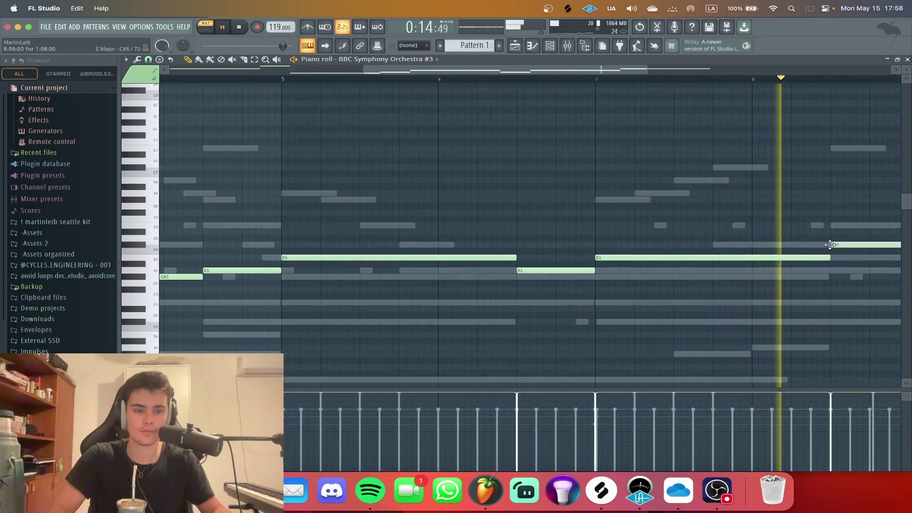
{"action": "scroll", "coordinate": [816, 245], "scroll_direction": "down", "scroll_amount": 1}
{"action": "key", "text": "space"}
{"action": "left_click_drag", "start_coordinate": [768, 245], "coordinate": [702, 245]}
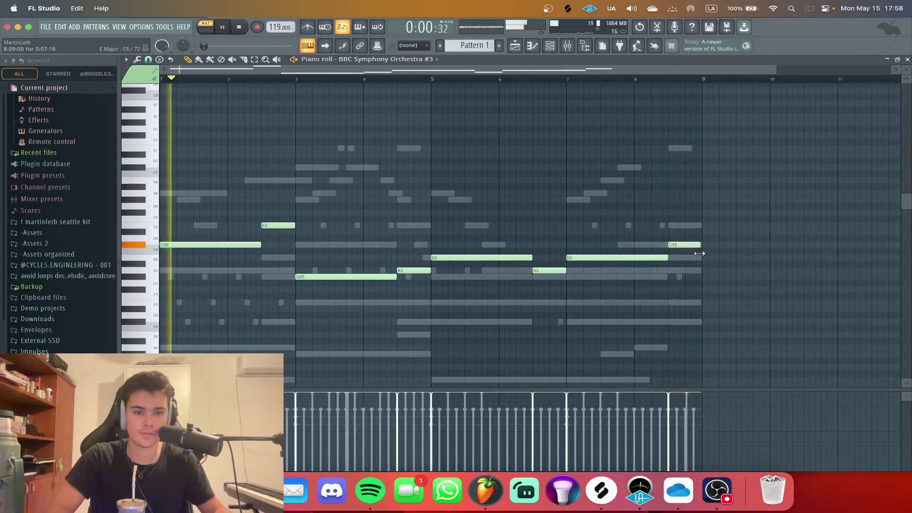
- Add a Kontakt 7 channel to the channel rack and list the instruments of The Free Orchestra library
{"action": "left_click", "coordinate": [554, 48]}
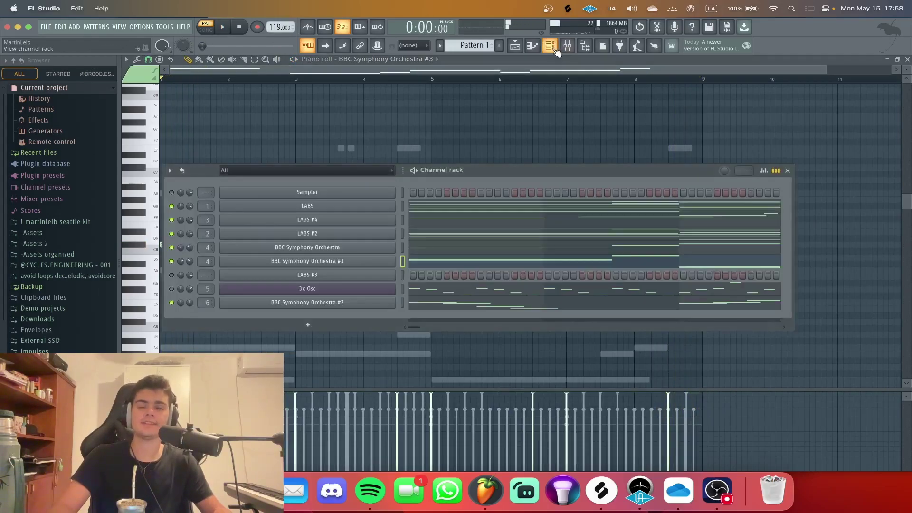
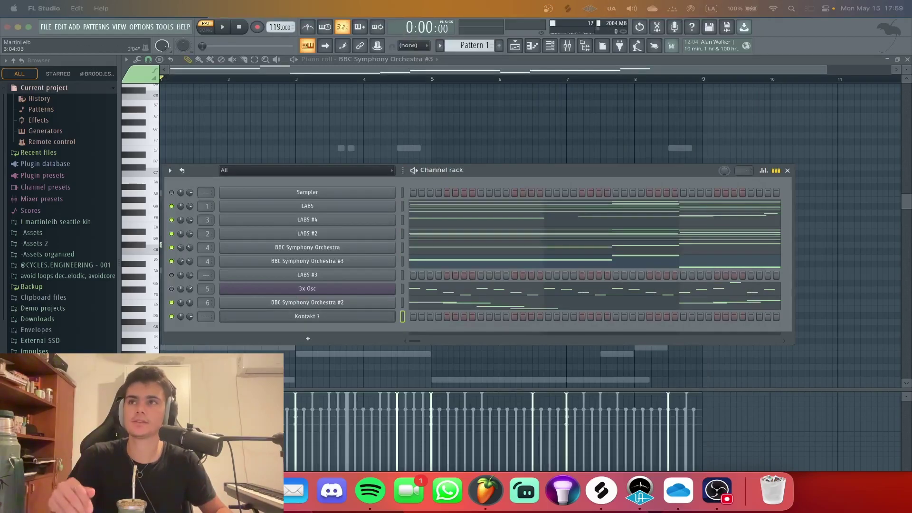
{"action": "scroll", "coordinate": [372, 187], "scroll_direction": "down", "scroll_amount": 10}
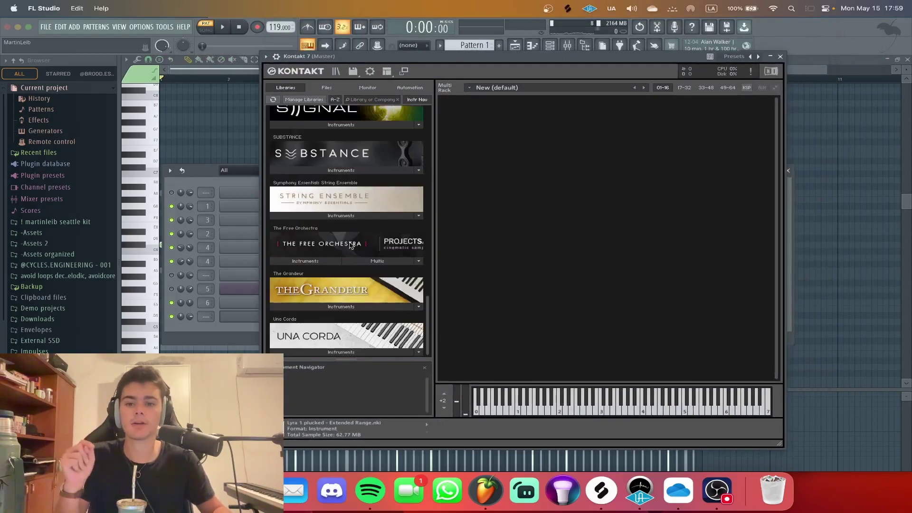
{"action": "left_click", "coordinate": [311, 261]}
{"action": "scroll", "coordinate": [318, 158], "scroll_direction": "down", "scroll_amount": 2}
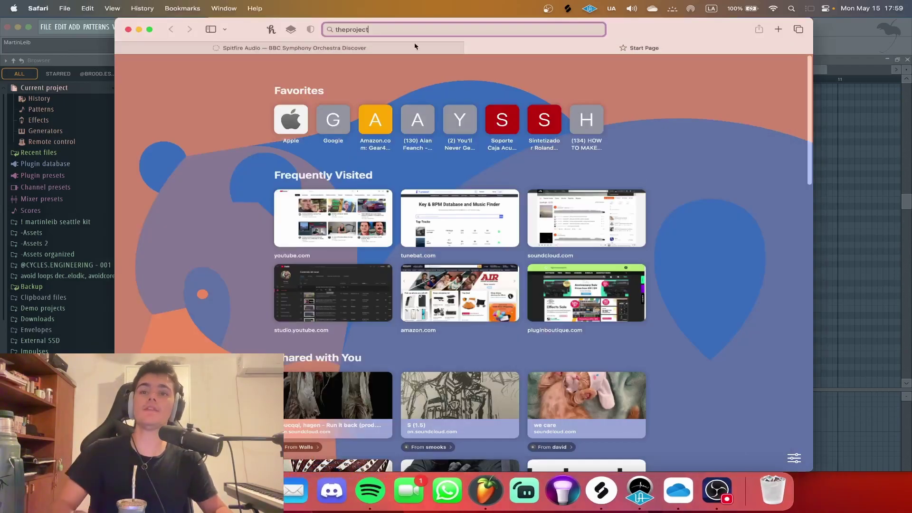
- In Safari, search for "theprojectsam free orchestra" and look through ProjectSAM's The Free Orchestra page
{"action": "type", "text": "sam f"}
{"action": "key", "text": "BackSpace"}
{"action": "type", "text": "projectsam free"}
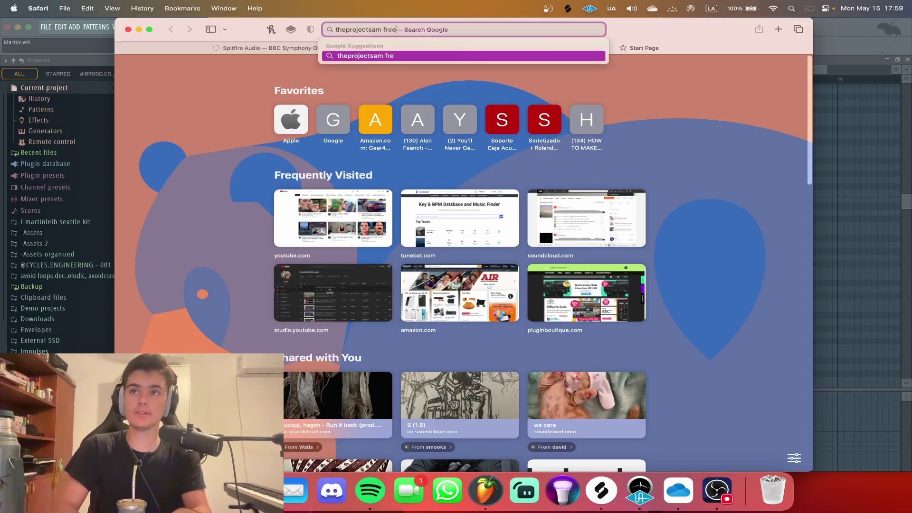
{"action": "type", "text": " orchestra"}
{"action": "key", "text": "Return"}
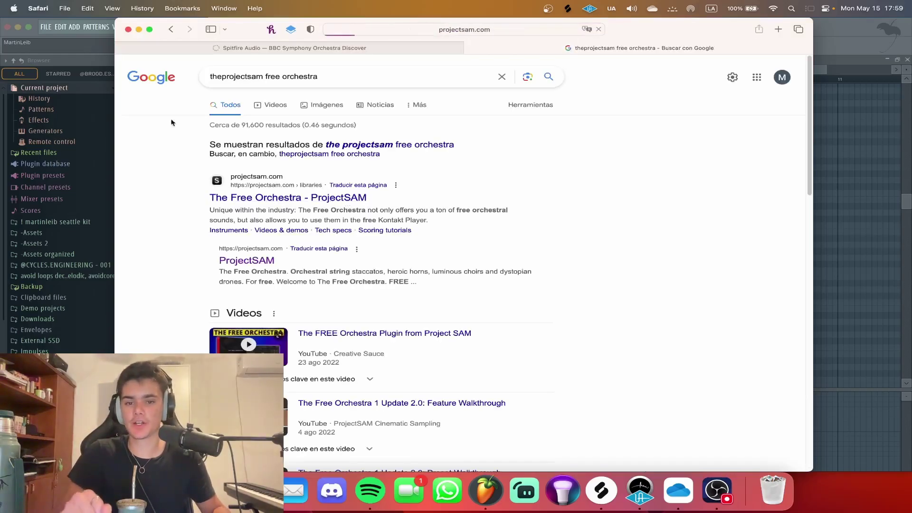
{"action": "scroll", "coordinate": [340, 240], "scroll_direction": "down", "scroll_amount": 10}
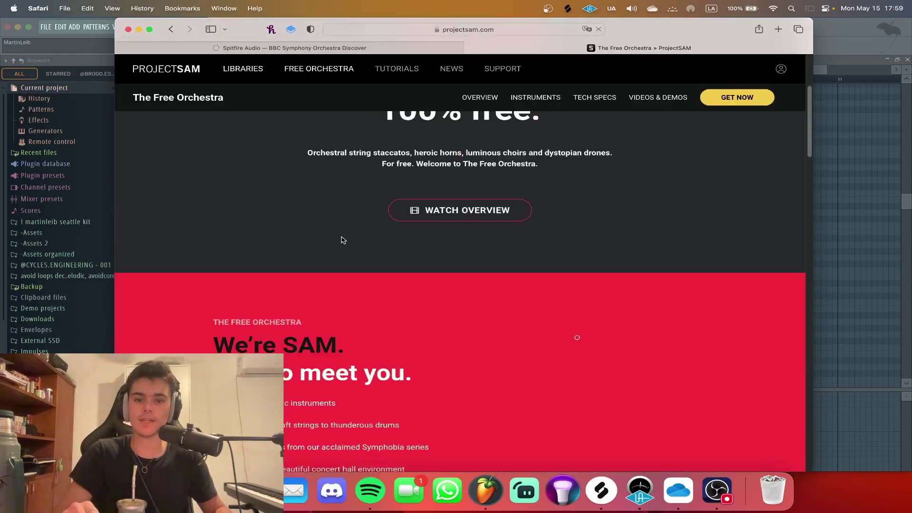
{"action": "scroll", "coordinate": [356, 250], "scroll_direction": "down", "scroll_amount": 6}
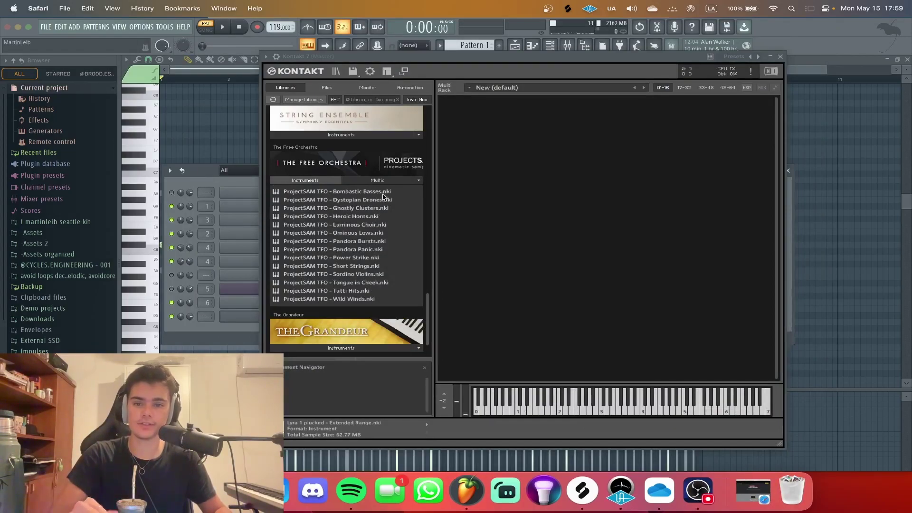
- Load ProjectSAM TFO - Bombastic Basses into Kontakt 7 and close the plugin window
{"action": "left_click_drag", "start_coordinate": [382, 195], "coordinate": [632, 170]}
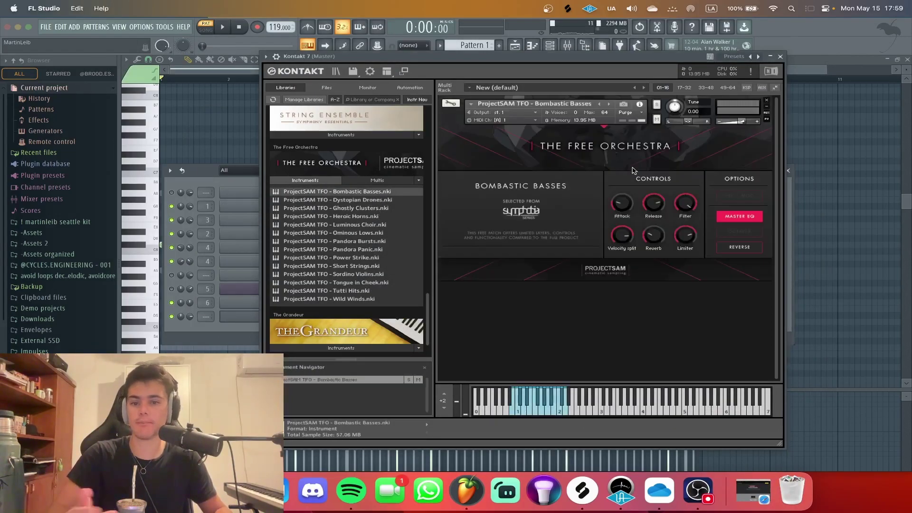
{"action": "left_click", "coordinate": [780, 56]}
- In Kontakt 7's piano roll, place bass notes F#2, E2, D2 and E2 at bars 1, 3, 5 and 7, each extended to two bars
{"action": "right_click", "coordinate": [397, 314]}
{"action": "left_click", "coordinate": [418, 321]}
{"action": "scroll", "coordinate": [287, 263], "scroll_direction": "down", "scroll_amount": 2}
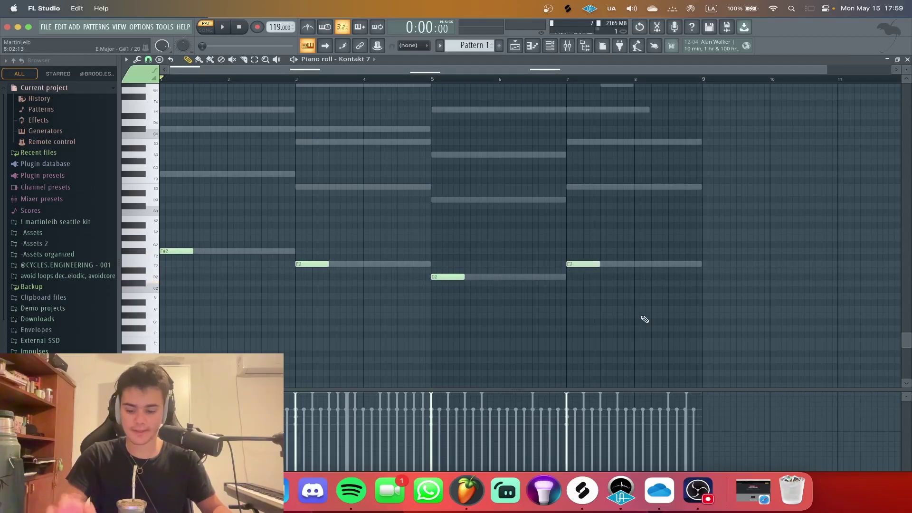
{"action": "key", "text": "ctrl+l"}
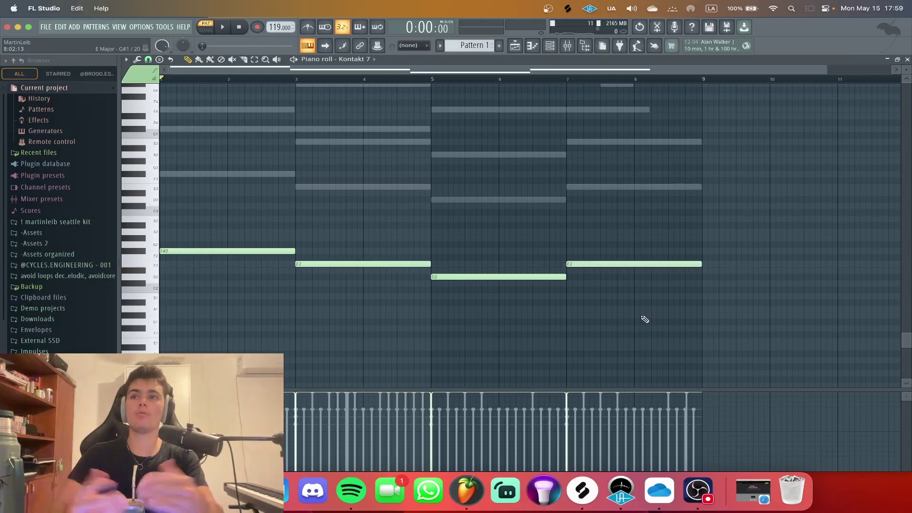
- Transpose the four Kontakt 7 bass notes up one octave and play the pattern back
{"action": "key", "text": "ctrl+Up"}
{"action": "key", "text": "space"}
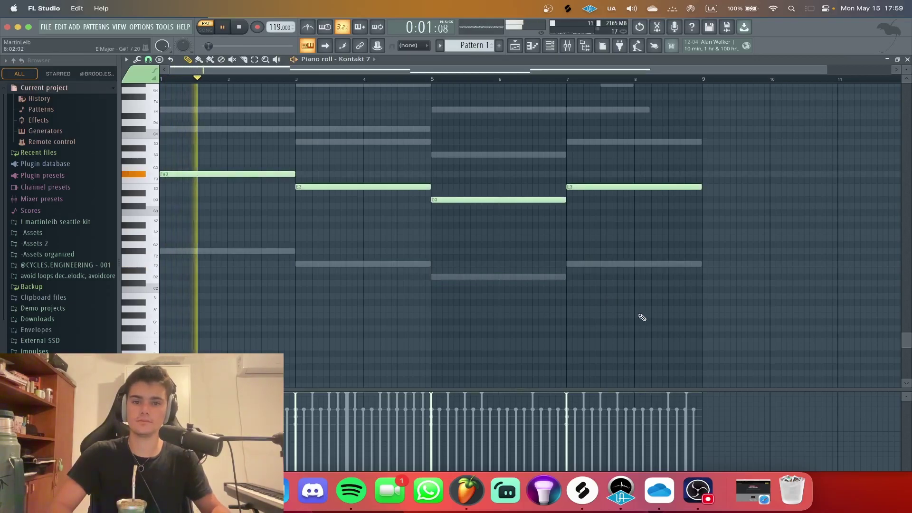
{"action": "key", "text": "ctrl+a"}
{"action": "key", "text": "space"}
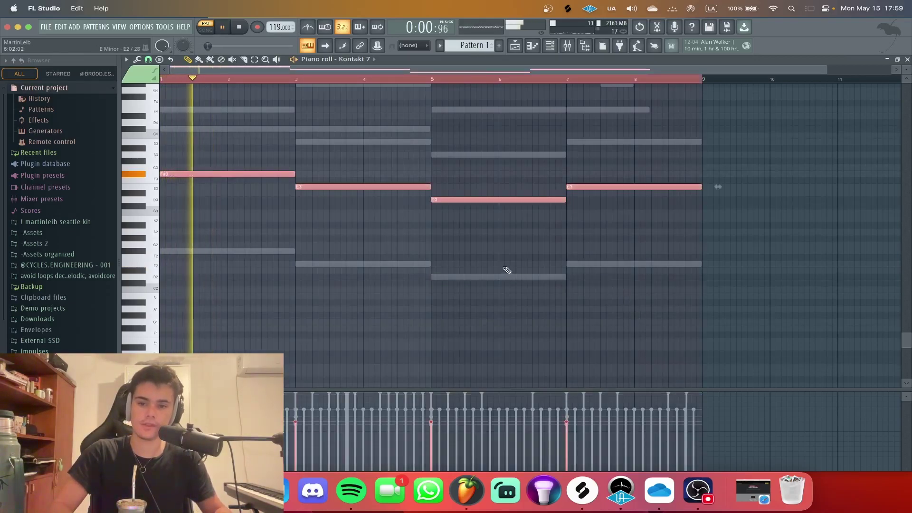
{"action": "key", "text": "space"}
{"action": "key", "text": "space"}
{"action": "scroll", "coordinate": [134, 185], "scroll_direction": "up", "scroll_amount": 3}
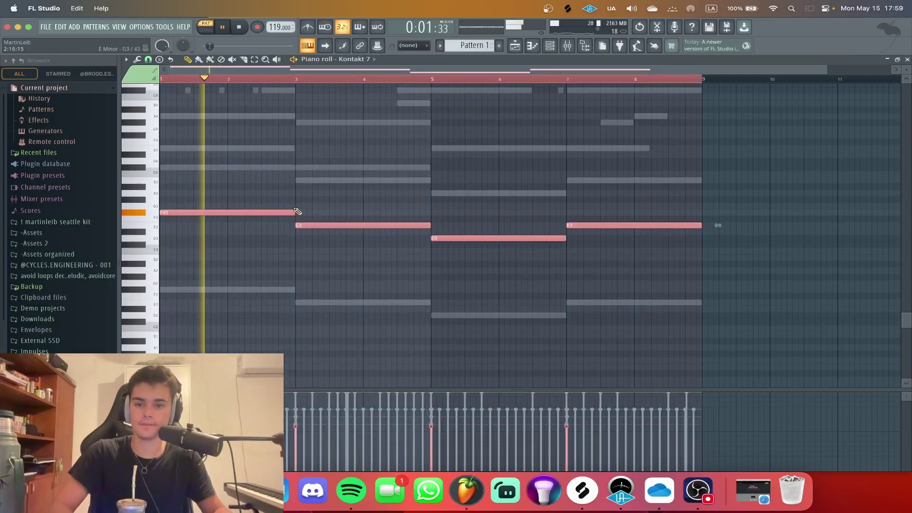
- Shorten all bass notes to half a bar and repeat them so they fill each two-bar chord
{"action": "key", "text": "space"}
{"action": "left_click_drag", "start_coordinate": [295, 213], "coordinate": [241, 222]}
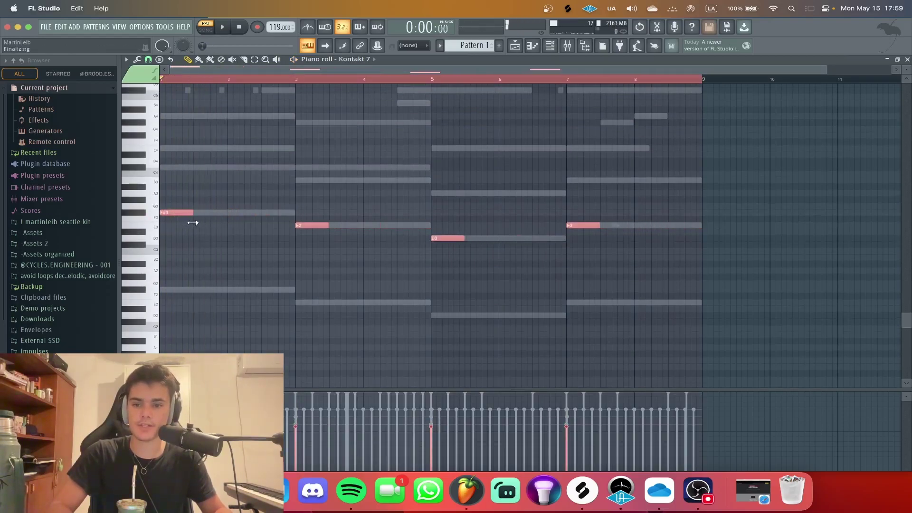
{"action": "scroll", "coordinate": [212, 208], "scroll_direction": "down", "scroll_amount": 5}
{"action": "key", "text": "ctrl+d"}
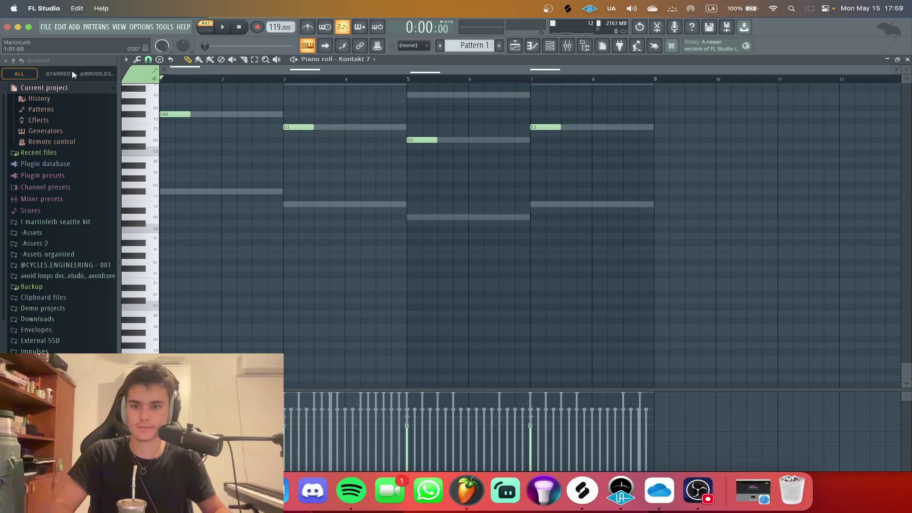
{"action": "key", "text": "space"}
{"action": "key", "text": "ctrl+a"}
{"action": "scroll", "coordinate": [178, 129], "scroll_direction": "up", "scroll_amount": 2}
{"action": "key", "text": "space"}
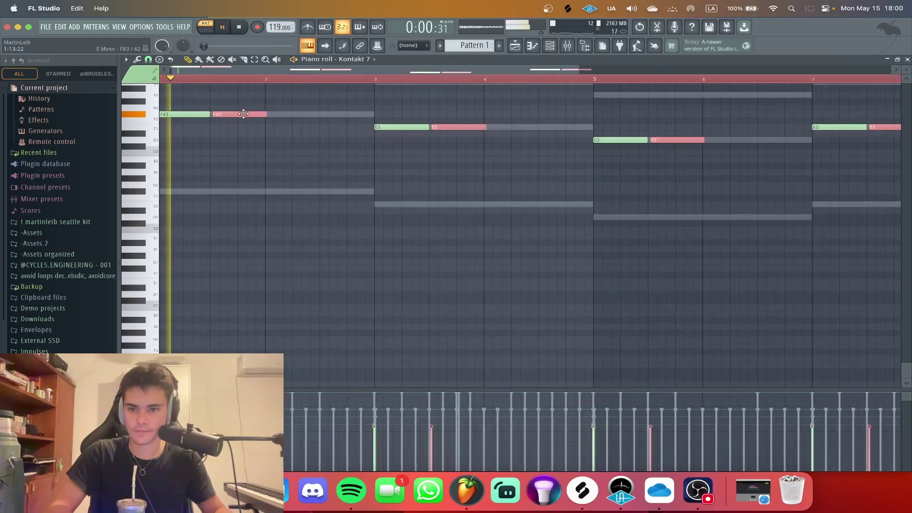
{"action": "left_click_drag", "start_coordinate": [211, 114], "coordinate": [346, 115]}
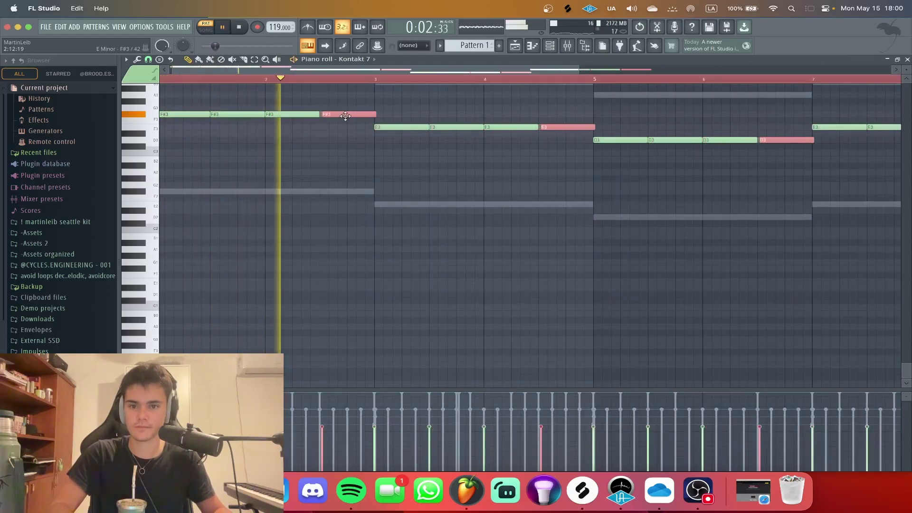
{"action": "left_click", "coordinate": [350, 136]}
- Thin out the repeated F#3 and E3 bass notes in bars 1 to 4 by deleting every second one
{"action": "scroll", "coordinate": [247, 169], "scroll_direction": "up", "scroll_amount": 2}
{"action": "key", "text": "space"}
{"action": "key", "text": "space"}
{"action": "right_click", "coordinate": [237, 134]}
{"action": "right_click", "coordinate": [327, 134]}
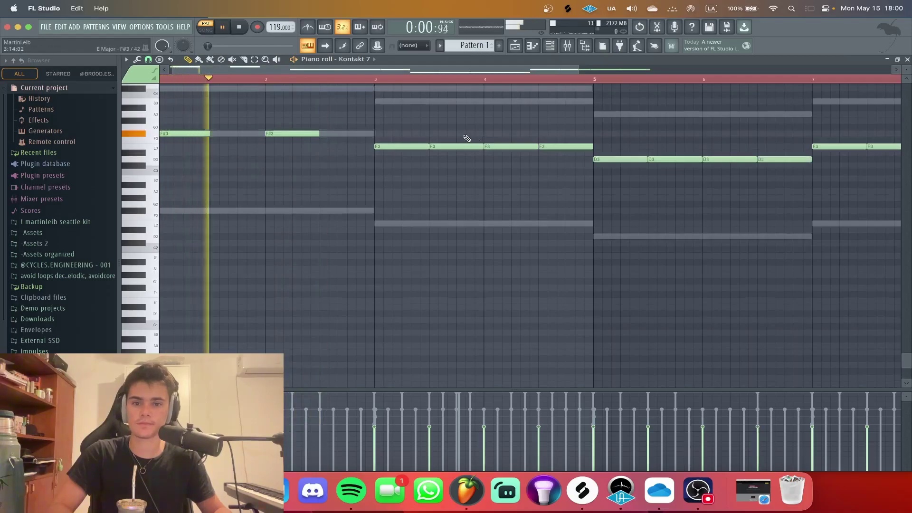
{"action": "right_click", "coordinate": [465, 146]}
{"action": "right_click", "coordinate": [564, 146]}
- Delete all remaining repeated bass notes and stretch the notes at bars 1, 3, 5 and 7 to two bars with quick legato
{"action": "right_click", "coordinate": [292, 135]}
{"action": "key", "text": "space"}
{"action": "key", "text": "space"}
{"action": "scroll", "coordinate": [461, 160], "scroll_direction": "down", "scroll_amount": 3}
{"action": "scroll", "coordinate": [461, 160], "scroll_direction": "down", "scroll_amount": 1}
{"action": "right_click", "coordinate": [461, 160]}
{"action": "right_click", "coordinate": [499, 160]}
{"action": "right_click", "coordinate": [531, 160]}
{"action": "right_click", "coordinate": [596, 147]}
{"action": "right_click", "coordinate": [628, 146]}
{"action": "right_click", "coordinate": [661, 146]}
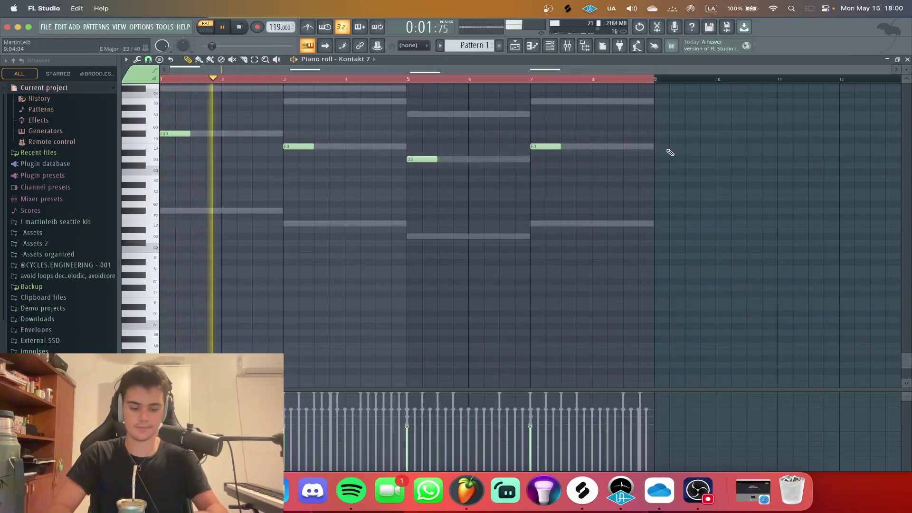
{"action": "key", "text": "ctrl+l"}
{"action": "scroll", "coordinate": [670, 152], "scroll_direction": "up", "scroll_amount": 5}
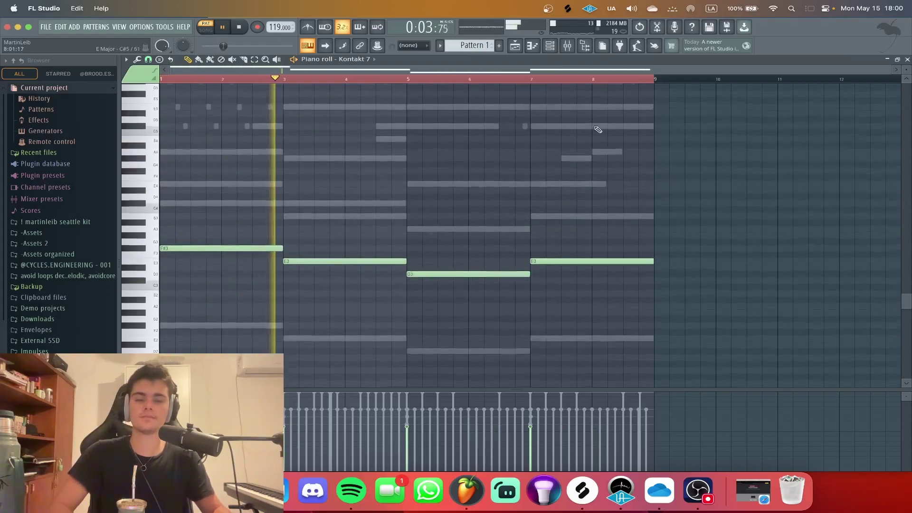
- Route the Kontakt 7 channel to mixer track 7 and clone the channel
{"action": "key", "text": "F6"}
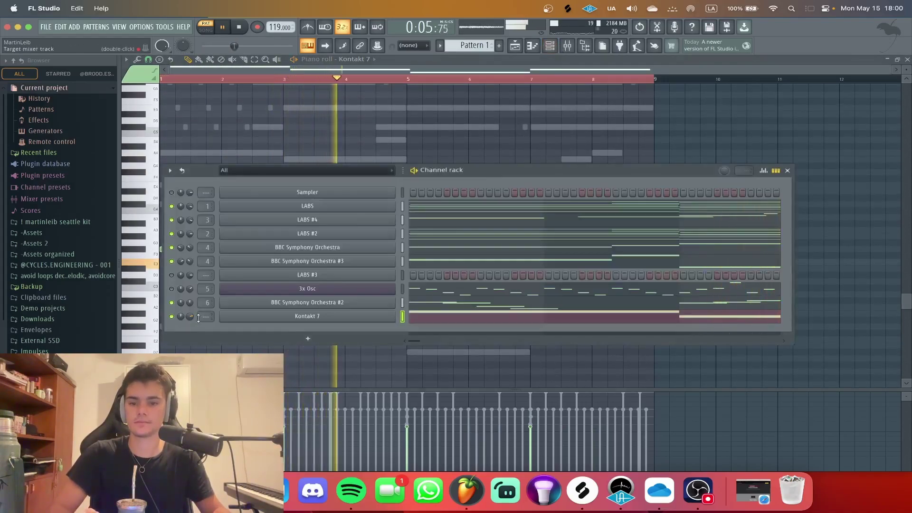
{"action": "scroll", "coordinate": [200, 318], "scroll_direction": "up", "scroll_amount": 3}
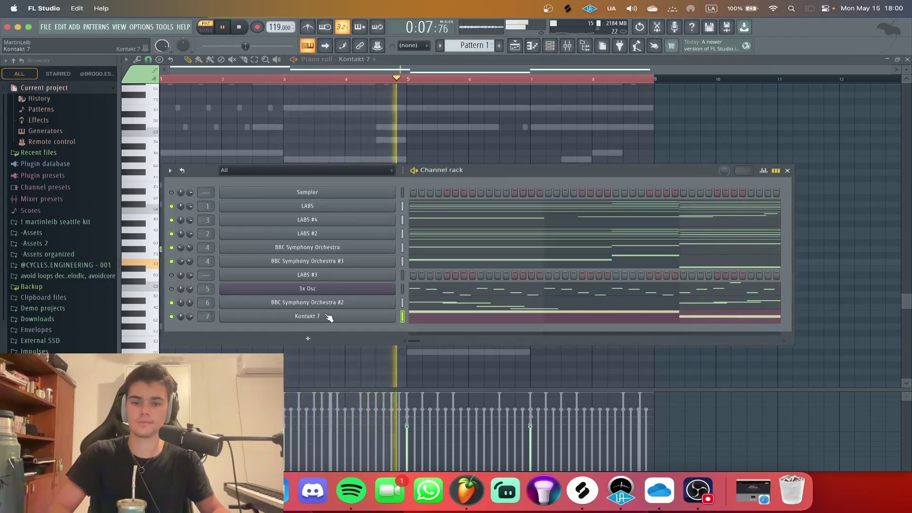
{"action": "left_click", "coordinate": [319, 340]}
{"action": "left_click", "coordinate": [410, 404]}
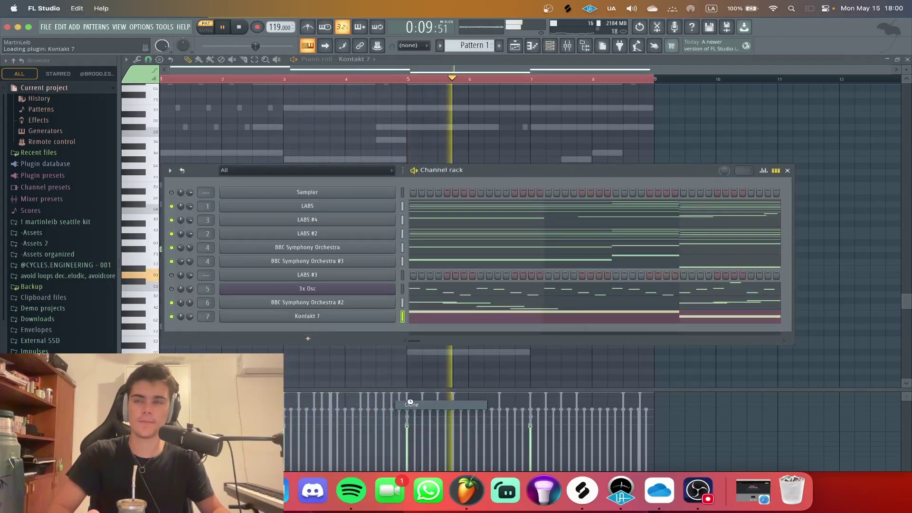
- In the cloned Kontakt 7 #2, replace Bombastic Basses with ProjectSAM TFO - Tutti Hits and close the plugin window
{"action": "scroll", "coordinate": [382, 248], "scroll_direction": "down", "scroll_amount": 15}
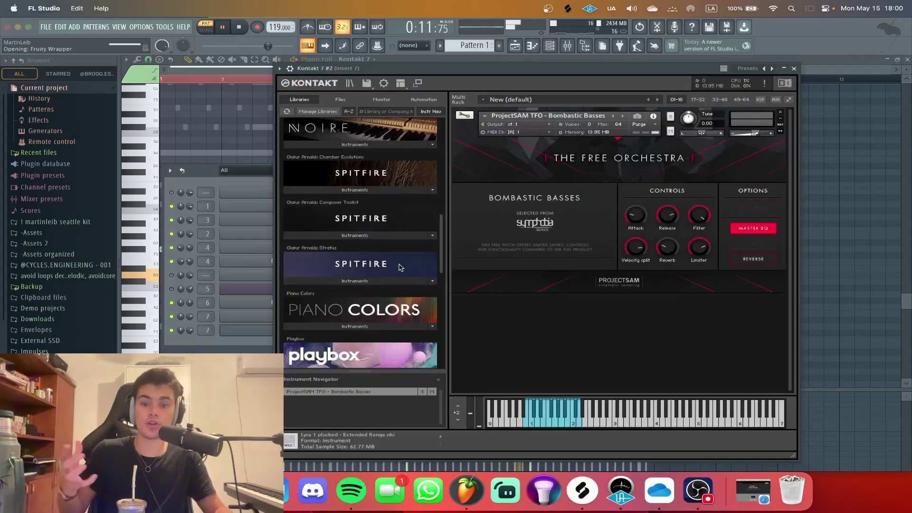
{"action": "left_click", "coordinate": [340, 274]}
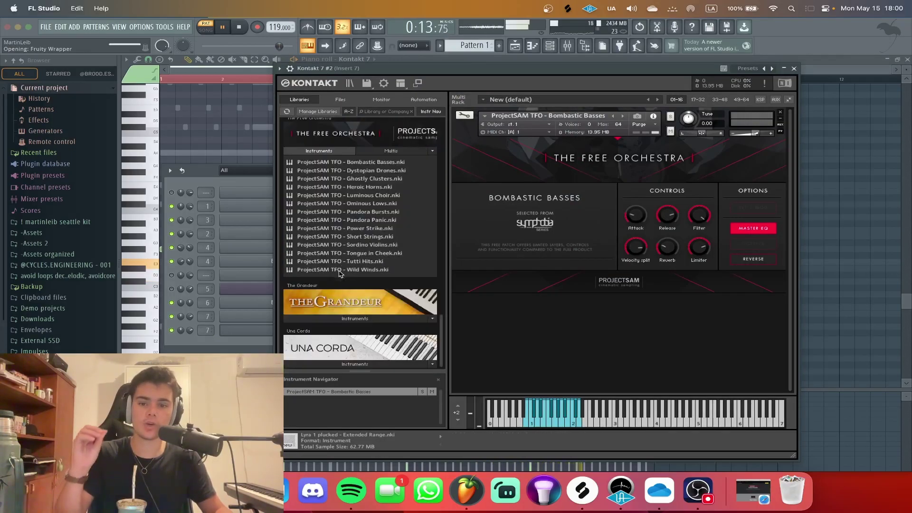
{"action": "left_click", "coordinate": [779, 113]}
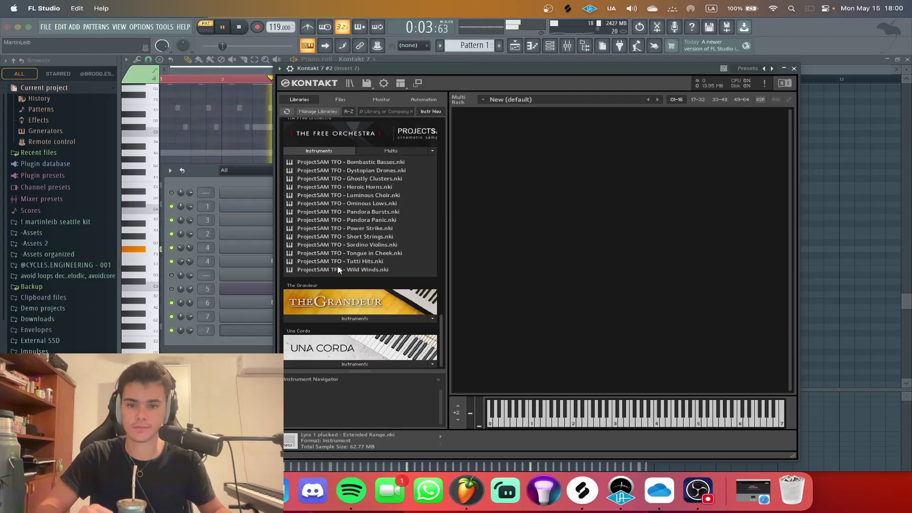
{"action": "left_click_drag", "start_coordinate": [361, 263], "coordinate": [746, 132]}
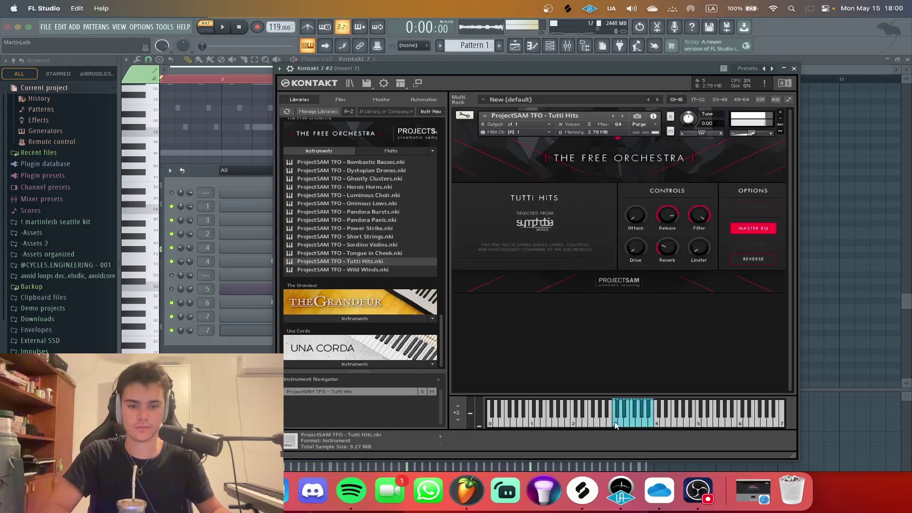
{"action": "left_click", "coordinate": [793, 70]}
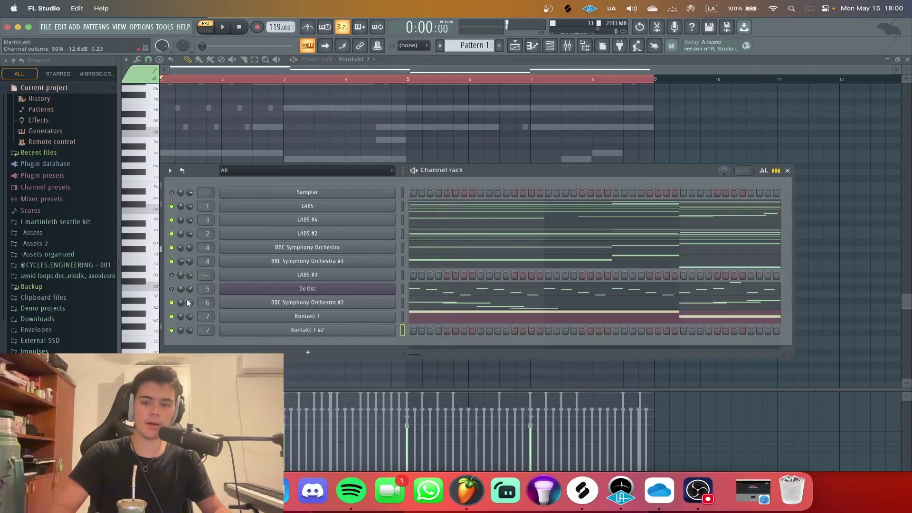
- In Kontakt 7 #2's piano roll, place a C5 note at bar 1 and extend it to two bars
{"action": "right_click", "coordinate": [394, 326]}
{"action": "left_click", "coordinate": [414, 329]}
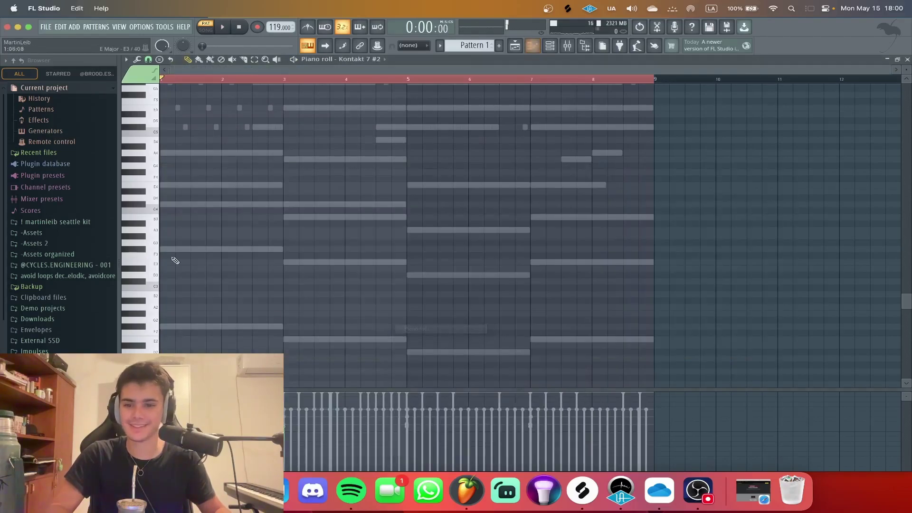
{"action": "left_click", "coordinate": [167, 136]}
{"action": "scroll", "coordinate": [180, 228], "scroll_direction": "up", "scroll_amount": 6}
{"action": "scroll", "coordinate": [194, 267], "scroll_direction": "up", "scroll_amount": 4, "text": "ctrl"}
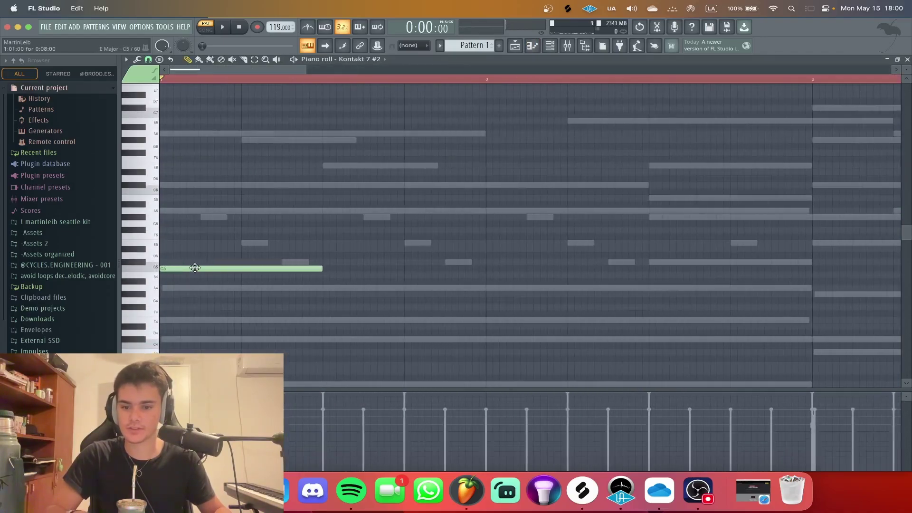
{"action": "left_click_drag", "start_coordinate": [321, 268], "coordinate": [805, 266]}
{"action": "scroll", "coordinate": [336, 183], "scroll_direction": "down", "scroll_amount": 6, "text": "ctrl"}
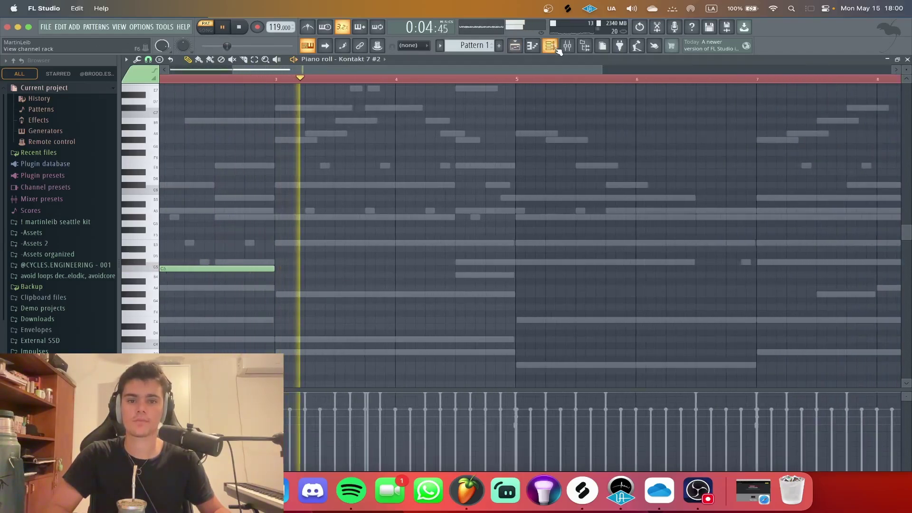
- Stop playback and clone the Kontakt 7 #2 channel in the channel rack
{"action": "key", "text": "F6"}
{"action": "key", "text": "space"}
{"action": "right_click", "coordinate": [371, 331]}
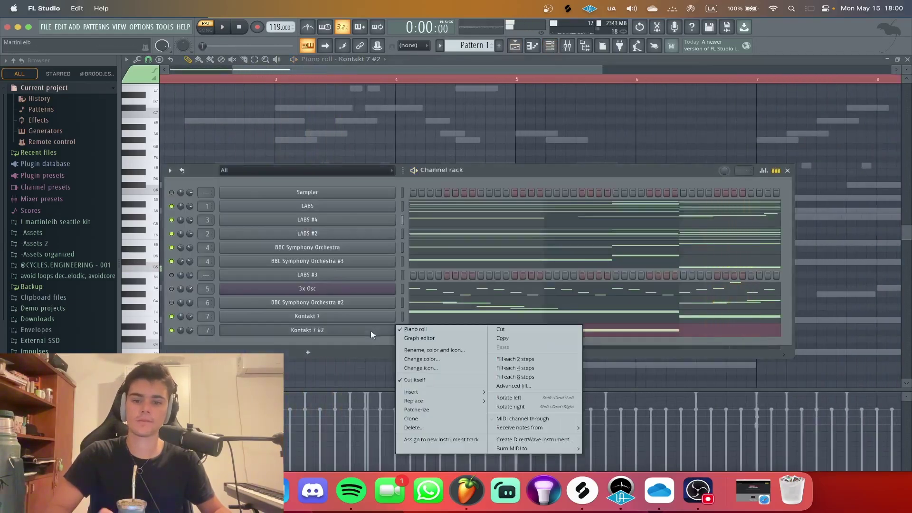
{"action": "left_click", "coordinate": [403, 418]}
- In the cloned Kontakt 7 #3, replace Tutti Hits with ProjectSAM TFO - Heroic Horns and close the plugin window
{"action": "scroll", "coordinate": [423, 258], "scroll_direction": "down", "scroll_amount": 10}
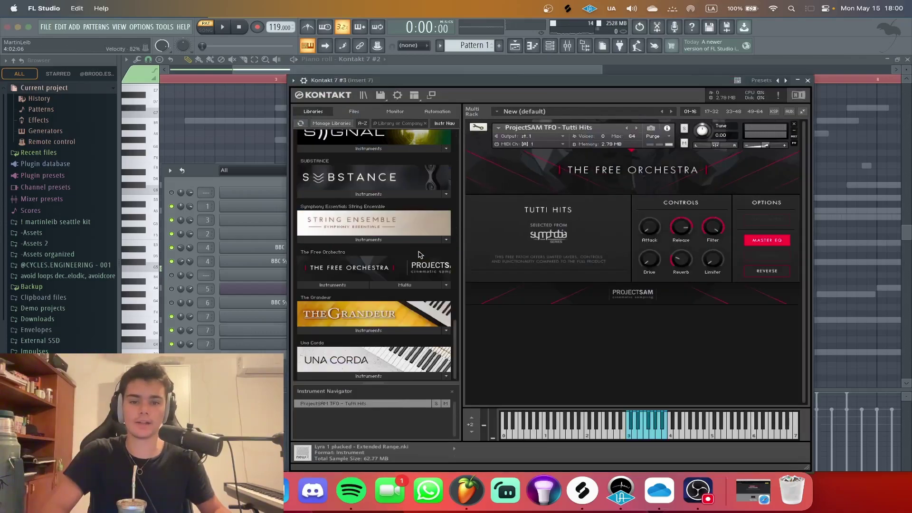
{"action": "left_click", "coordinate": [794, 124]}
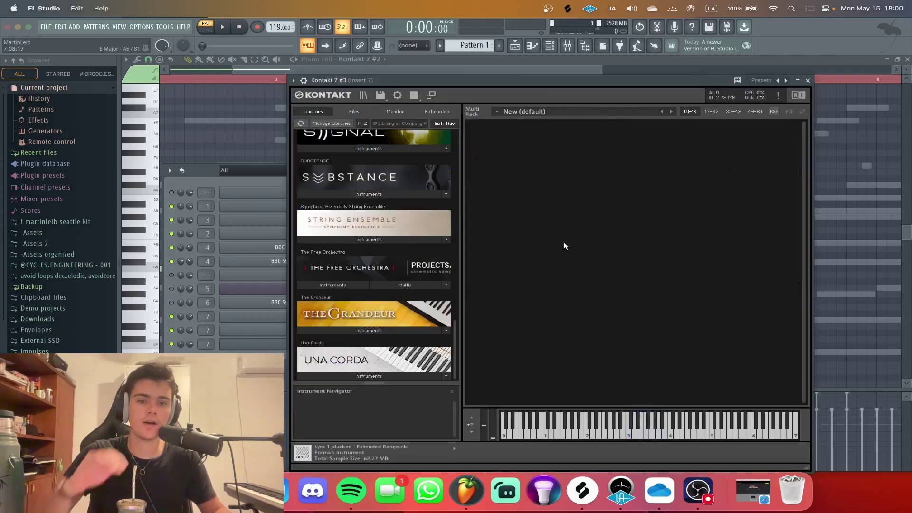
{"action": "left_click", "coordinate": [367, 285]}
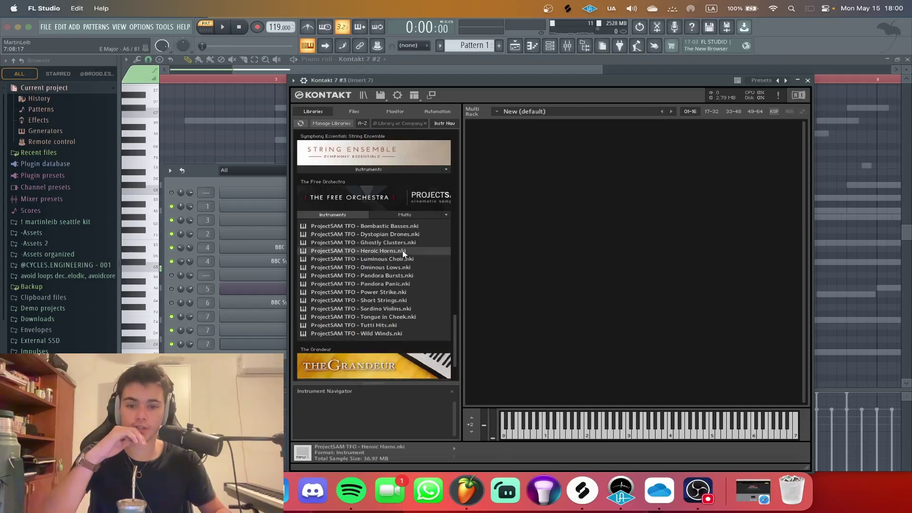
{"action": "double_click", "coordinate": [403, 254]}
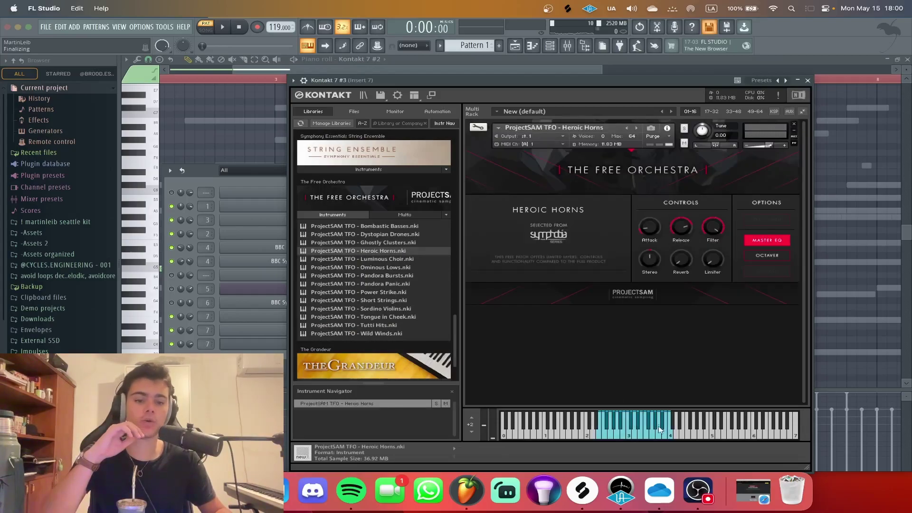
{"action": "left_click", "coordinate": [809, 79]}
- In Kontakt 7 #3's piano roll, place A5 at bar 1, G#5 halfway through bar 2 and E5 at bar 3
{"action": "right_click", "coordinate": [374, 343]}
{"action": "left_click", "coordinate": [412, 339]}
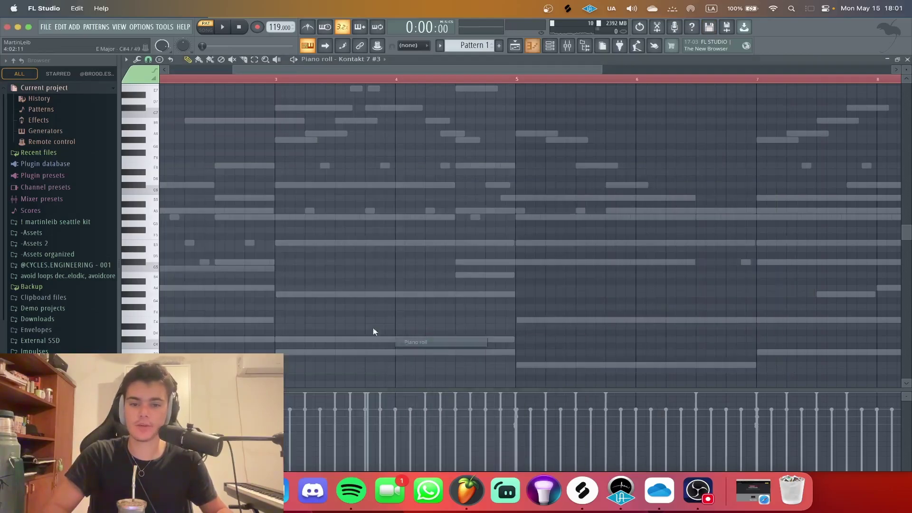
{"action": "key", "text": "space"}
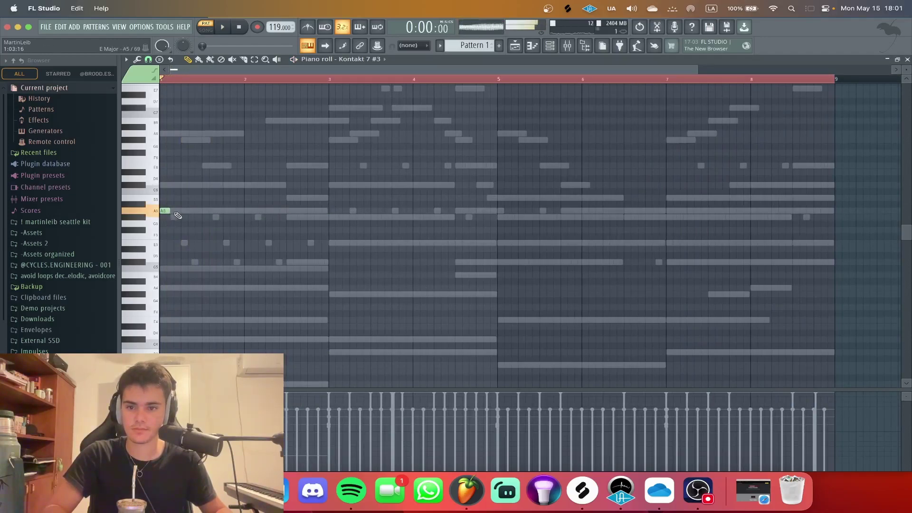
{"action": "scroll", "coordinate": [171, 210], "scroll_direction": "up", "scroll_amount": 3}
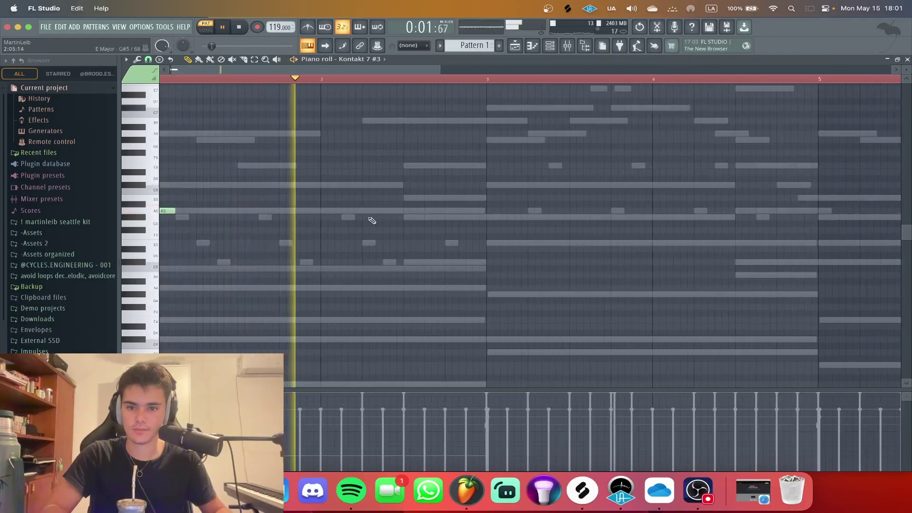
{"action": "left_click", "coordinate": [402, 217]}
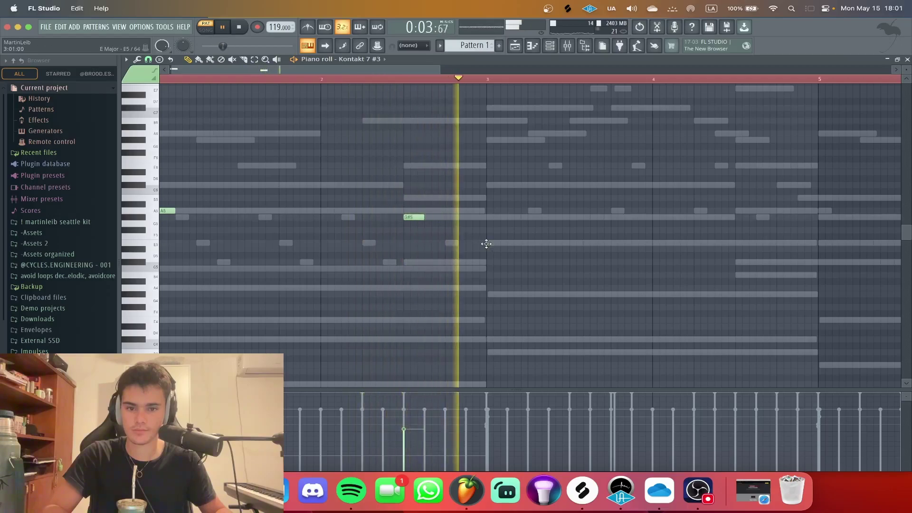
{"action": "left_click", "coordinate": [488, 243]}
- Lengthen the horn notes A5 and E5 to one and a half bars each and G#5 to half a bar
{"action": "scroll", "coordinate": [494, 247], "scroll_direction": "down", "scroll_amount": 2}
{"action": "scroll", "coordinate": [494, 247], "scroll_direction": "down", "scroll_amount": 1}
{"action": "key", "text": "space"}
{"action": "key", "text": "ctrl+a"}
{"action": "key", "text": "space"}
{"action": "key", "text": "space"}
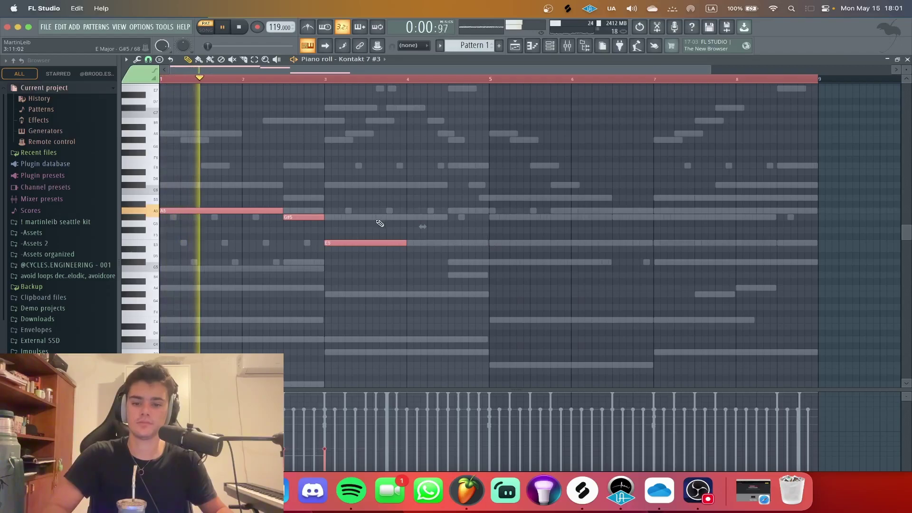
{"action": "left_click", "coordinate": [375, 223]}
{"action": "left_click_drag", "start_coordinate": [407, 243], "coordinate": [447, 243]}
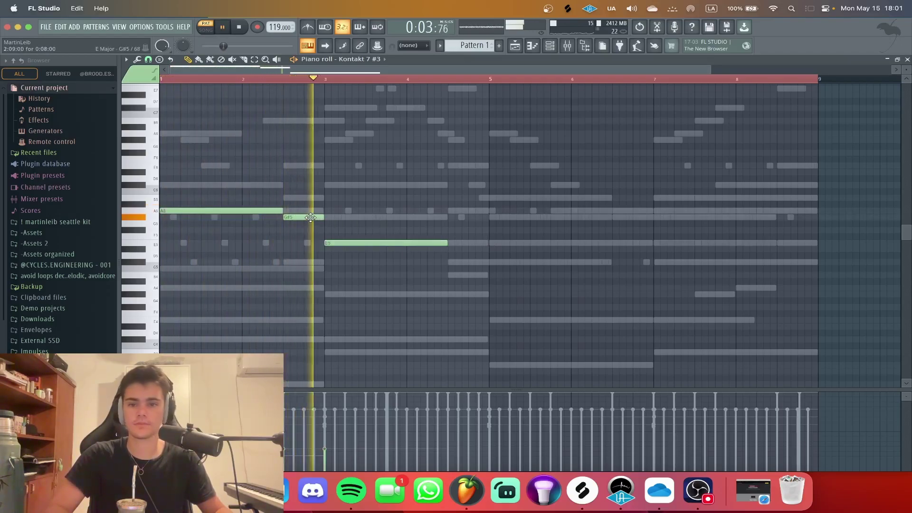
- Add a half-bar C#5 horn note halfway through bar 4 and an E5 at bar 5 lasting one and a half bars
{"action": "scroll", "coordinate": [475, 262], "scroll_direction": "up", "scroll_amount": 4}
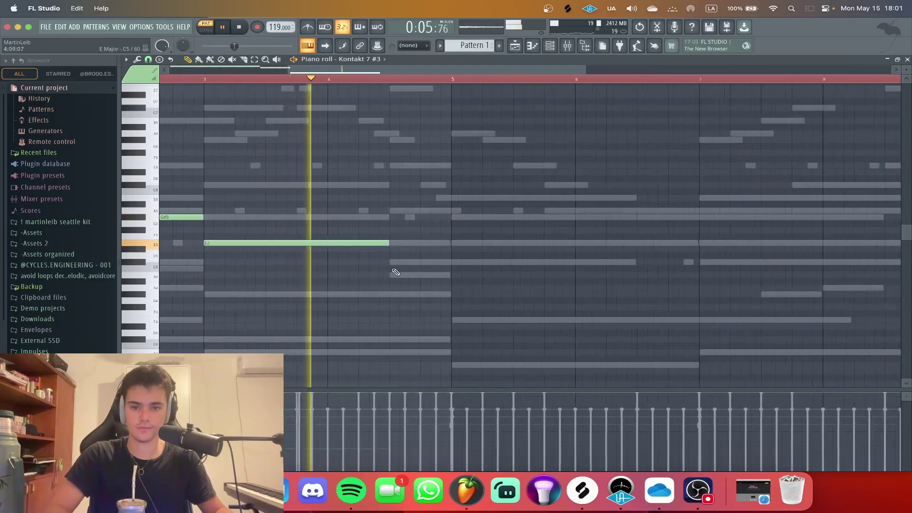
{"action": "left_click", "coordinate": [391, 263]}
{"action": "left_click_drag", "start_coordinate": [391, 263], "coordinate": [389, 263]}
{"action": "left_click", "coordinate": [465, 243]}
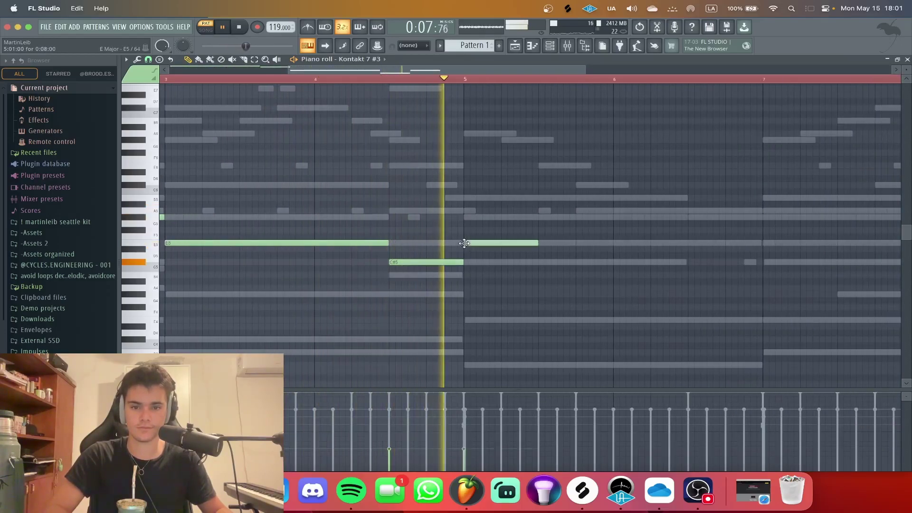
{"action": "left_click_drag", "start_coordinate": [539, 243], "coordinate": [689, 247]}
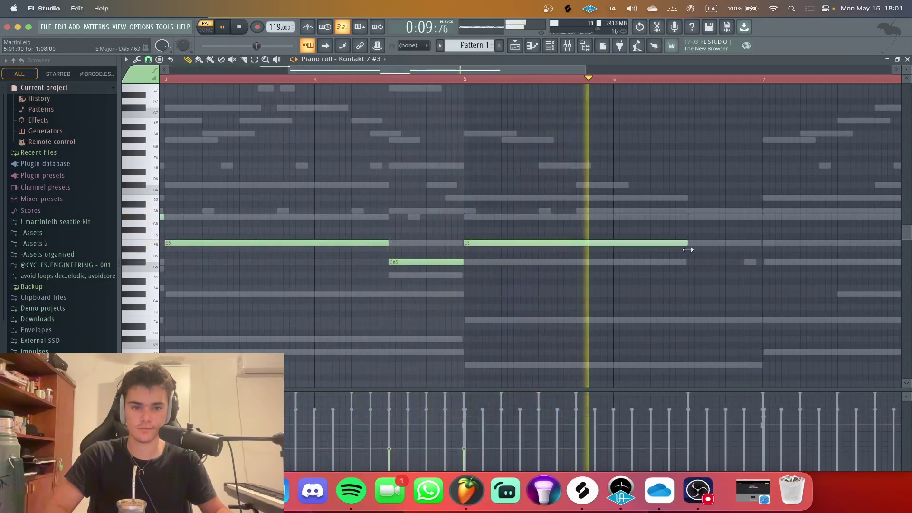
- Add horn notes G#5 halfway through bar 6, A5 at bar 7 and B5 halfway through bar 8
{"action": "scroll", "coordinate": [687, 236], "scroll_direction": "down", "scroll_amount": 2}
{"action": "scroll", "coordinate": [687, 236], "scroll_direction": "up", "scroll_amount": 1}
{"action": "left_click", "coordinate": [689, 231]}
{"action": "key", "text": "space"}
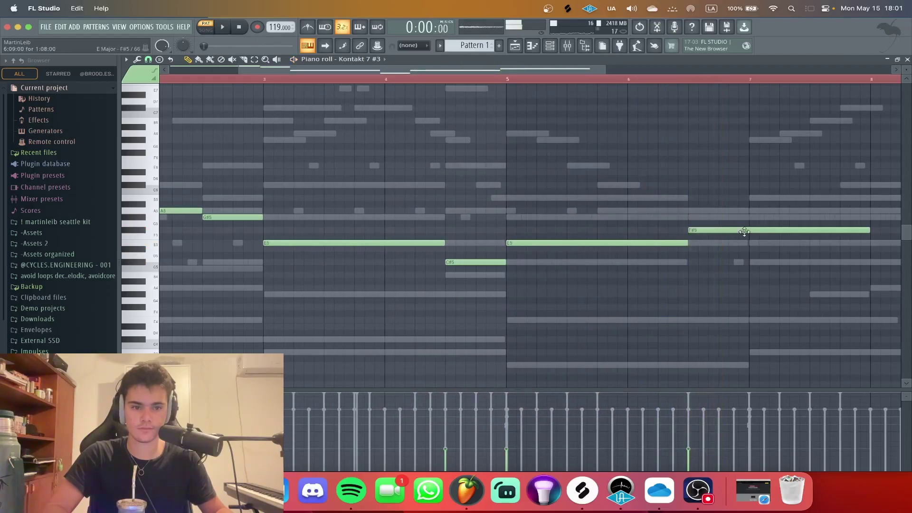
{"action": "left_click_drag", "start_coordinate": [746, 230], "coordinate": [746, 215]}
{"action": "key", "text": "space"}
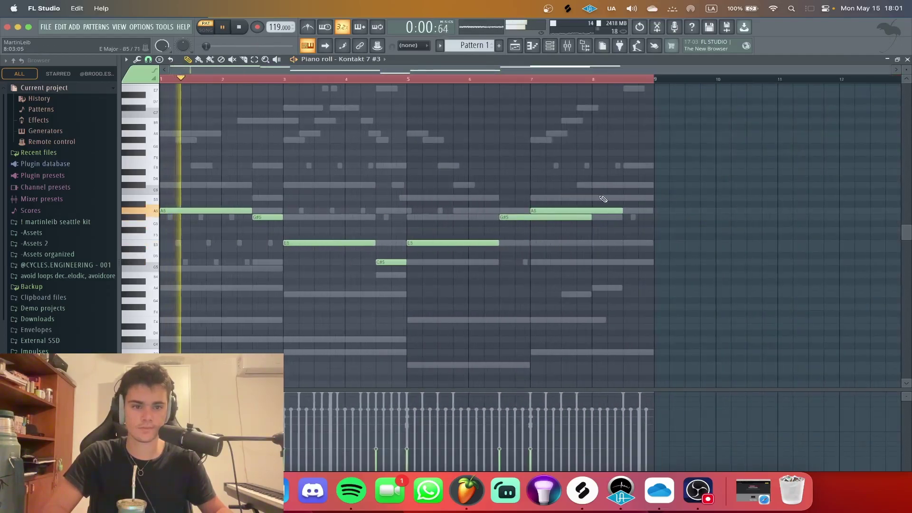
{"action": "scroll", "coordinate": [613, 202], "scroll_direction": "up", "scroll_amount": 1}
{"action": "mouse_move", "coordinate": [617, 207]}
{"action": "left_mouse_down"}
{"action": "mouse_move", "coordinate": [619, 184]}
{"action": "mouse_move", "coordinate": [618, 217]}
{"action": "left_mouse_up"}
{"action": "key", "text": "space"}
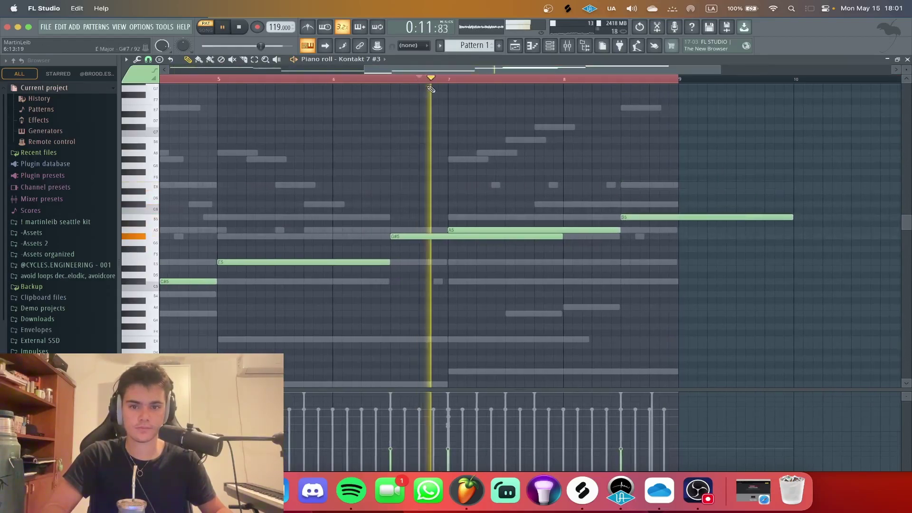
- Shorten the B5 horn note to end at bar 9 and the G#5 note in bar 6 to half a bar
{"action": "scroll", "coordinate": [692, 235], "scroll_direction": "up", "scroll_amount": 1}
{"action": "left_click_drag", "start_coordinate": [814, 217], "coordinate": [674, 217]}
{"action": "left_click_drag", "start_coordinate": [523, 236], "coordinate": [383, 237]}
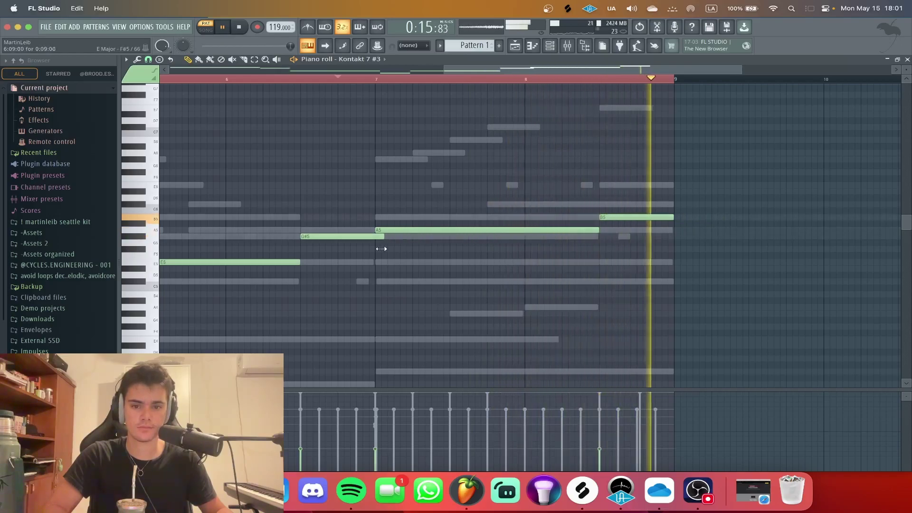
{"action": "key", "text": "space"}
{"action": "scroll", "coordinate": [389, 242], "scroll_direction": "down", "scroll_amount": 2}
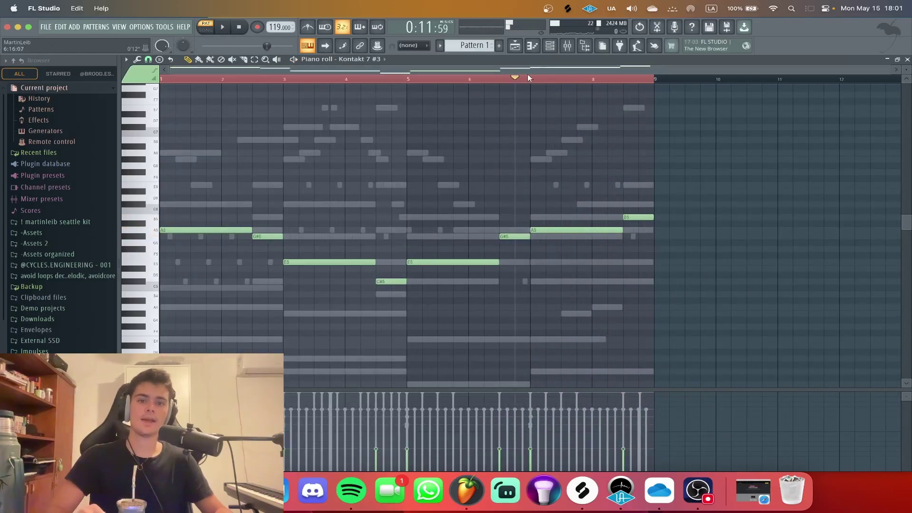
- Unmute the 3x Osc and BBC Symphony Orchestra #2 channels and split Pattern 1 by channel for the playlist
{"action": "left_click", "coordinate": [549, 48]}
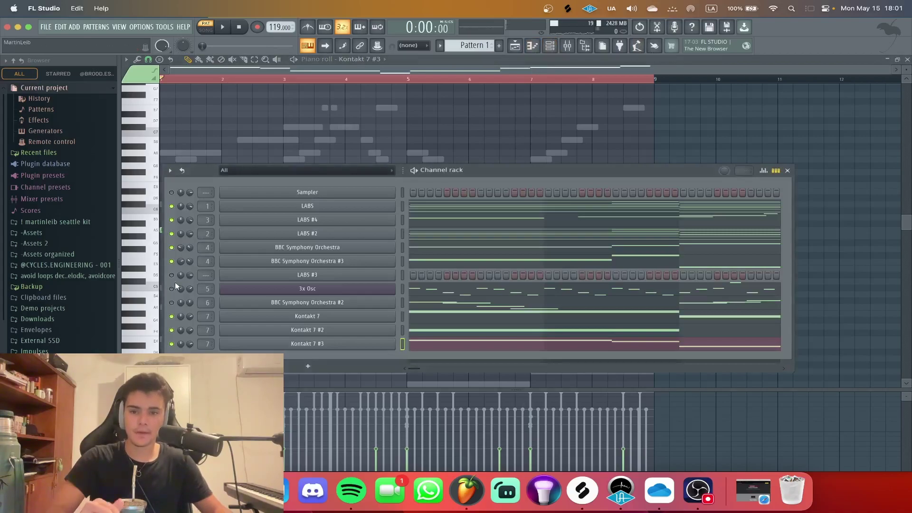
{"action": "key", "text": "space"}
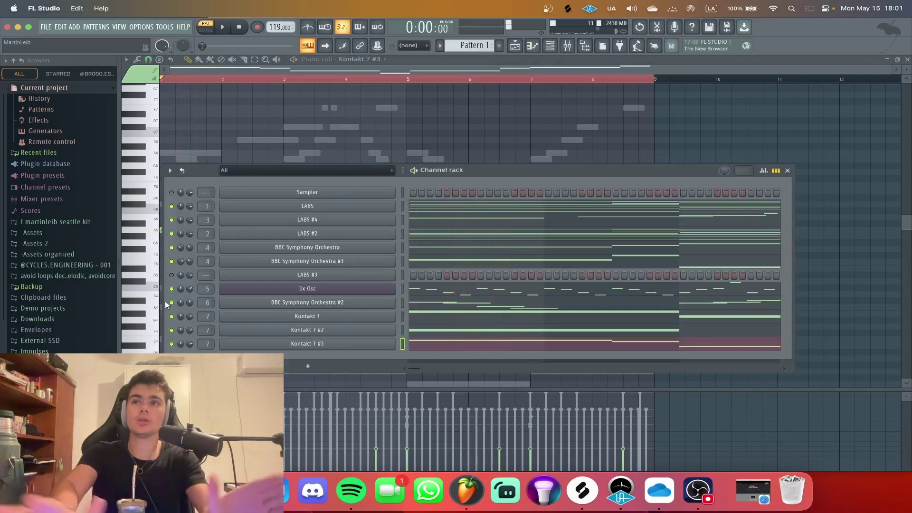
{"action": "left_click", "coordinate": [516, 53]}
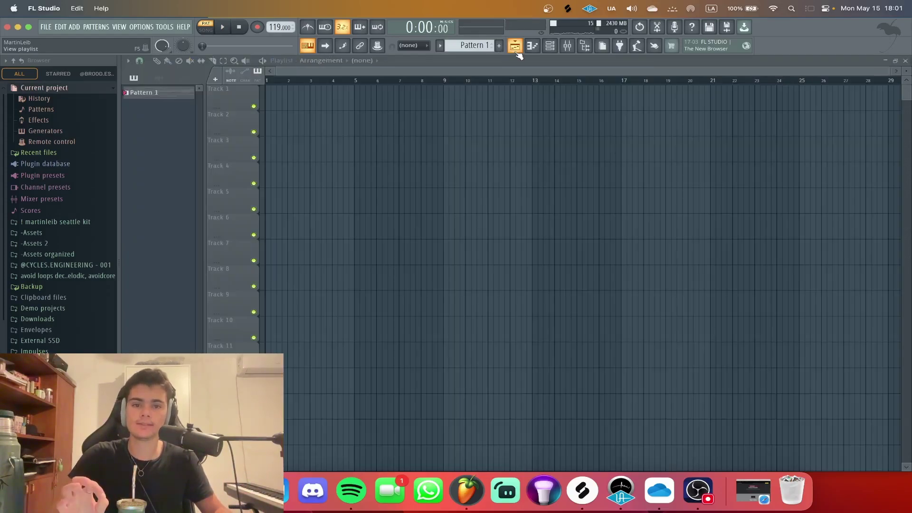
{"action": "left_click", "coordinate": [483, 49]}
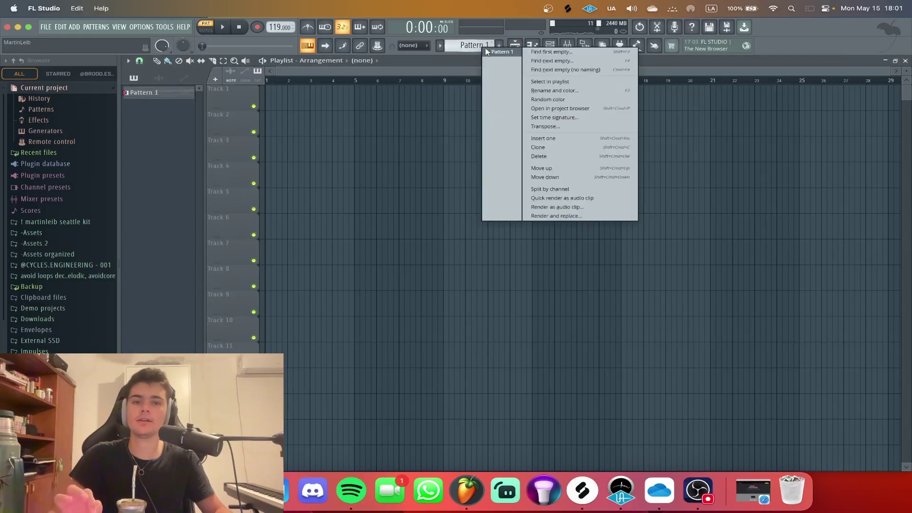
{"action": "left_click", "coordinate": [600, 189]}
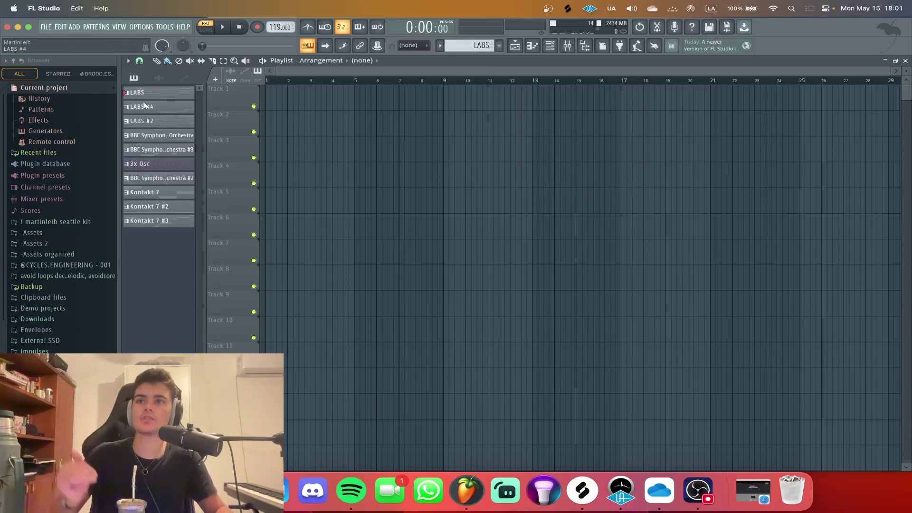
- Look through the split patterns and their channels in the channel rack, closing the rack at the end
{"action": "left_click", "coordinate": [155, 93]}
{"action": "left_click", "coordinate": [550, 48]}
{"action": "scroll", "coordinate": [483, 42], "scroll_direction": "down", "scroll_amount": 9}
{"action": "scroll", "coordinate": [485, 45], "scroll_direction": "up", "scroll_amount": 6}
{"action": "scroll", "coordinate": [483, 44], "scroll_direction": "up", "scroll_amount": 1}
{"action": "left_click", "coordinate": [787, 170]}
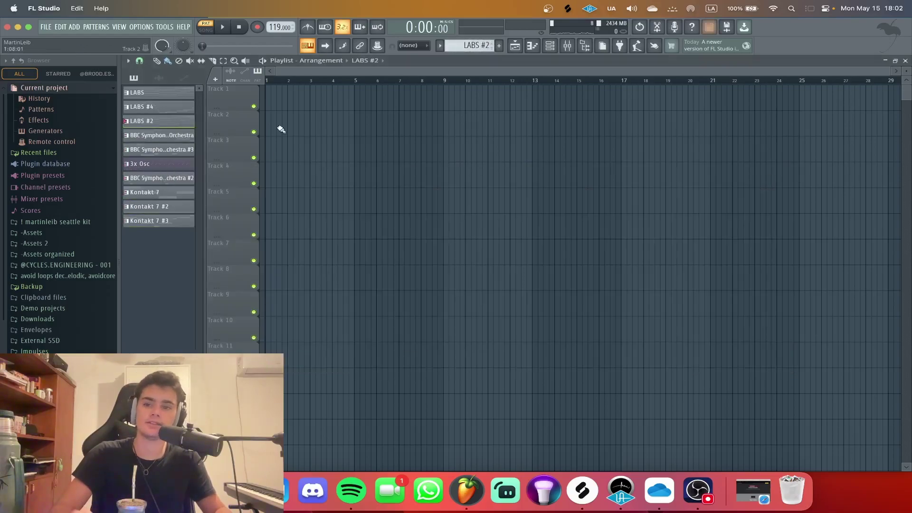
- Place all the split patterns on Tracks 1 to 10 from bar 1 and duplicate the eight-bar block three times
{"action": "left_click", "coordinate": [155, 93]}
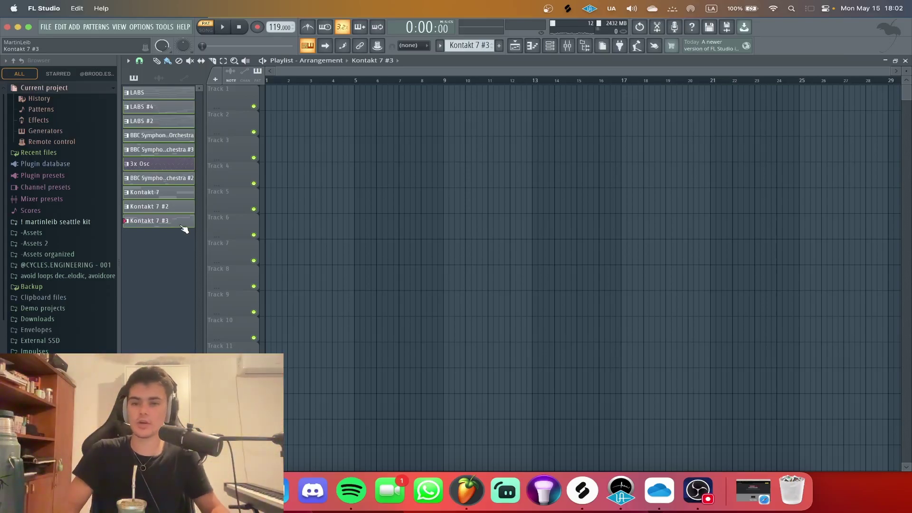
{"action": "left_click_drag", "start_coordinate": [154, 108], "coordinate": [372, 109]}
{"action": "key", "text": "ctrl+b"}
{"action": "key", "text": "ctrl+b"}
{"action": "key", "text": "ctrl+b"}
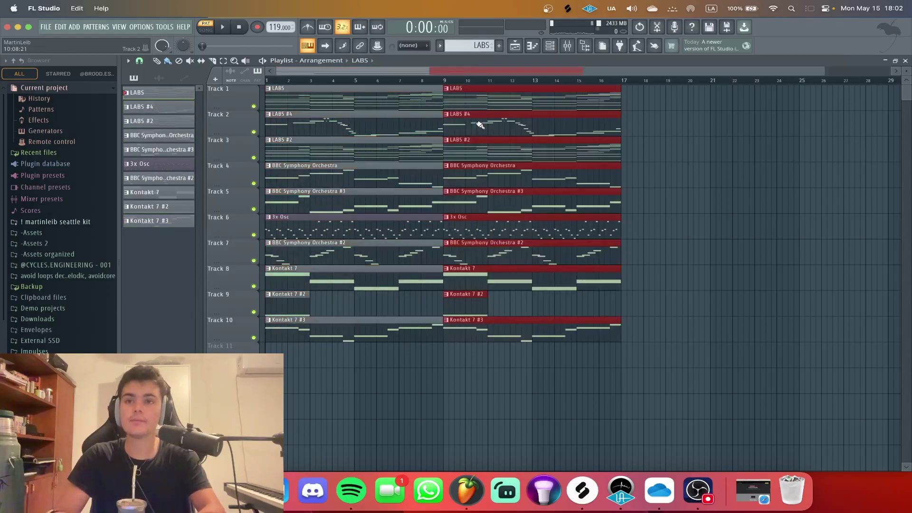
- Delete every clip in the first eight bars except the LABS clip on Track 1
{"action": "scroll", "coordinate": [459, 133], "scroll_direction": "down", "scroll_amount": 2}
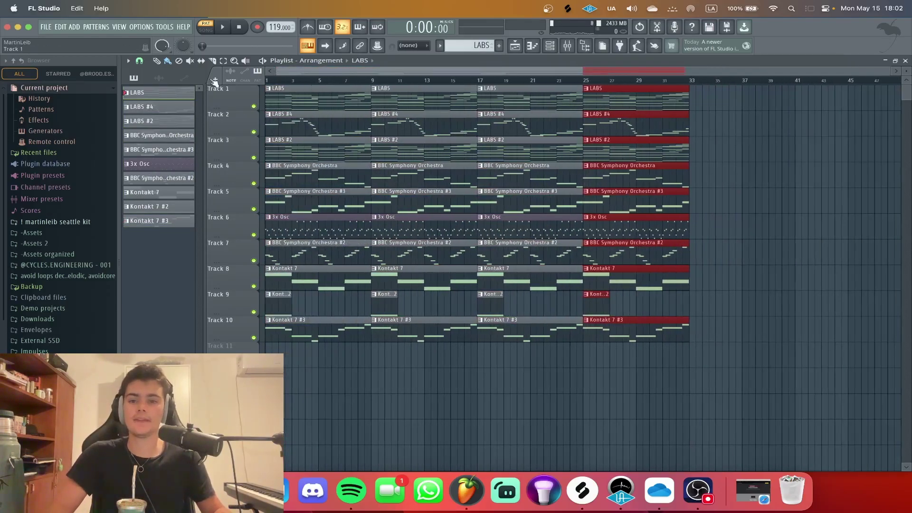
{"action": "scroll", "coordinate": [175, 98], "scroll_direction": "up", "scroll_amount": 2}
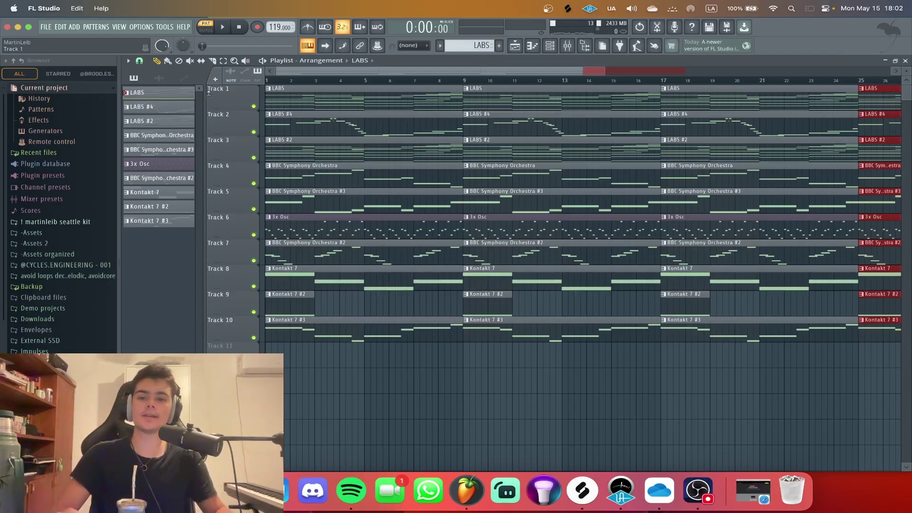
{"action": "scroll", "coordinate": [190, 133], "scroll_direction": "up", "scroll_amount": 1}
{"action": "right_click", "coordinate": [335, 135]}
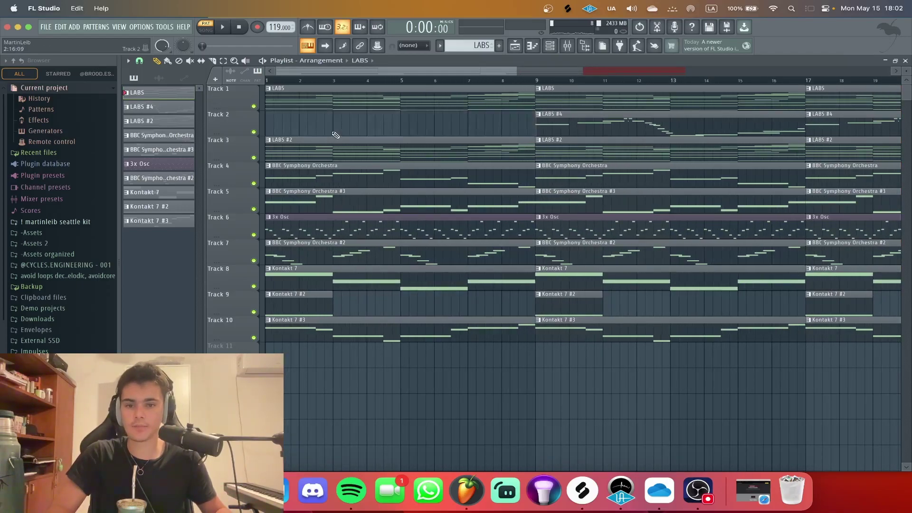
{"action": "right_click", "coordinate": [334, 179]}
{"action": "right_click", "coordinate": [328, 204]}
{"action": "right_click", "coordinate": [323, 230]}
{"action": "right_click", "coordinate": [318, 256]}
{"action": "right_click", "coordinate": [314, 281]}
{"action": "right_click", "coordinate": [309, 307]}
{"action": "right_click", "coordinate": [303, 332]}
{"action": "scroll", "coordinate": [355, 109], "scroll_direction": "down", "scroll_amount": 3}
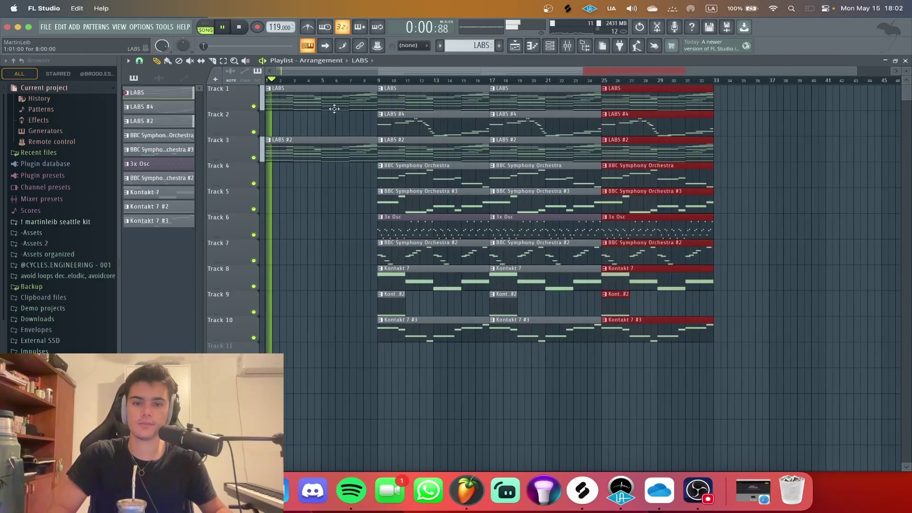
{"action": "right_click", "coordinate": [291, 147]}
{"action": "scroll", "coordinate": [350, 179], "scroll_direction": "up", "scroll_amount": 1}
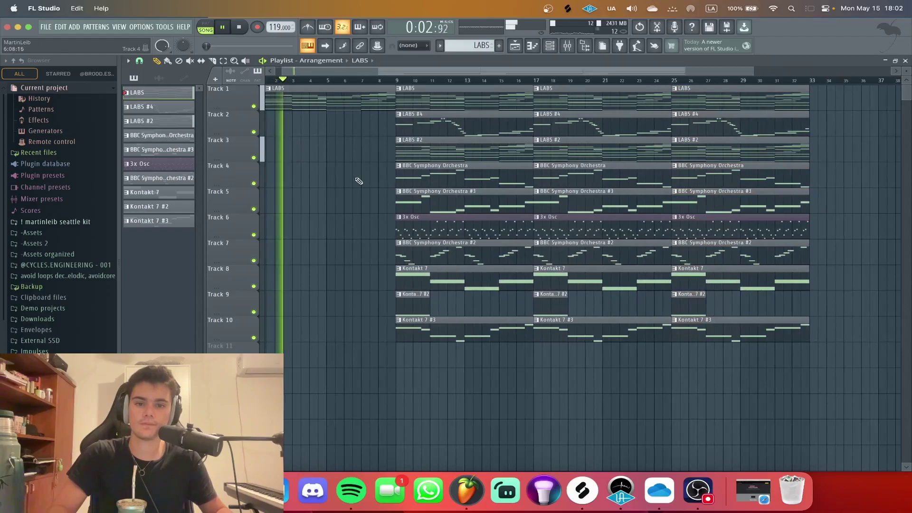
- Delete the BBC Symphony Orchestra #2 clips at bars 9 and 17 and the 3x Osc clip at bar 9
{"action": "scroll", "coordinate": [488, 247], "scroll_direction": "up", "scroll_amount": 1}
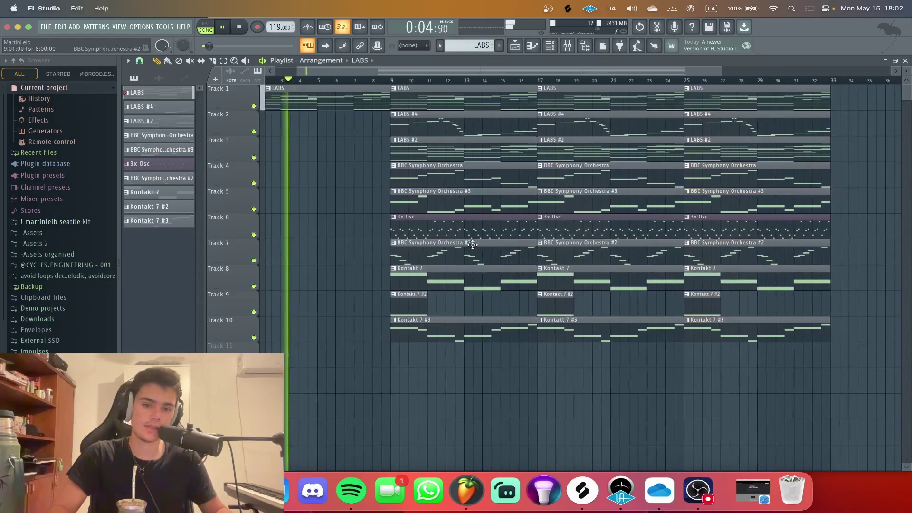
{"action": "right_click", "coordinate": [505, 257]}
{"action": "right_click", "coordinate": [590, 254]}
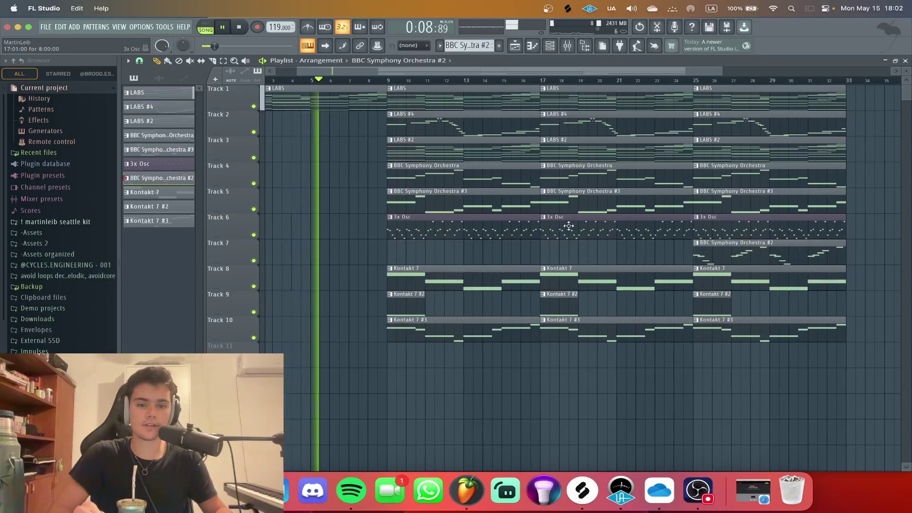
{"action": "right_click", "coordinate": [485, 232]}
- Delete the Kontakt 7 and Kontakt 7 #2 clips at bar 9 and all remaining Kontakt 7 #3 clips on Track 10
{"action": "scroll", "coordinate": [446, 322], "scroll_direction": "up", "scroll_amount": 2}
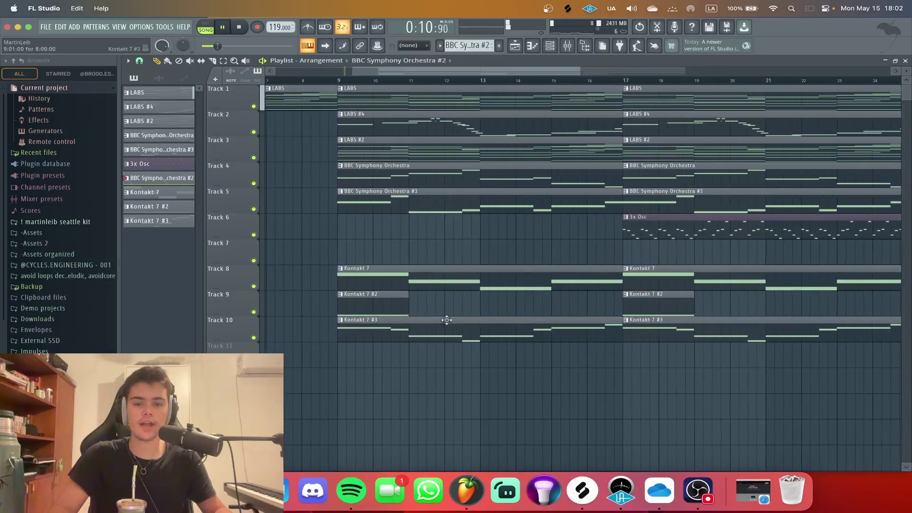
{"action": "right_click", "coordinate": [382, 308]}
{"action": "scroll", "coordinate": [399, 328], "scroll_direction": "down", "scroll_amount": 3}
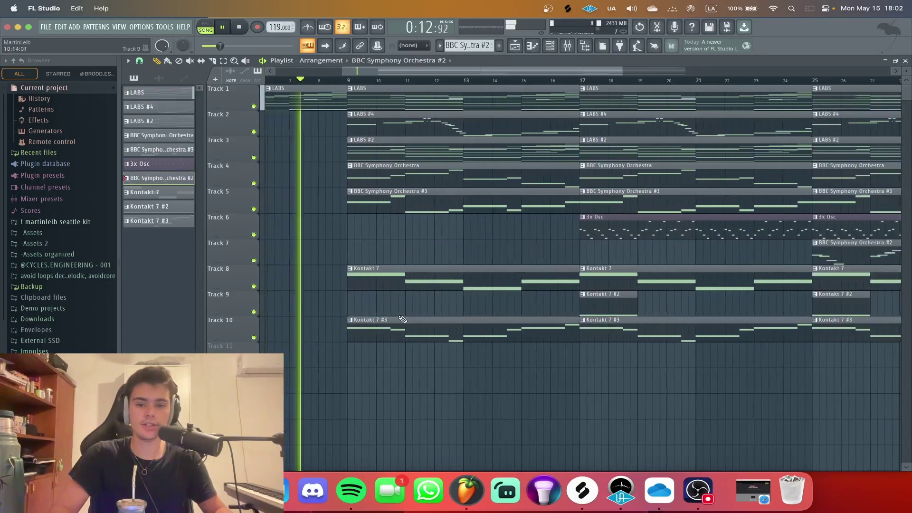
{"action": "right_click", "coordinate": [428, 332]}
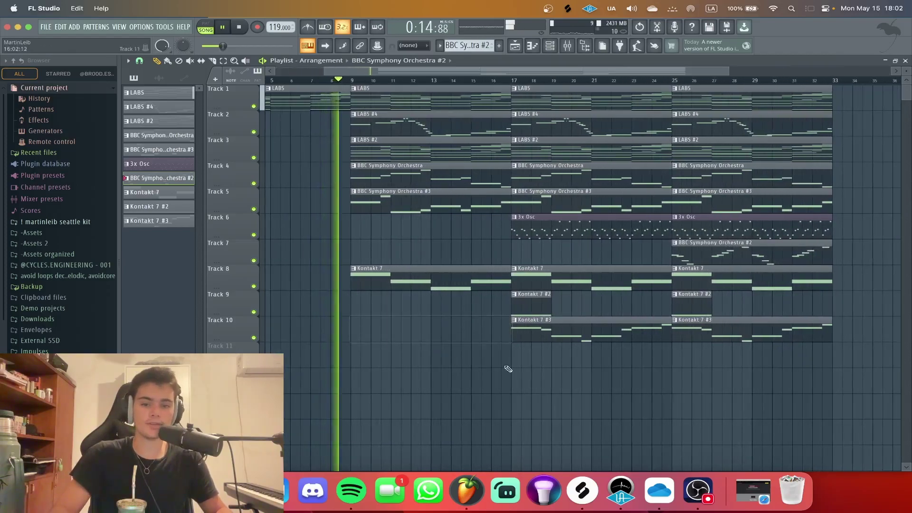
{"action": "right_click", "coordinate": [702, 338]}
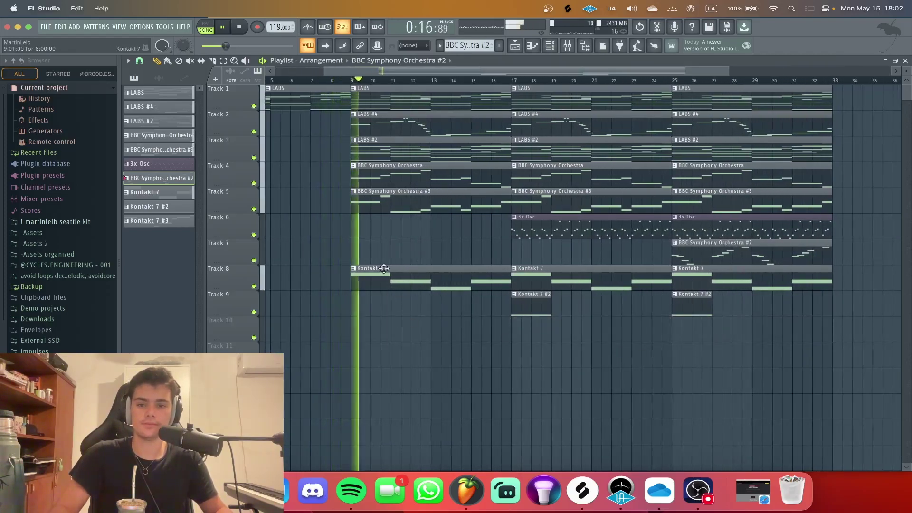
{"action": "right_click", "coordinate": [398, 287]}
- Try removing the BBC Symphony Orchestra #3 clip at bar 9 and undo the deletion
{"action": "right_click", "coordinate": [416, 208]}
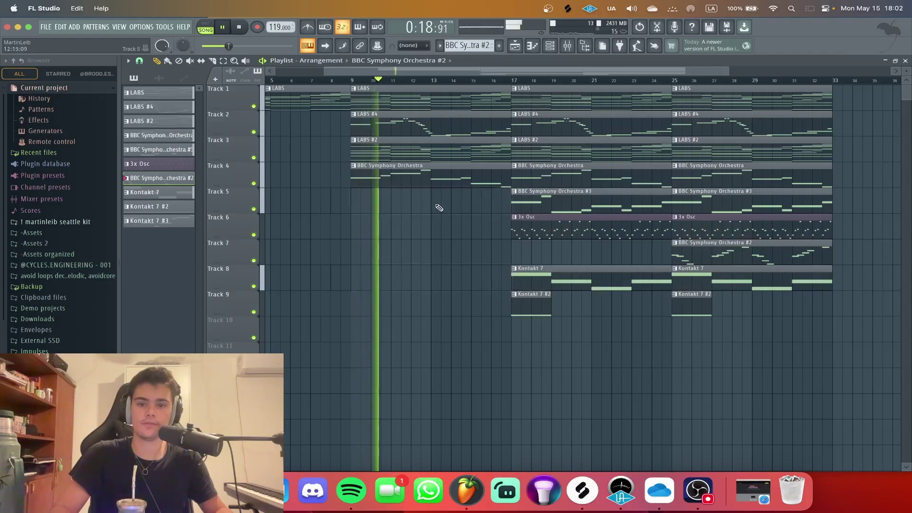
{"action": "scroll", "coordinate": [418, 207], "scroll_direction": "down", "scroll_amount": 2}
{"action": "scroll", "coordinate": [603, 232], "scroll_direction": "up", "scroll_amount": 1}
{"action": "key", "text": "ctrl+z"}
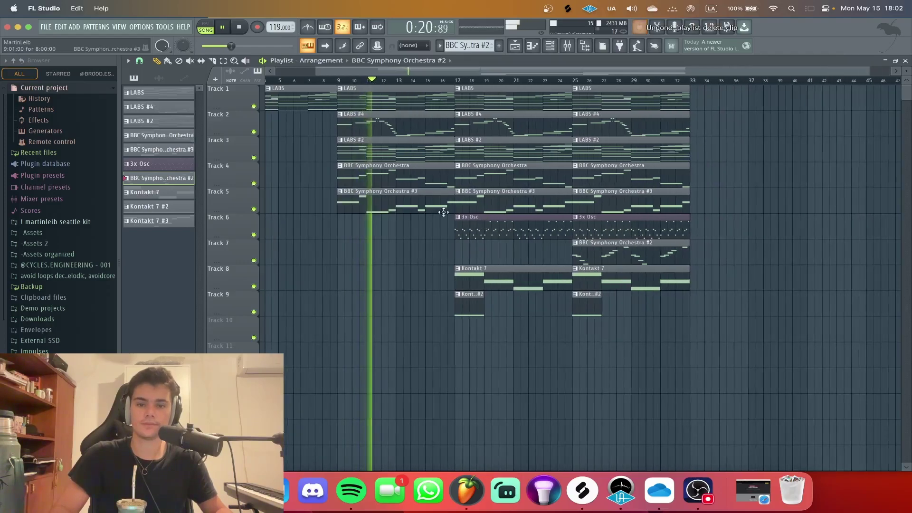
- Delete the LABS #4 clip at bar 9 on Track 2
{"action": "scroll", "coordinate": [418, 221], "scroll_direction": "down", "scroll_amount": 1}
{"action": "scroll", "coordinate": [431, 127], "scroll_direction": "up", "scroll_amount": 1}
{"action": "right_click", "coordinate": [418, 127]}
- Set the project tempo to 127 BPM
{"action": "scroll", "coordinate": [515, 202], "scroll_direction": "up", "scroll_amount": 1}
{"action": "scroll", "coordinate": [515, 203], "scroll_direction": "down", "scroll_amount": 2}
{"action": "scroll", "coordinate": [515, 203], "scroll_direction": "up", "scroll_amount": 1}
{"action": "scroll", "coordinate": [516, 203], "scroll_direction": "down", "scroll_amount": 1}
{"action": "left_click_drag", "start_coordinate": [280, 28], "coordinate": [280, 21]}
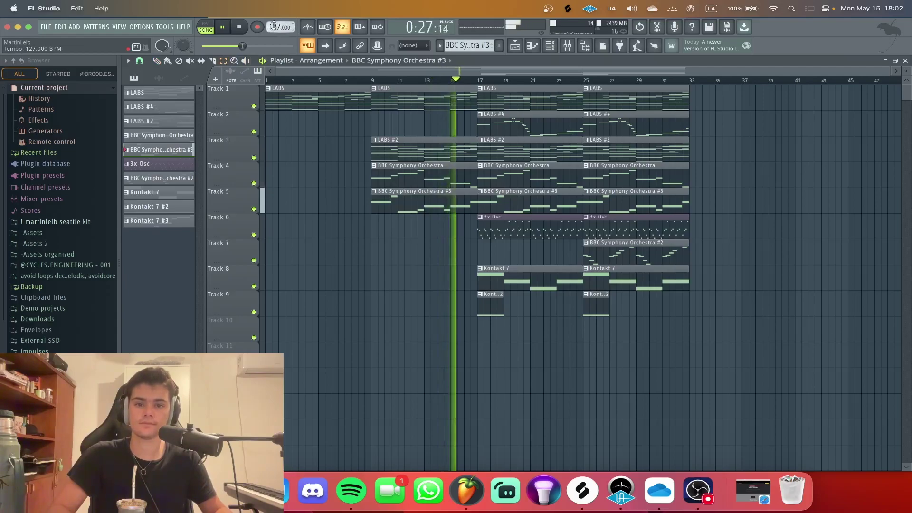
{"action": "scroll", "coordinate": [604, 239], "scroll_direction": "up", "scroll_amount": 1}
{"action": "left_click_drag", "start_coordinate": [825, 342], "coordinate": [482, 82]}
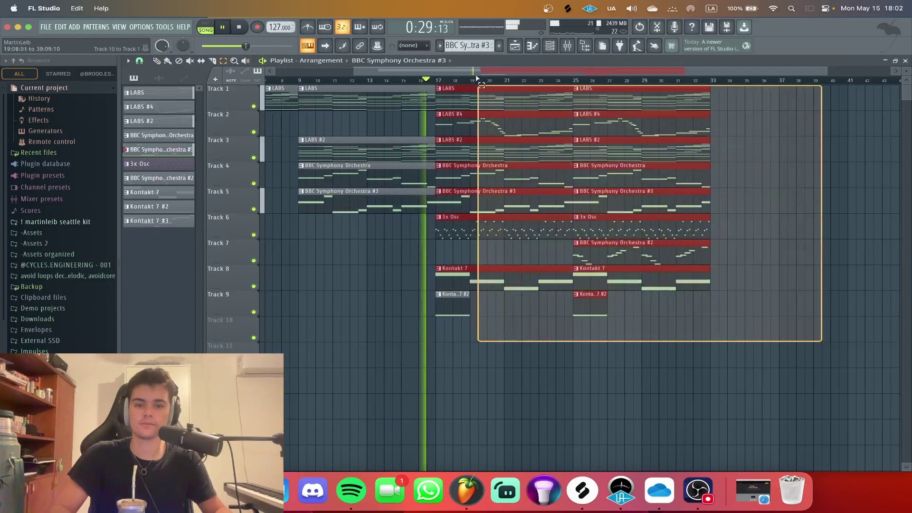
{"action": "left_click", "coordinate": [817, 383]}
{"action": "left_click_drag", "start_coordinate": [824, 393], "coordinate": [457, 85]}
{"action": "scroll", "coordinate": [618, 200], "scroll_direction": "down", "scroll_amount": 1}
{"action": "left_click", "coordinate": [806, 316]}
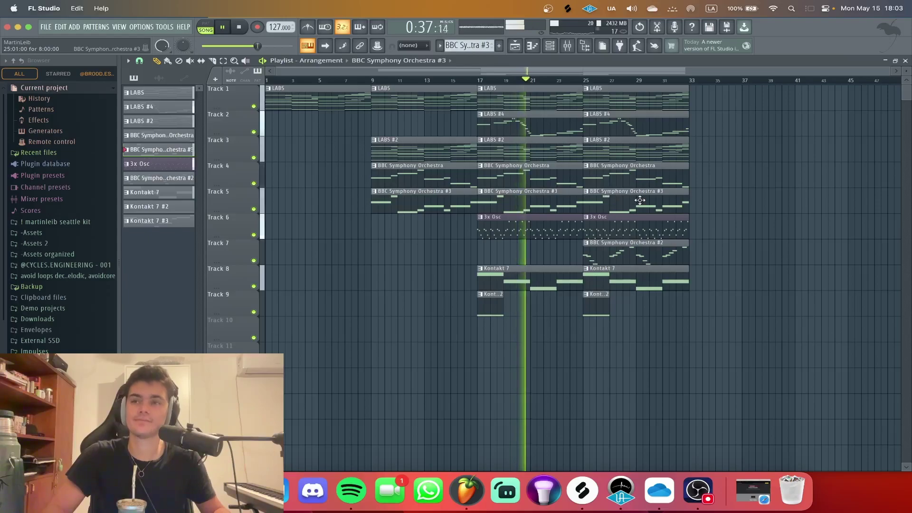
- Stop playback and transpose all the selected split patterns together
{"action": "key", "text": "space"}
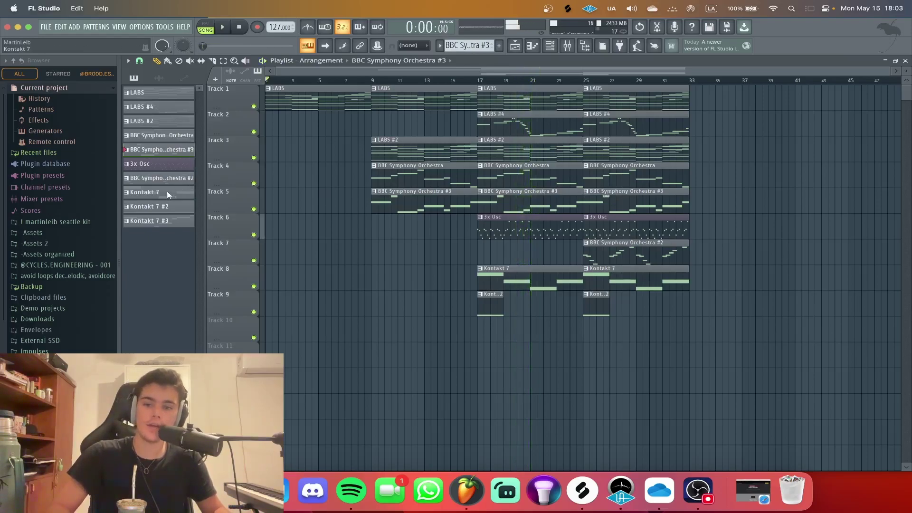
{"action": "left_click", "coordinate": [171, 223]}
{"action": "right_click", "coordinate": [172, 223]}
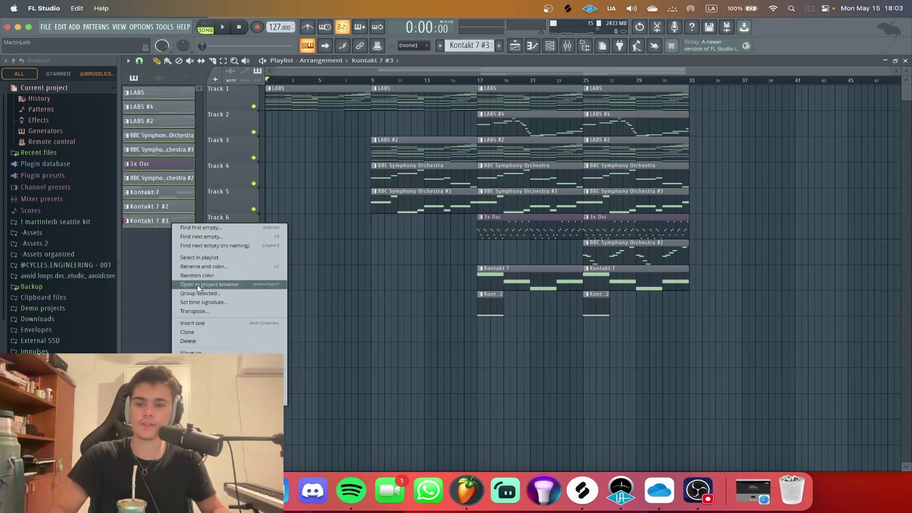
{"action": "left_click", "coordinate": [202, 311]}
{"action": "key", "text": "Return"}
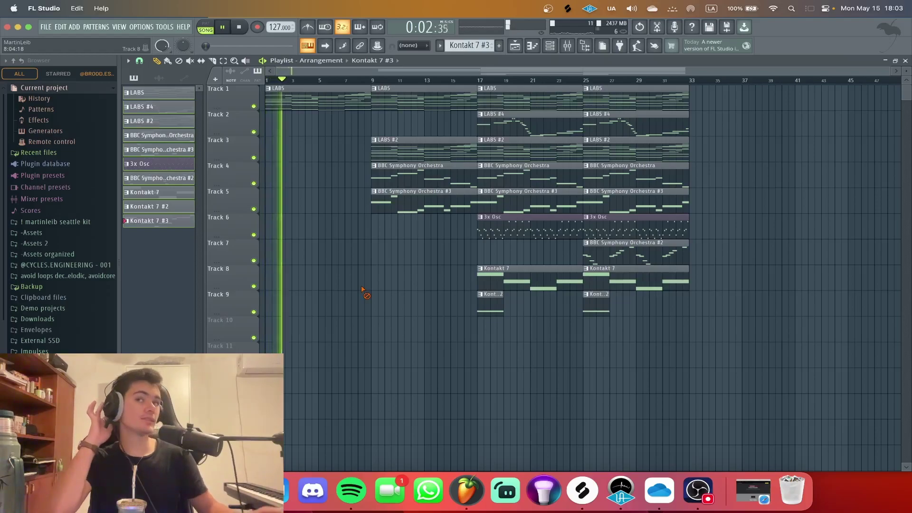
- On mixer Insert 1, lower the Fruity Parametric EQ 2 band 1 high-pass cutoff to 86 Hz
{"action": "key", "text": "F9"}
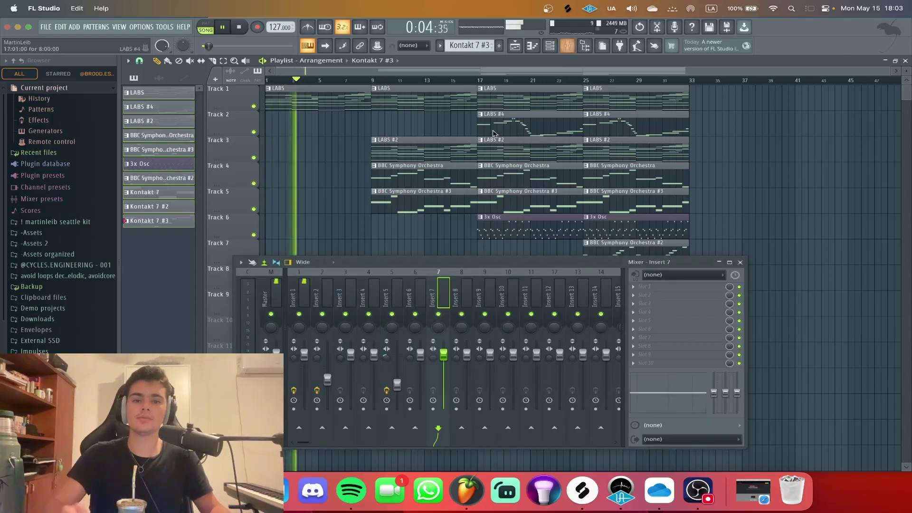
{"action": "left_click", "coordinate": [304, 292]}
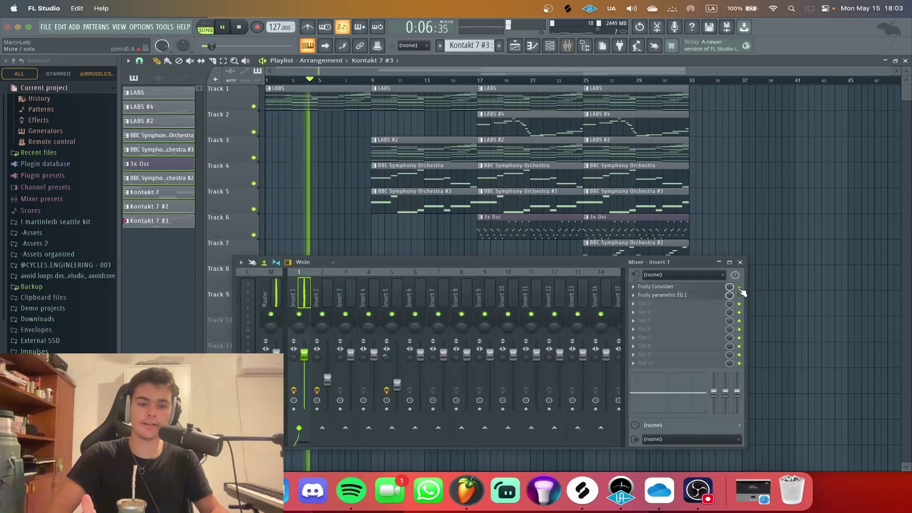
{"action": "left_click", "coordinate": [703, 296]}
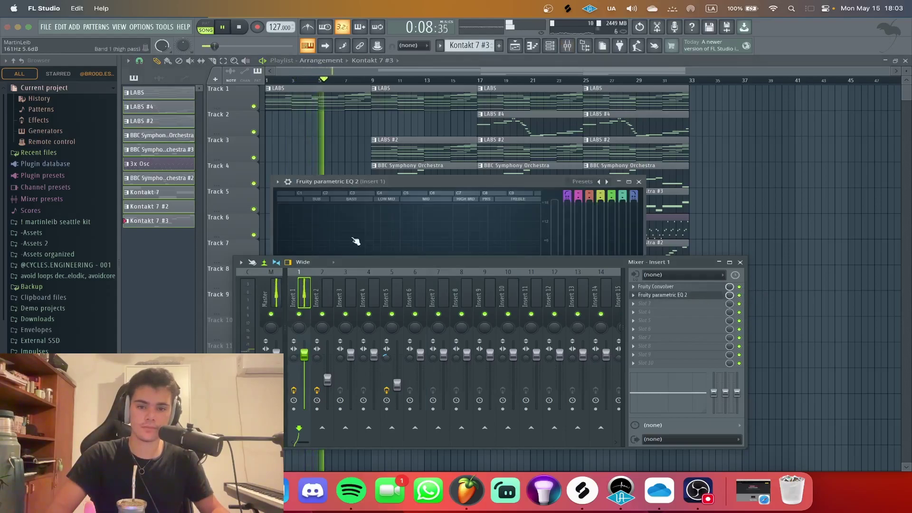
{"action": "left_click_drag", "start_coordinate": [385, 182], "coordinate": [511, 79]}
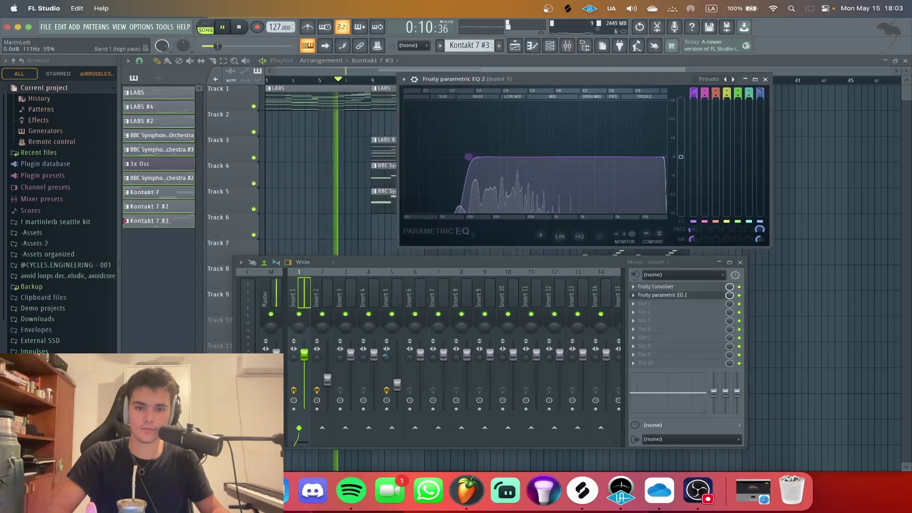
{"action": "left_click_drag", "start_coordinate": [467, 156], "coordinate": [459, 157]}
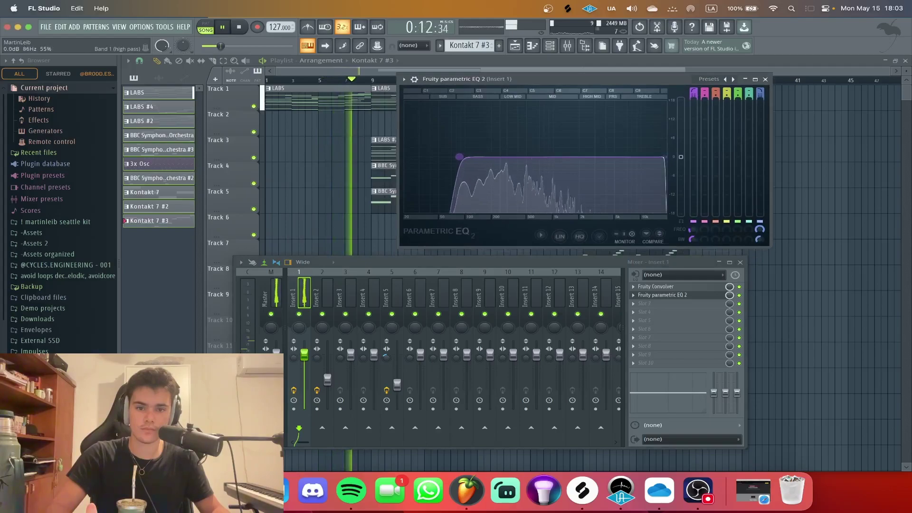
{"action": "left_click", "coordinate": [764, 79]}
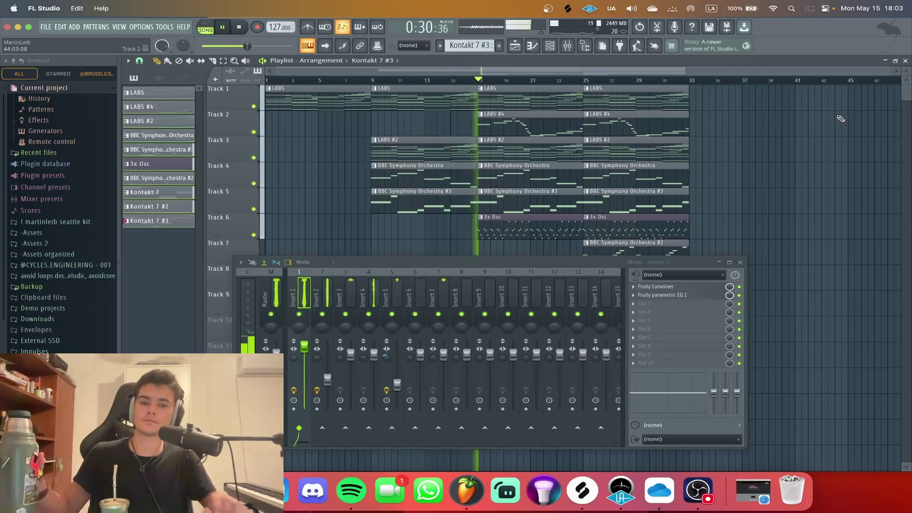
- Close the mixer and delete the Kontakt 7 #2 clip at bar 25 on Track 9
{"action": "left_click", "coordinate": [740, 262]}
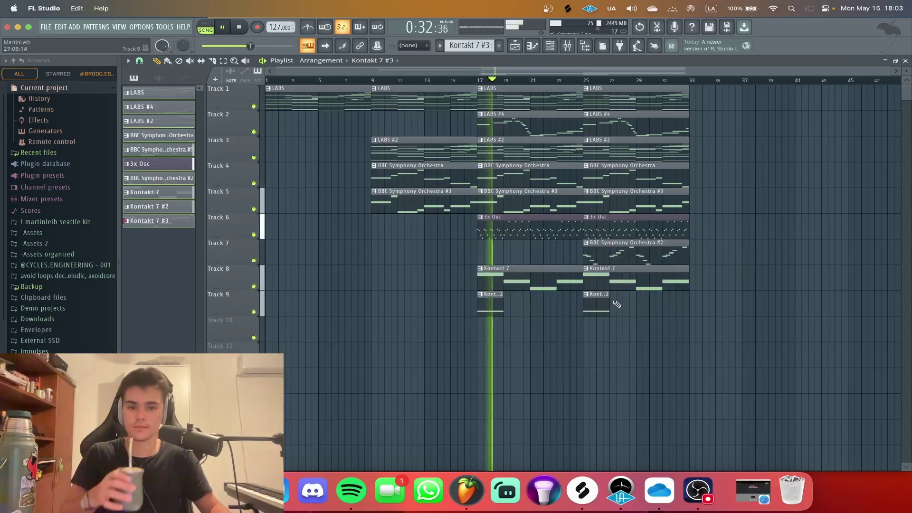
{"action": "right_click", "coordinate": [585, 310]}
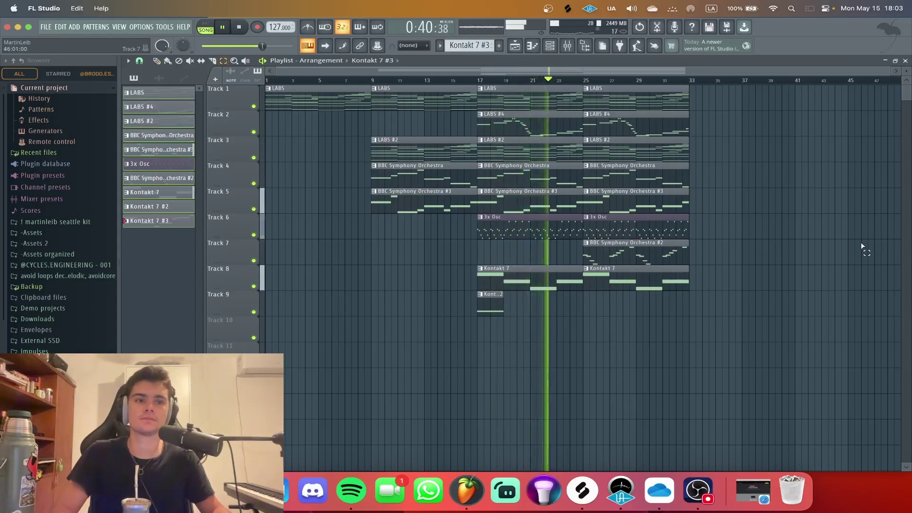
- Duplicate the bar 25 clips of LABS, 3x Osc and BBC Symphony Orchestra #2 to bar 33 on their own tracks
{"action": "scroll", "coordinate": [783, 190], "scroll_direction": "up", "scroll_amount": 3}
{"action": "left_click", "coordinate": [618, 97]}
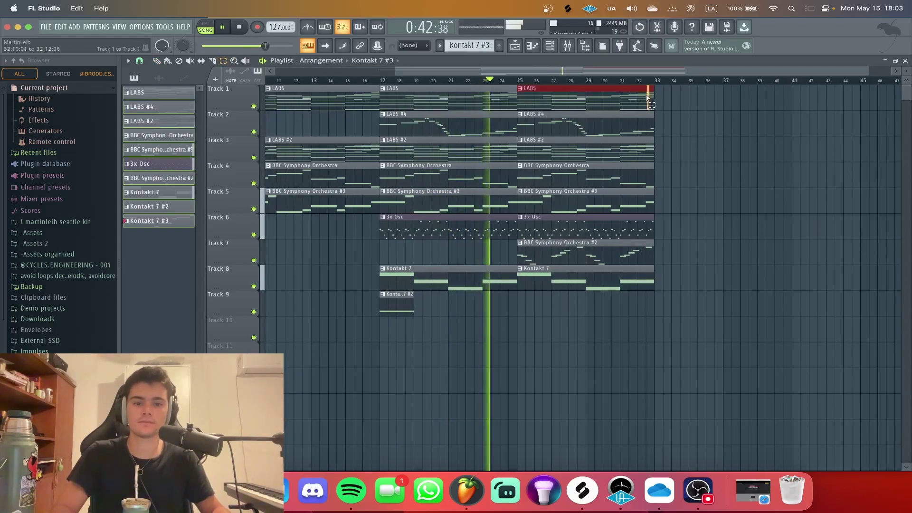
{"action": "key", "text": "ctrl+b"}
{"action": "left_click_drag", "start_coordinate": [654, 216], "coordinate": [639, 239]}
{"action": "key", "text": "ctrl+b"}
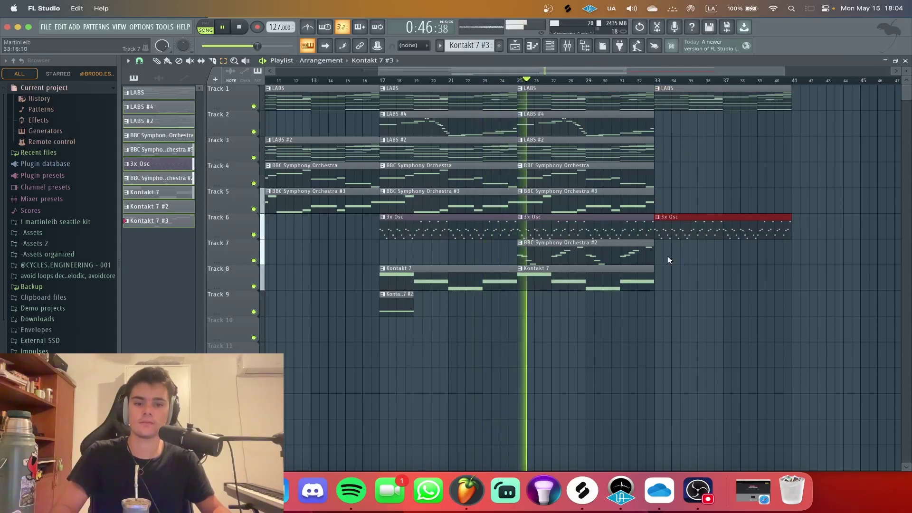
{"action": "left_click_drag", "start_coordinate": [674, 257], "coordinate": [637, 260]}
{"action": "key", "text": "ctrl+b"}
{"action": "scroll", "coordinate": [636, 260], "scroll_direction": "down", "scroll_amount": 2}
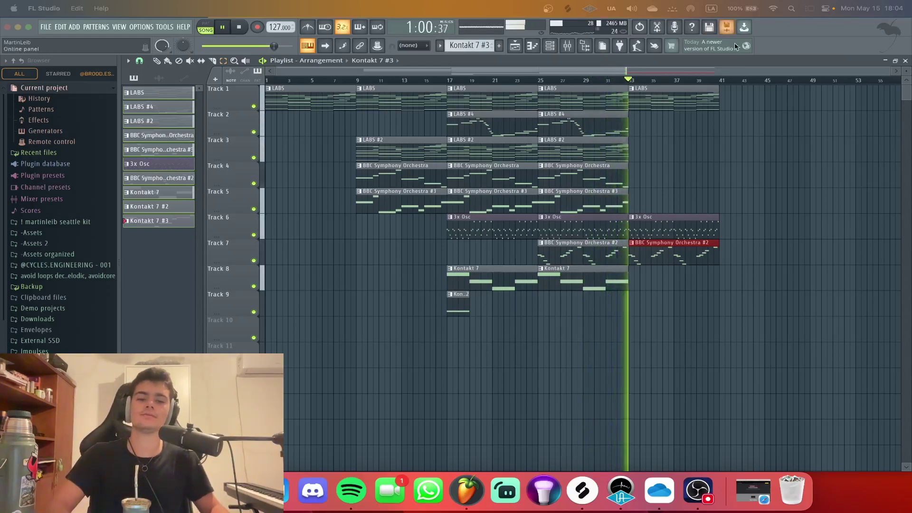
{"action": "left_click_drag", "start_coordinate": [676, 304], "coordinate": [606, 291]}
{"action": "scroll", "coordinate": [785, 304], "scroll_direction": "up", "scroll_amount": 3}
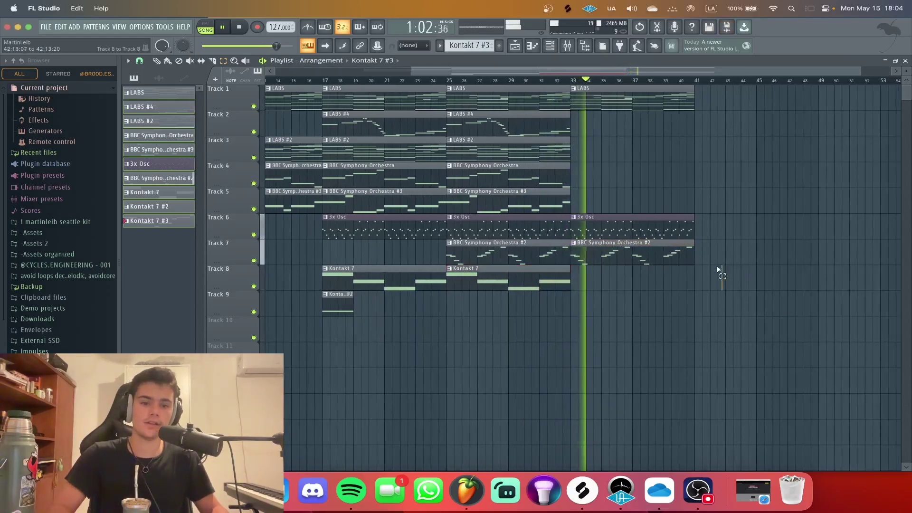
{"action": "left_click", "coordinate": [190, 61]}
{"action": "left_click", "coordinate": [223, 60]}
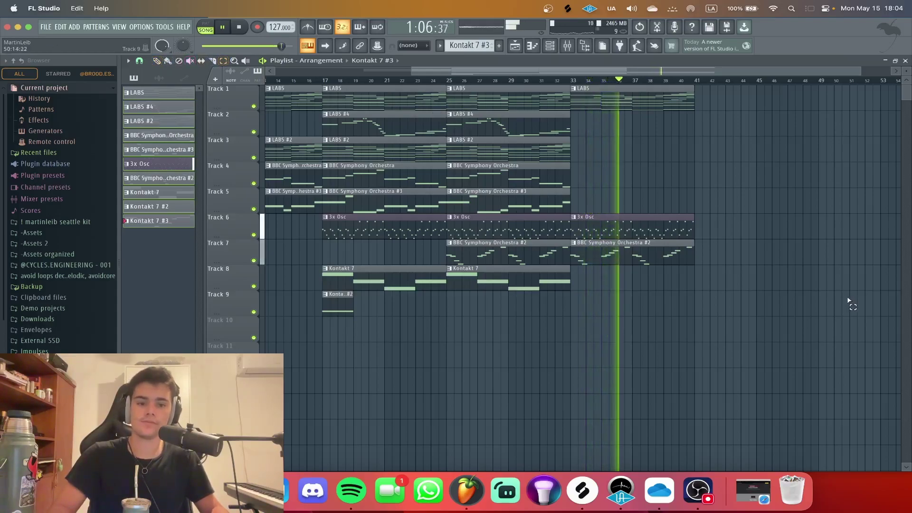
{"action": "left_click_drag", "start_coordinate": [648, 137], "coordinate": [546, 162]}
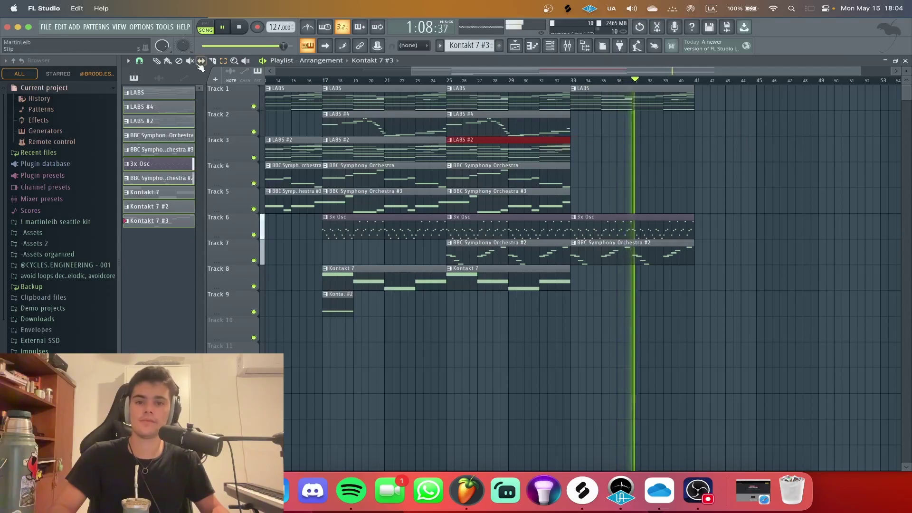
- Duplicate the bar 33 LABS clip on Track 1 and BBC Symphony Orchestra #2 clip on Track 7 to bar 41
{"action": "left_click_drag", "start_coordinate": [736, 123], "coordinate": [665, 97]}
{"action": "key", "text": "ctrl+b"}
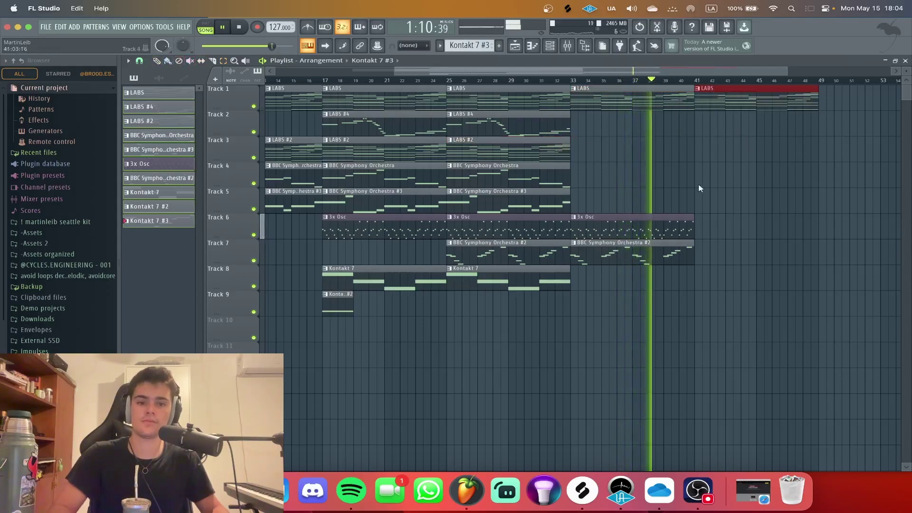
{"action": "scroll", "coordinate": [695, 165], "scroll_direction": "down", "scroll_amount": 3}
{"action": "scroll", "coordinate": [685, 236], "scroll_direction": "up", "scroll_amount": 4}
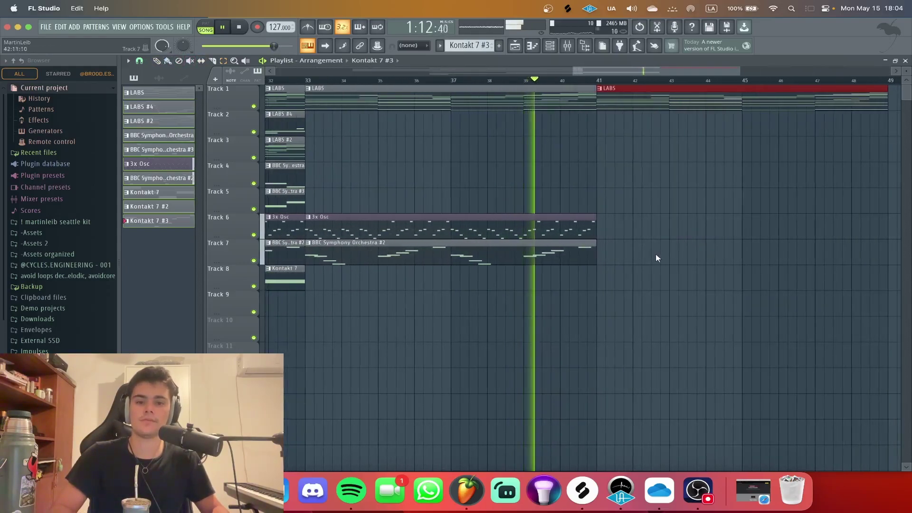
{"action": "scroll", "coordinate": [665, 271], "scroll_direction": "up", "scroll_amount": 3}
{"action": "left_click_drag", "start_coordinate": [605, 238], "coordinate": [631, 264]}
{"action": "key", "text": "ctrl+b"}
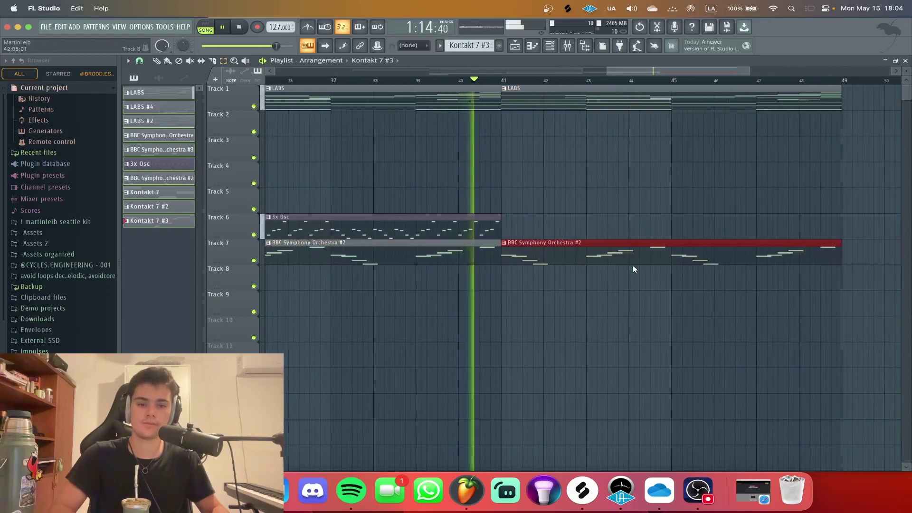
- Shorten the BBC Symphony Orchestra #2 clip at bar 41 to end at bar 43, and stop playback
{"action": "scroll", "coordinate": [523, 257], "scroll_direction": "down", "scroll_amount": 2}
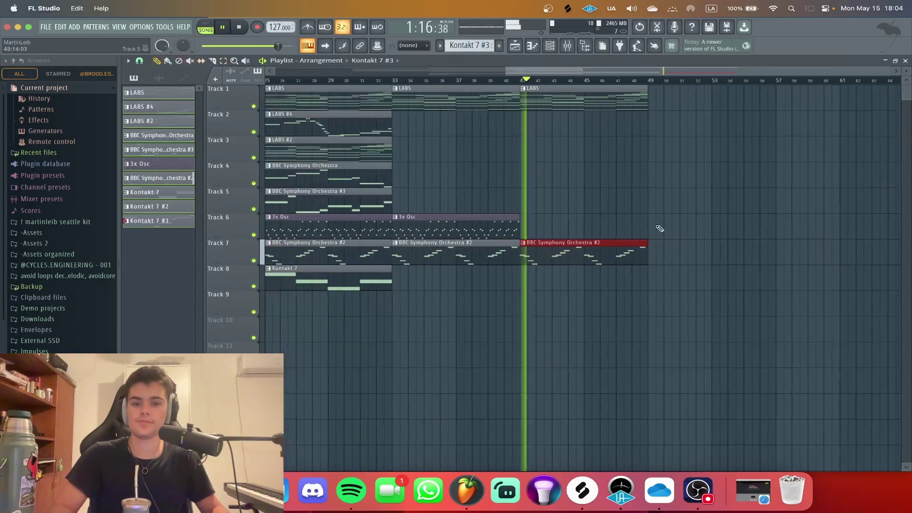
{"action": "left_click_drag", "start_coordinate": [565, 255], "coordinate": [383, 255]}
{"action": "scroll", "coordinate": [408, 261], "scroll_direction": "down", "scroll_amount": 5}
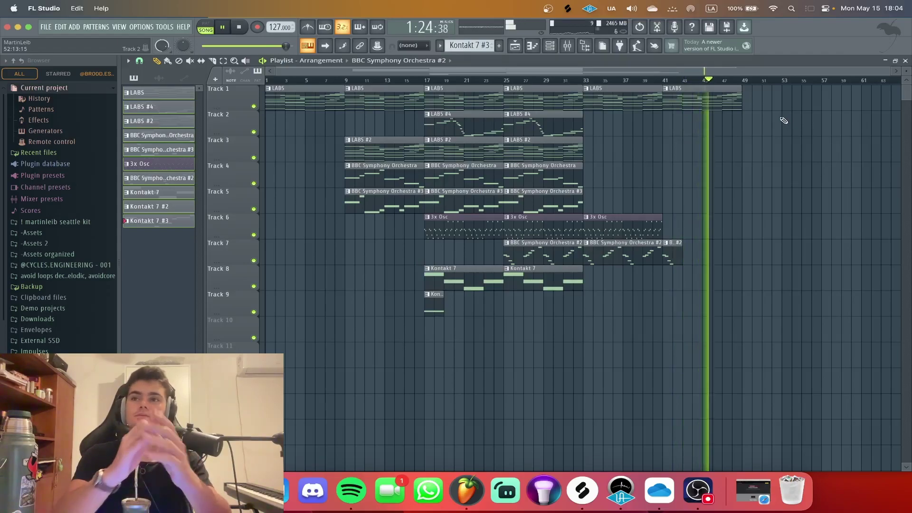
{"action": "key", "text": "space"}
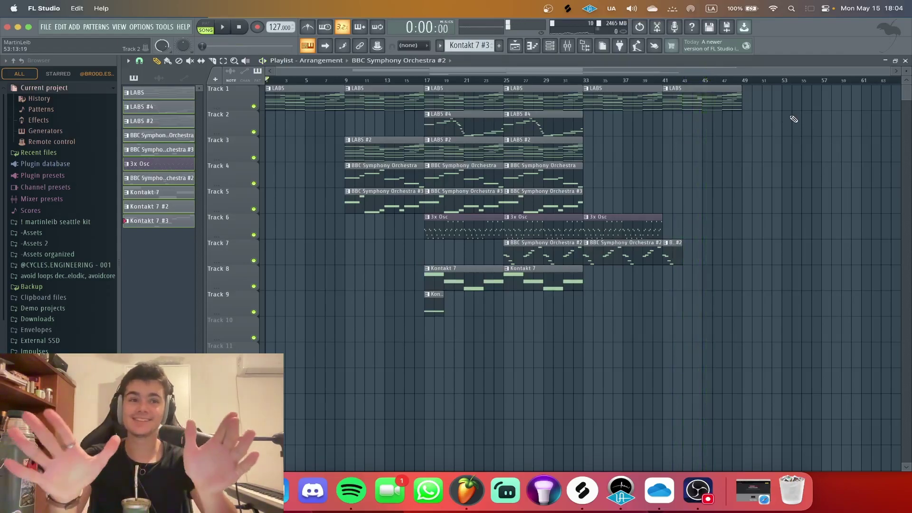